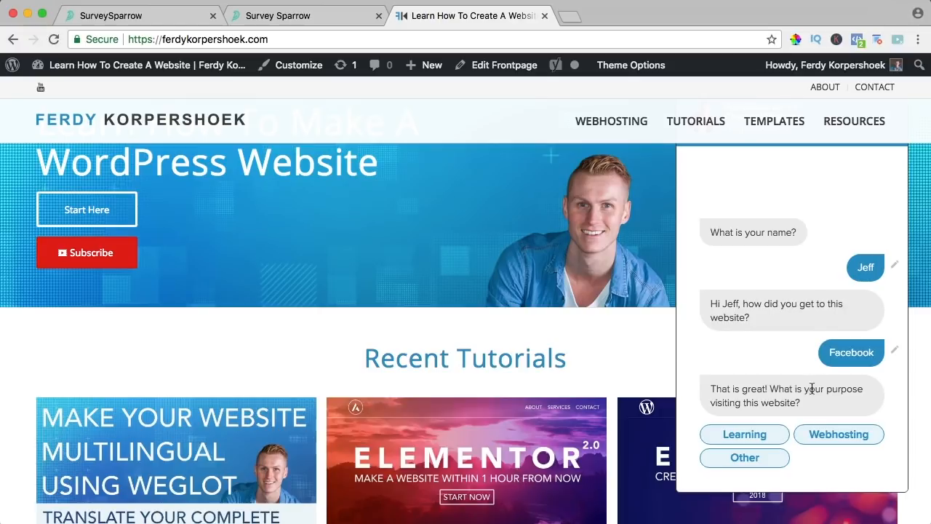
- Answer Yes in the chat survey, then edit a rating question to a 1–5 scale
left_click(502, 446)
left_click_drag(334, 382, 456, 381)
left_click(456, 381)
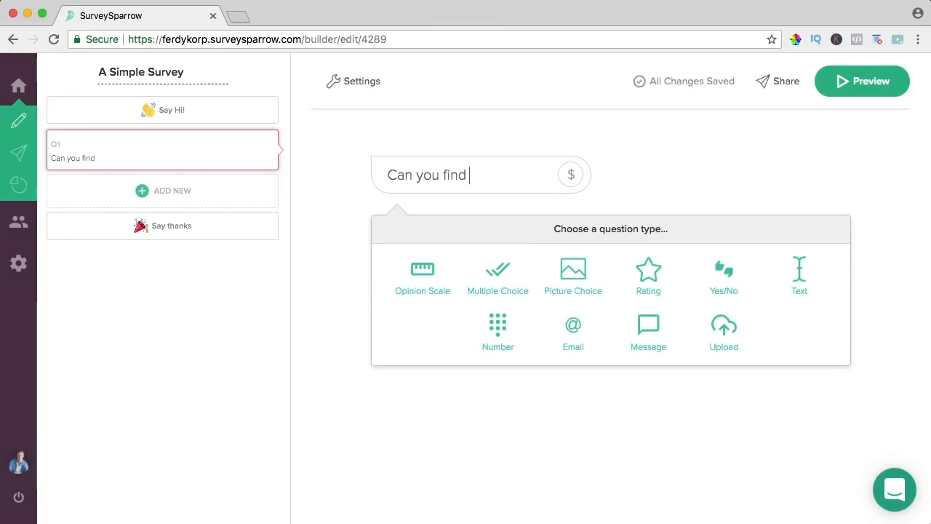
type("whay")
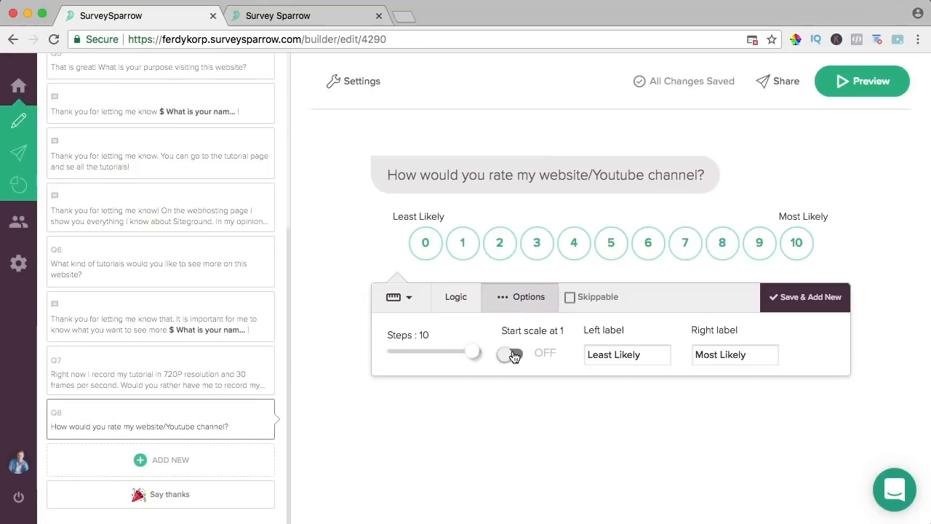
left_click(513, 355)
left_click_drag(474, 351, 419, 350)
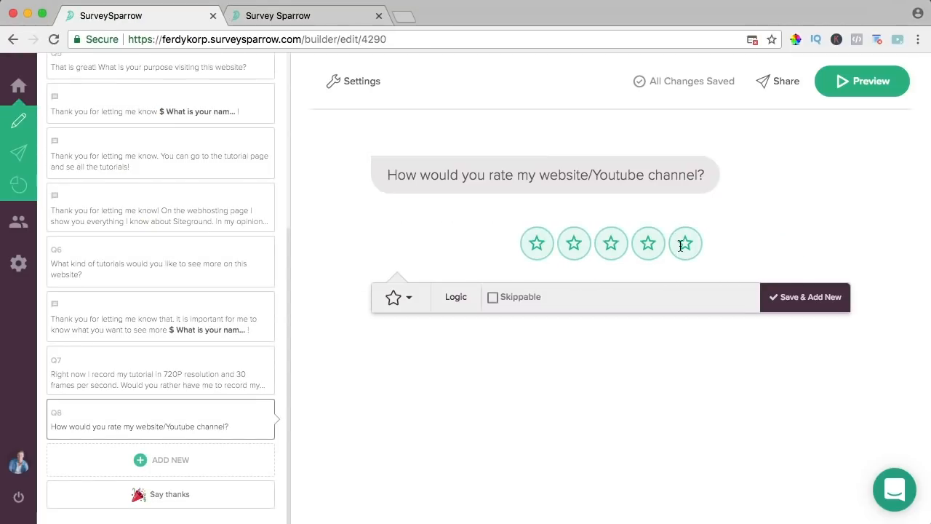
- Add a 'Thank you! Great to hear that!' question and build three display logic conditions
left_click(121, 455)
type("Thank you! Great to hear that!")
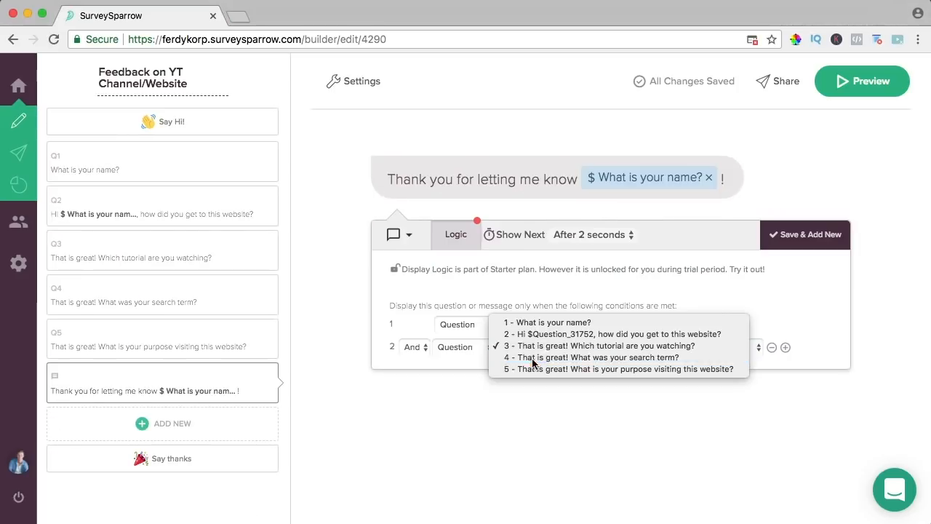
left_click(532, 358)
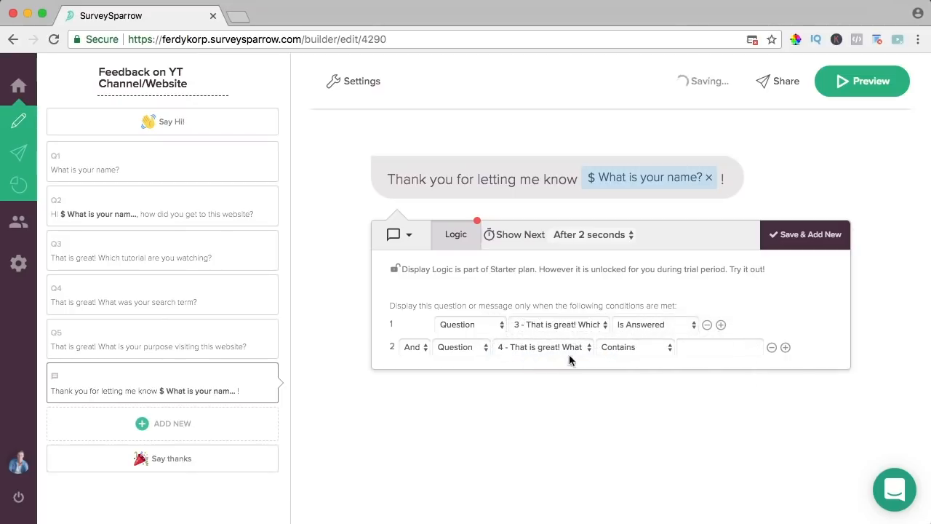
left_click(785, 347)
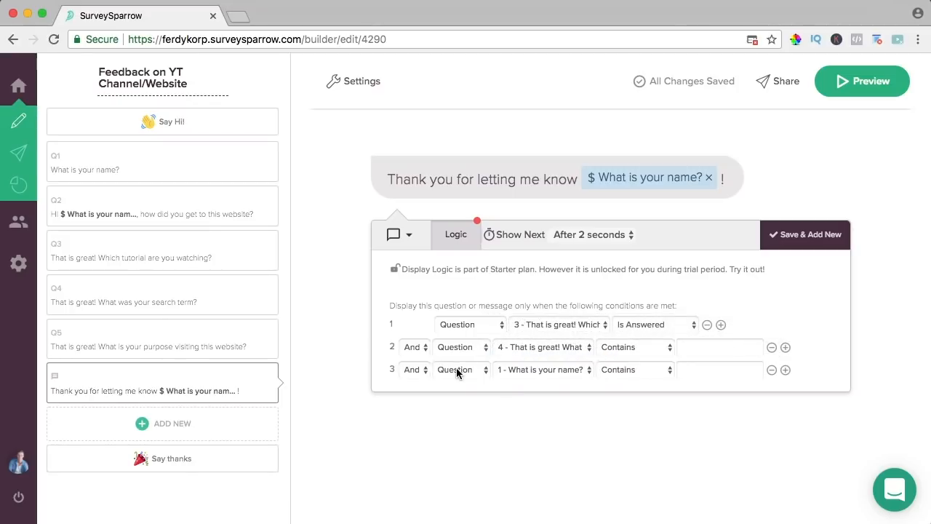
left_click(457, 370)
left_click(456, 367)
left_click(528, 369)
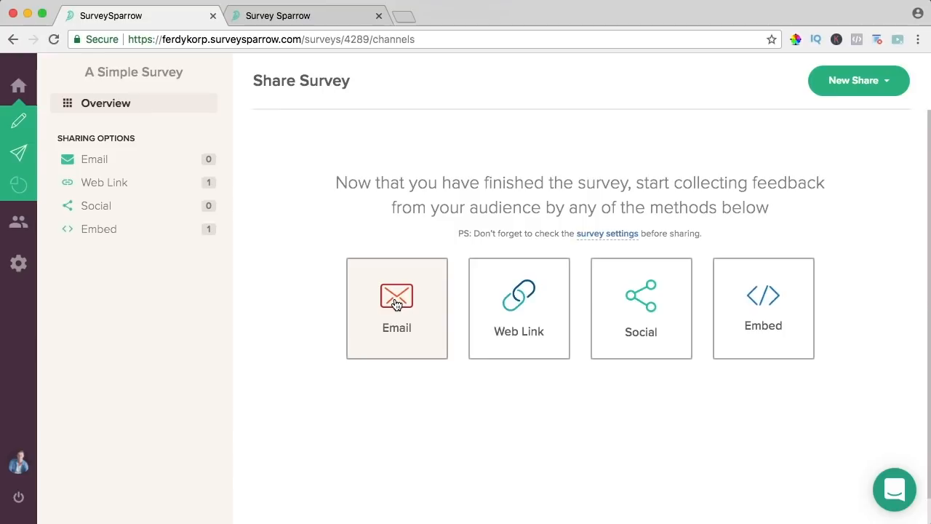
- Review email sharing recipients and toggle embed modes, then view a response email and bar-chart report
left_click(394, 305)
left_click(235, 210)
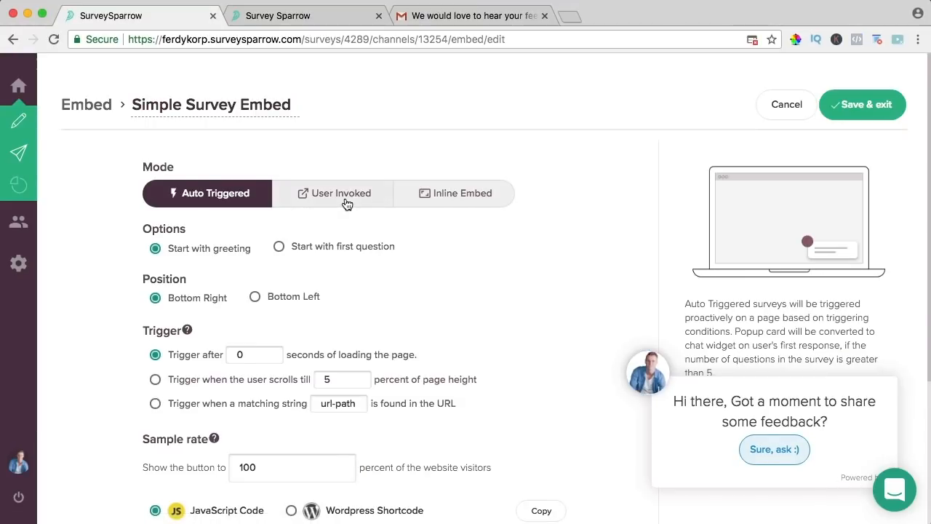
left_click(343, 200)
left_click(214, 193)
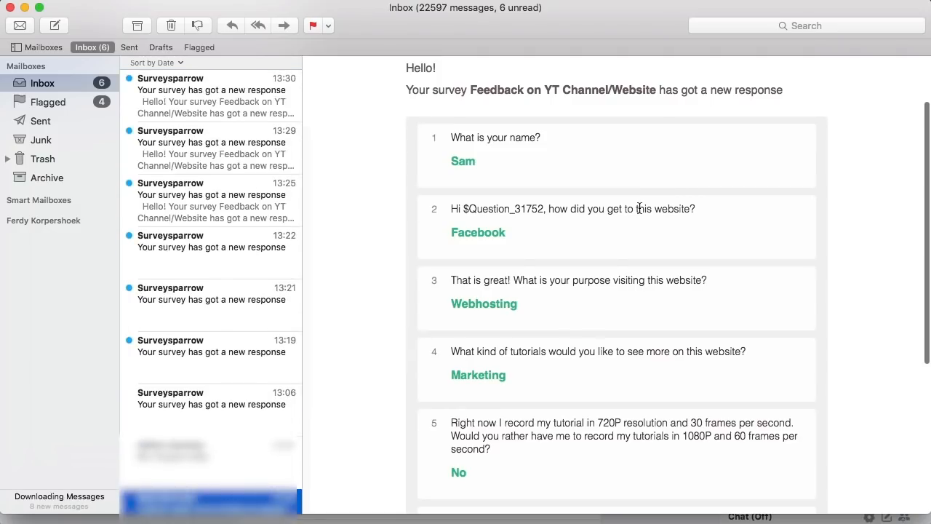
left_click(639, 209)
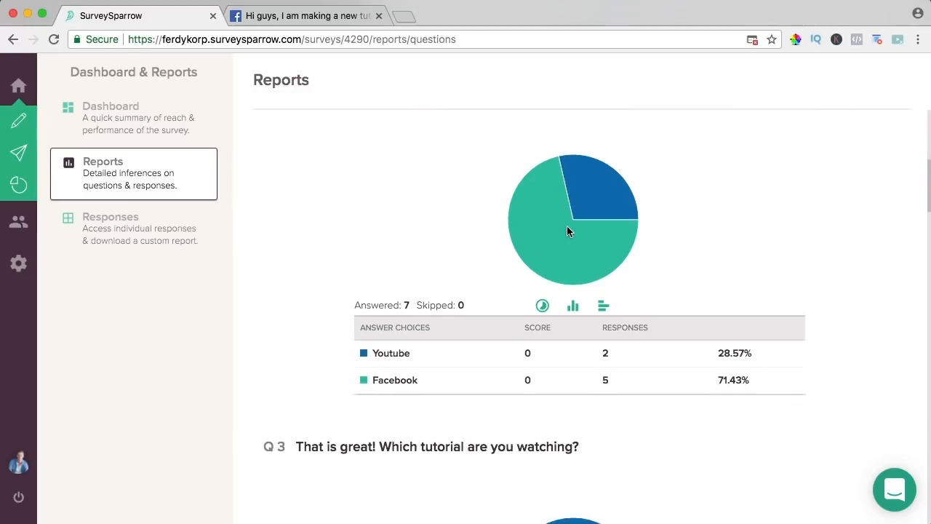
left_click(604, 263)
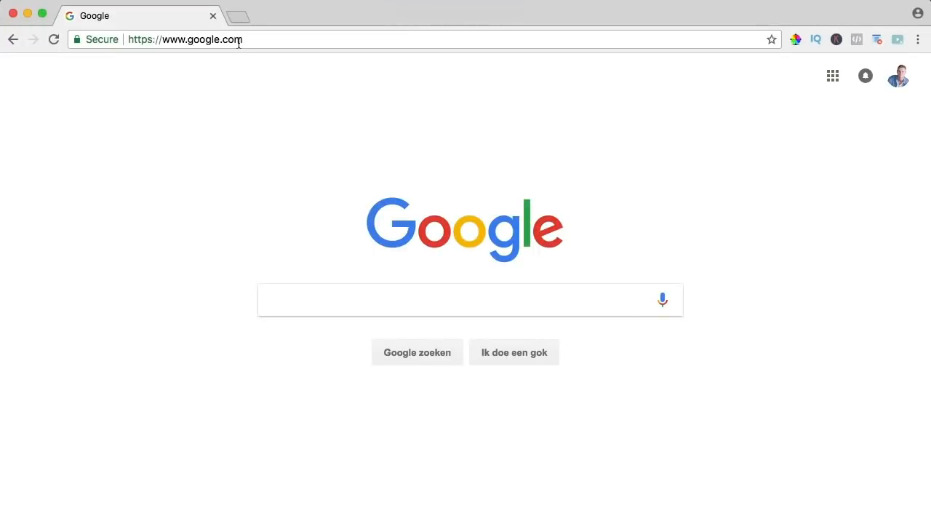
- Load ferdykorpershoek.com in Chrome
left_click(238, 41)
type("ferdykorpershoek.com")
key("Return")
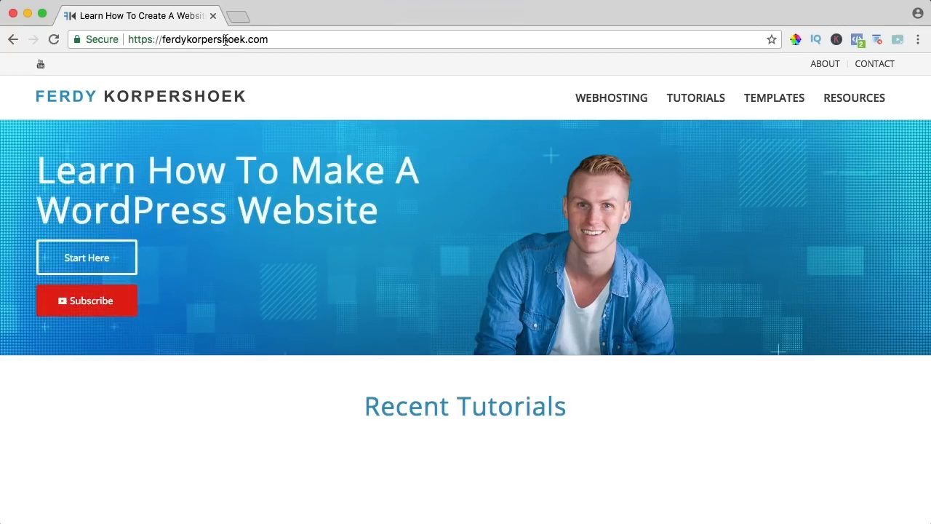
- Follow Resources > Plugins > Survey Sparrow through to the SurveySparrow website
left_click(850, 97)
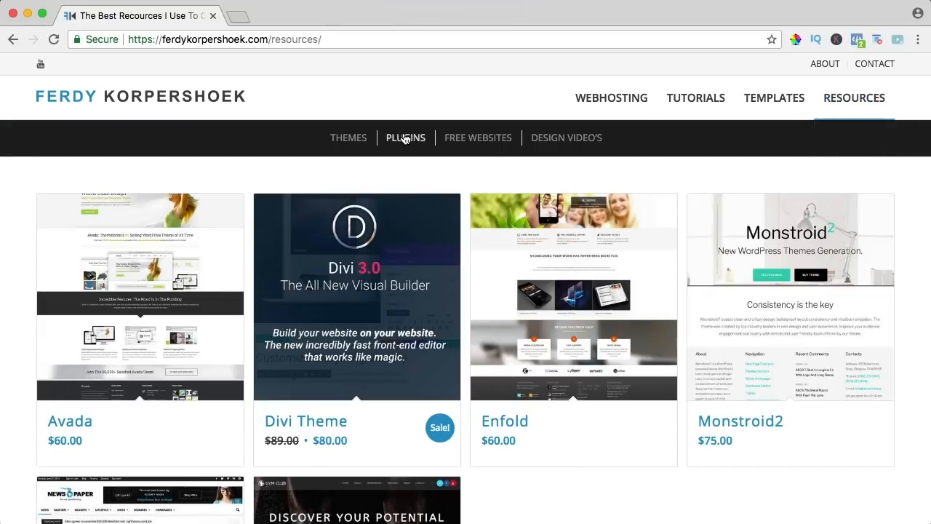
left_click(405, 138)
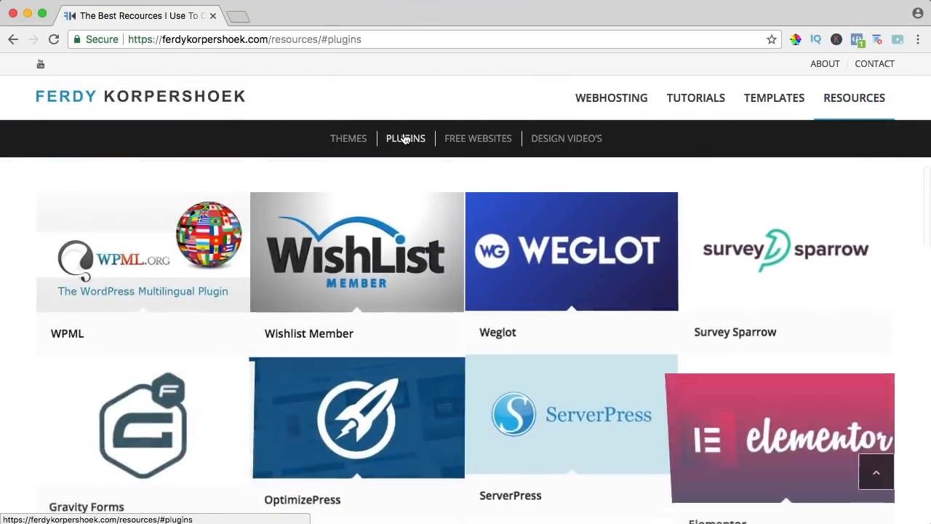
left_click(767, 262)
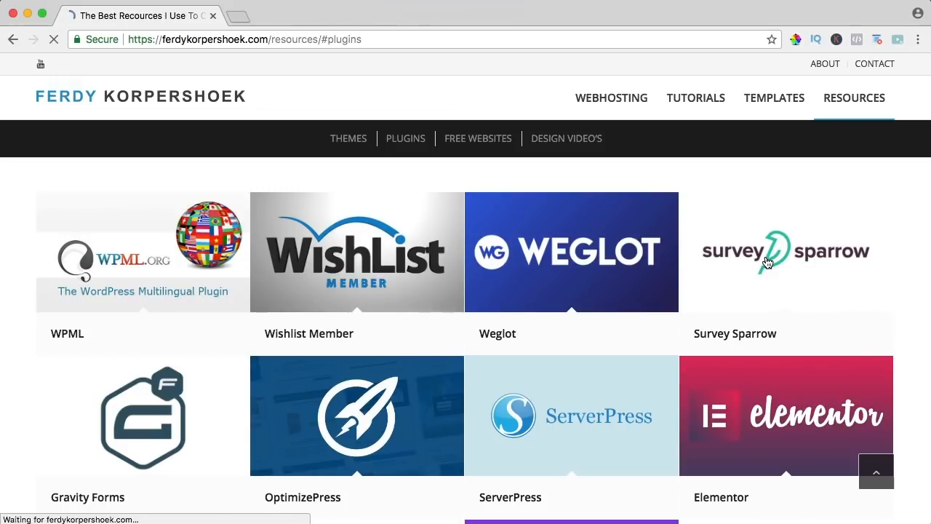
left_click(393, 243)
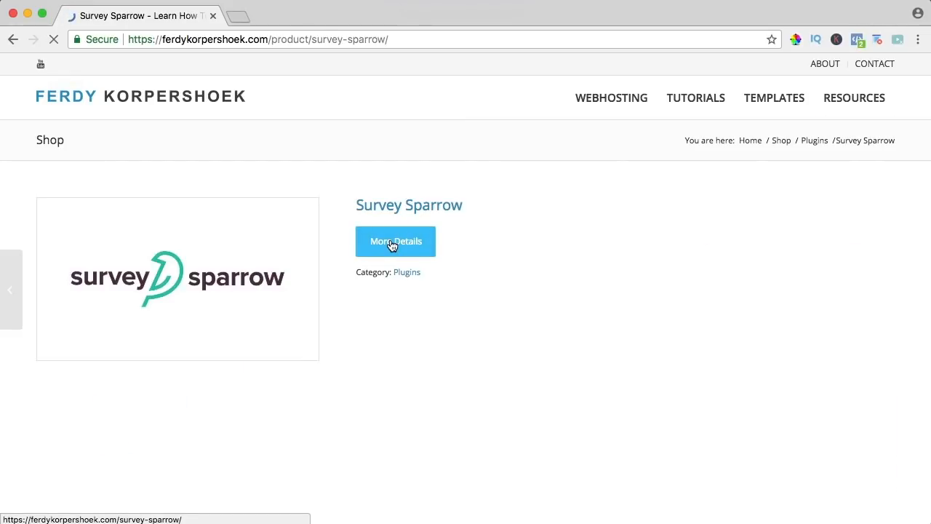
scroll(525, 199, "down", 5)
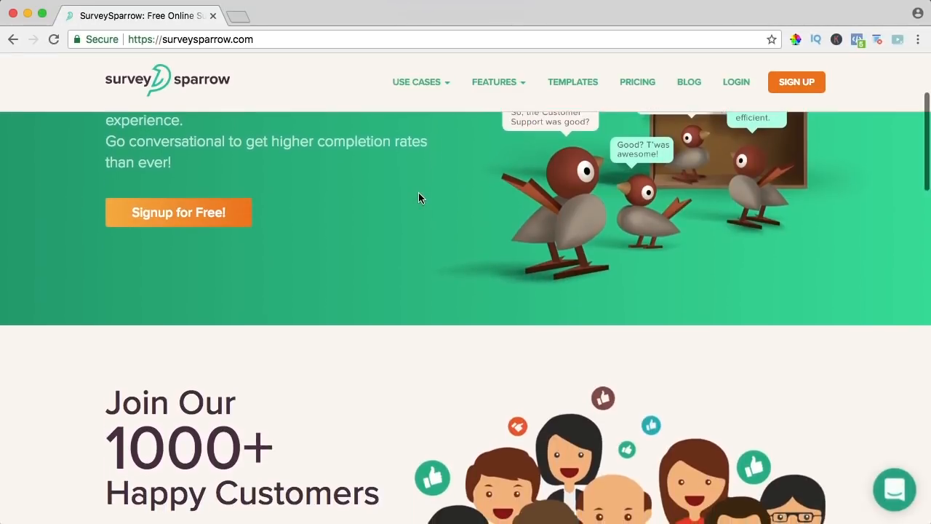
scroll(417, 197, "up", 5)
scroll(174, 166, "down", 2)
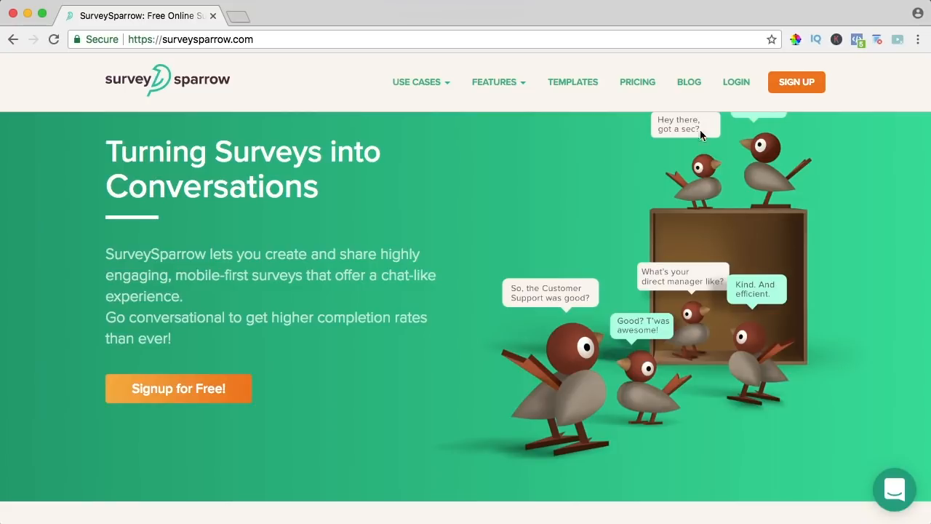
- Begin SurveySparrow sign-up with your Gmail address and a password
left_click(793, 90)
key("Tab")
type("••")
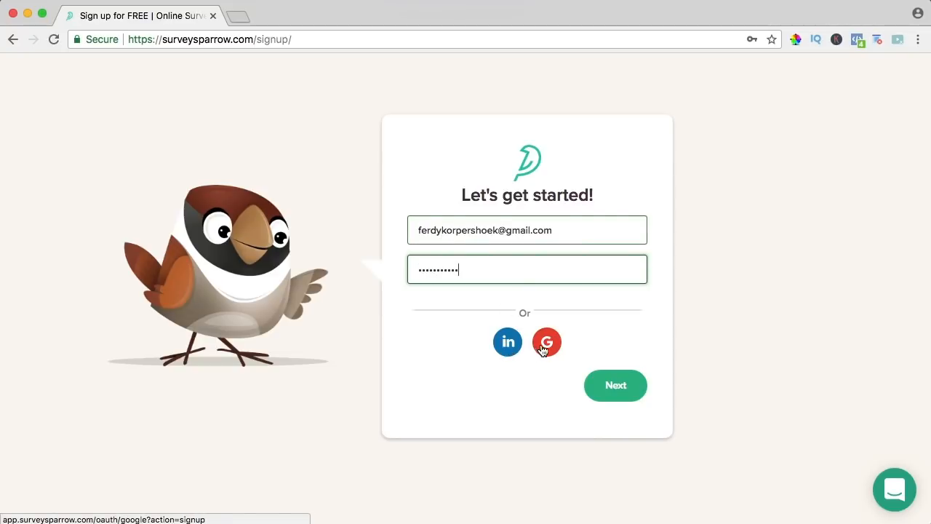
left_click(619, 386)
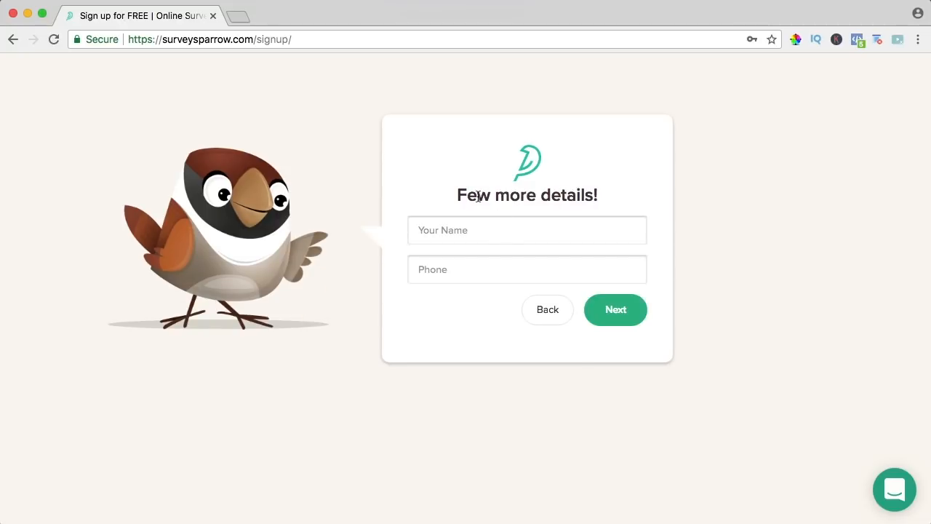
- Enter your name and the company name, then create the account
left_click(474, 229)
type("Ferdy")
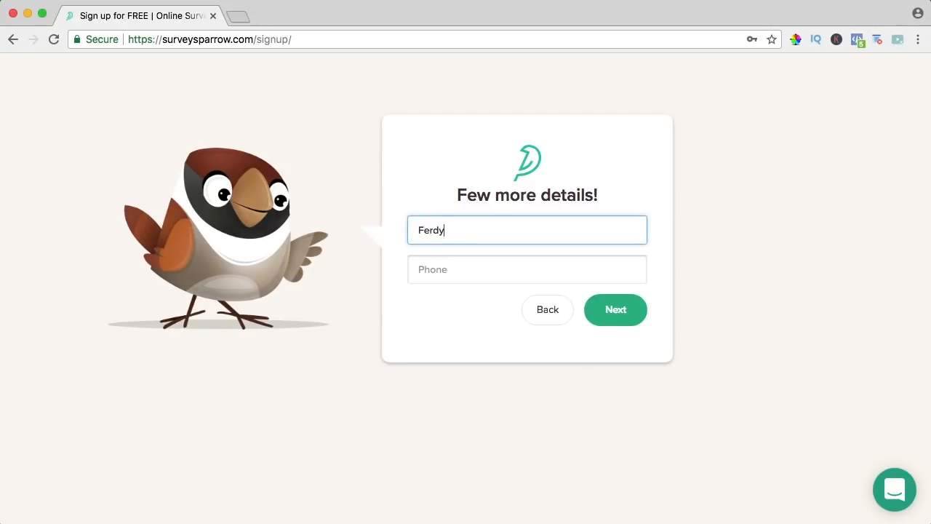
key("Tab")
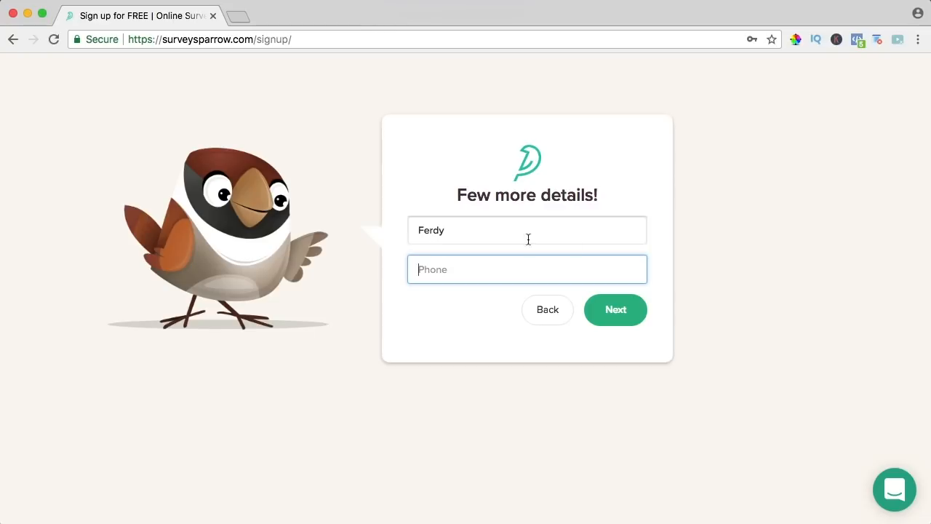
left_click(616, 310)
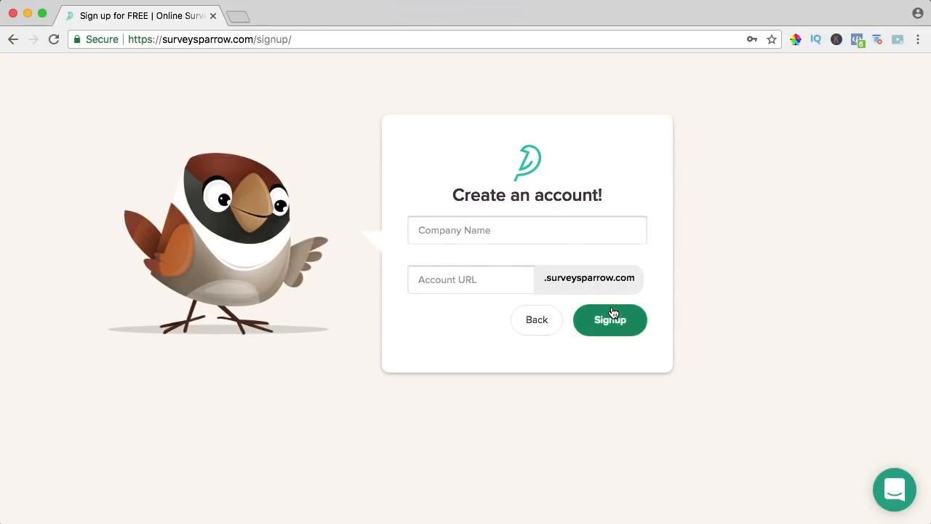
left_click(495, 229)
type("Fer")
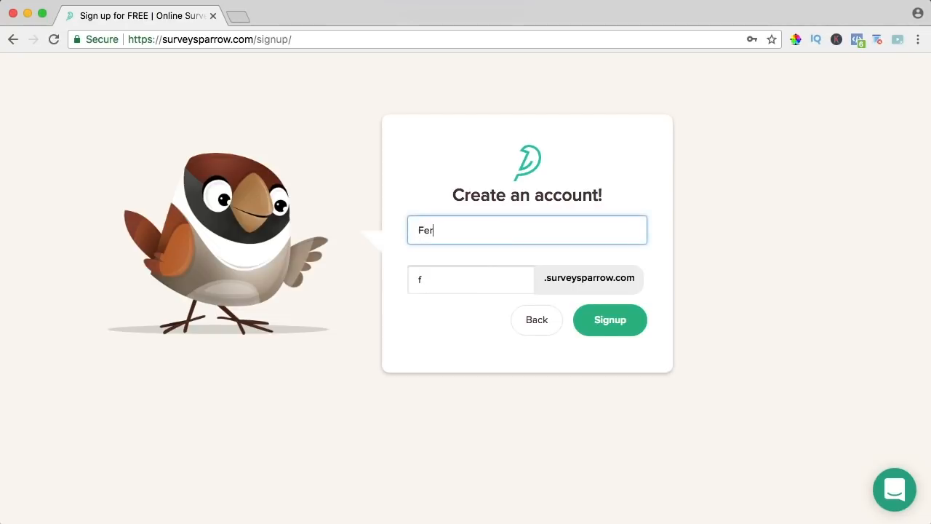
type("dy Korpershoek")
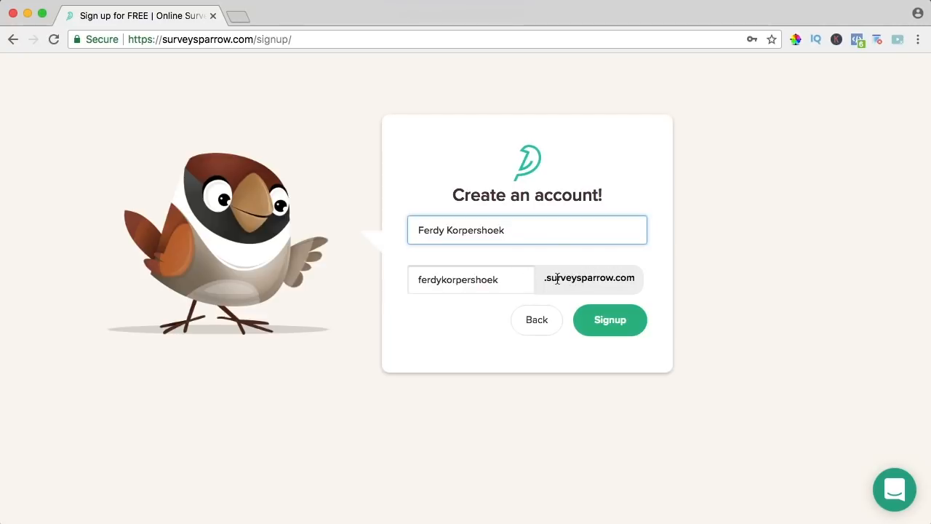
left_click(610, 320)
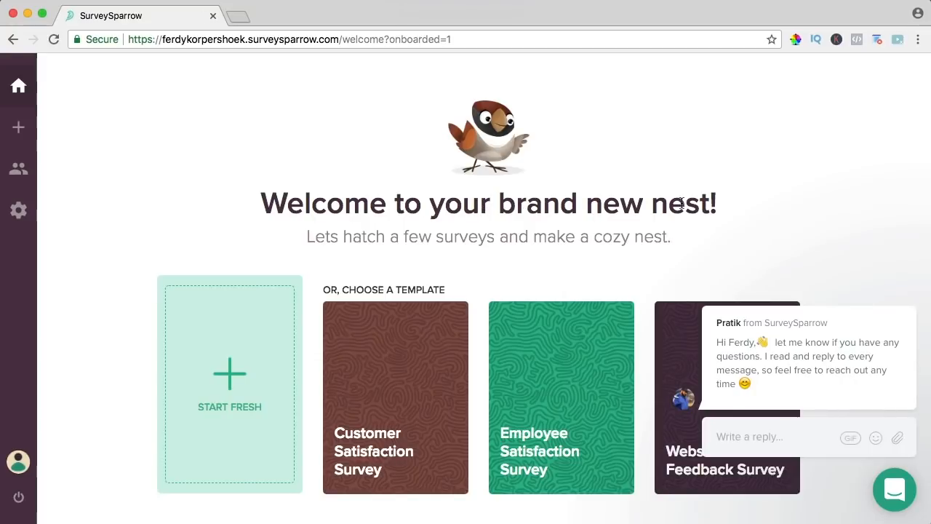
- Dismiss the welcome chat message and open Profile Settings from the expanded sidebar
mouse_move(737, 339)
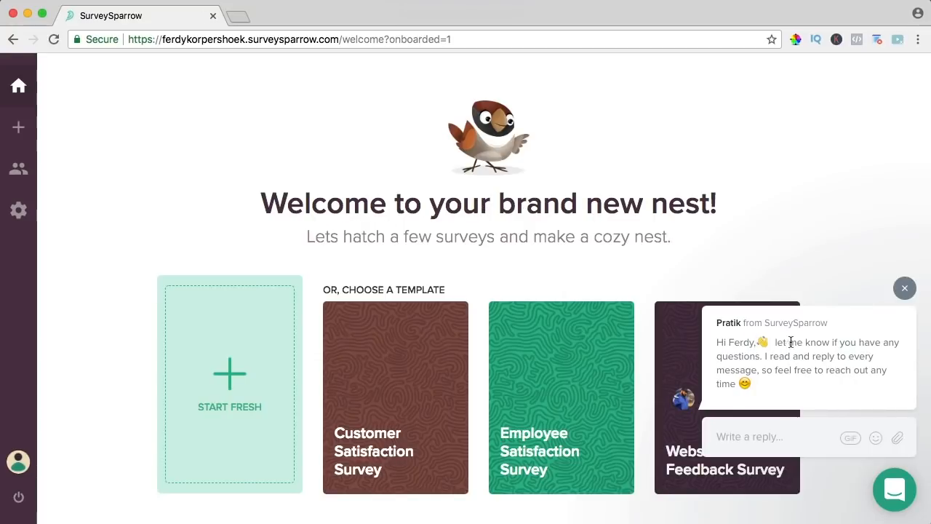
left_click(752, 438)
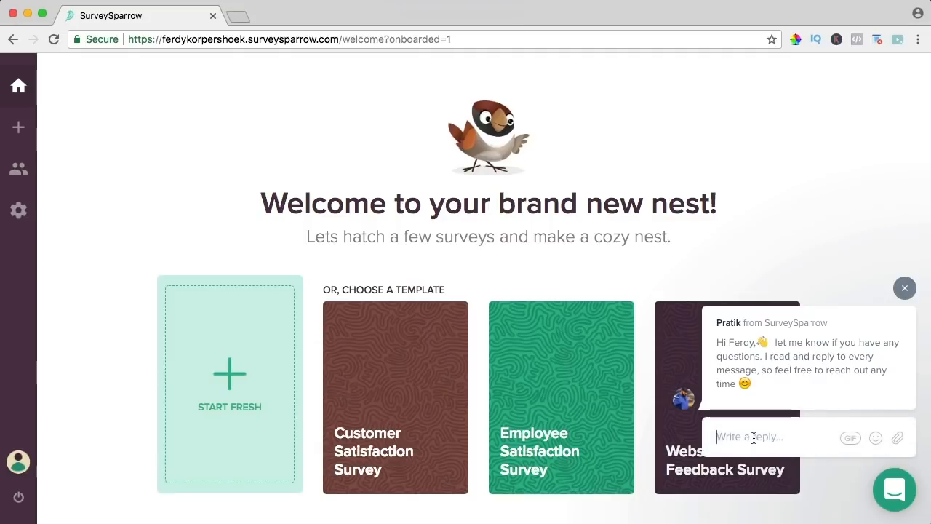
left_click(905, 291)
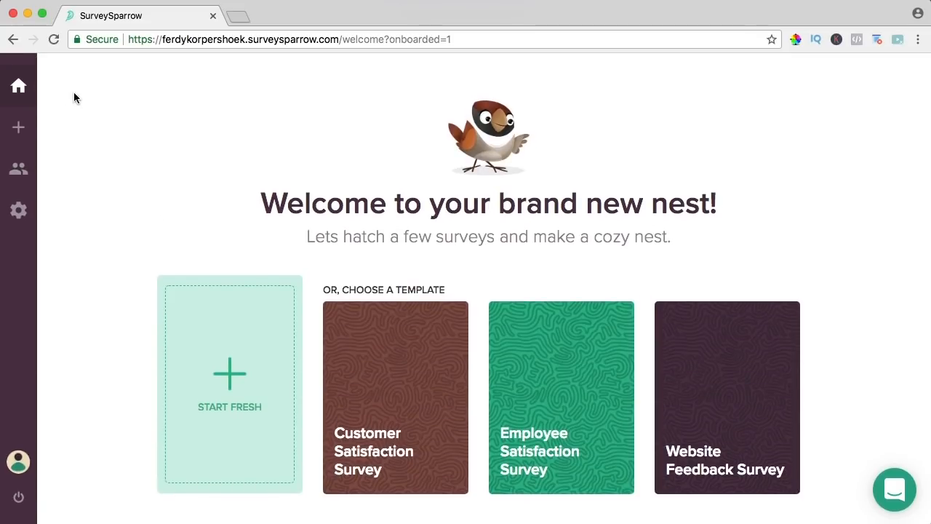
mouse_move(18, 85)
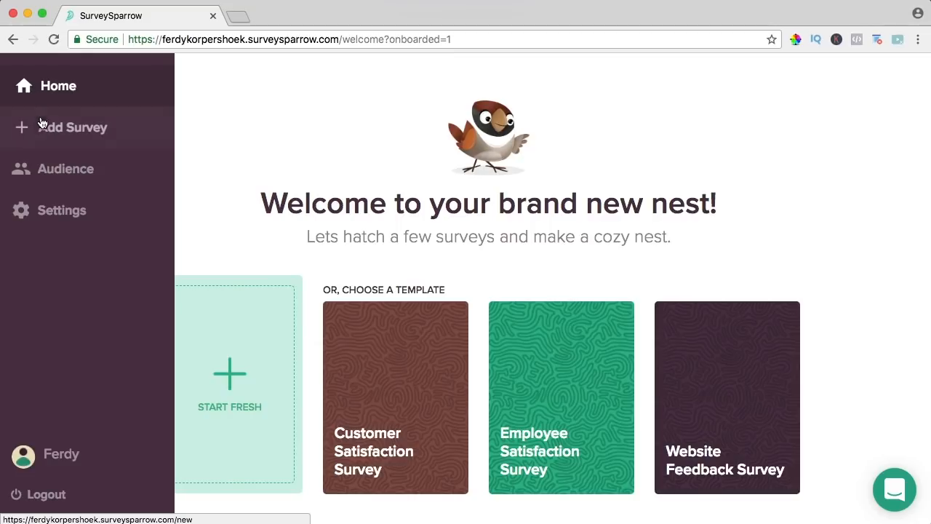
left_click(66, 87)
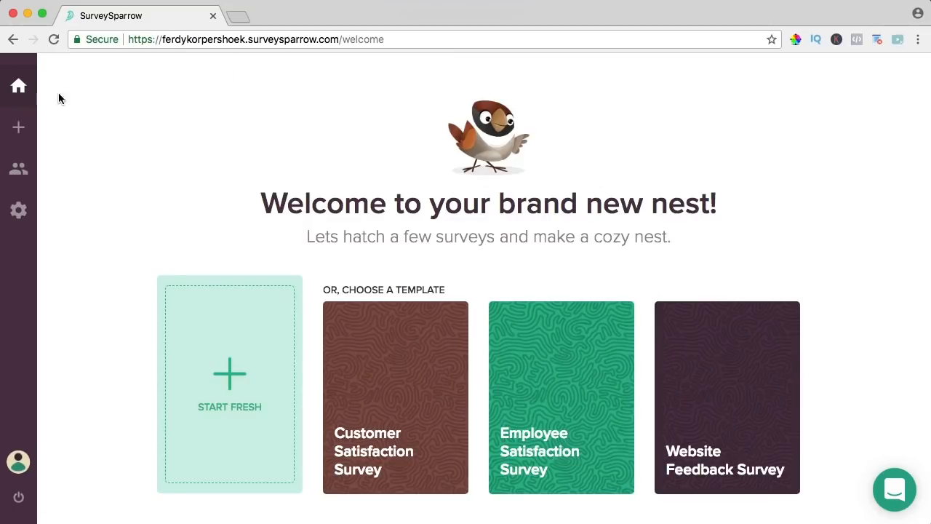
mouse_move(23, 108)
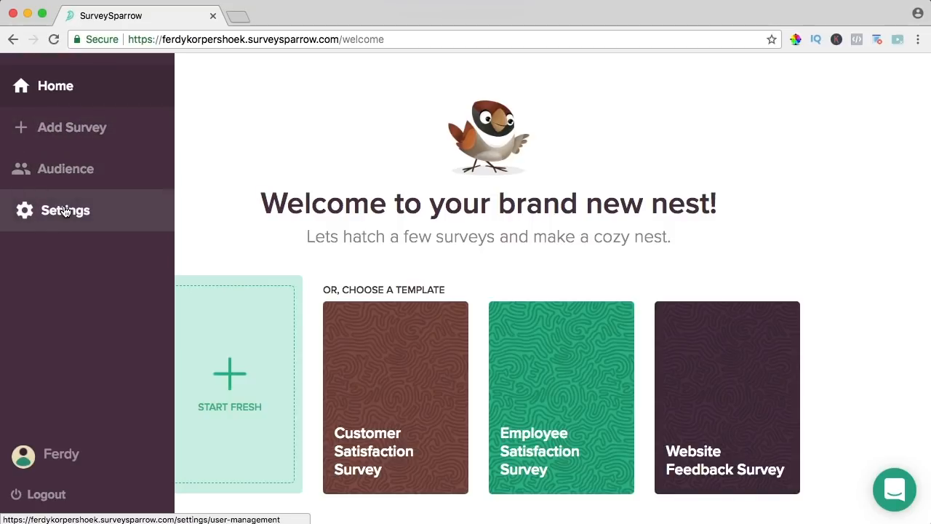
left_click(53, 457)
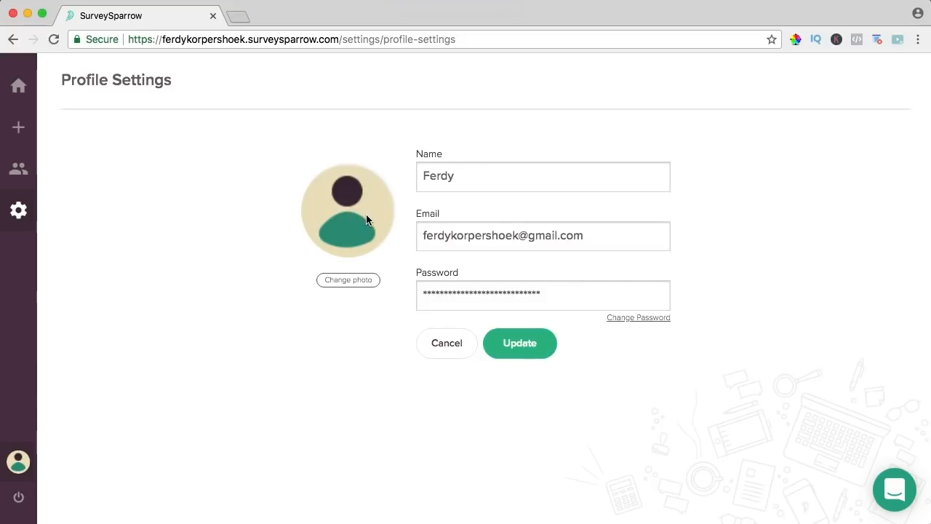
- Set a portrait PNG as the profile photo, save the profile, and go to User Management
left_click(895, 489)
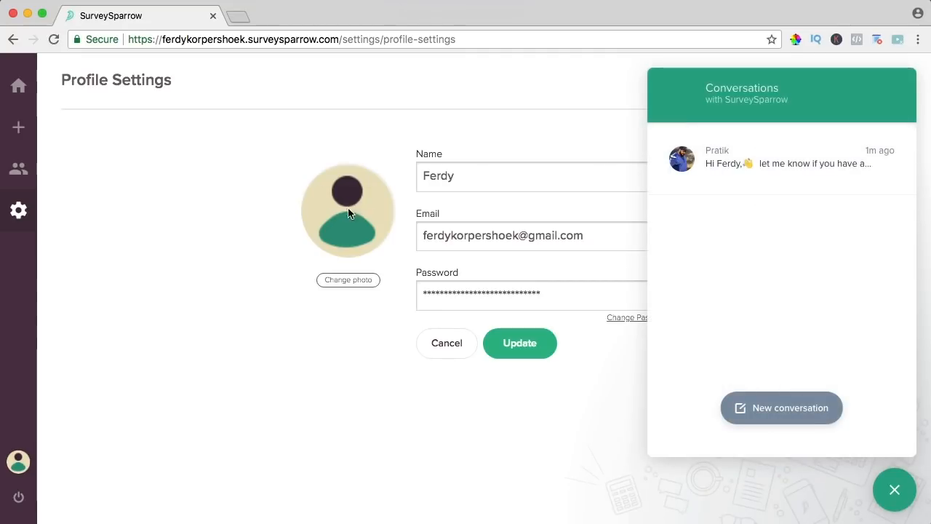
left_click(351, 280)
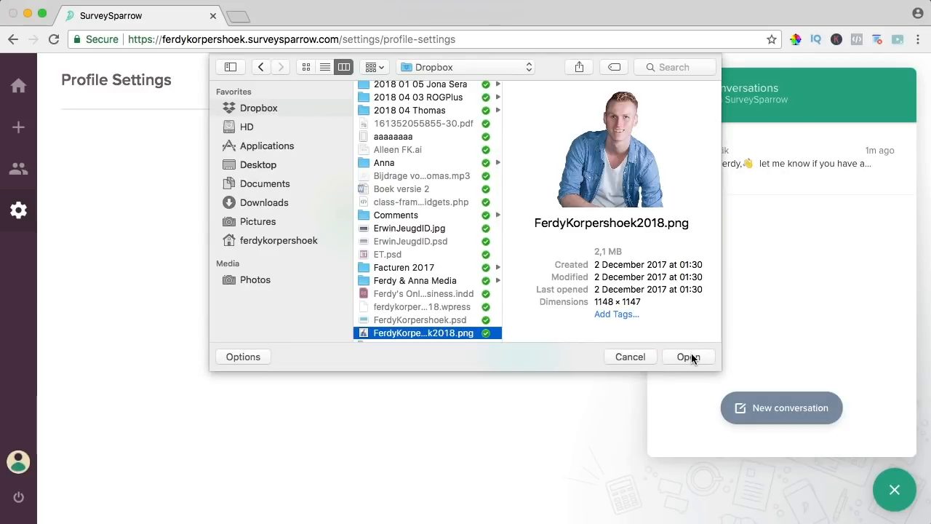
left_click(688, 356)
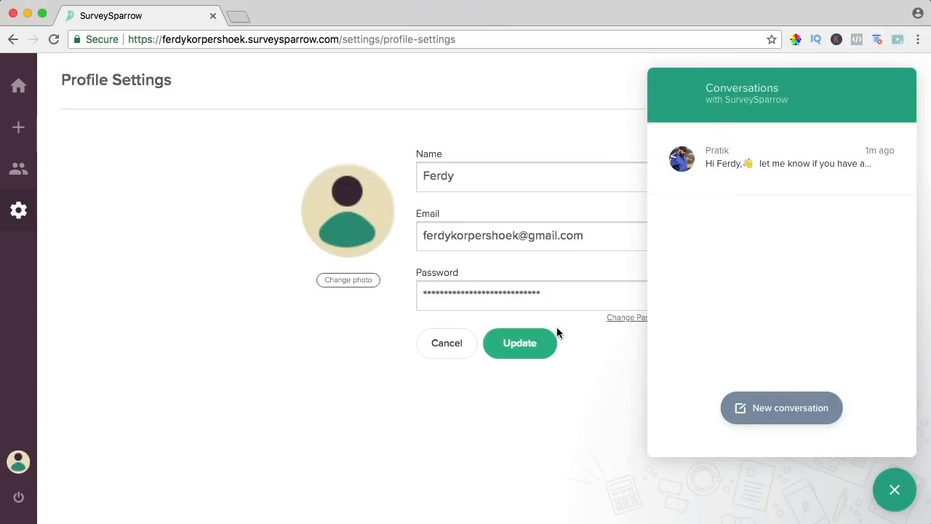
left_click(897, 492)
left_click(515, 349)
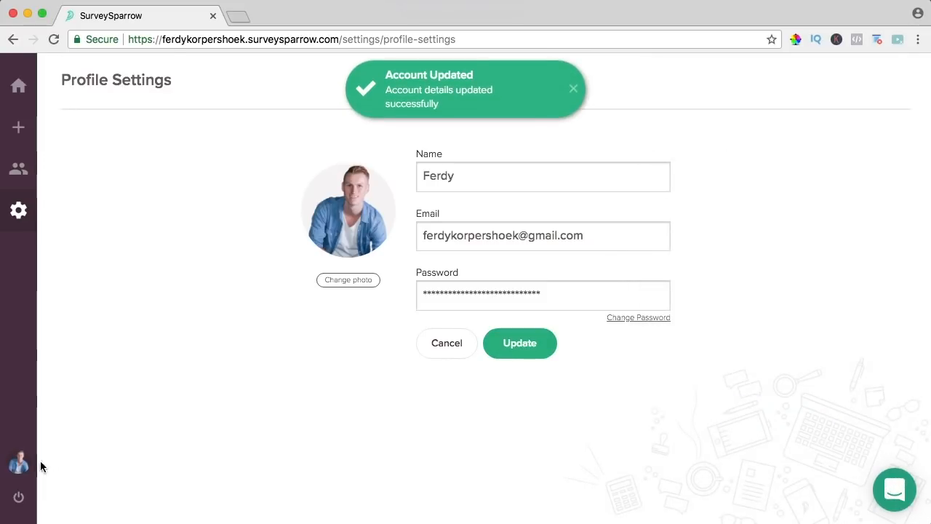
mouse_move(32, 464)
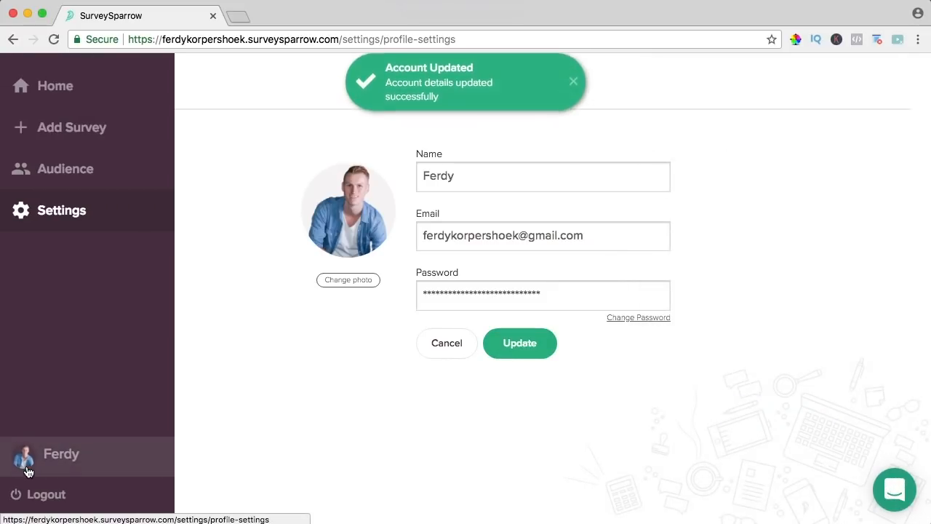
left_click(67, 225)
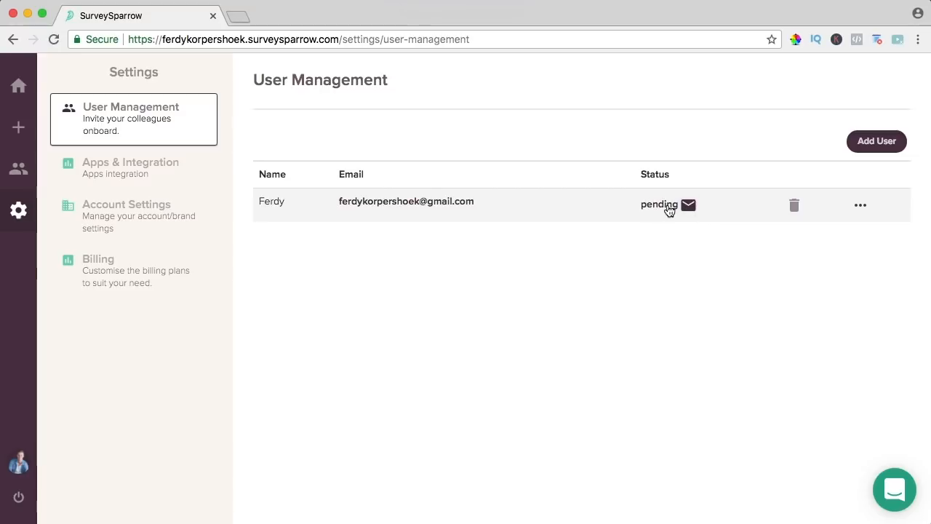
- In Gmail, open the 'Verify your email address' message and follow its verification link
left_click(239, 16)
type("gmail")
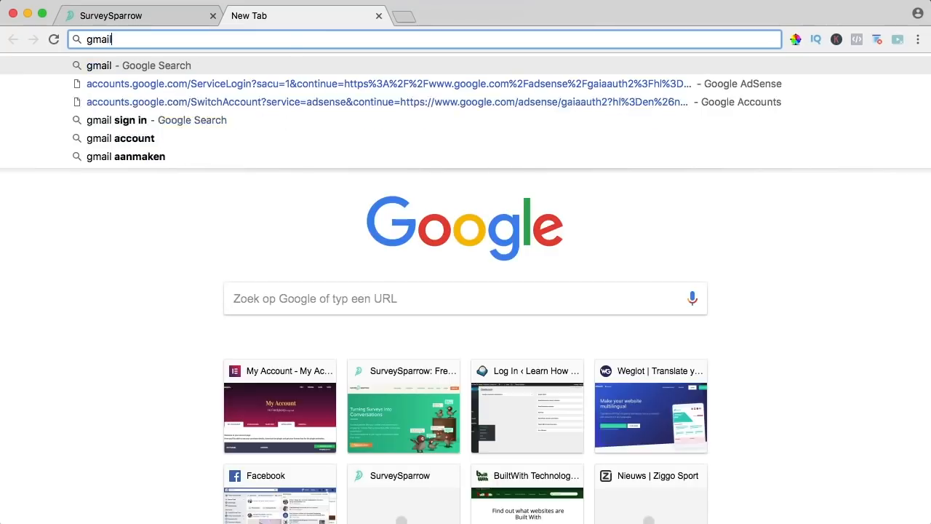
key("Return")
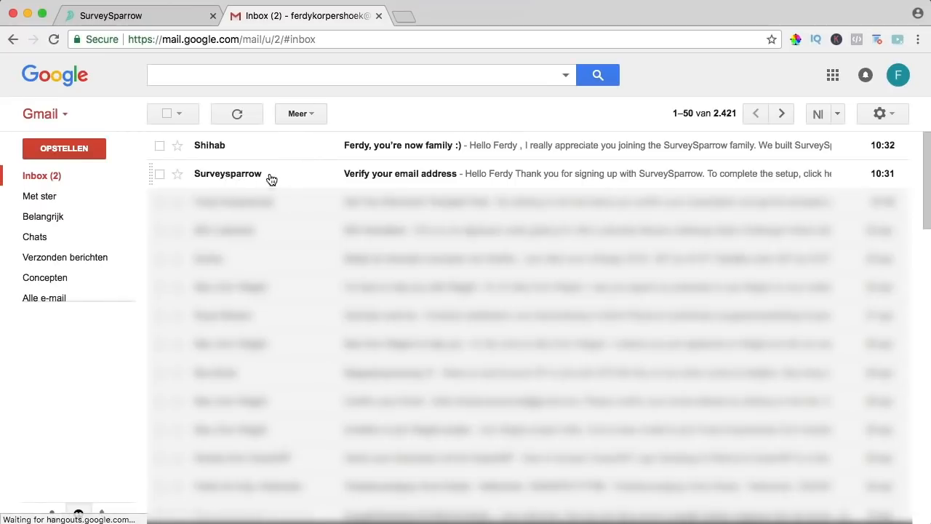
left_click(225, 176)
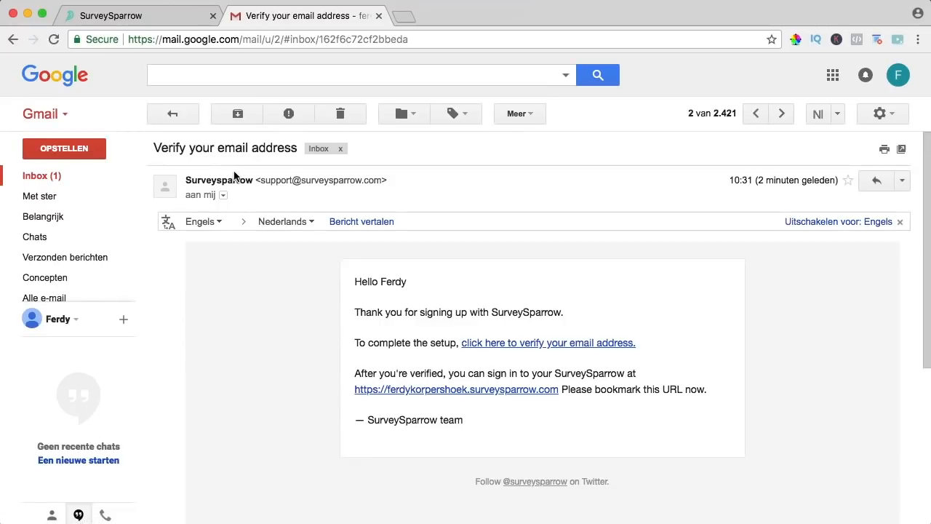
left_click(517, 343)
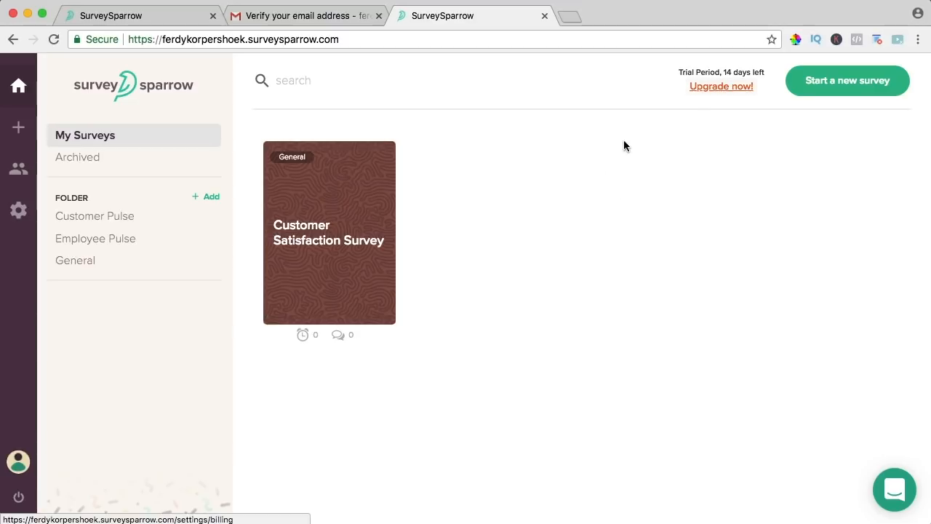
- Close the extra tabs, reload User Management to show the verified user, and view Account Settings
left_click(544, 15)
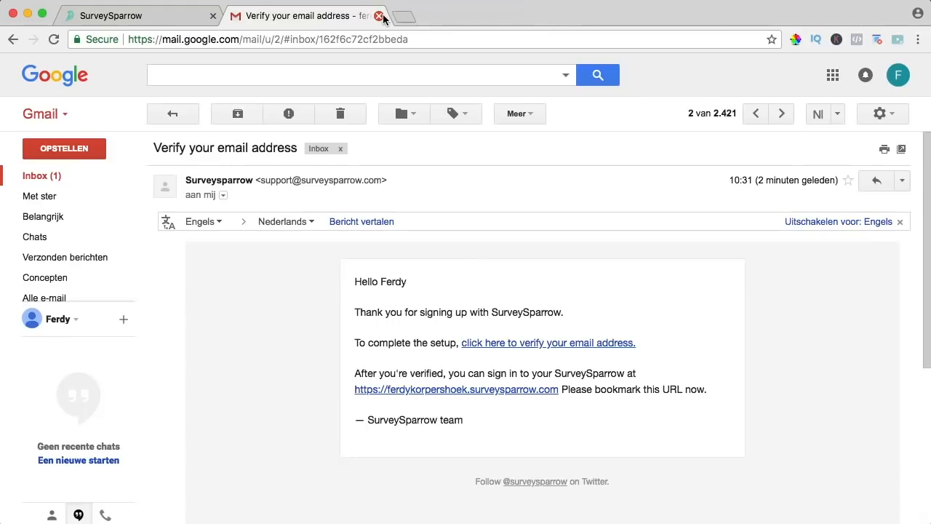
left_click(379, 15)
key("super+r")
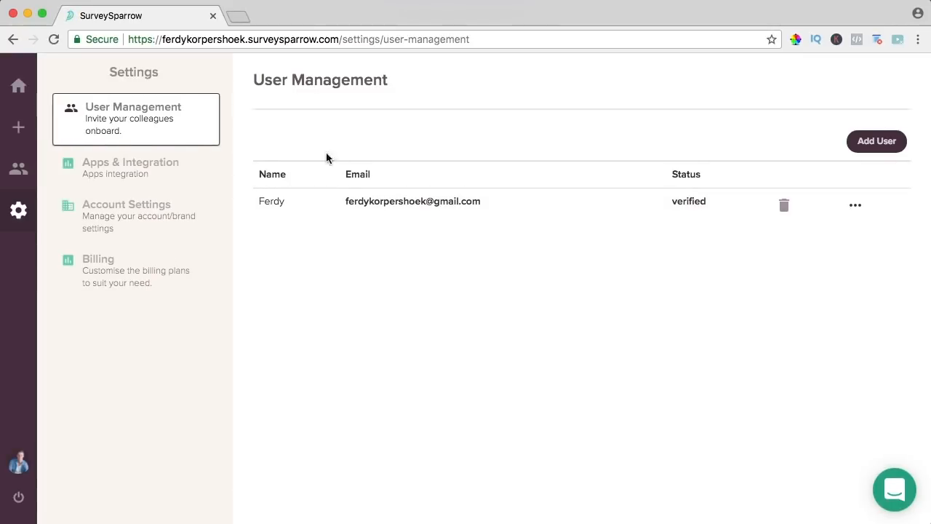
left_click(142, 209)
scroll(334, 263, "down", 3)
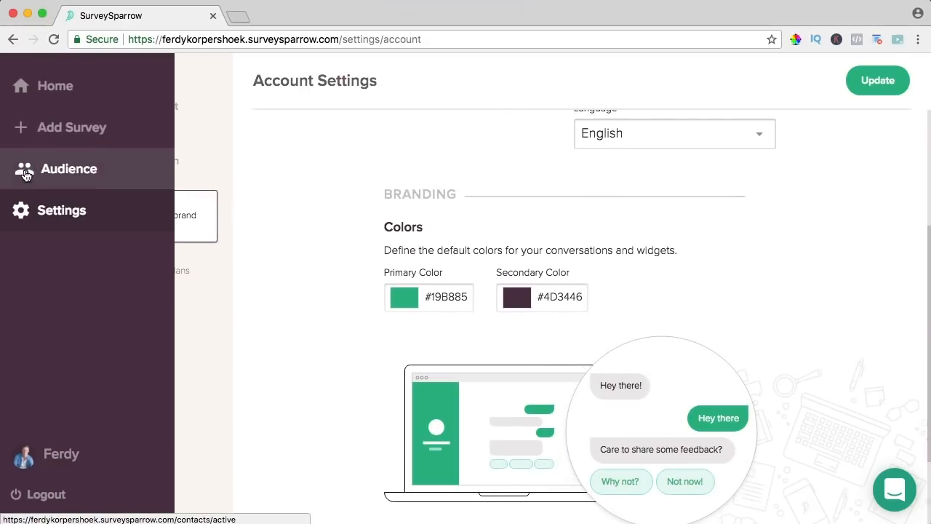
left_click(69, 130)
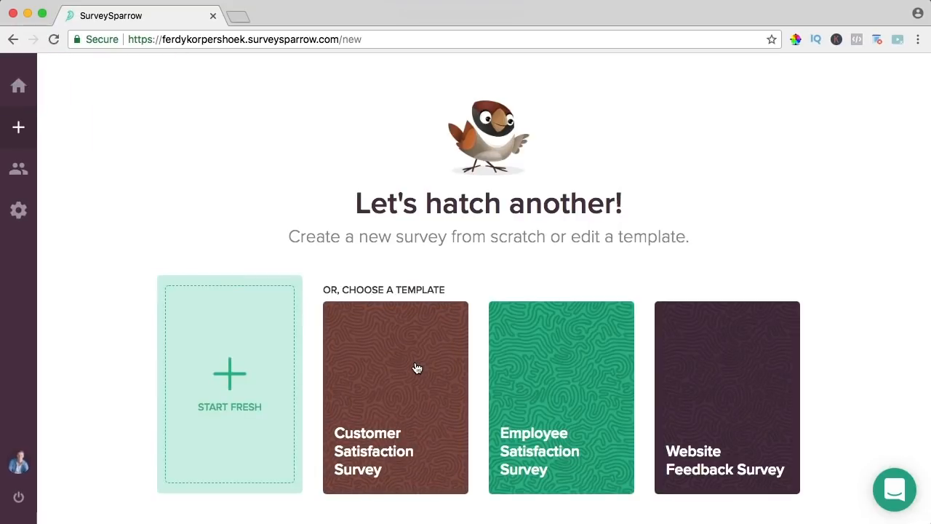
- Create a Customer Satisfaction Survey from its template, preview it, then return to Account Settings
left_click(415, 368)
left_click(858, 81)
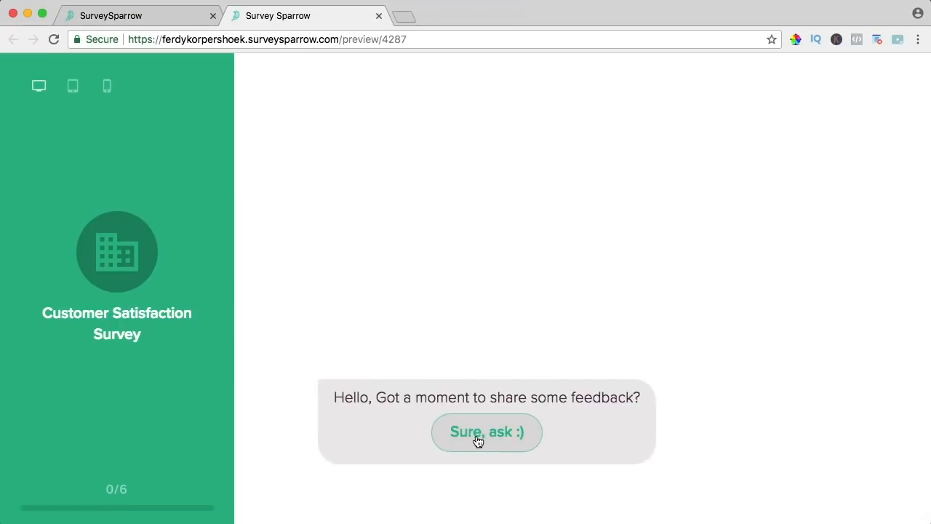
left_click(139, 15)
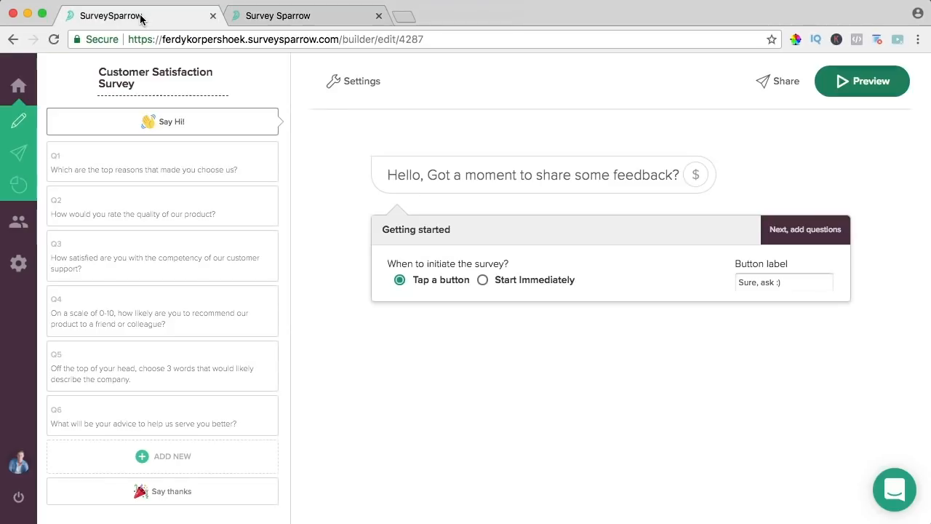
mouse_move(24, 115)
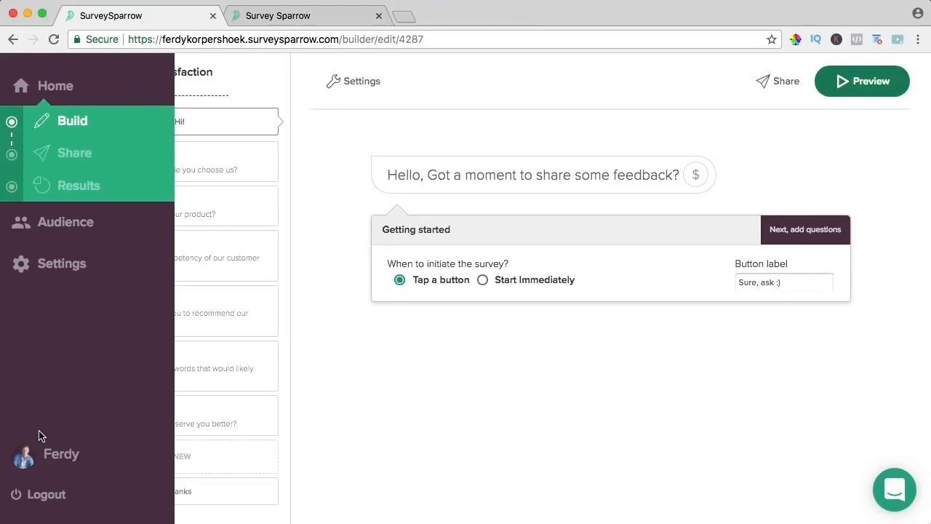
left_click(56, 263)
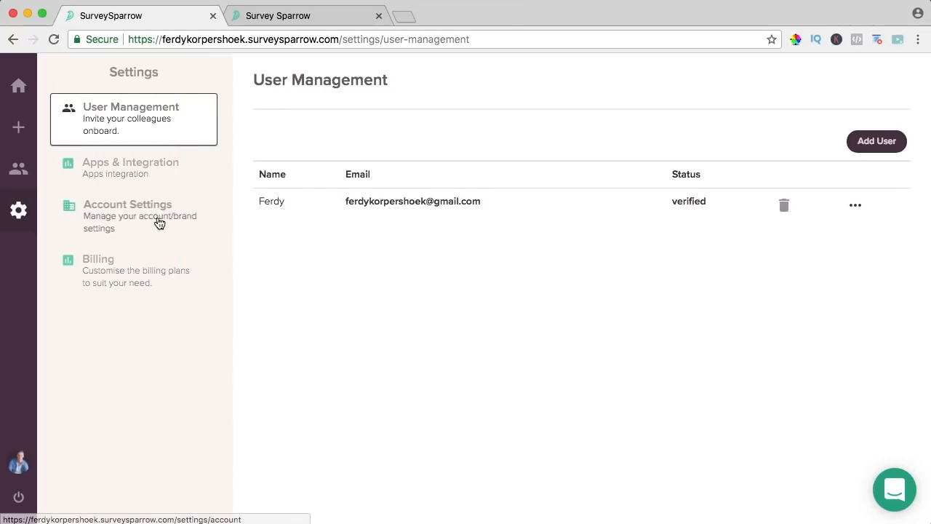
left_click(147, 214)
- Set the primary branding colour to #2d94c8 and the secondary to #444444
scroll(416, 286, "down", 3)
scroll(415, 286, "down", 2)
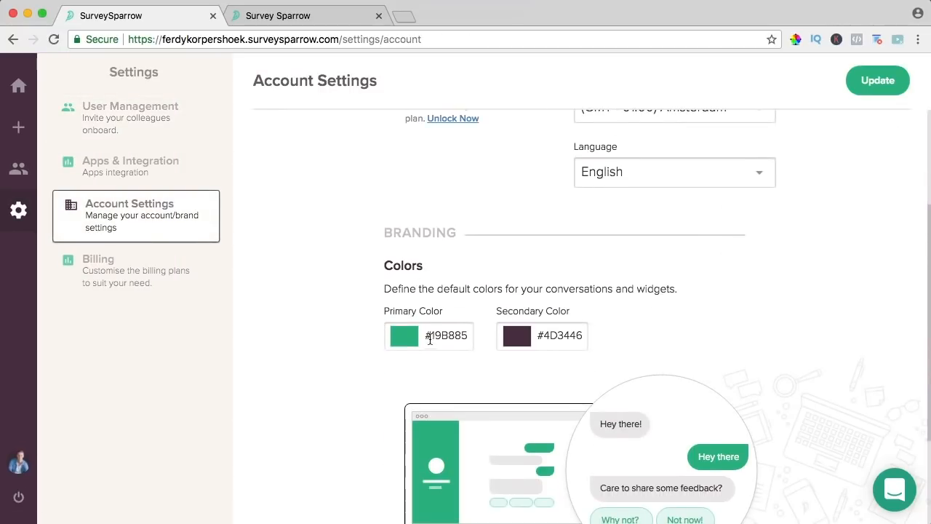
left_click(430, 337)
left_click(413, 292)
type("2d94c8")
left_click(521, 371)
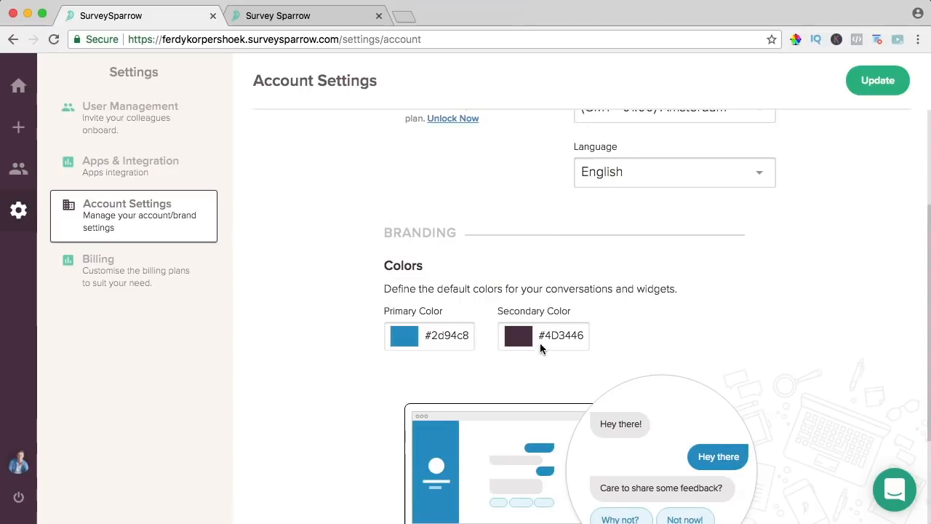
left_click(549, 335)
left_click(525, 293)
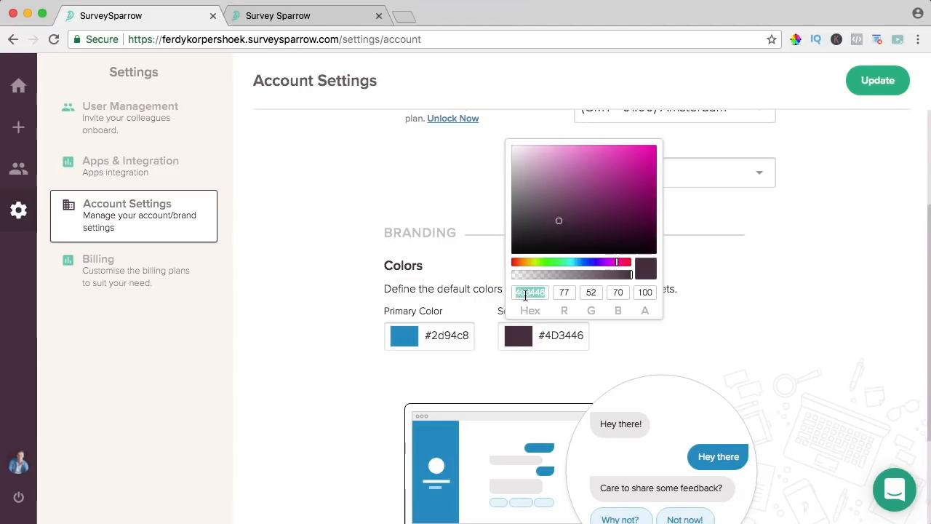
type("444444")
key("Tab")
left_click(773, 328)
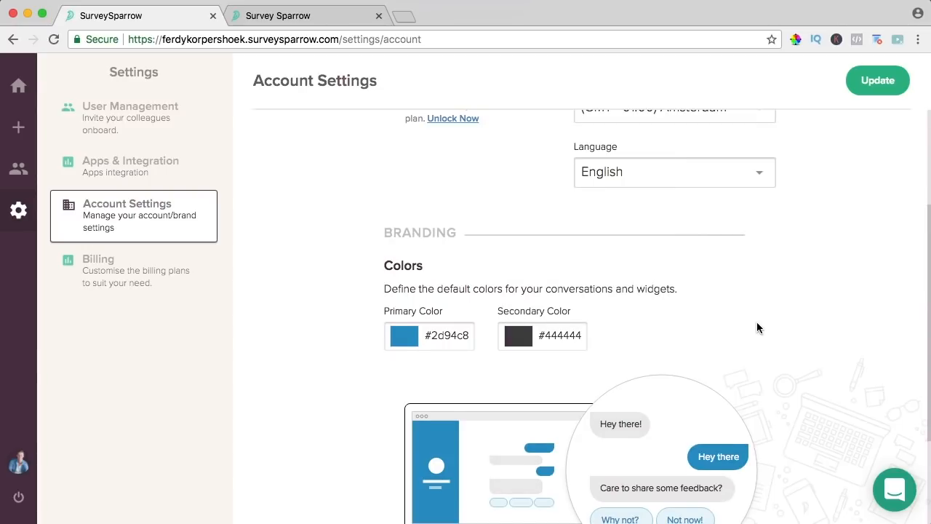
- Restore the primary colour to blue #2d94c8 after the hue shifted to gold
scroll(756, 328, "down", 3)
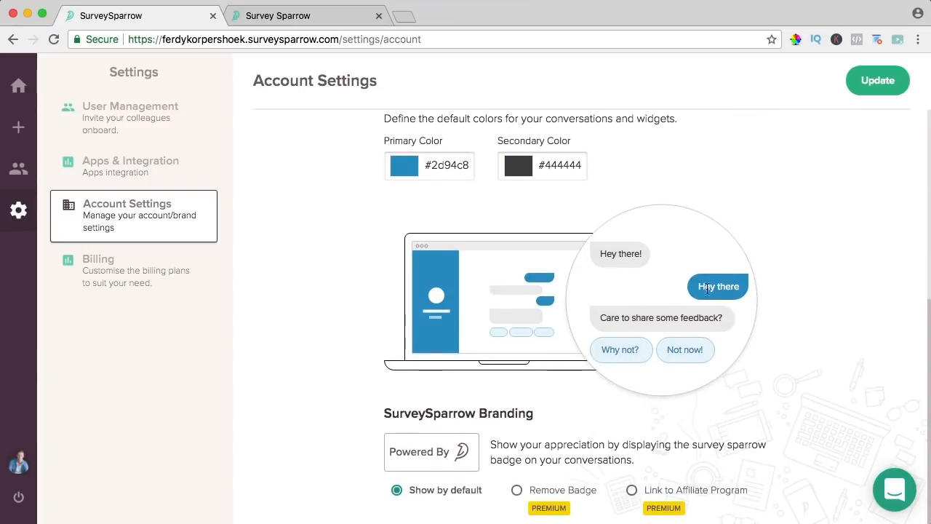
left_click(438, 165)
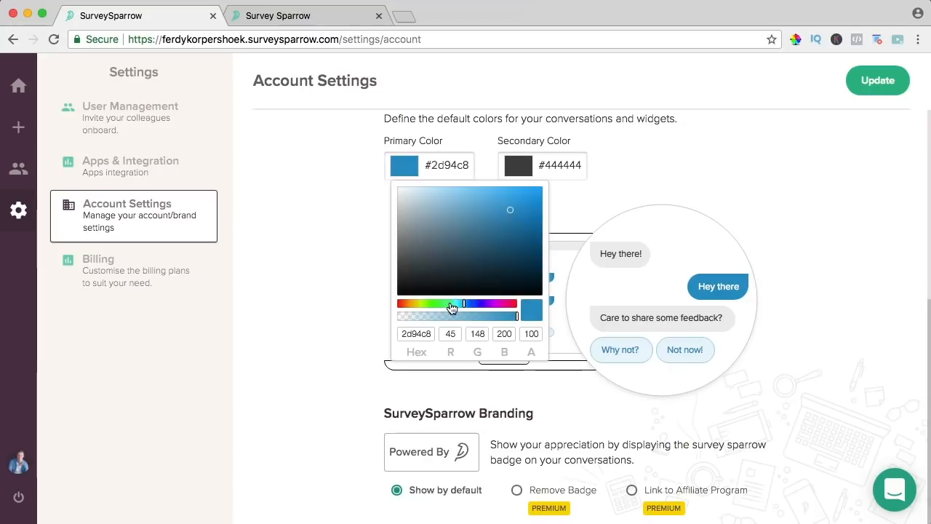
left_click_drag(451, 308, 414, 308)
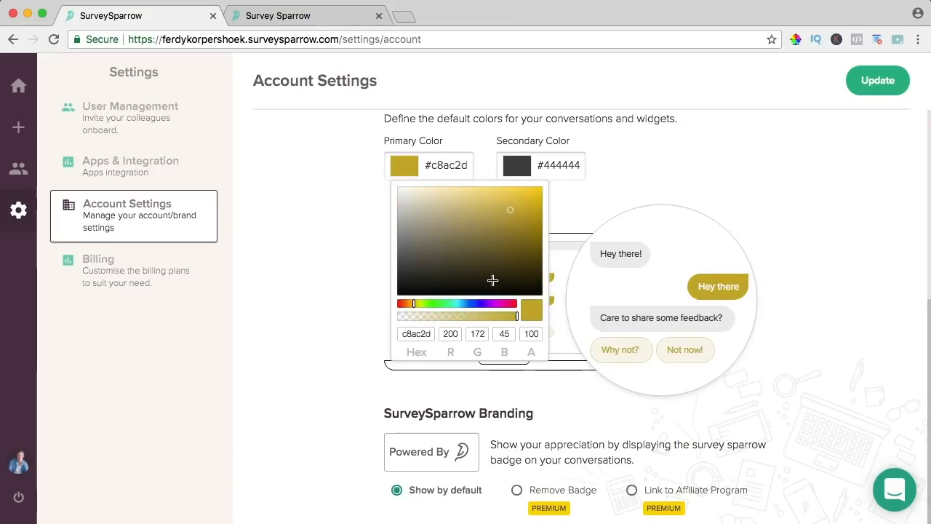
double_click(417, 333)
type("2d94c8")
key("Tab")
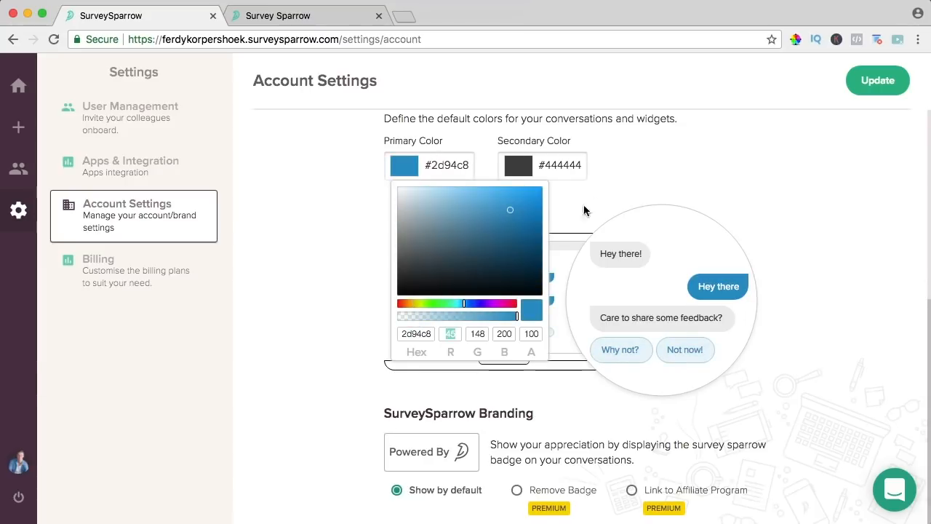
left_click(567, 215)
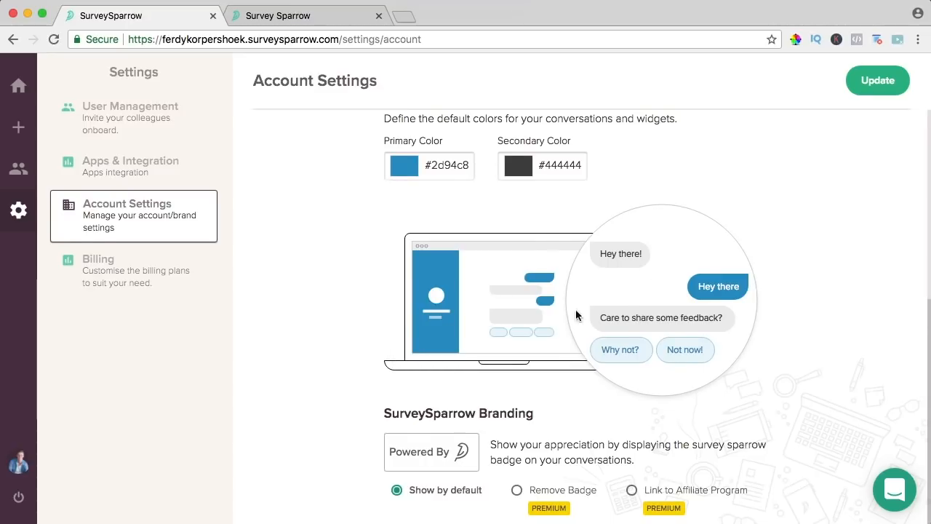
- Try removing the SurveySparrow badge, dismiss the Premium upgrade prompt, and save the settings
left_click(517, 490)
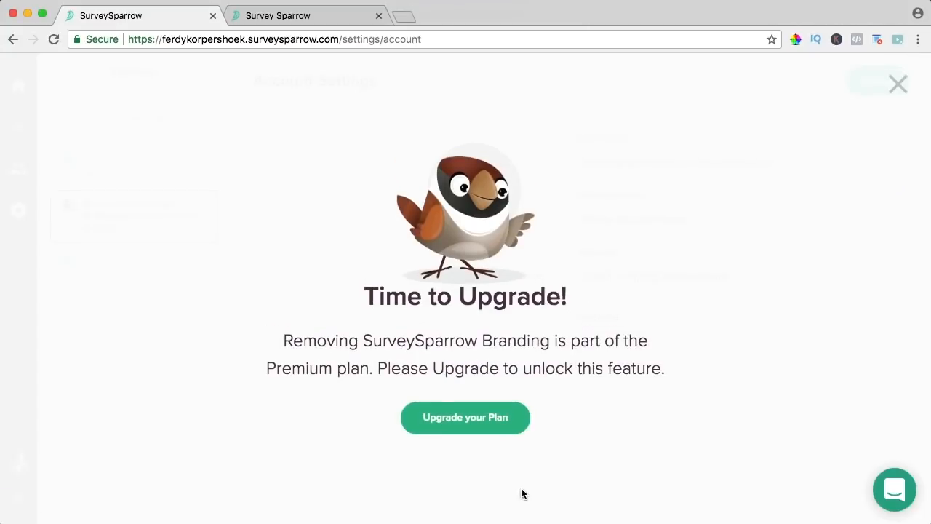
left_click(897, 84)
scroll(466, 415, "down", 5)
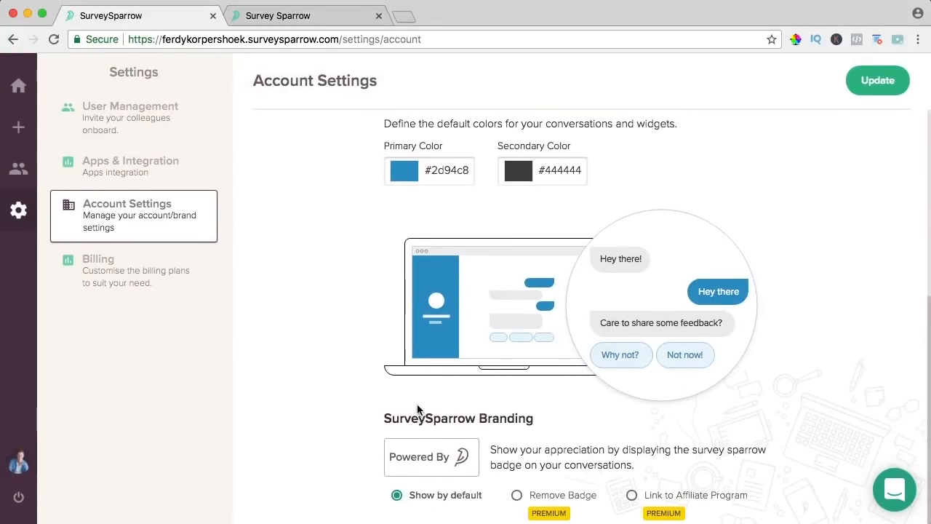
scroll(416, 404, "up", 5)
left_click(879, 81)
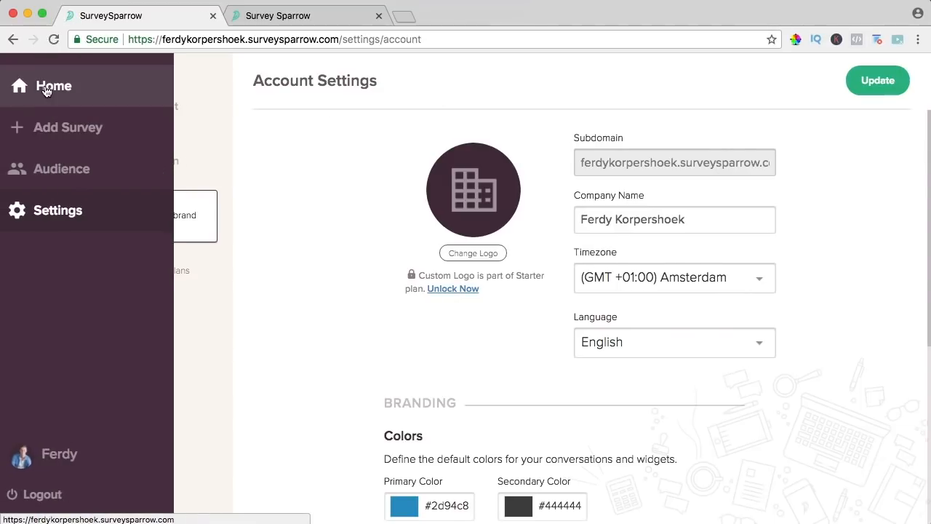
- From Home, open the Website Feedback Survey card and preview it
left_click(38, 91)
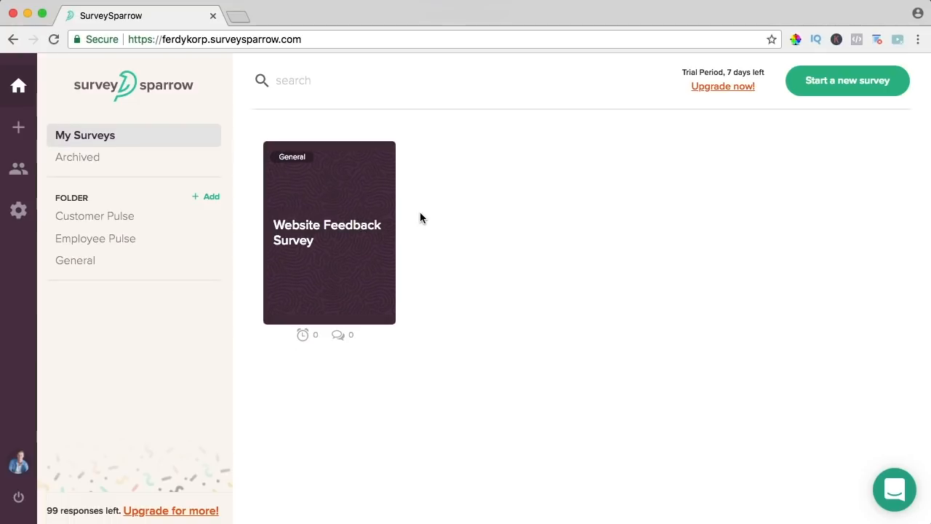
left_click(325, 231)
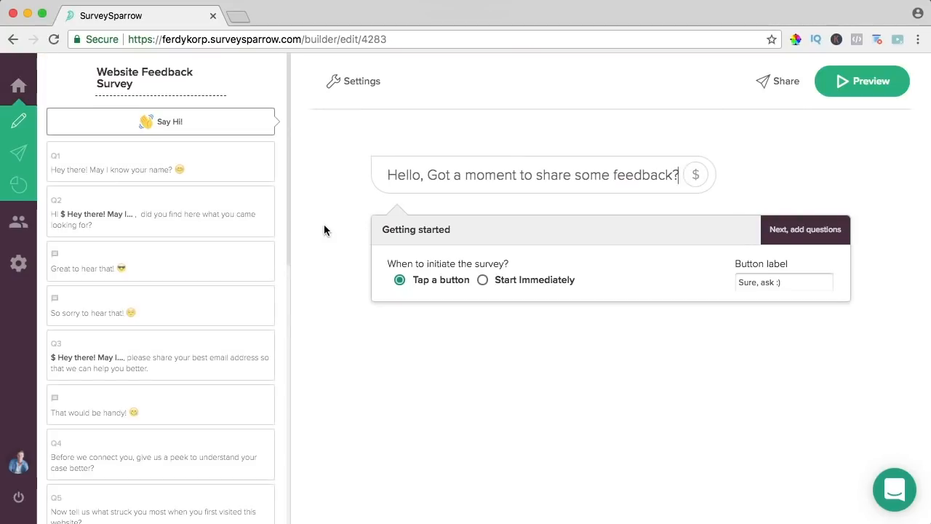
left_click(864, 78)
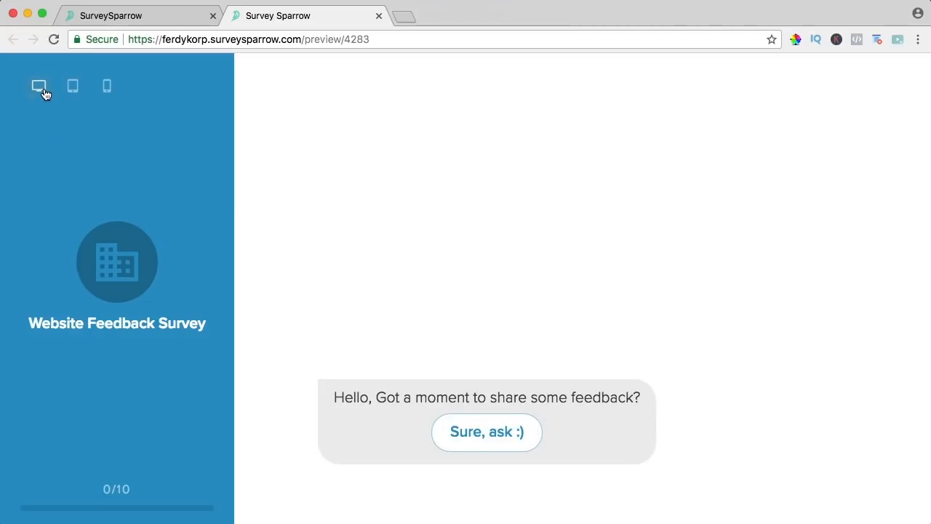
- Check the preview in tablet and mobile layouts, then return to desktop
left_click(72, 89)
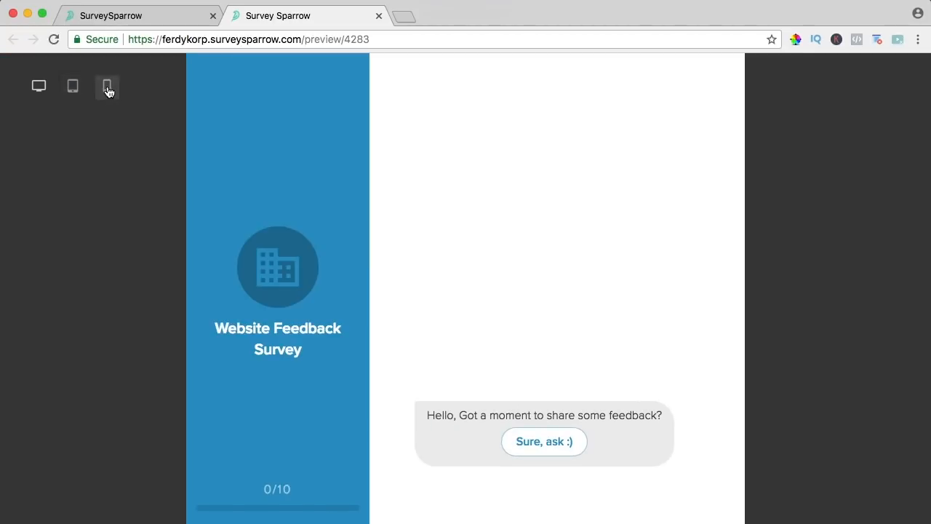
left_click(107, 89)
left_click(42, 87)
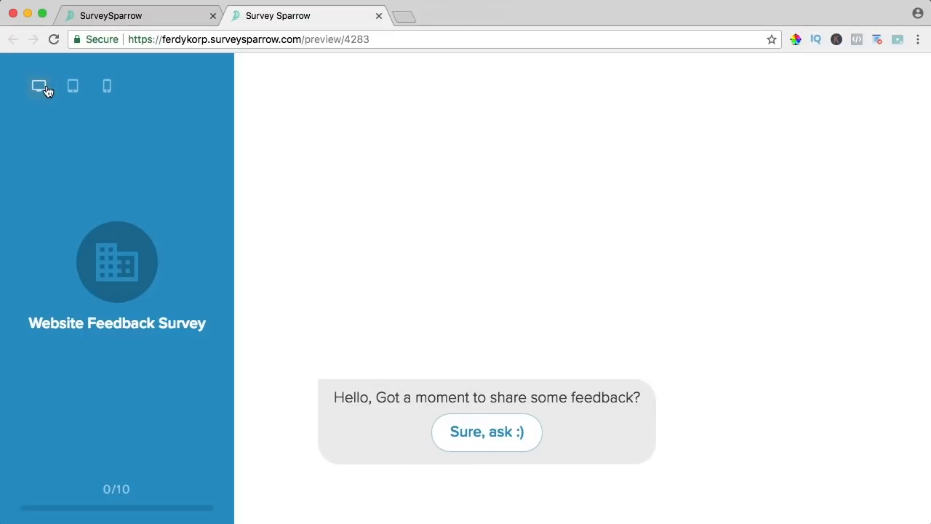
- Start the conversation, send your name, and answer Yes to finding what you wanted
left_click(497, 441)
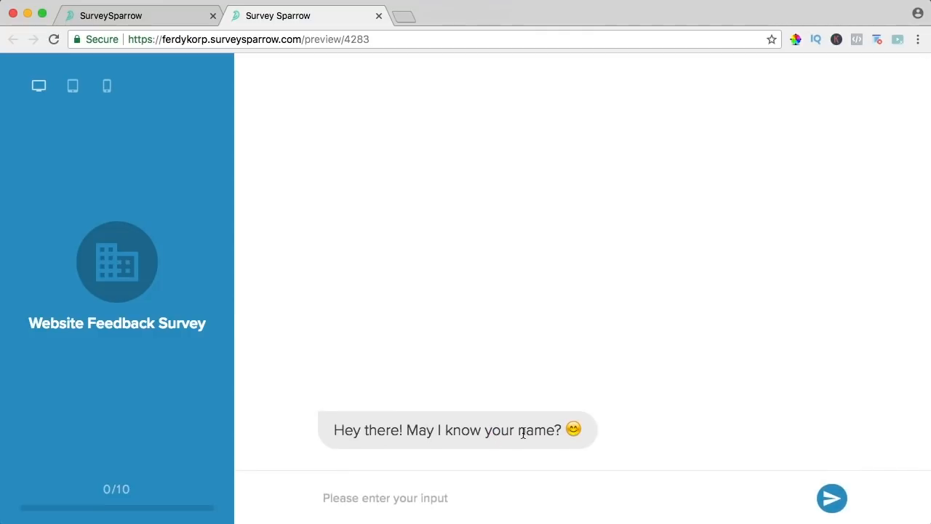
type("Ferdy")
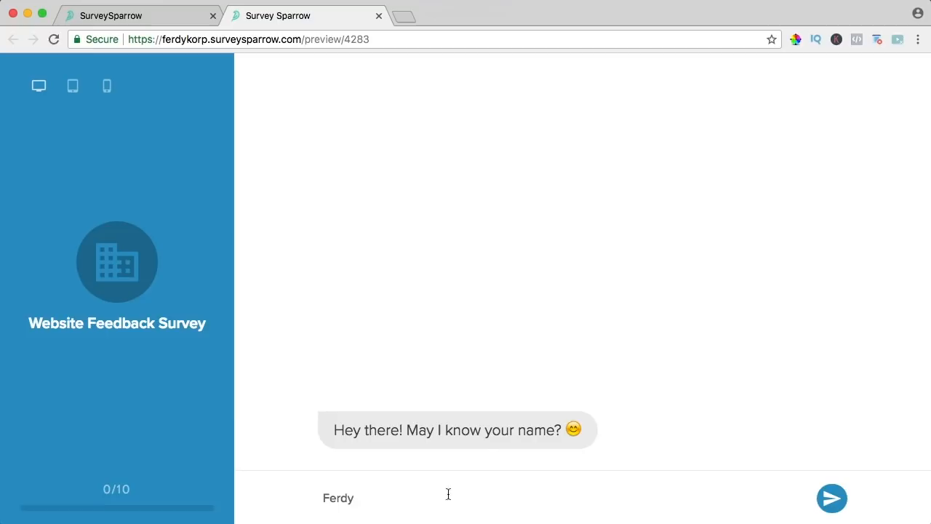
left_click(835, 501)
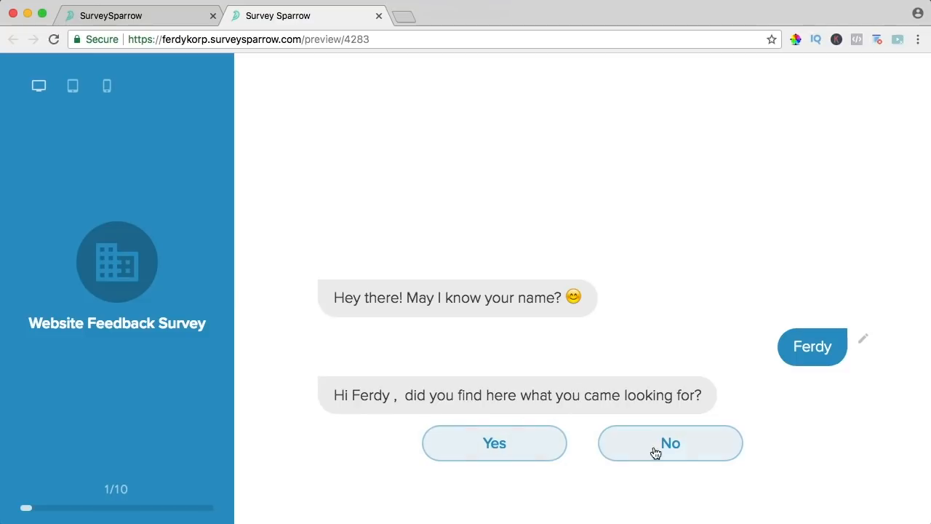
left_click(502, 445)
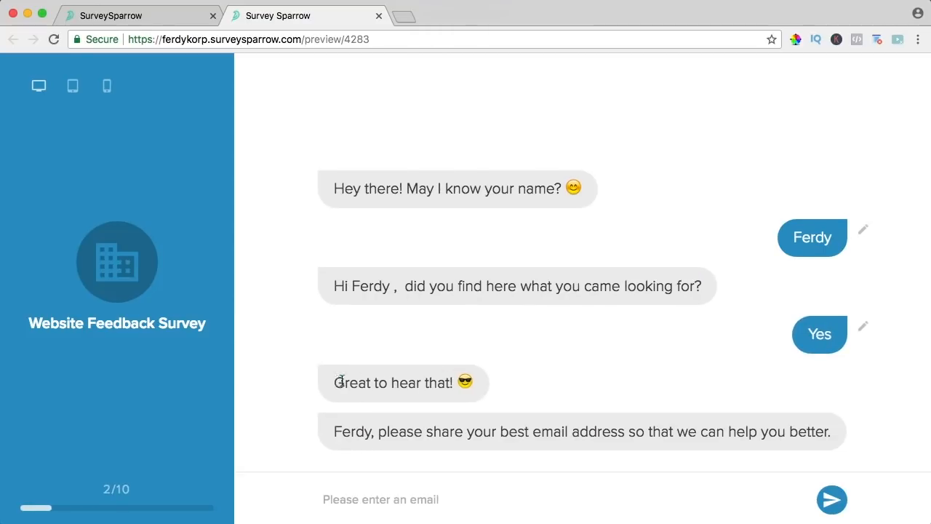
left_click_drag(335, 382, 454, 382)
left_click(351, 439)
- Answer the preview's email question with an email address and send it
left_click(445, 498)
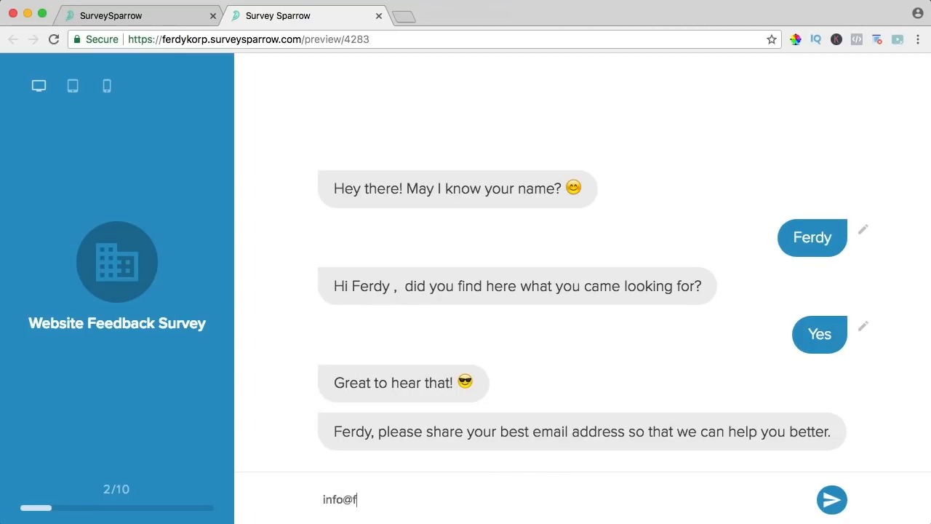
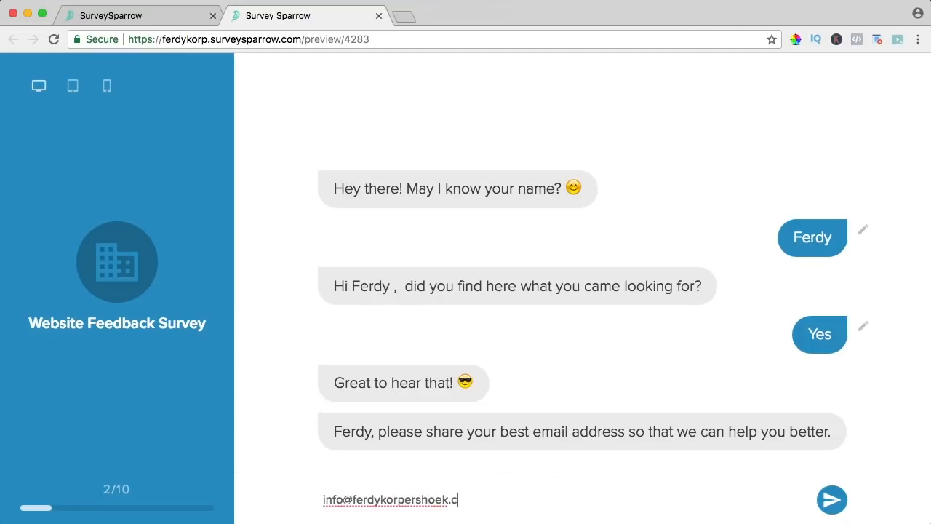
left_click(832, 499)
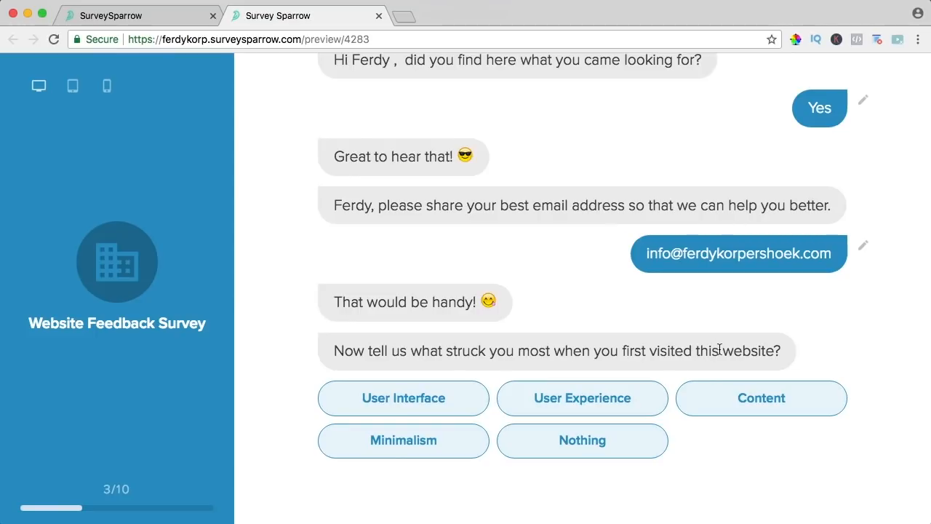
- Choose Content as what struck most when first visiting the website
left_click_drag(720, 353, 697, 352)
left_click(683, 345)
left_click(753, 393)
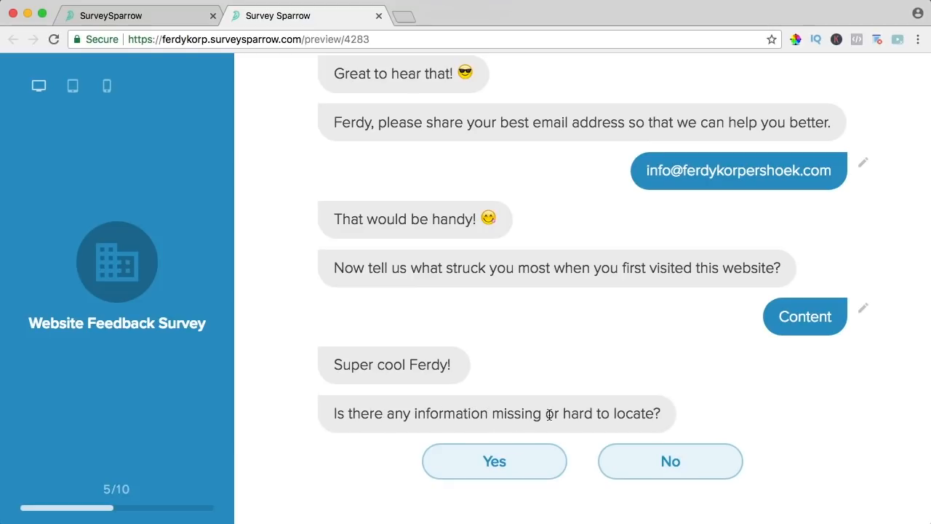
- Answer Yes to missing information and explain 'I miss the dutch translation.'
left_click(494, 461)
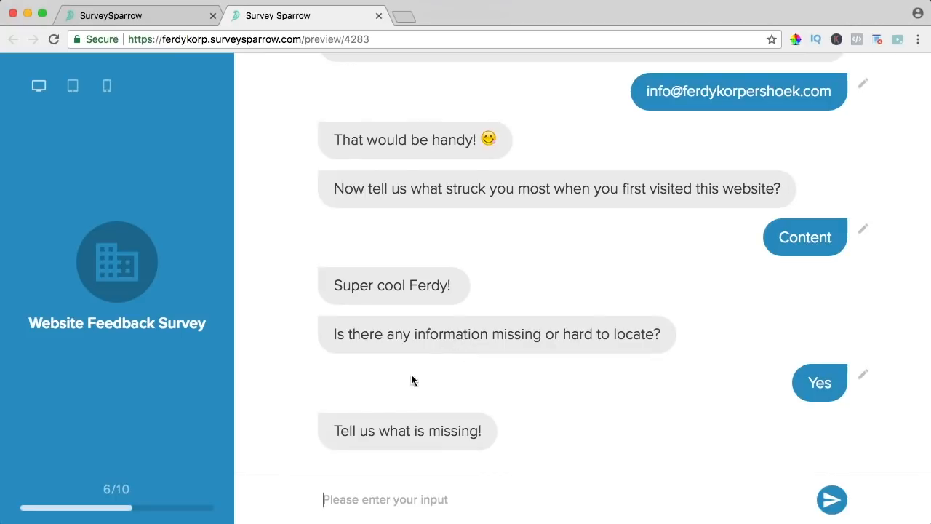
left_click(463, 496)
type("I misst th")
key("BackSpace")
key("BackSpace")
key("BackSpace")
key("BackSpace")
type("the ")
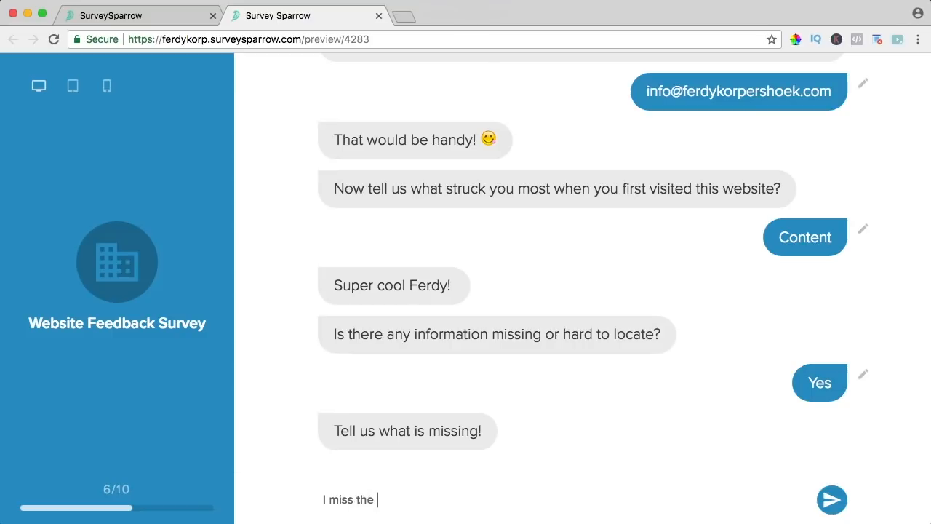
type("dutch translation")
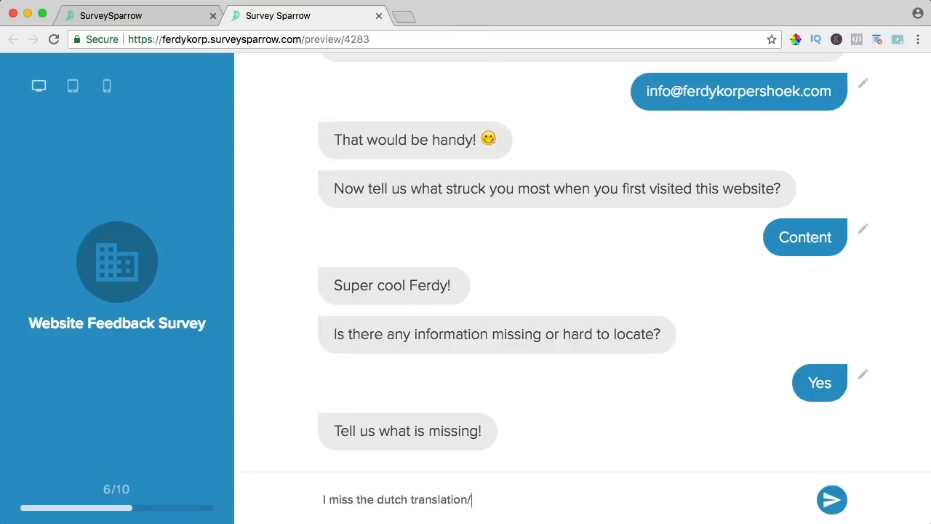
type(".")
left_click(831, 501)
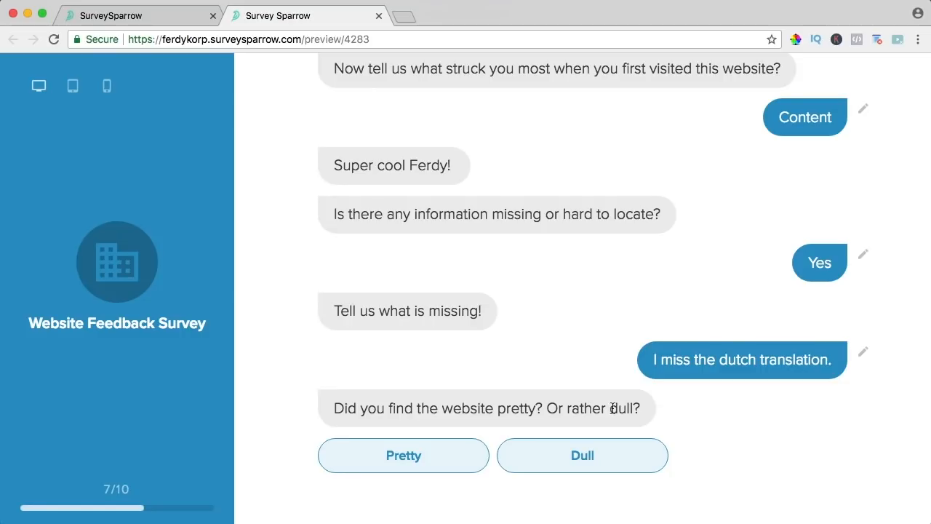
- Rate the website's looks Pretty, answer Not really to hating anything, and submit
left_click(416, 455)
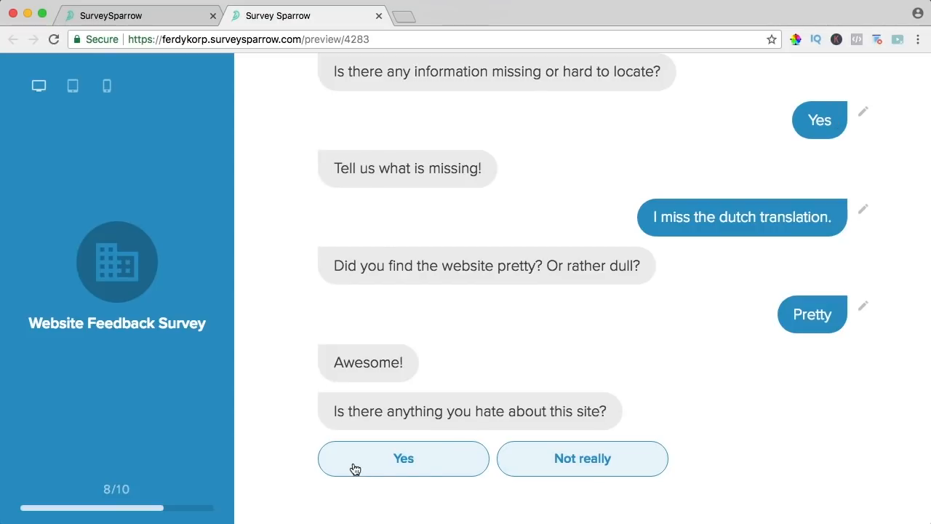
left_click(569, 464)
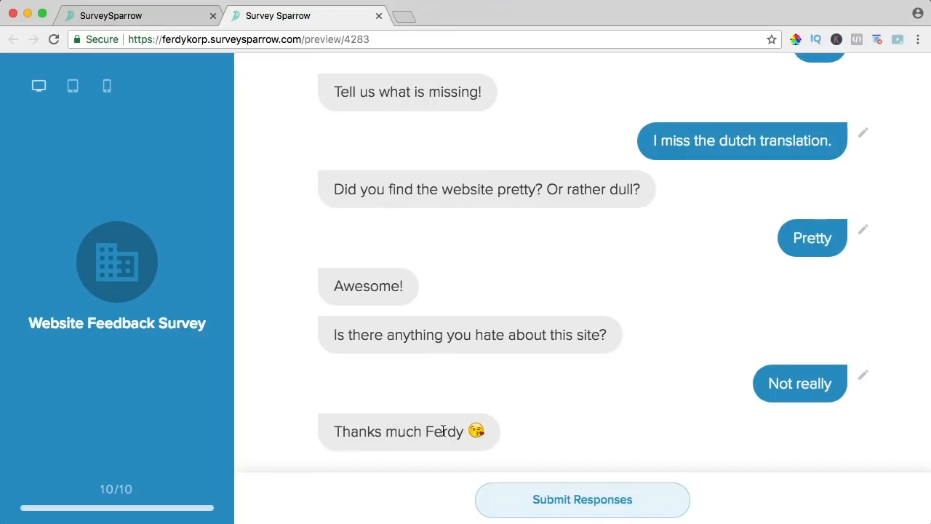
left_click(588, 501)
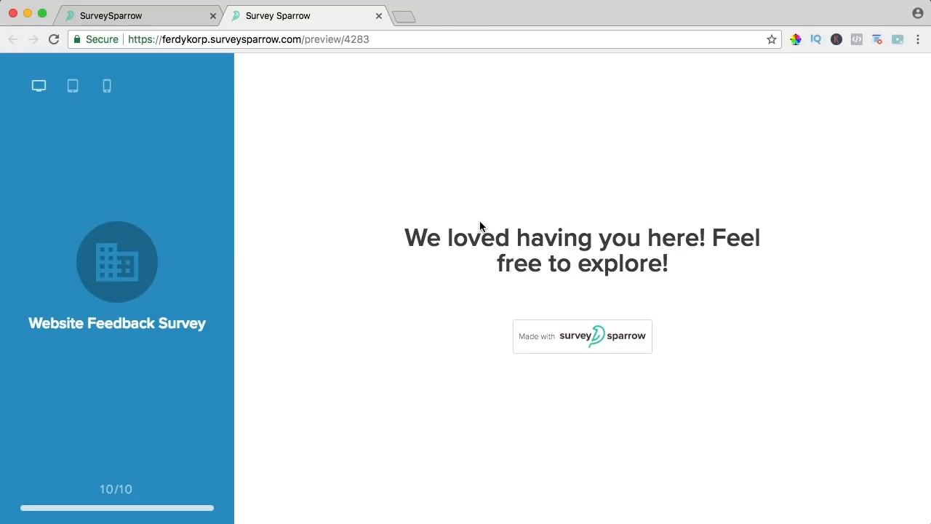
- Return to the builder and open the 'Great to hear that! 😎' message after Q2
left_click(377, 14)
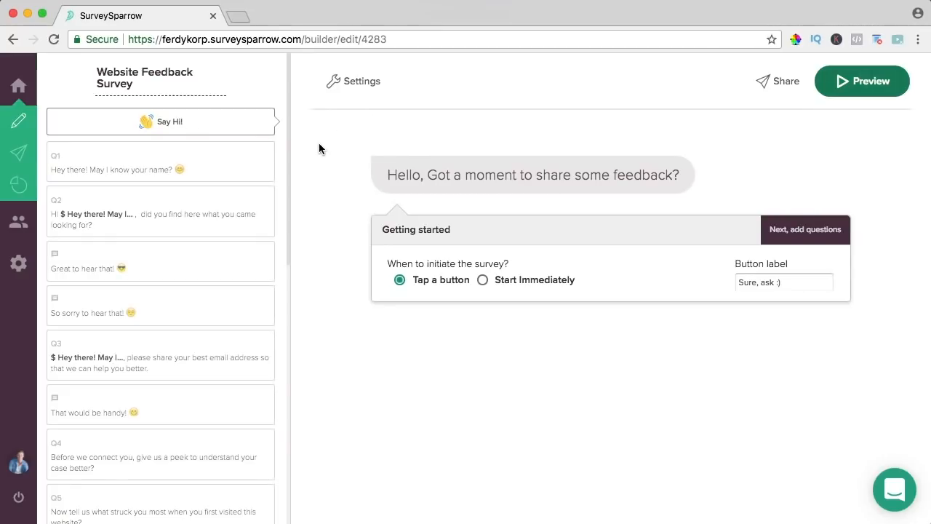
scroll(145, 158, "down", 5)
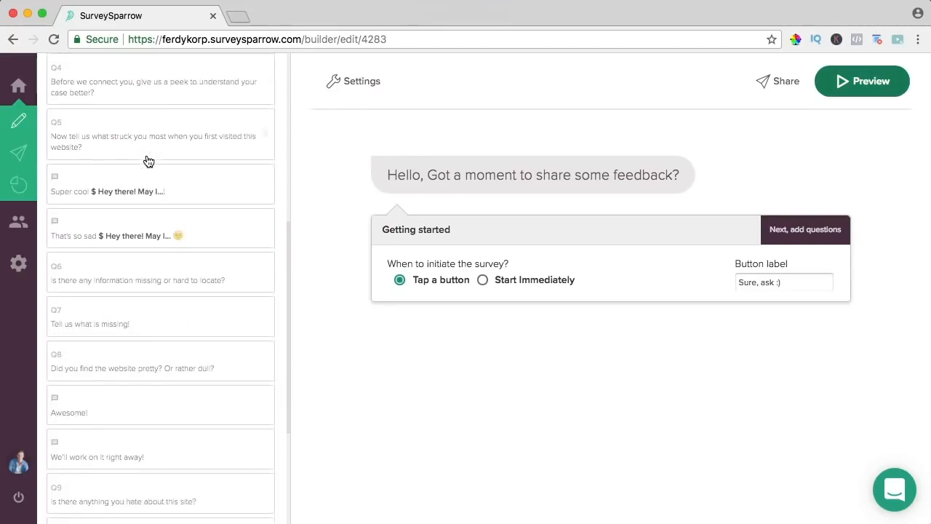
scroll(174, 153, "up", 10)
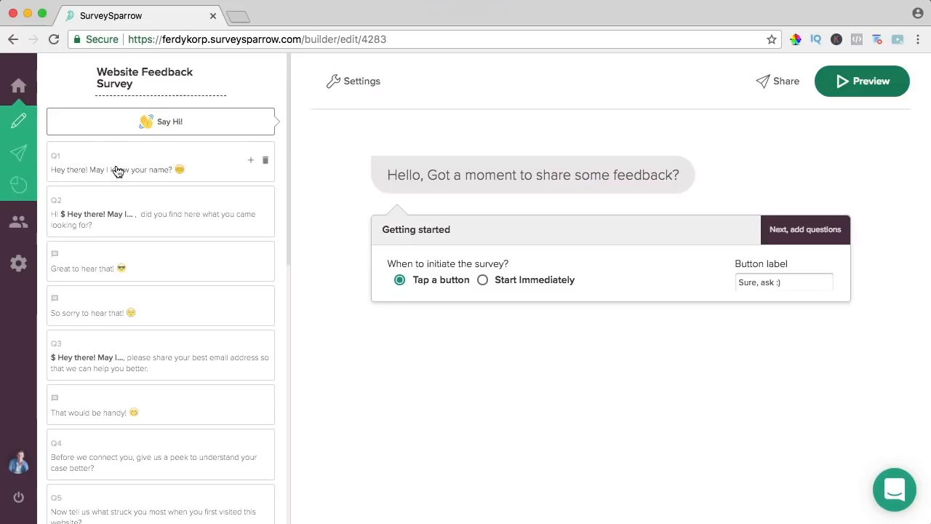
left_click(117, 171)
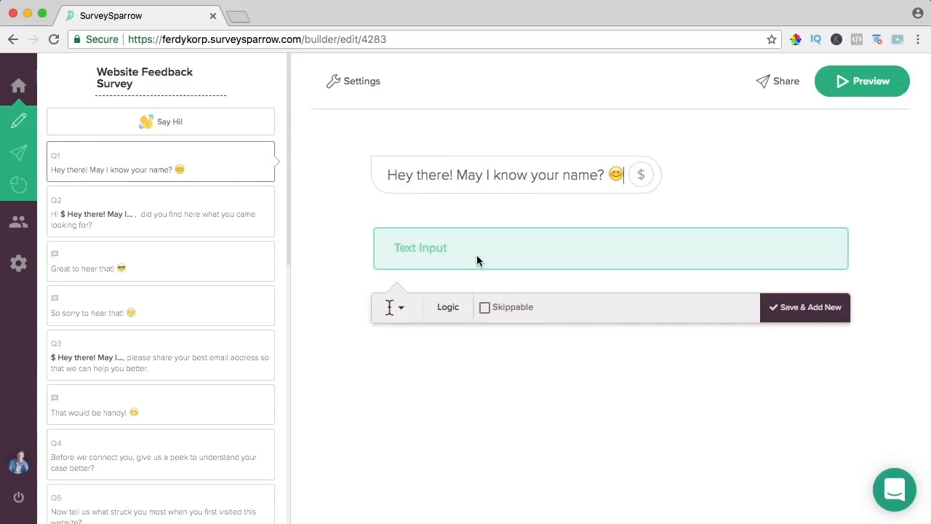
left_click(395, 307)
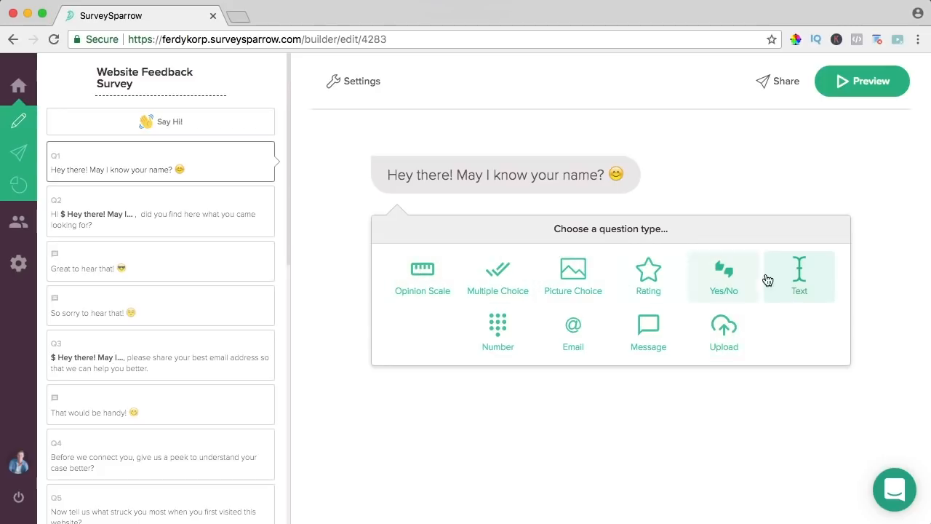
left_click(172, 211)
left_click(193, 260)
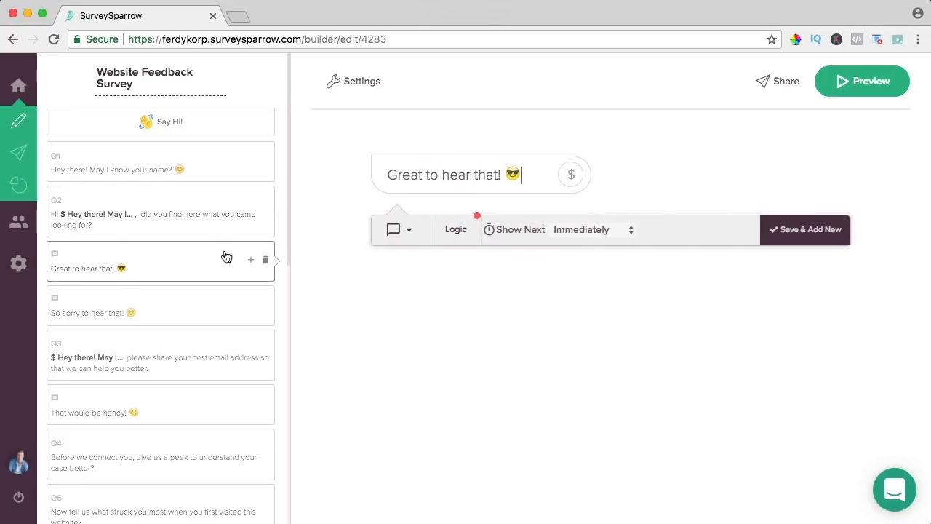
- Set 'Great to hear that!' to display only when Question 2 is Yes
left_click(466, 233)
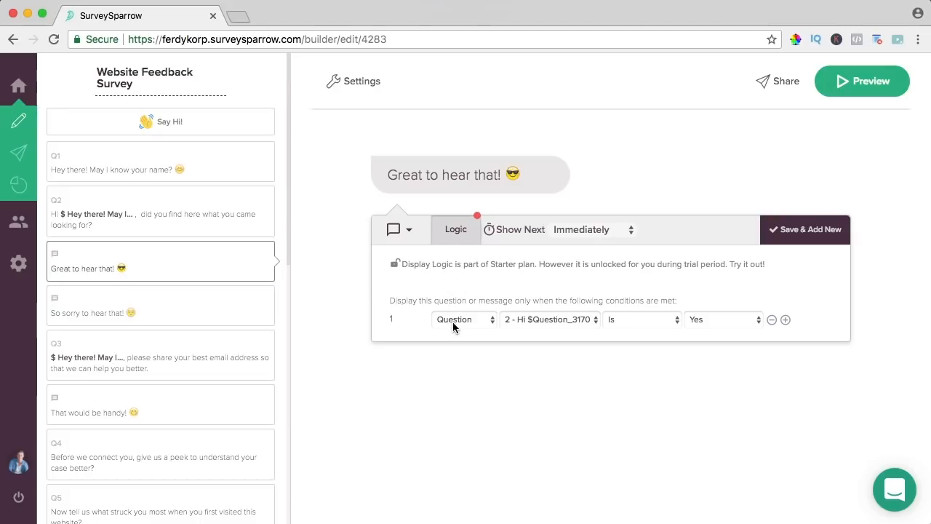
left_click(532, 321)
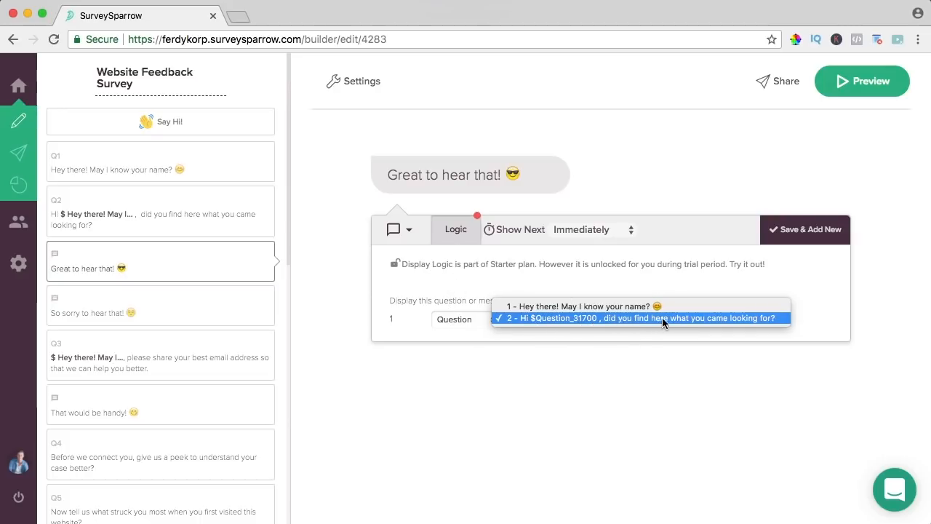
left_click(698, 318)
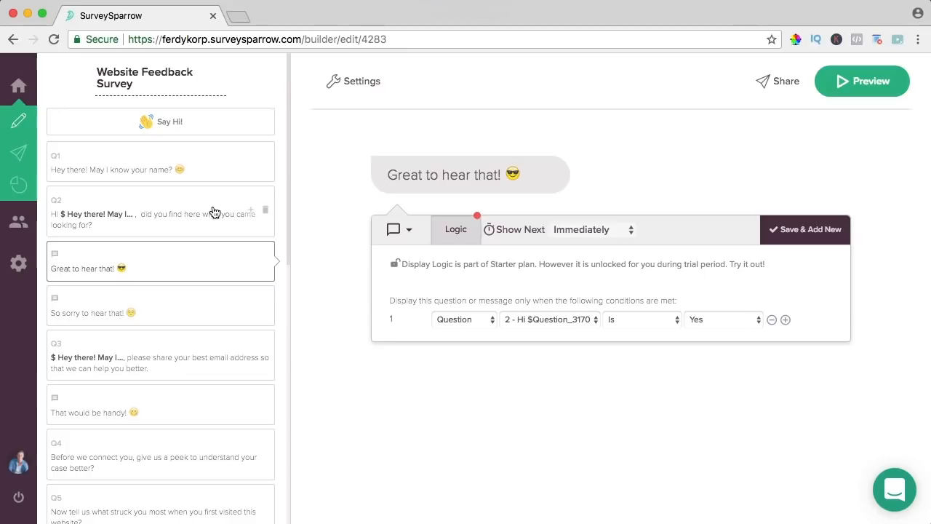
- Set 'So sorry to hear that!' to display only when Question 2 is No
left_click(159, 306)
left_click(461, 237)
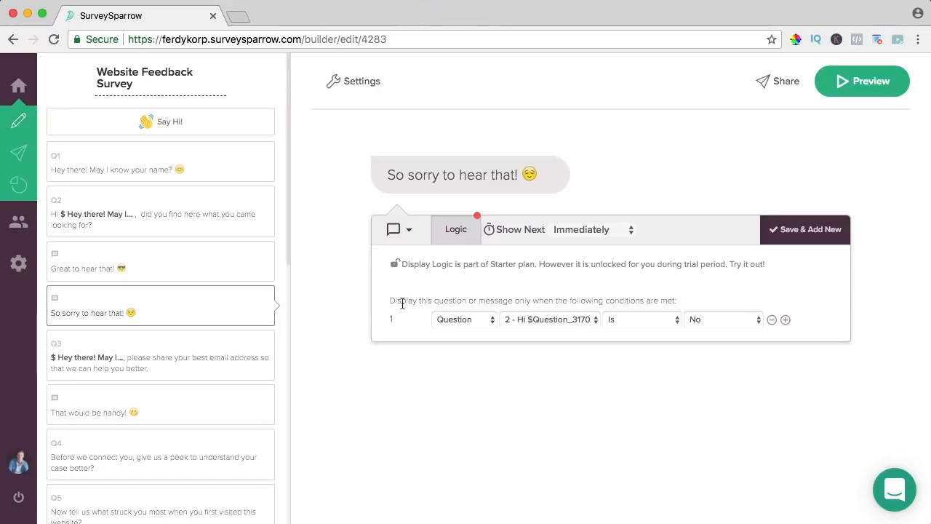
left_click(544, 320)
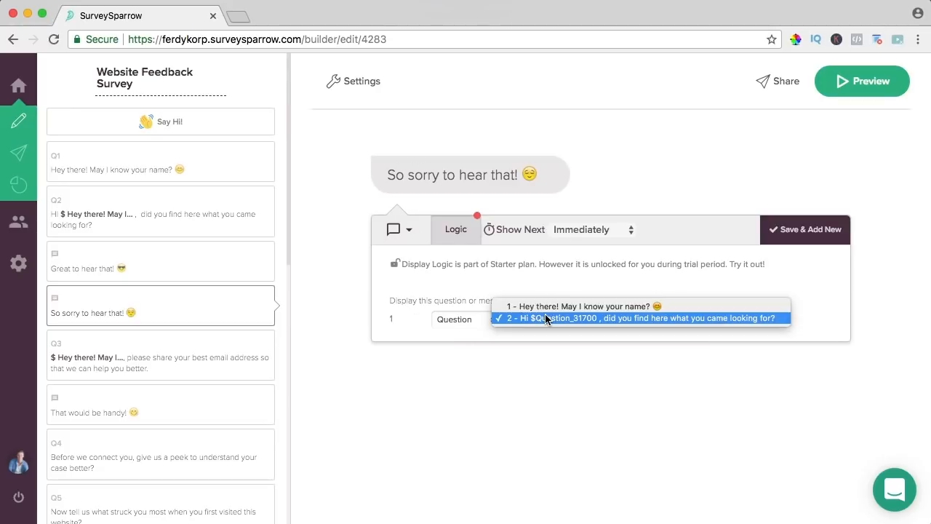
left_click(699, 318)
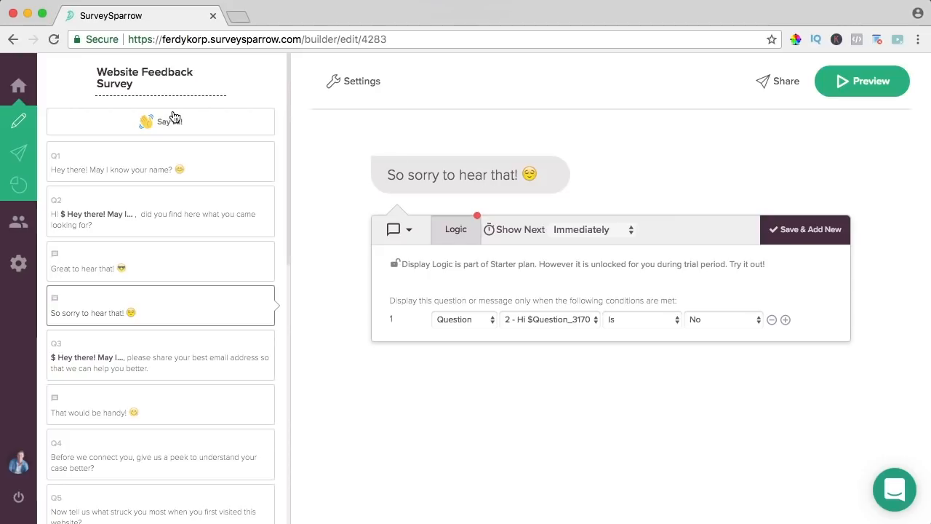
- Create a new blank survey from scratch from the survey list
mouse_move(18, 86)
left_click(48, 88)
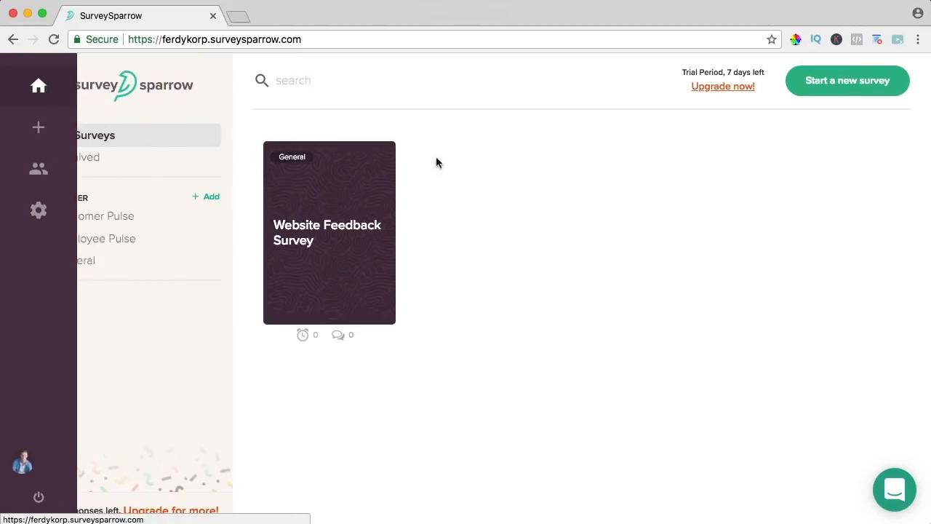
left_click(843, 84)
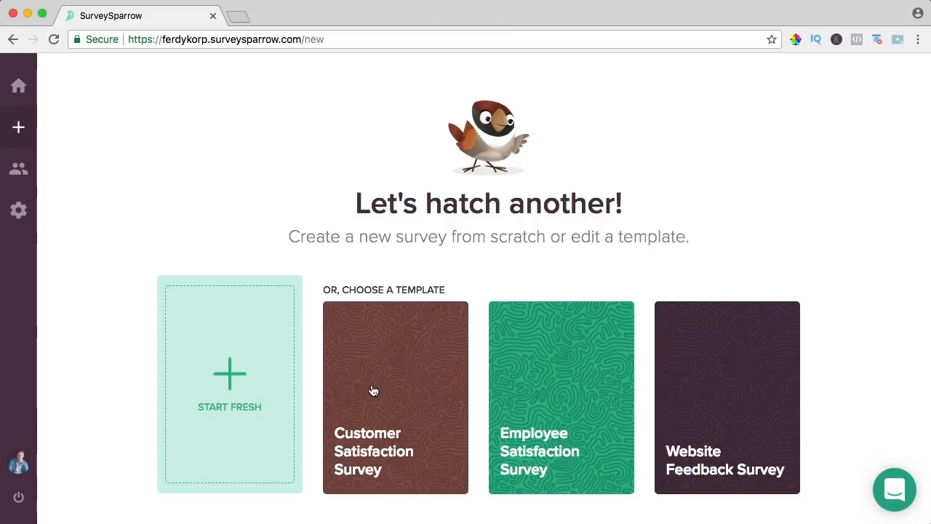
left_click(233, 378)
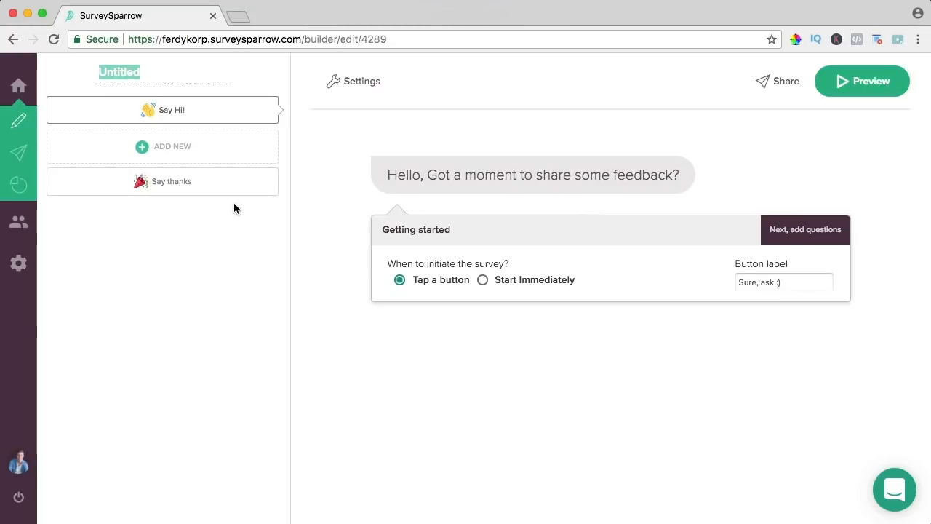
- Rename the Untitled survey to 'A Simple Survey'
left_click(117, 72)
double_click(118, 72)
type("A")
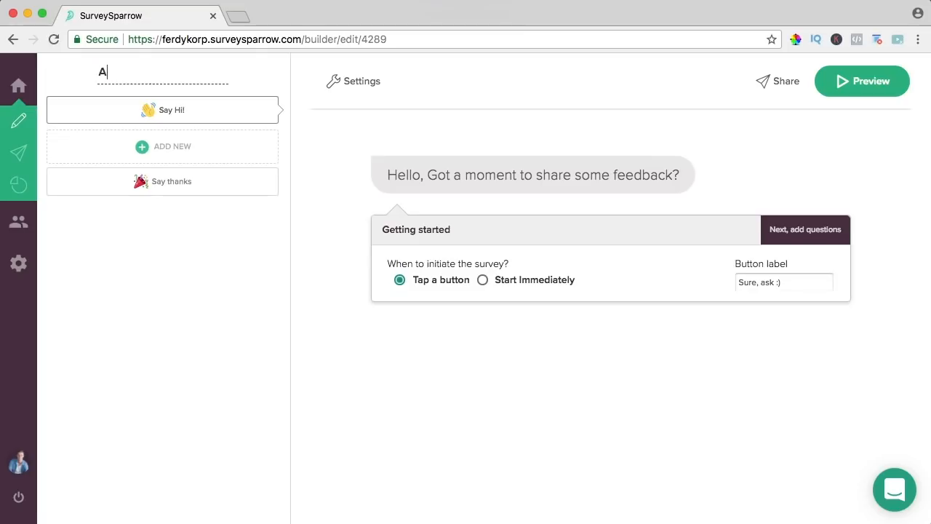
type(" Simple Survey")
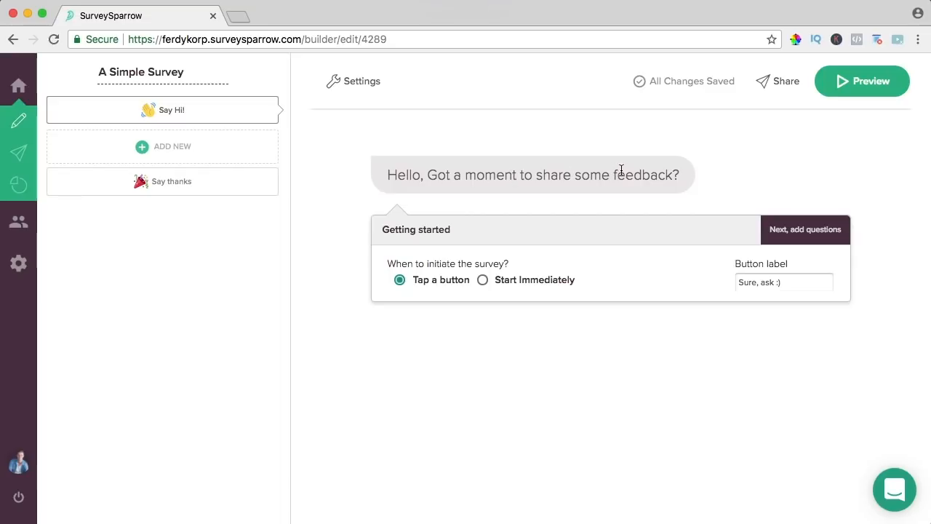
triple_click(762, 283)
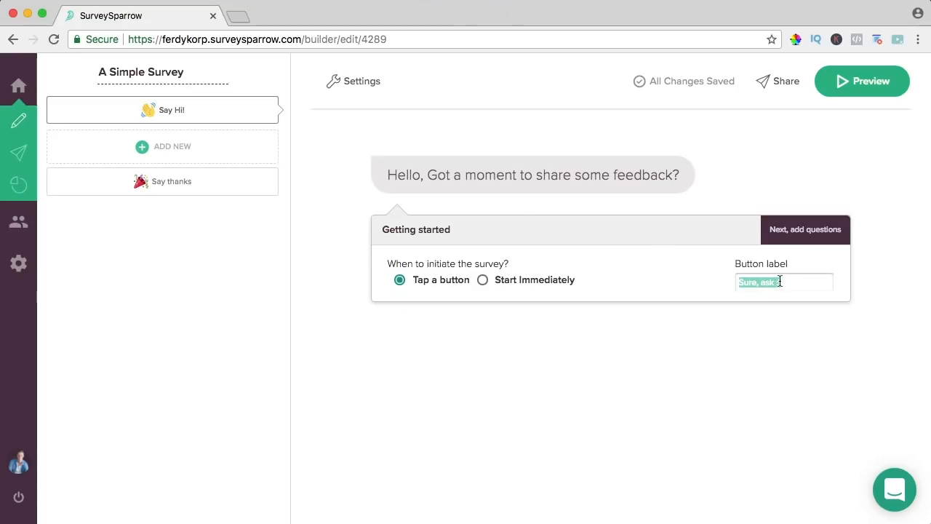
- Try changing the start button label and start mode, then restore the button-tap start
type("Y")
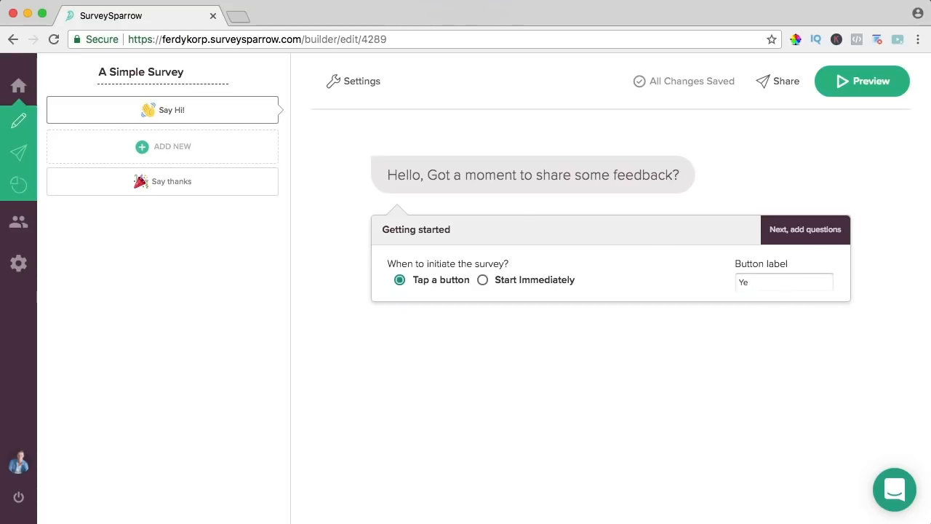
key("super+z")
left_click(813, 282)
left_click(486, 282)
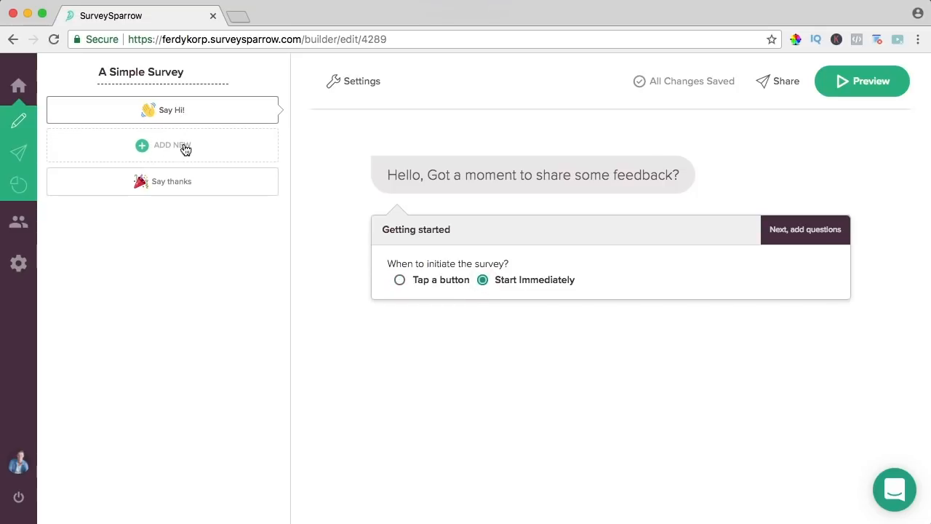
left_click(400, 281)
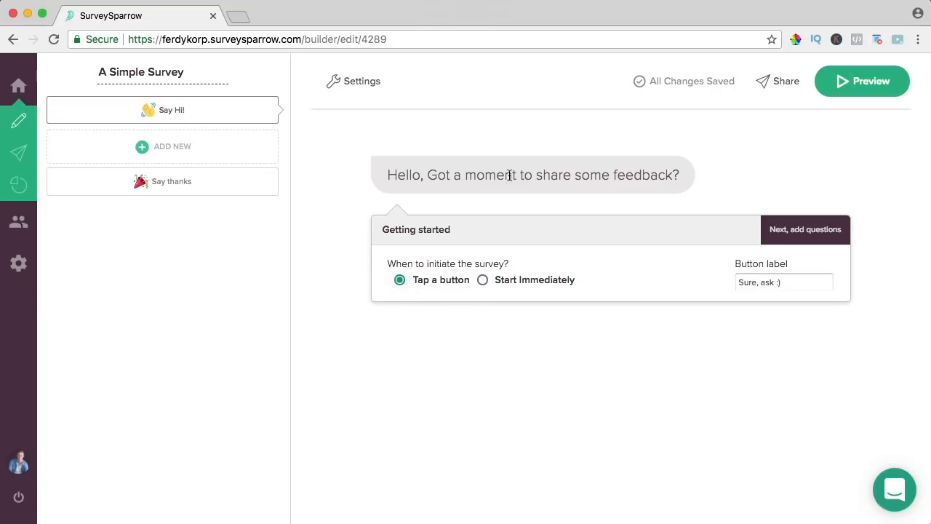
- Change the greeting's 'Hello' to 'Hi there', trying then removing italic and link formatting
left_click(474, 174)
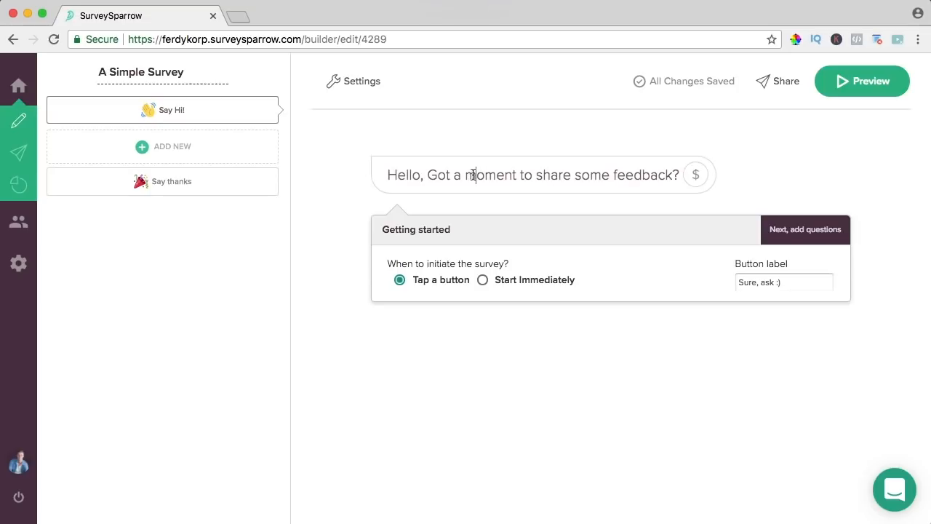
left_click_drag(425, 175, 396, 174)
type("i there")
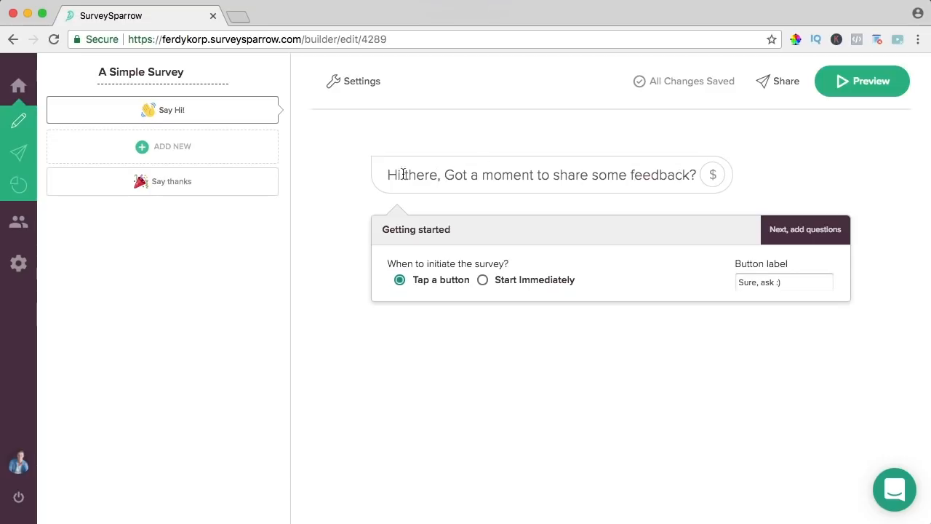
left_click_drag(406, 174, 435, 180)
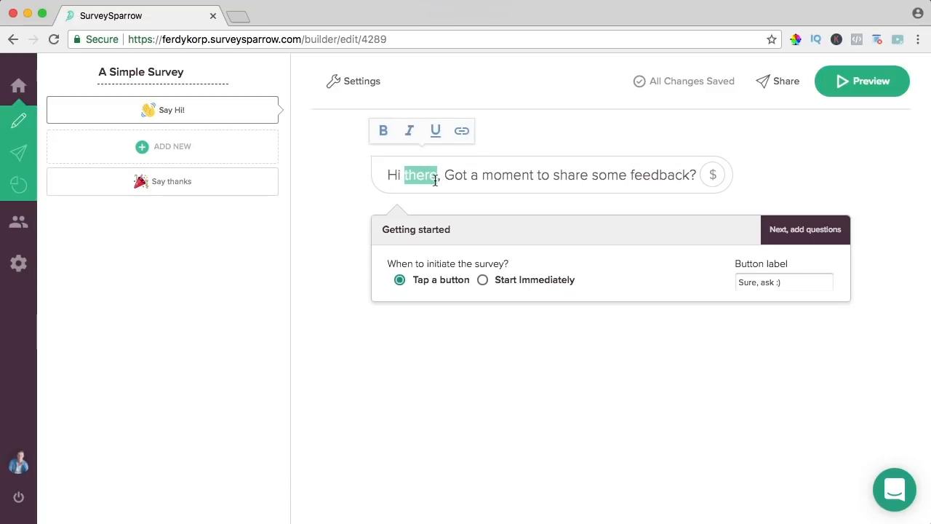
left_click(413, 133)
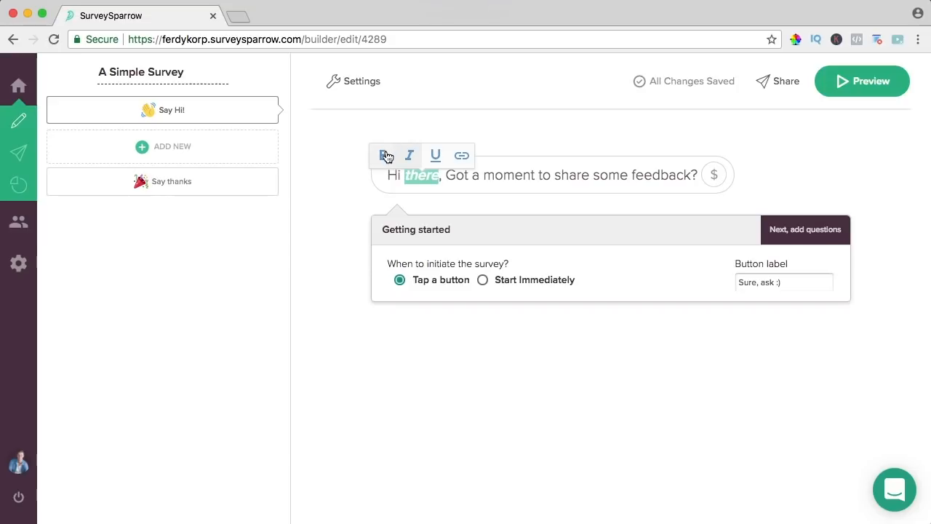
left_click(409, 156)
left_click(460, 156)
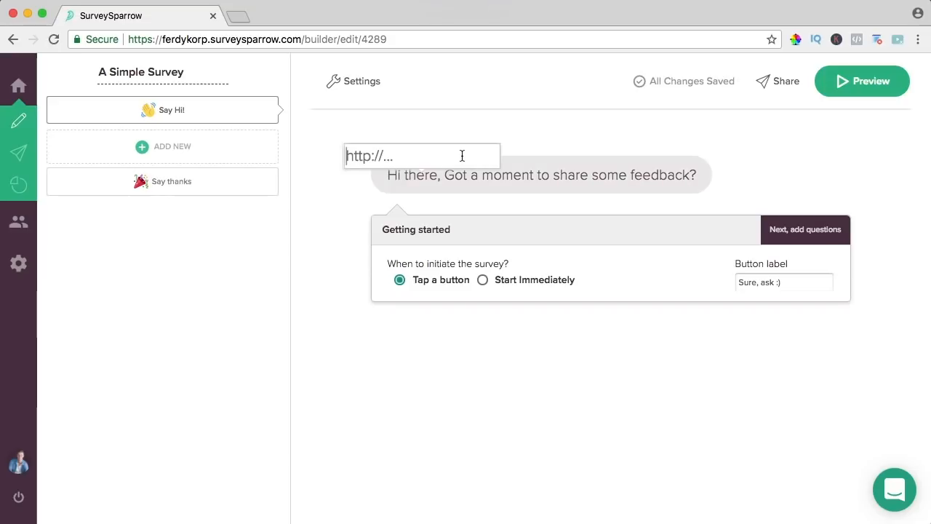
left_click(499, 202)
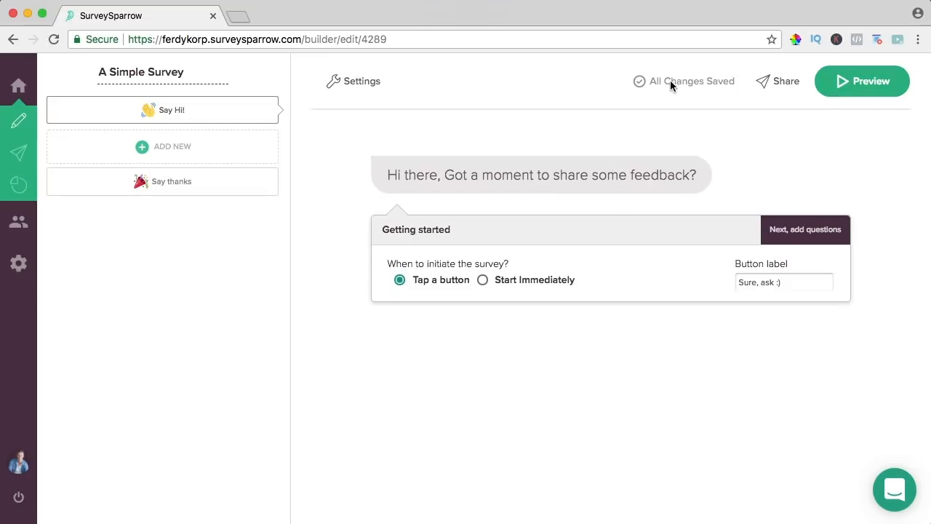
left_click(855, 82)
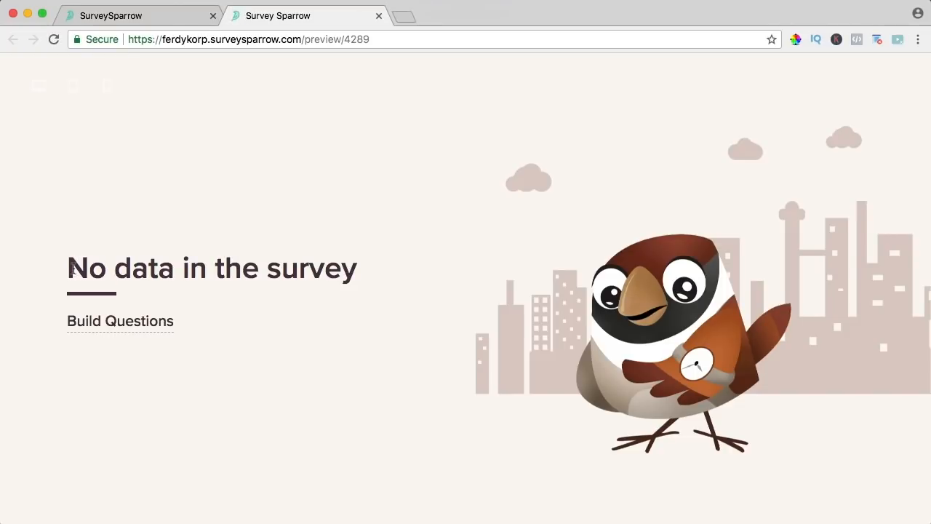
left_click_drag(73, 267, 303, 295)
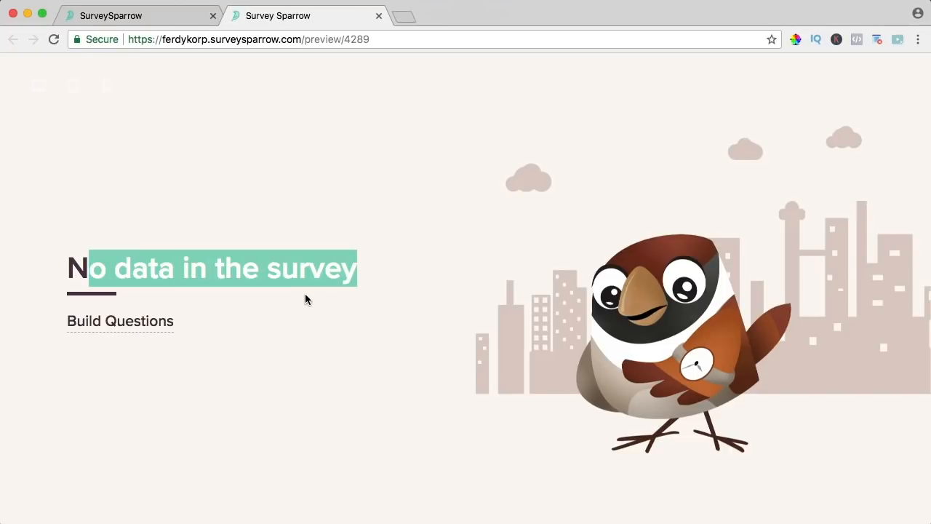
left_click(282, 331)
left_click(378, 16)
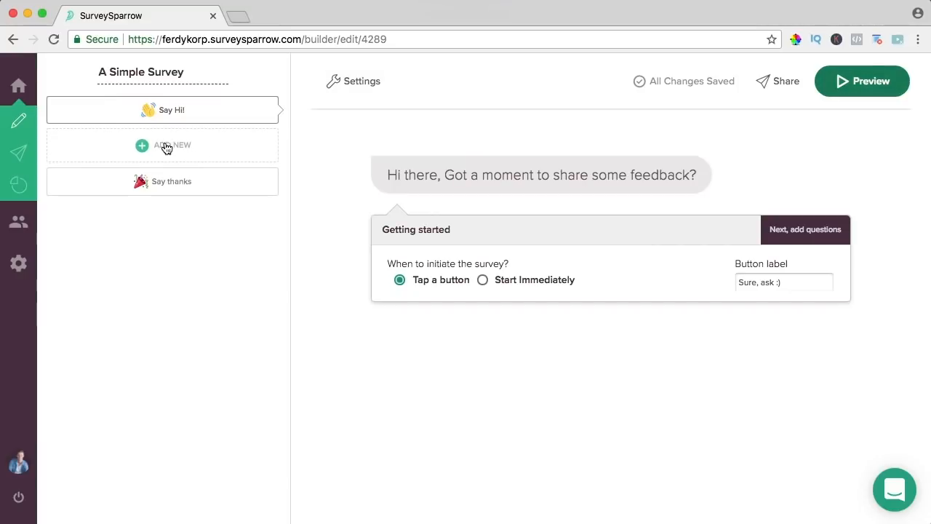
- Insert 'so much' into the thank-you title and add an empty question Q1
left_click(175, 193)
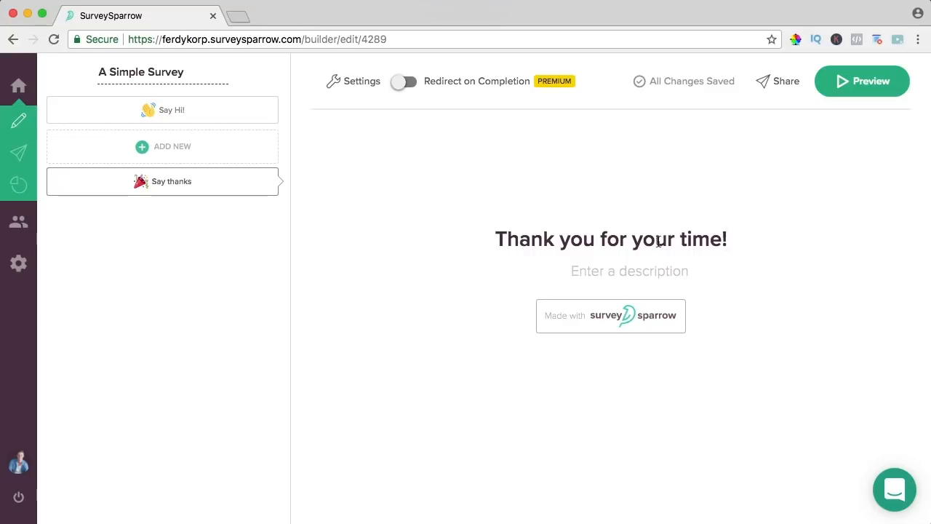
left_click(600, 239)
type("so")
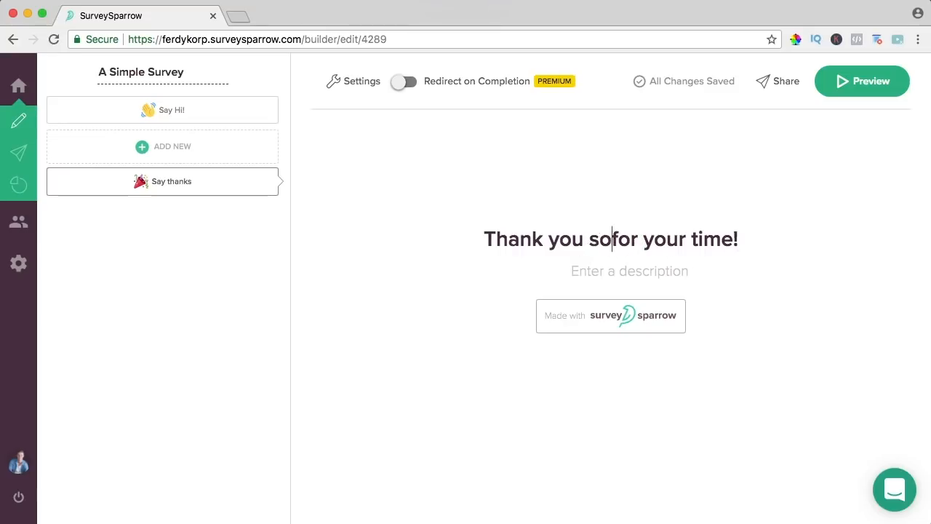
type(" much")
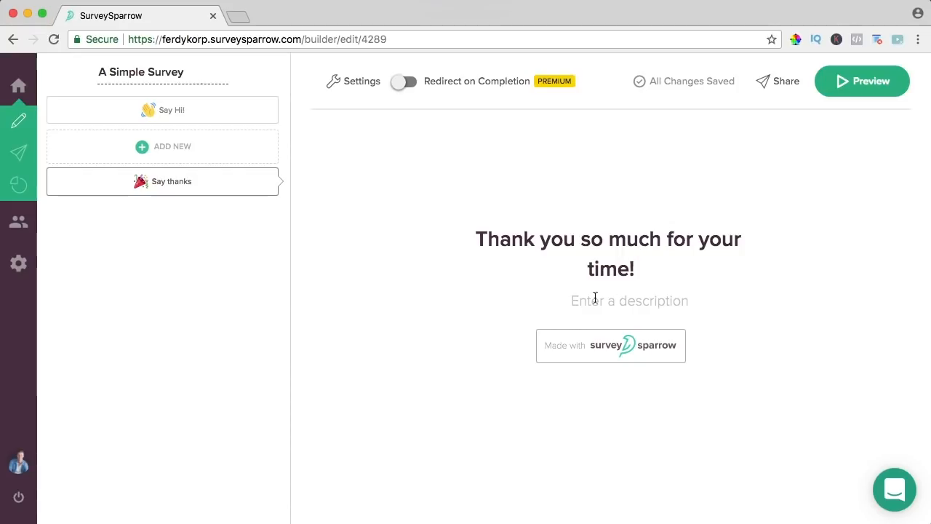
left_click(166, 149)
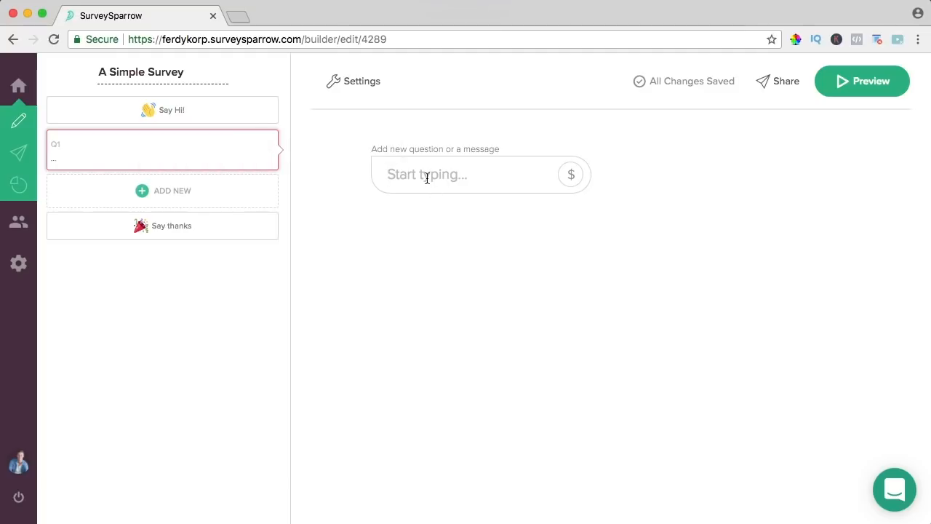
- Enter the Q1 text 'Can you find what you are lookin for?'
type("Can you find whay")
key("BackSpace")
key("BackSpace")
type("t you are lookin for?")
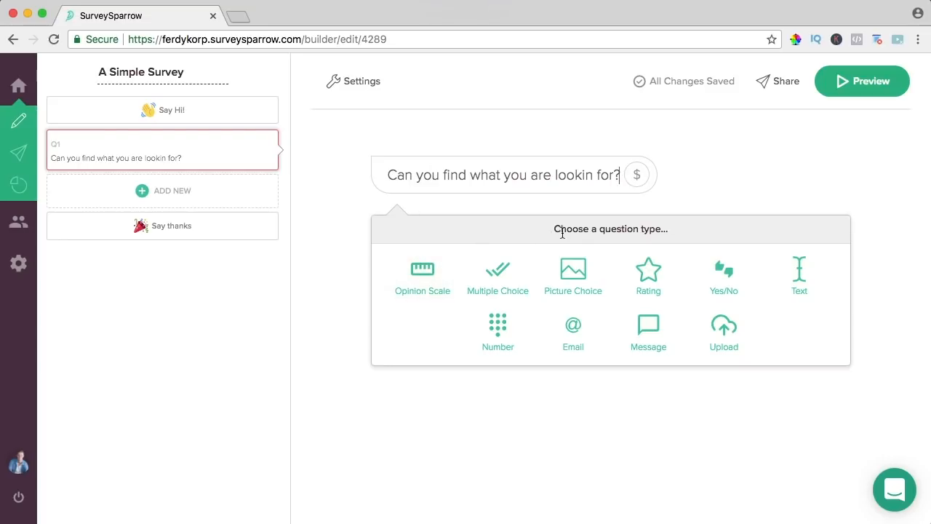
- Make Q1 multiple choice with Yes and No answers and save it
left_click(422, 271)
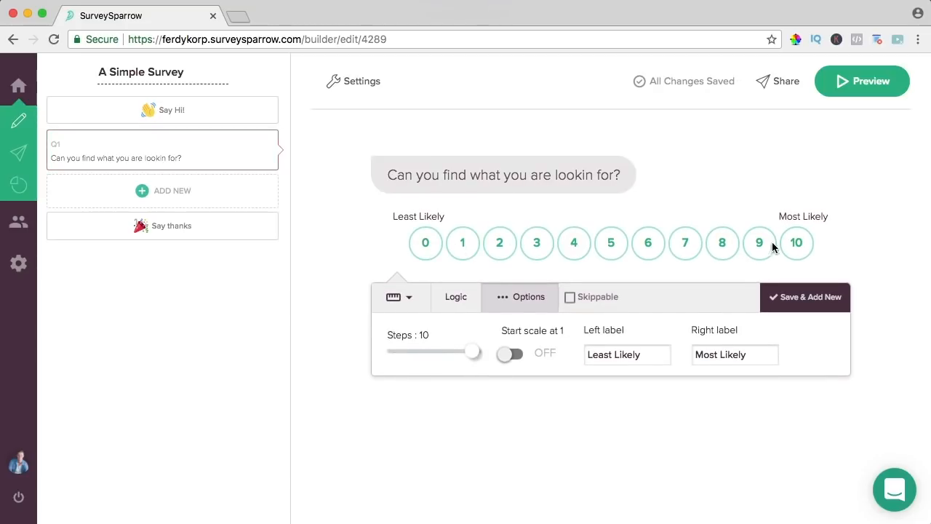
left_click(399, 298)
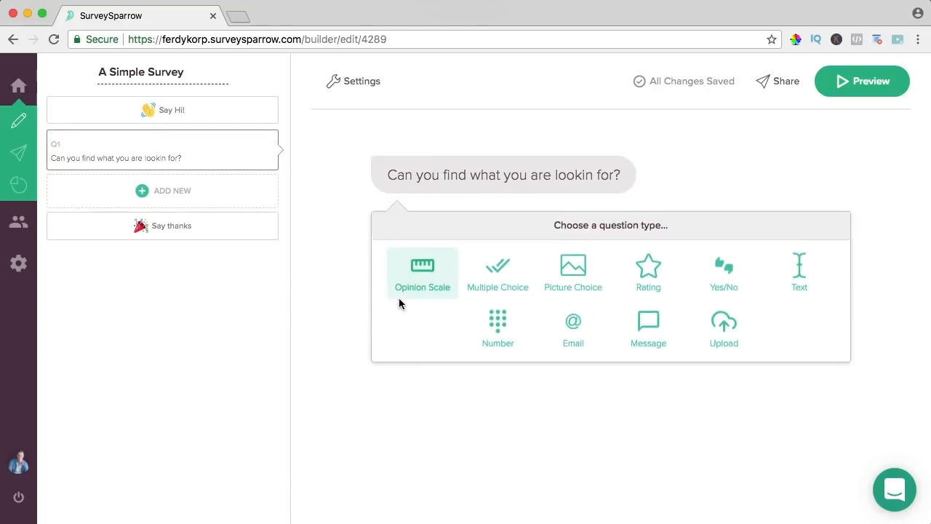
left_click(498, 281)
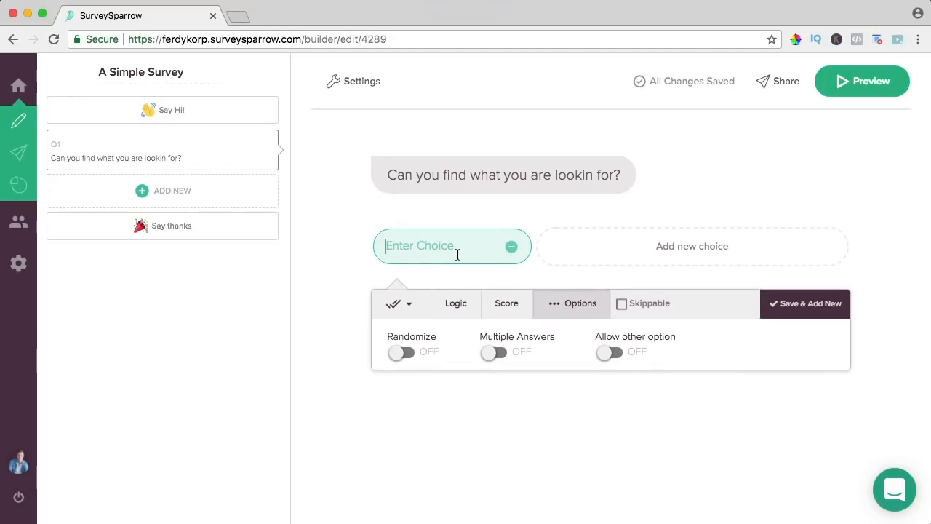
type("Yes")
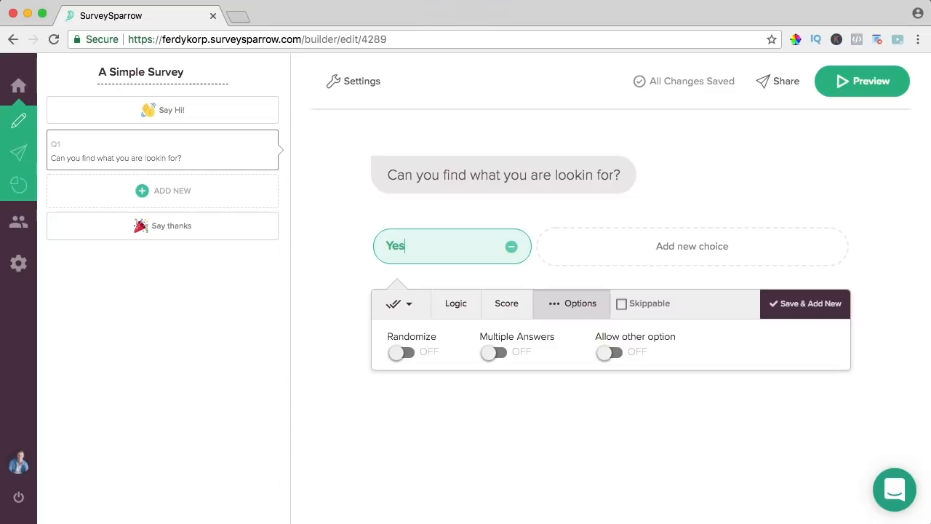
left_click(689, 248)
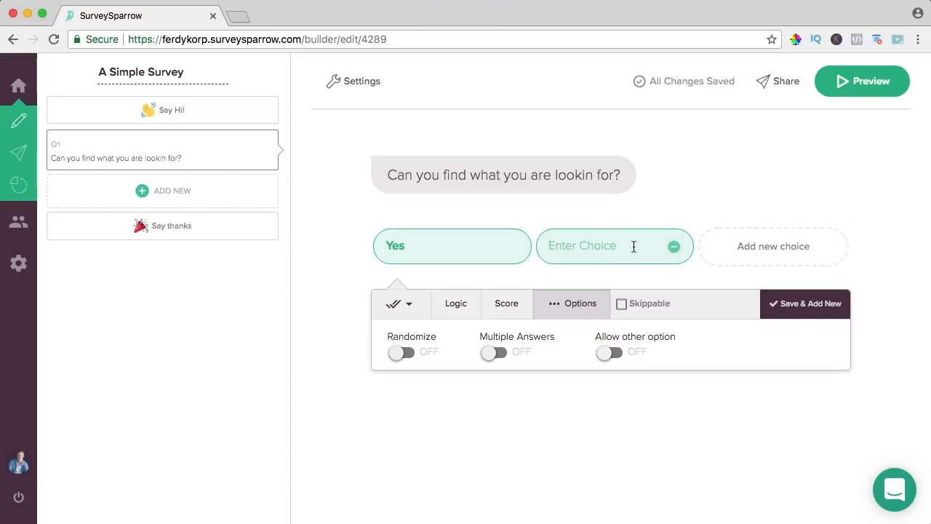
type("No")
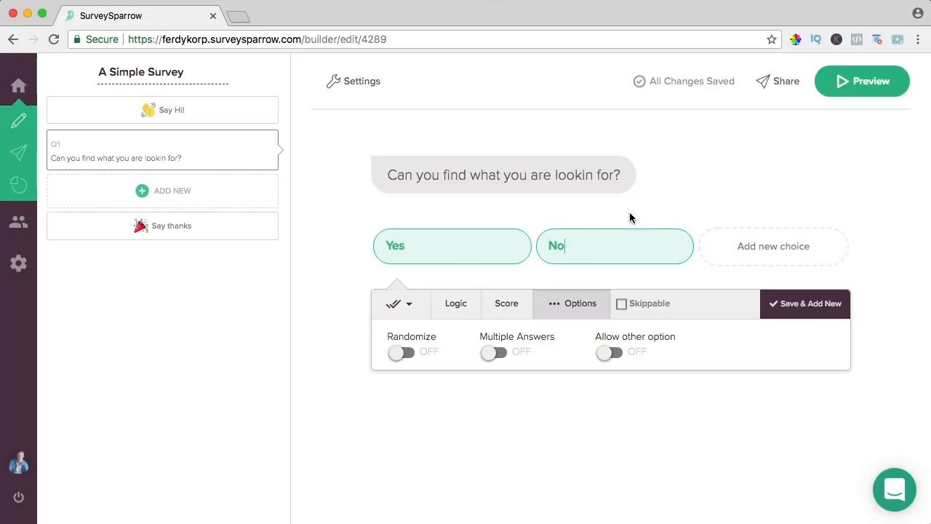
left_click(797, 308)
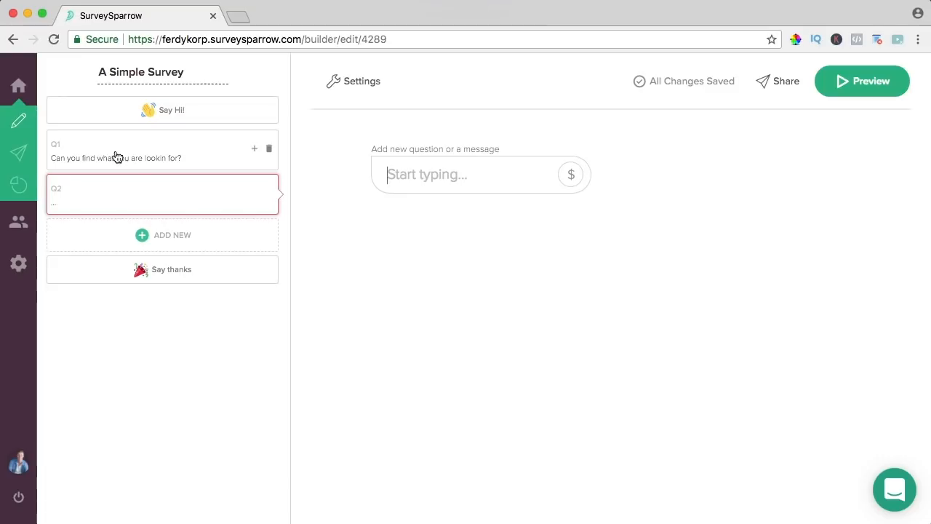
- Ask 'What do you like the most about this website?' with The Content, The User Experience, Other
type("What do")
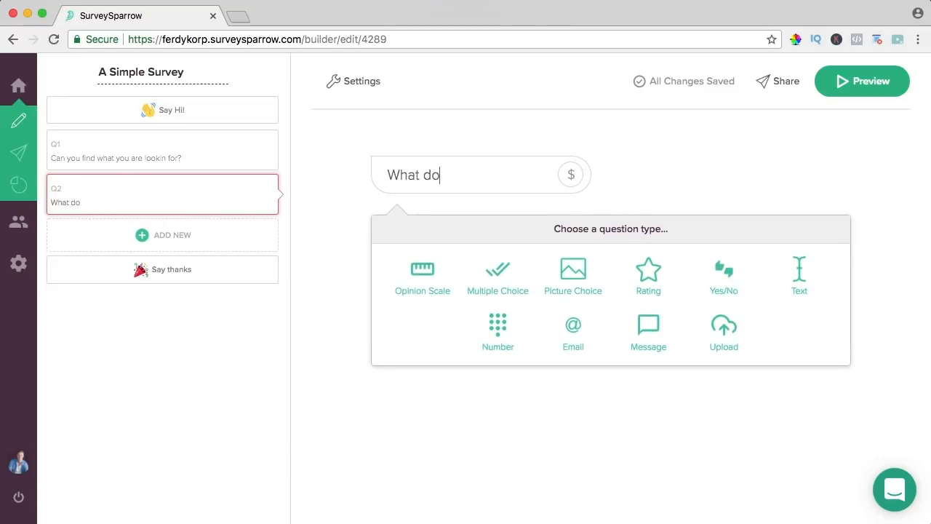
type(" you like the mo")
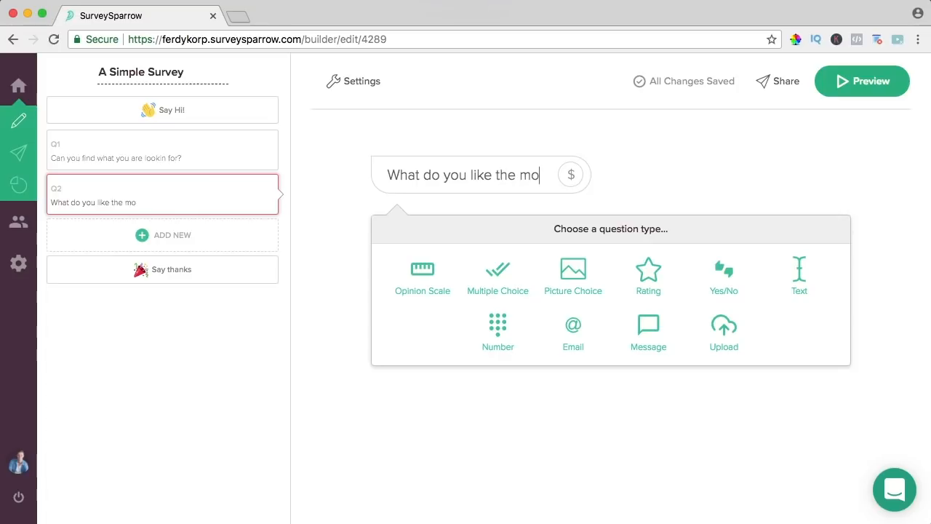
type("st about this website?")
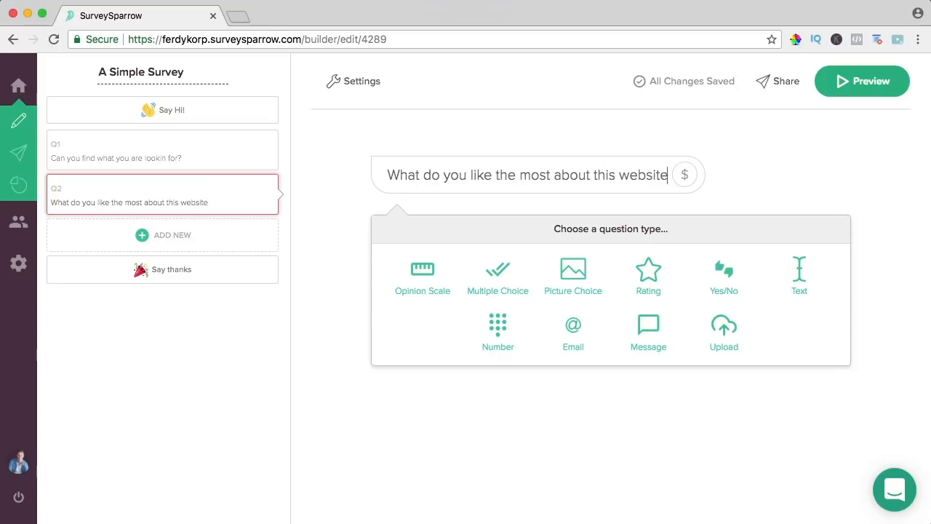
left_click(502, 275)
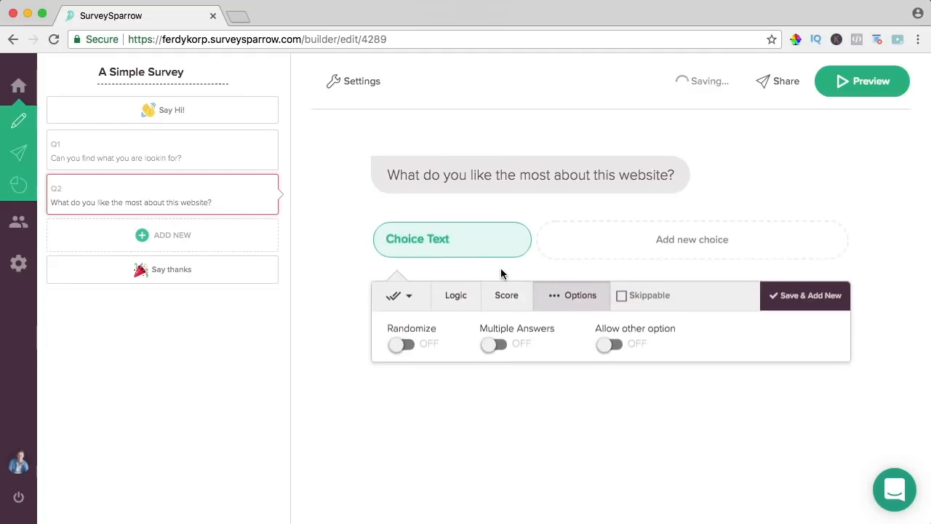
type("The Content")
left_click(657, 245)
type("The User Experience")
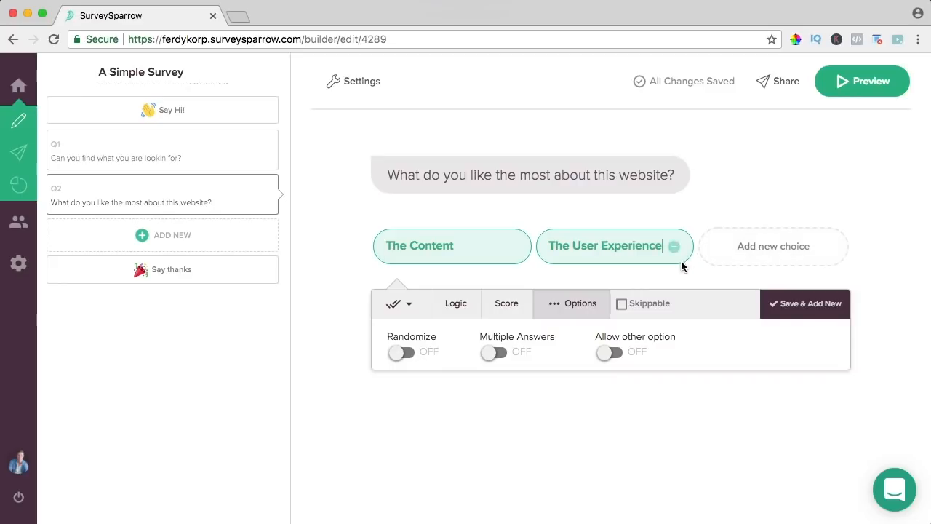
left_click(614, 355)
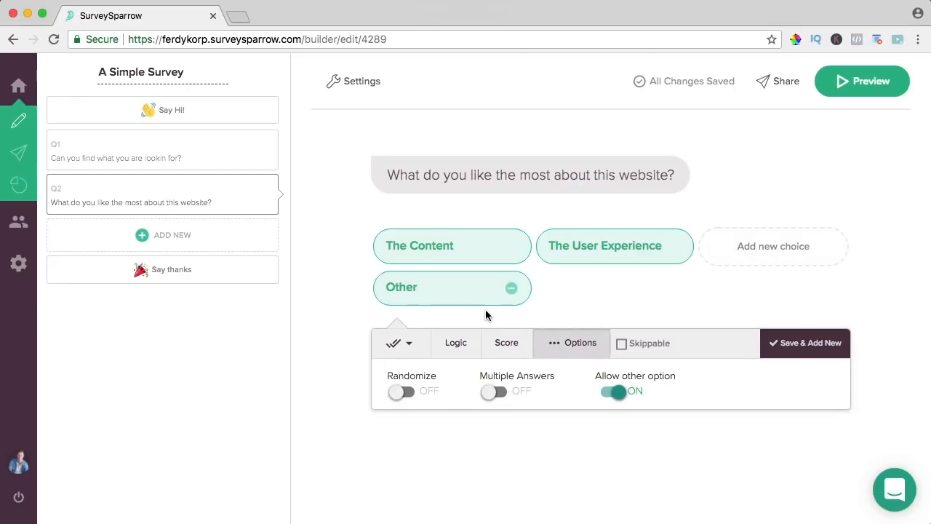
left_click(162, 235)
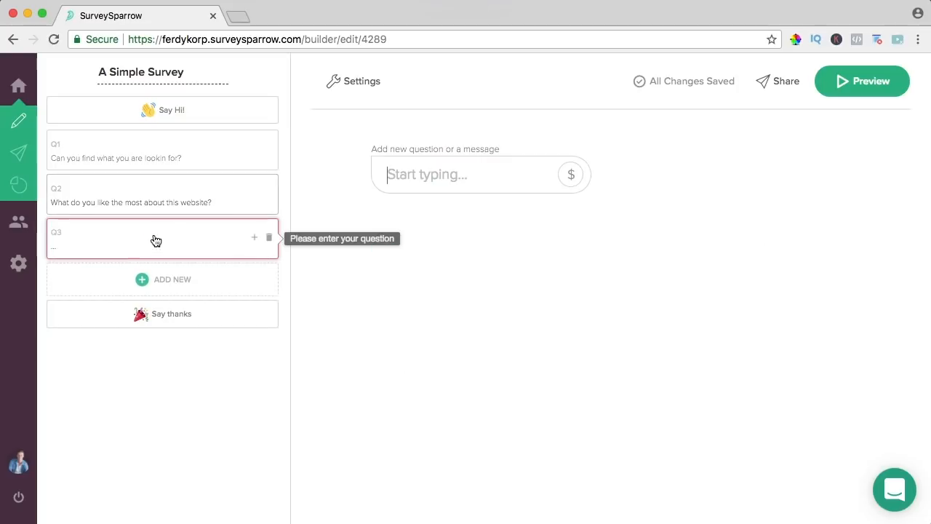
- Enter Q3 'How would you rate this website?' as an opinion scale starting at 1
type("How would you rate this waeb")
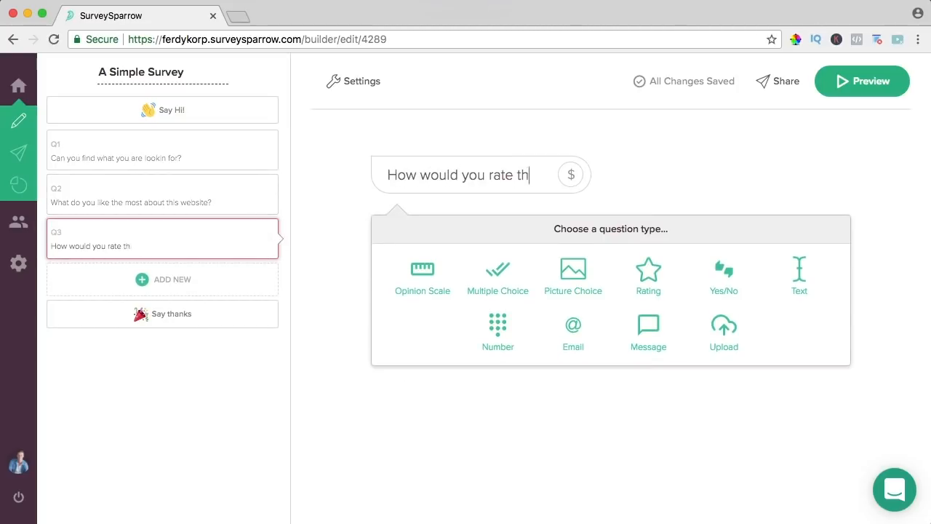
key("BackSpace")
key("BackSpace")
key("BackSpace")
type("ebsite?")
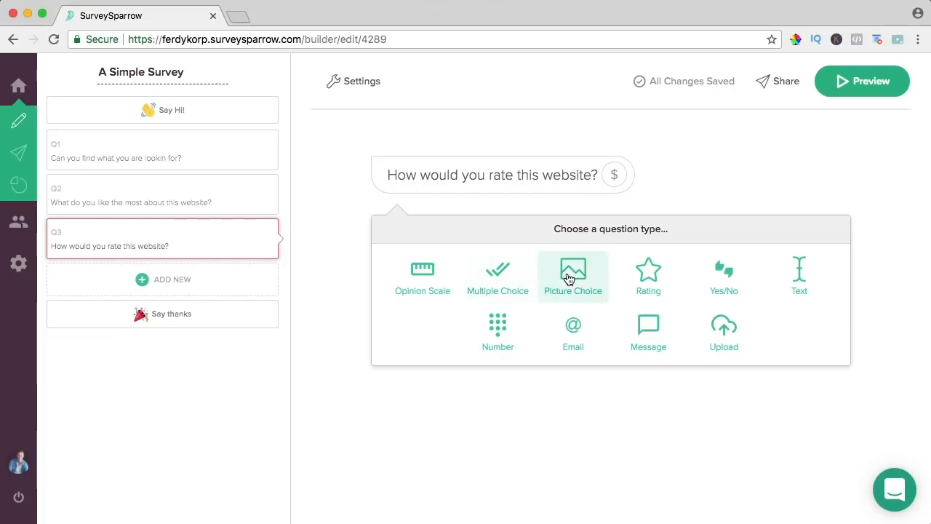
left_click(654, 275)
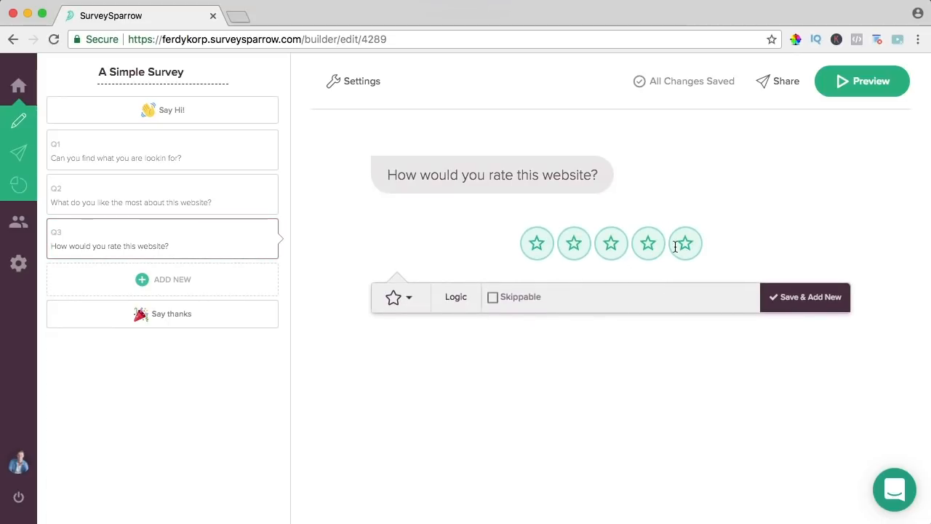
left_click(408, 295)
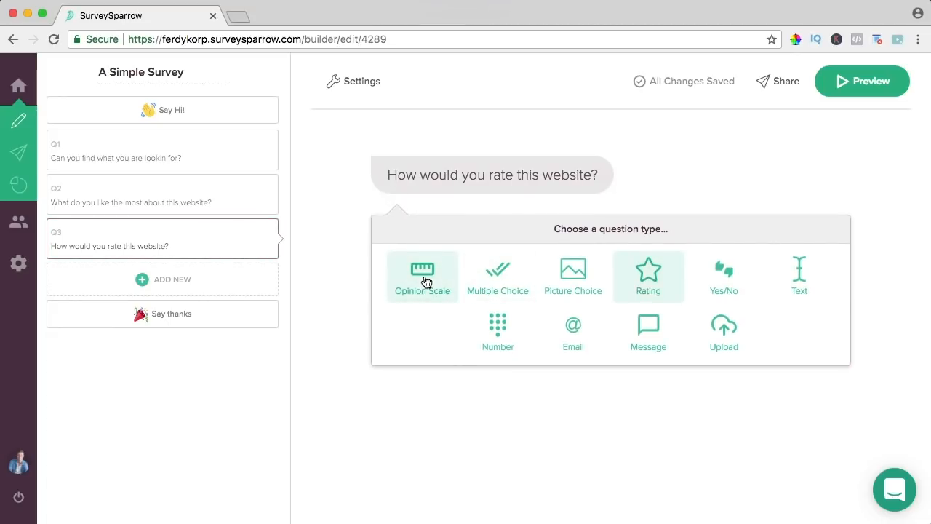
left_click(425, 281)
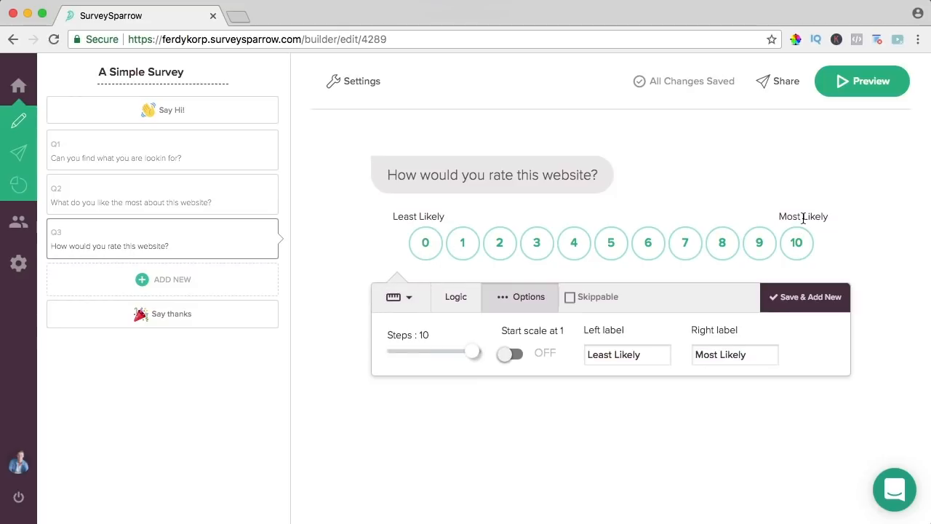
left_click(512, 355)
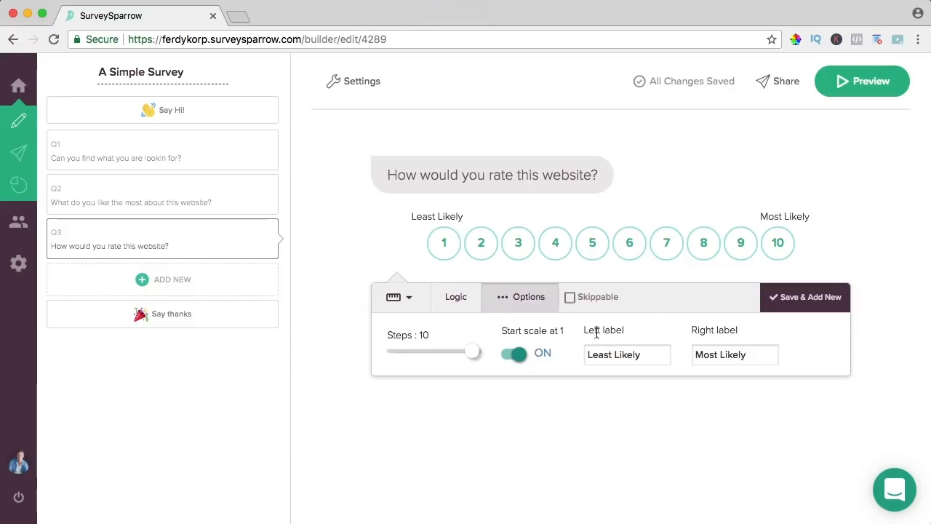
- Label the scale Really bad to Really Great, set 5 steps, make it skippable, save
triple_click(601, 356)
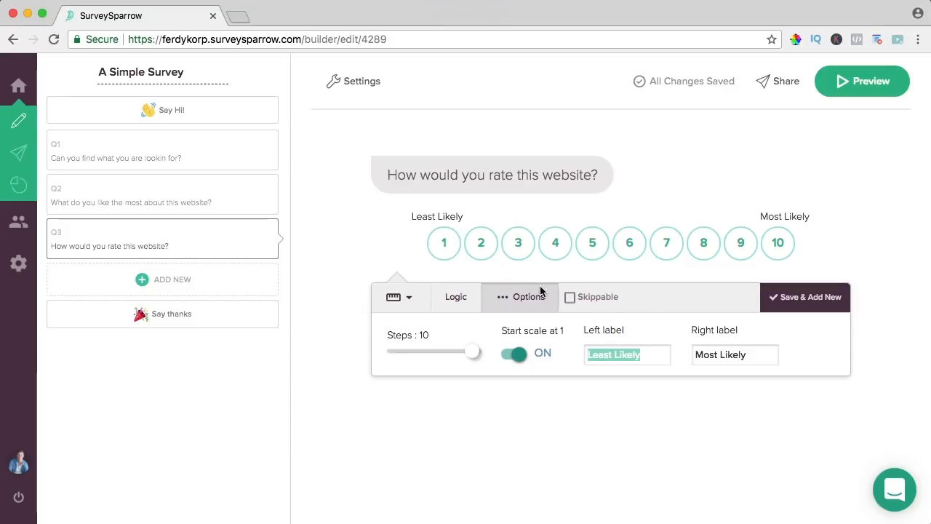
triple_click(720, 356)
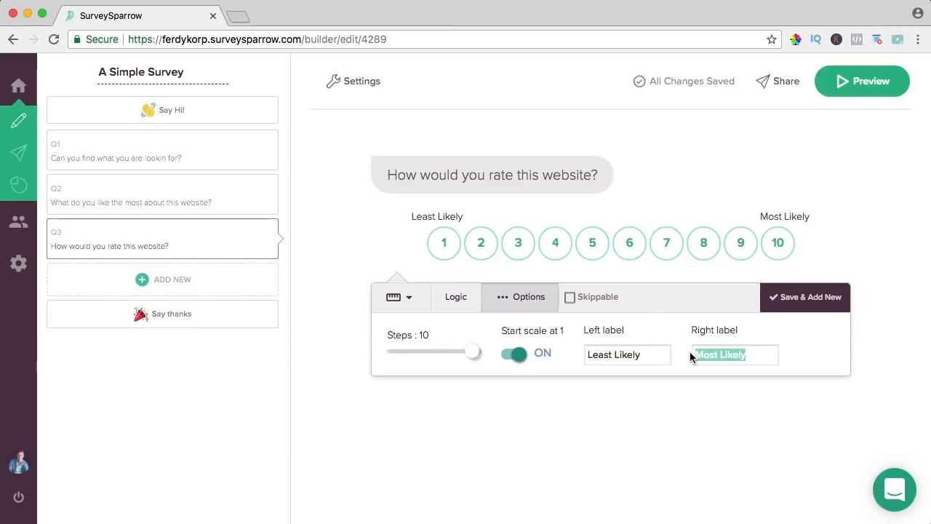
triple_click(630, 355)
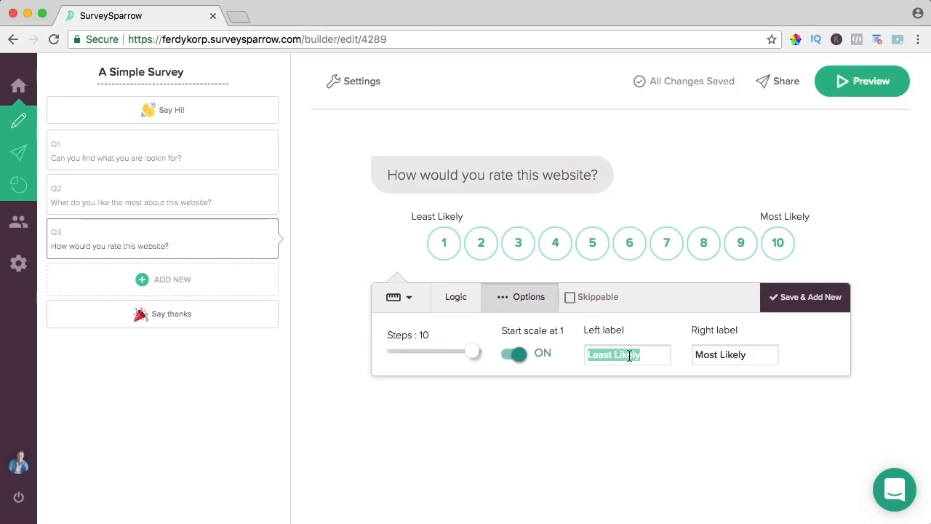
type("Really bad")
double_click(737, 353)
triple_click(736, 354)
type("Really ")
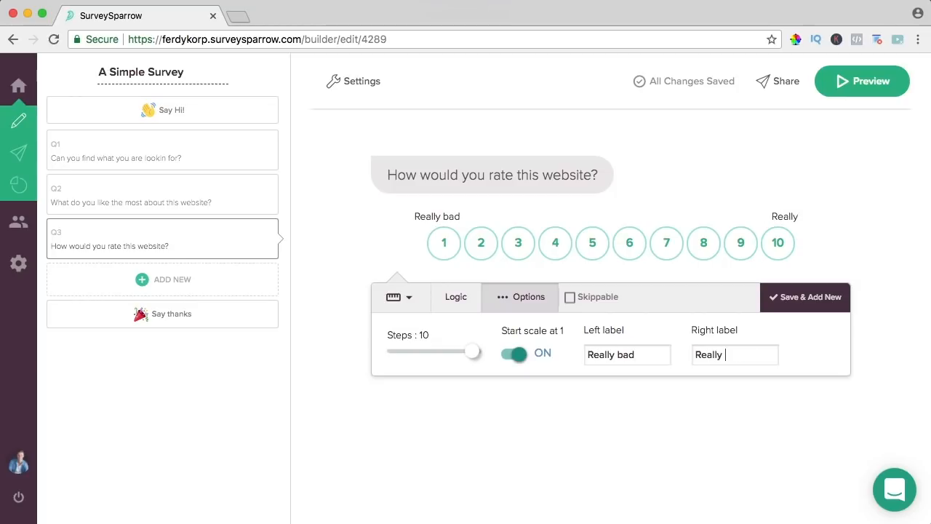
type("Great")
left_click_drag(475, 355, 419, 354)
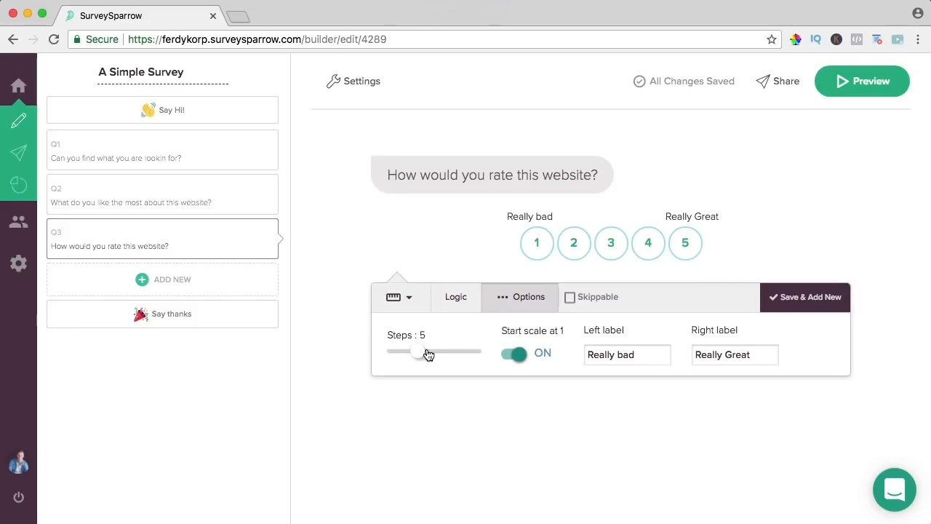
left_click(570, 298)
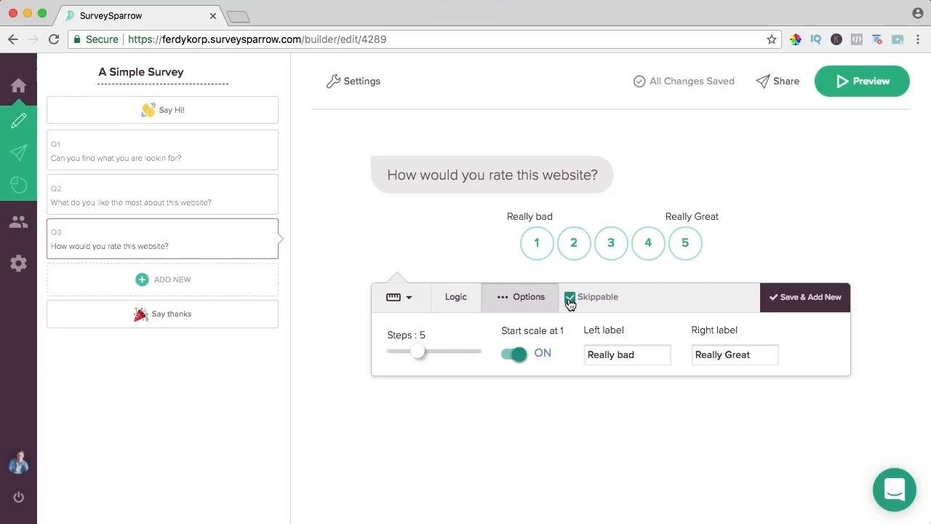
left_click(800, 297)
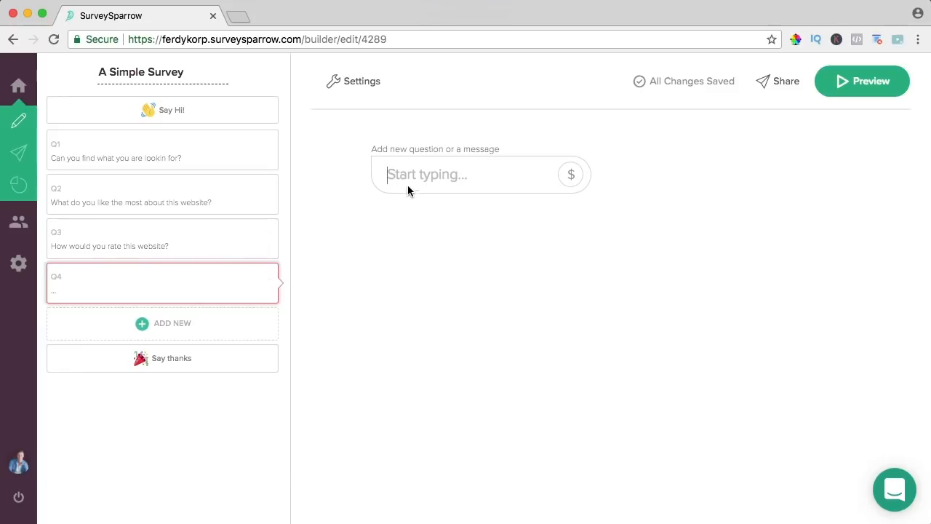
- Make Q4 the Yes/No question 'Would you recommend this website to a friend'
type("Would you recommend this website to a friend")
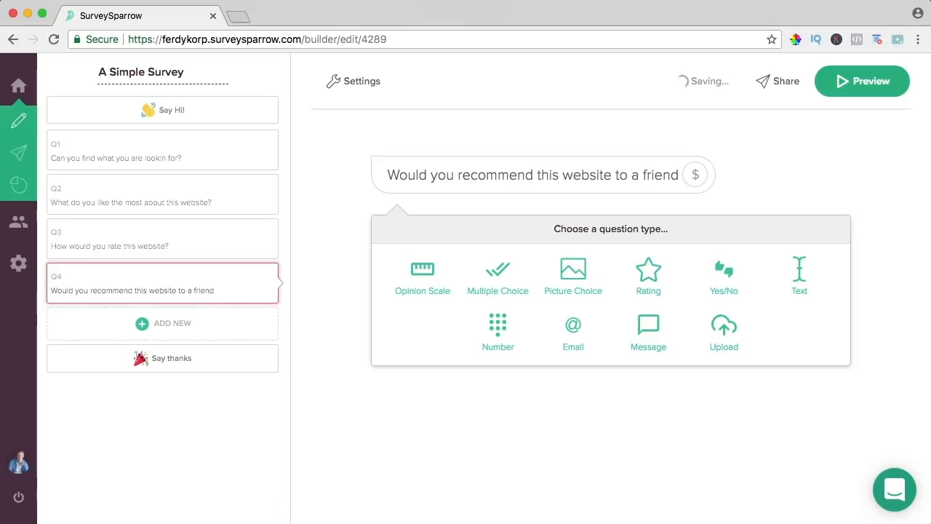
left_click(727, 281)
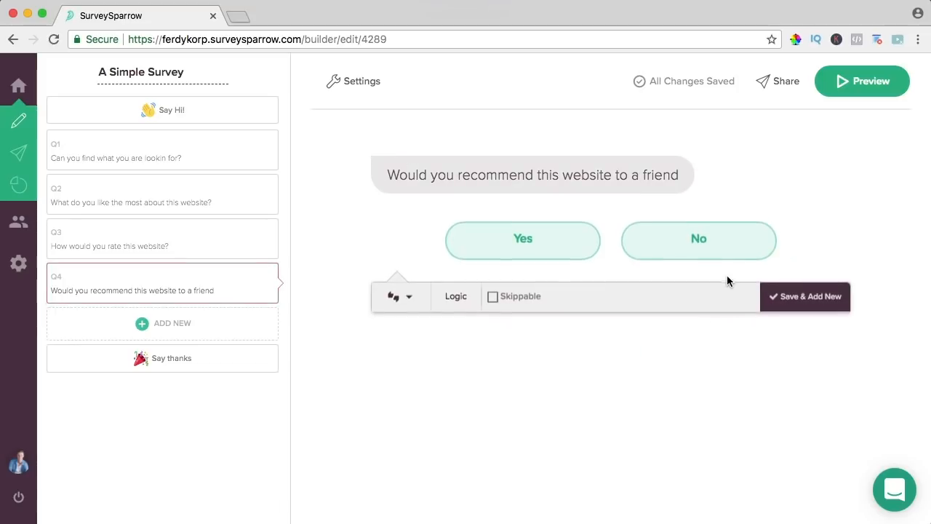
left_click(806, 300)
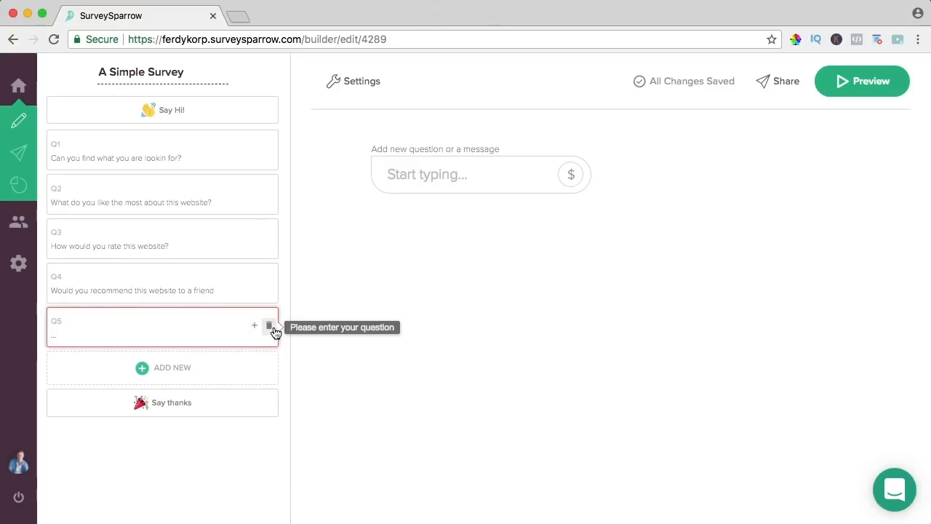
- Remove the blank Q5 and open the 'Say thanks' screen for editing
left_click(270, 327)
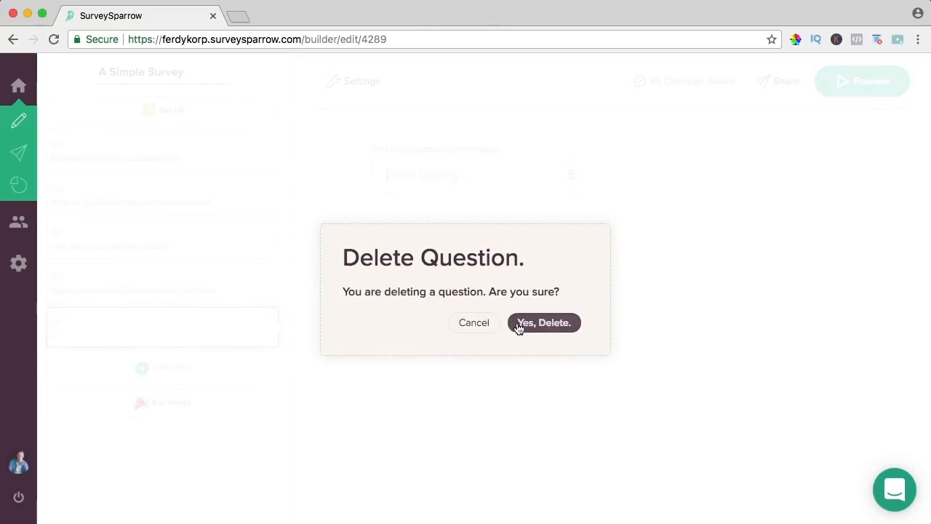
left_click(544, 323)
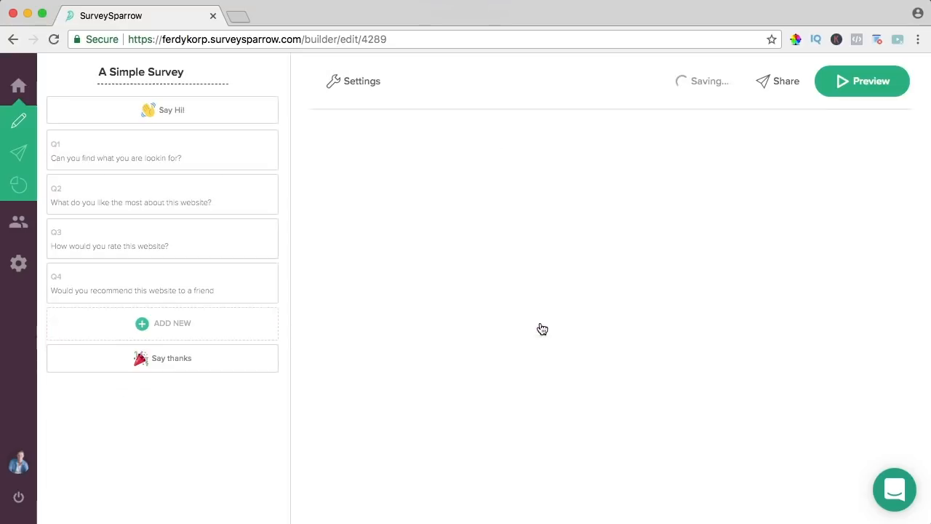
left_click(181, 360)
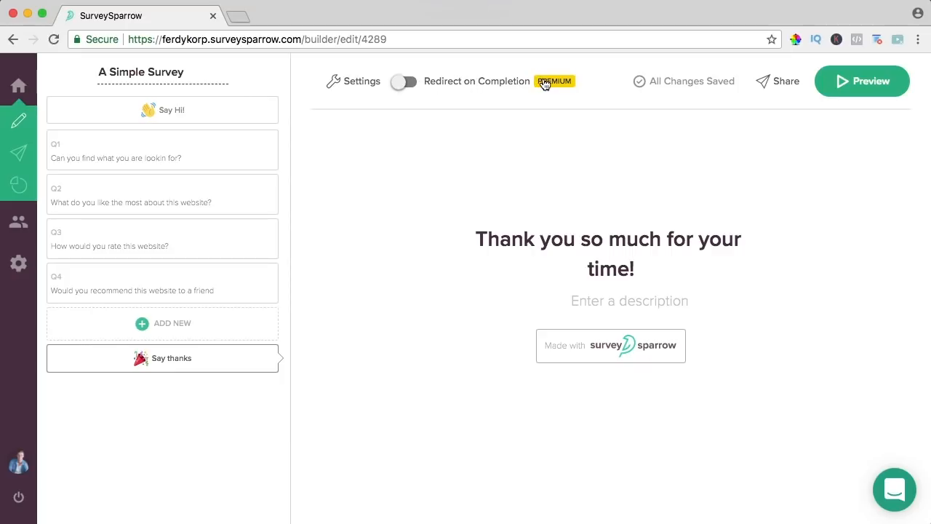
- In the survey settings, turn on the response limit and set it to 10
left_click(359, 83)
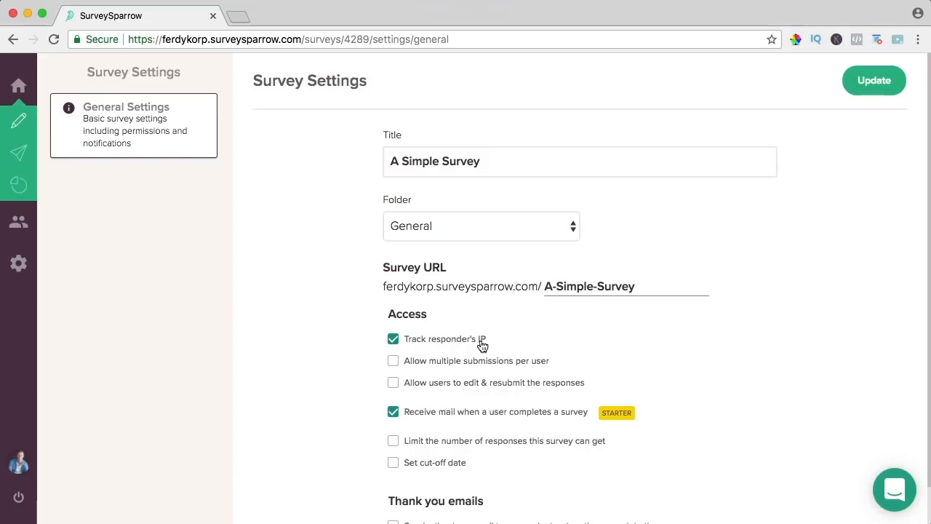
scroll(489, 331, "down", 1)
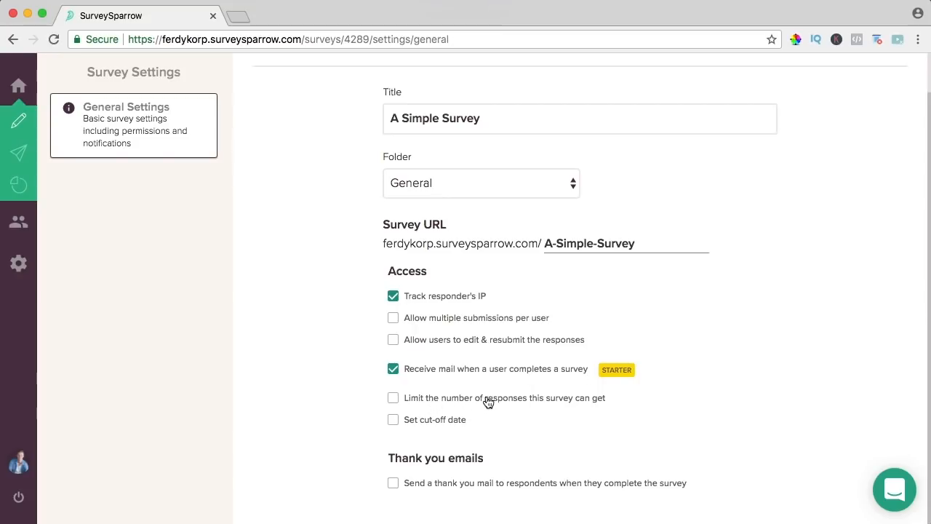
left_click(393, 399)
left_click_drag(428, 440, 393, 439)
type("100")
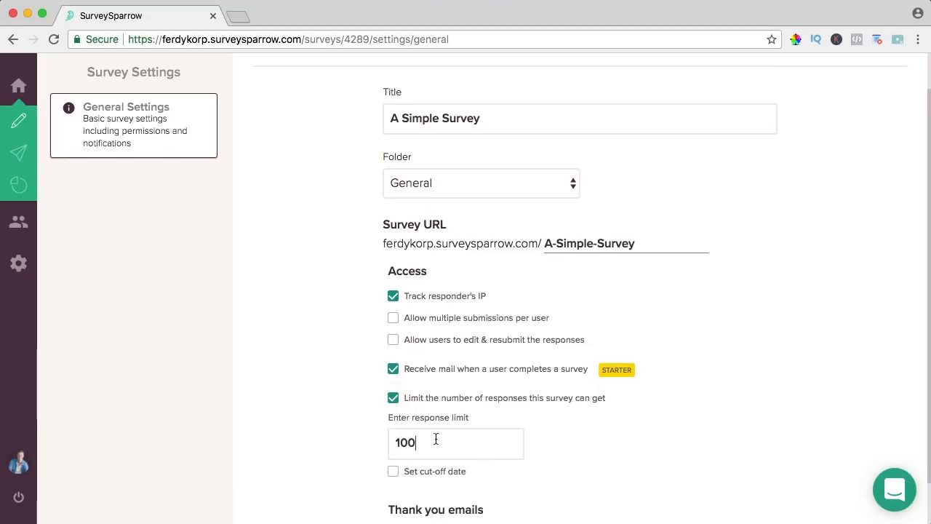
- Leave thank-you emails to respondents off, save the settings, and return to the builder
scroll(465, 291, "down", 2)
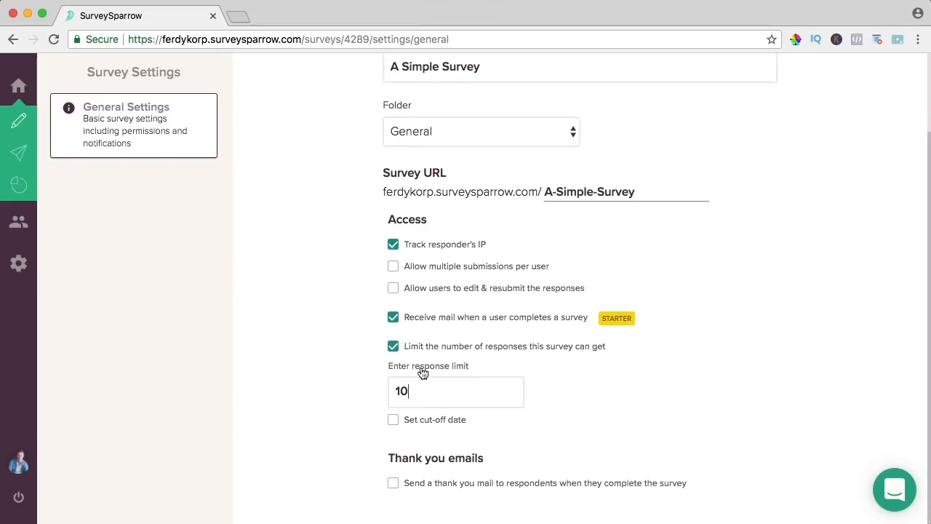
left_click(393, 483)
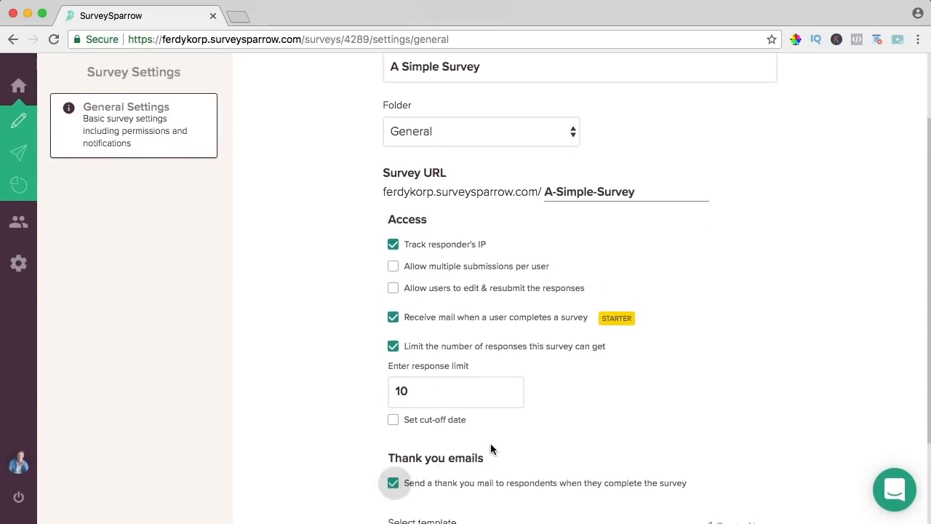
scroll(512, 433, "down", 3)
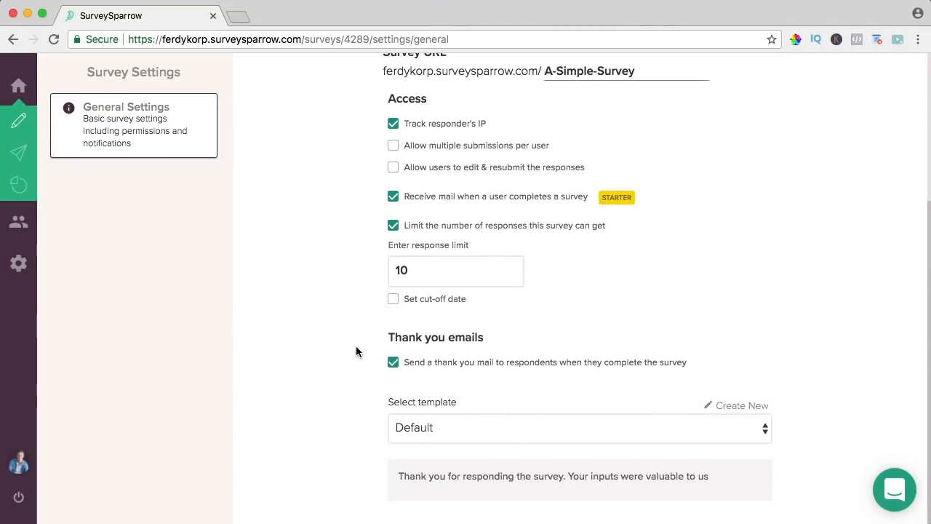
left_click(393, 362)
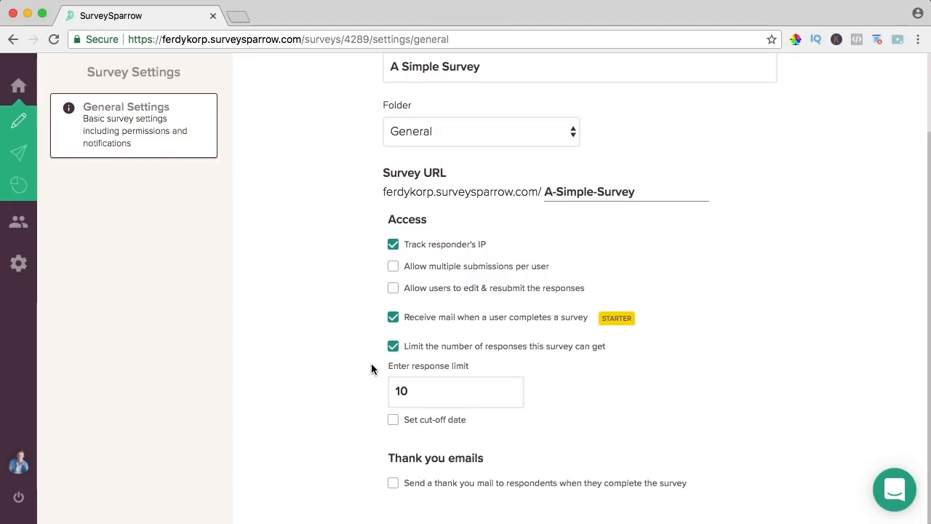
scroll(364, 348, "up", 3)
scroll(365, 348, "down", 3)
scroll(364, 354, "up", 2)
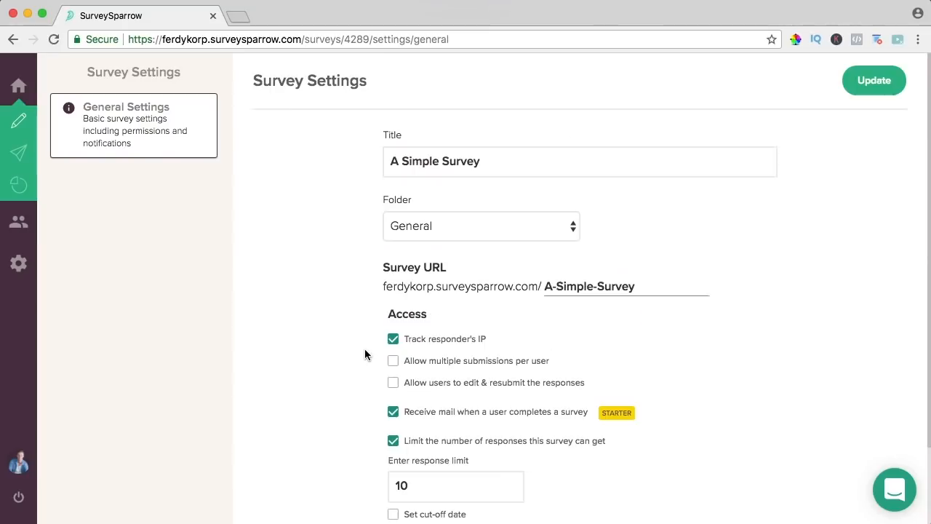
left_click(862, 82)
mouse_move(16, 123)
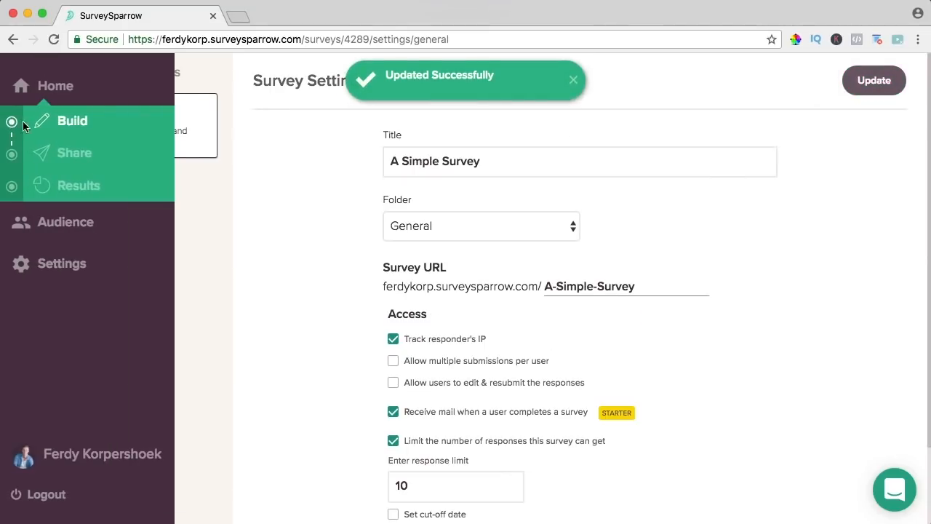
left_click(73, 122)
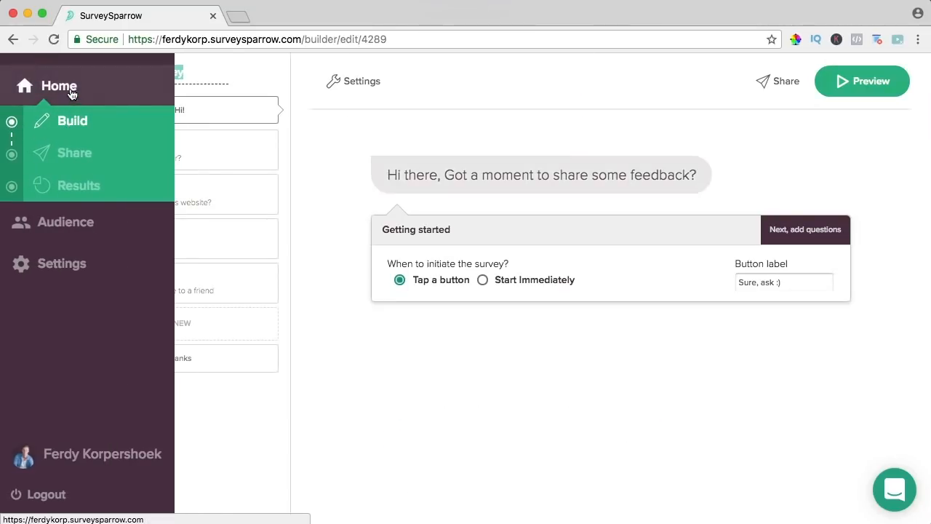
- Reopen A Simple Survey from the home dashboard and preview it in a new tab
left_click(70, 93)
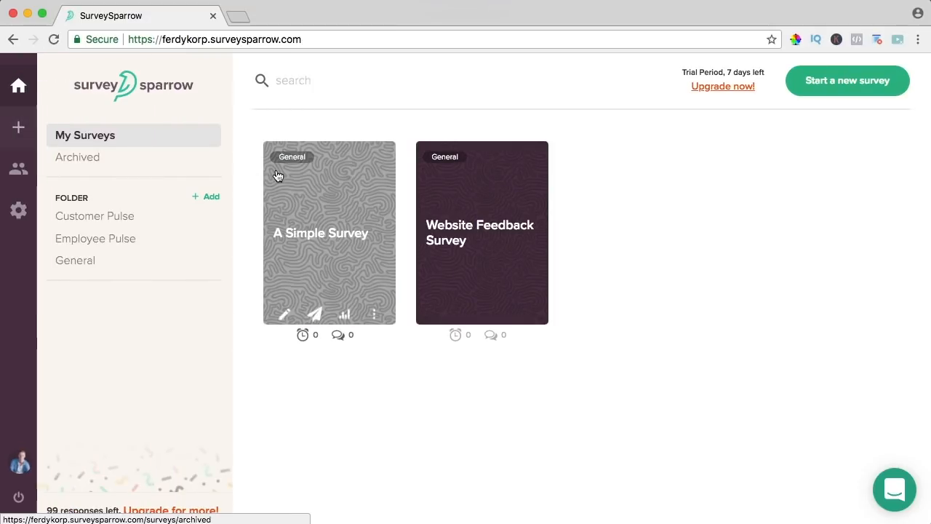
mouse_move(301, 187)
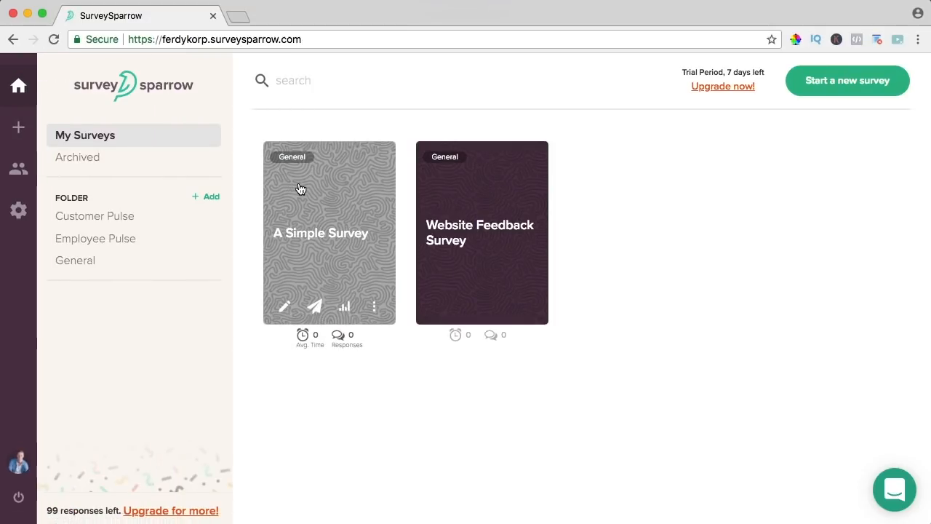
left_click(322, 238)
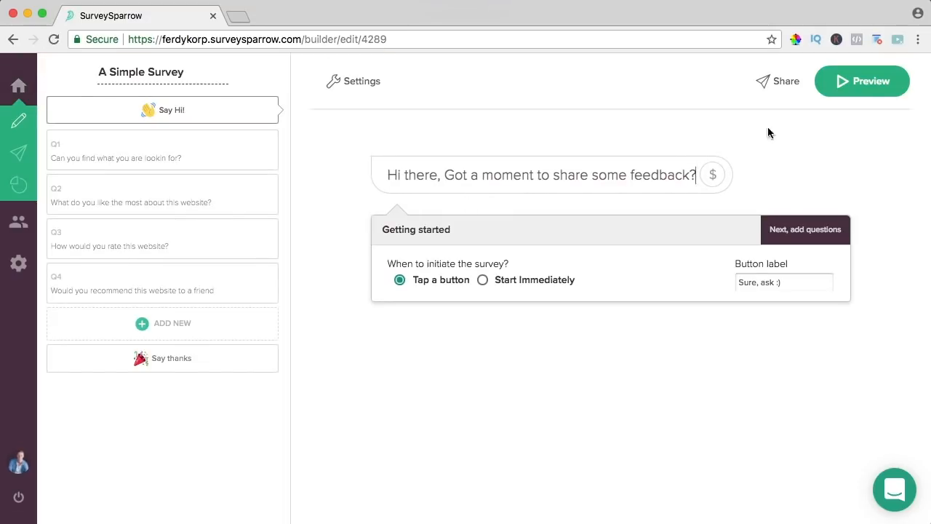
left_click(858, 81)
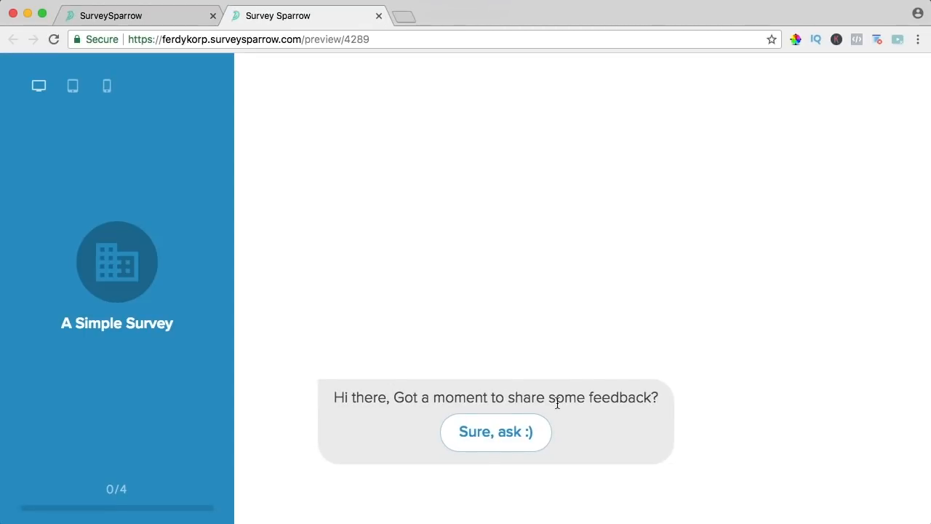
- Start the preview and answer Yes, then Other with 'I like you the most!'
left_click(488, 435)
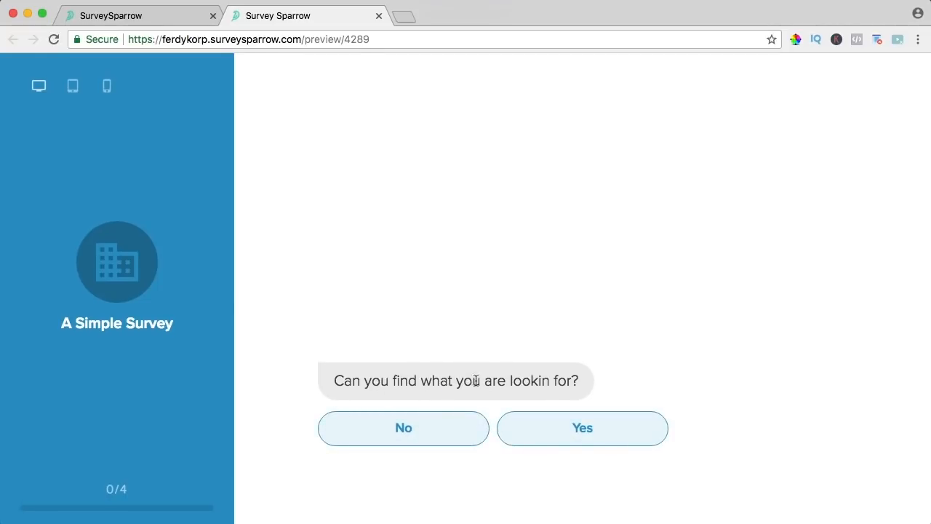
left_click(583, 435)
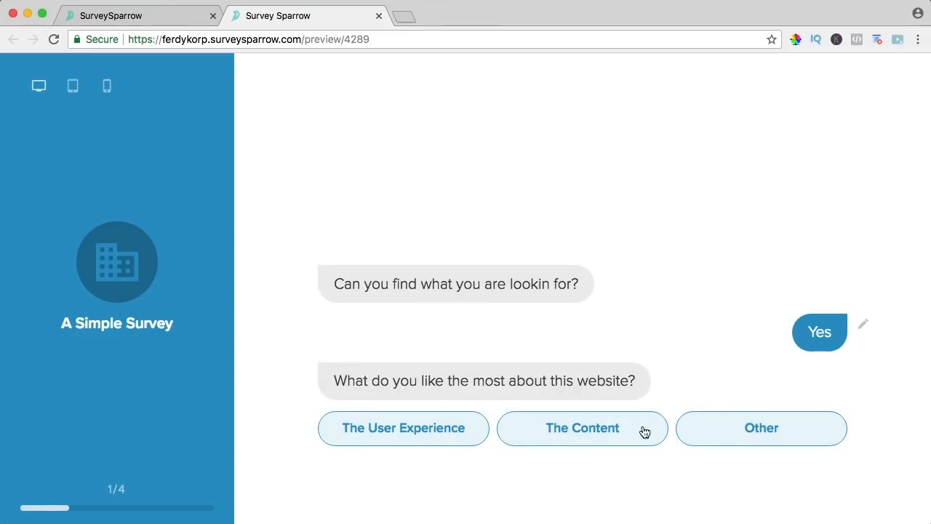
left_click(761, 429)
left_click(387, 497)
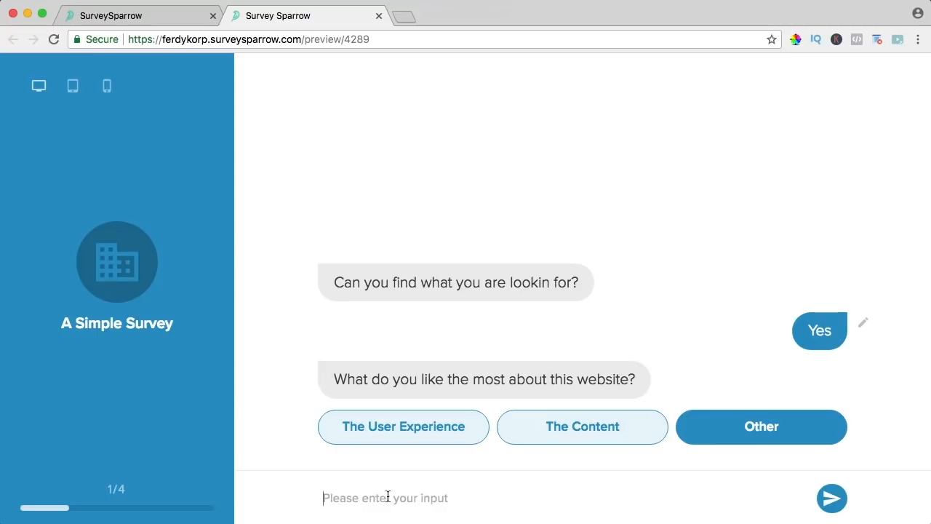
type("I like you")
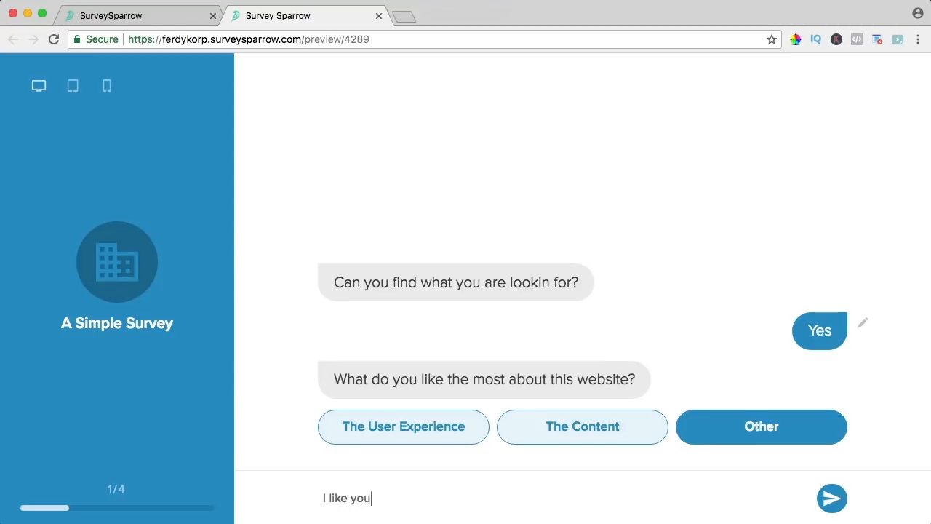
type(" the most!")
left_click(832, 498)
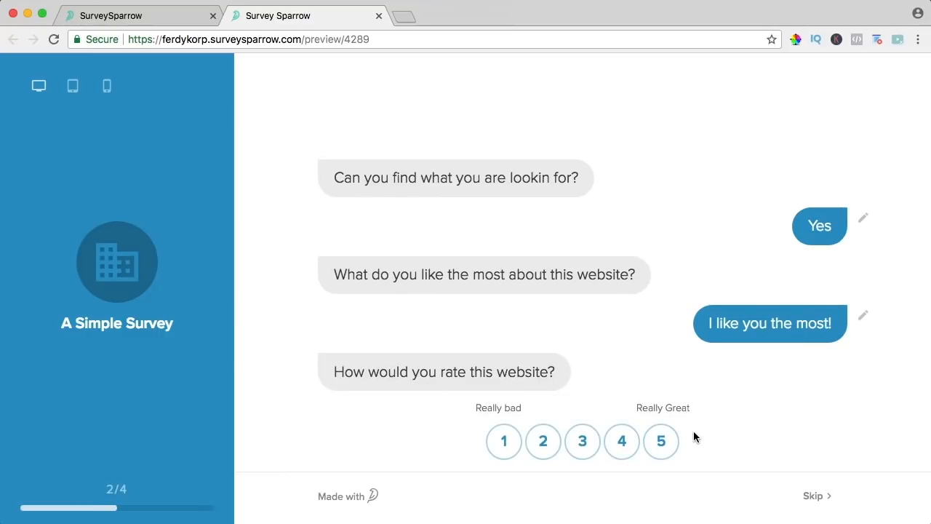
- Rate the website 5, answer Yes, submit the responses, and return to the builder tab
left_click(661, 445)
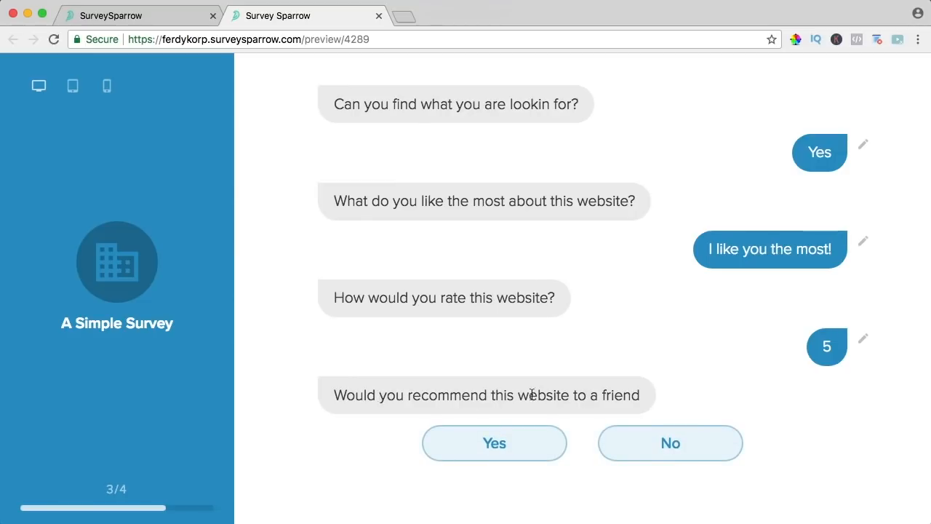
left_click(496, 445)
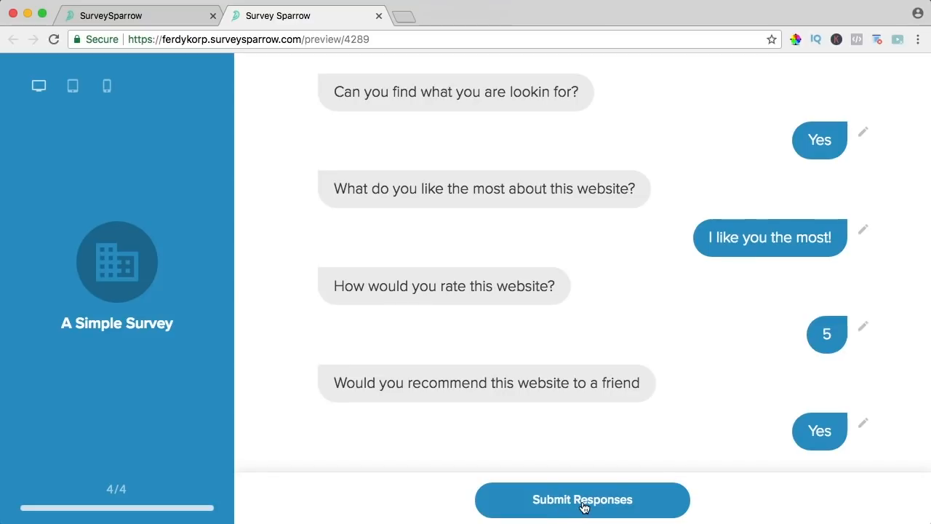
left_click(581, 505)
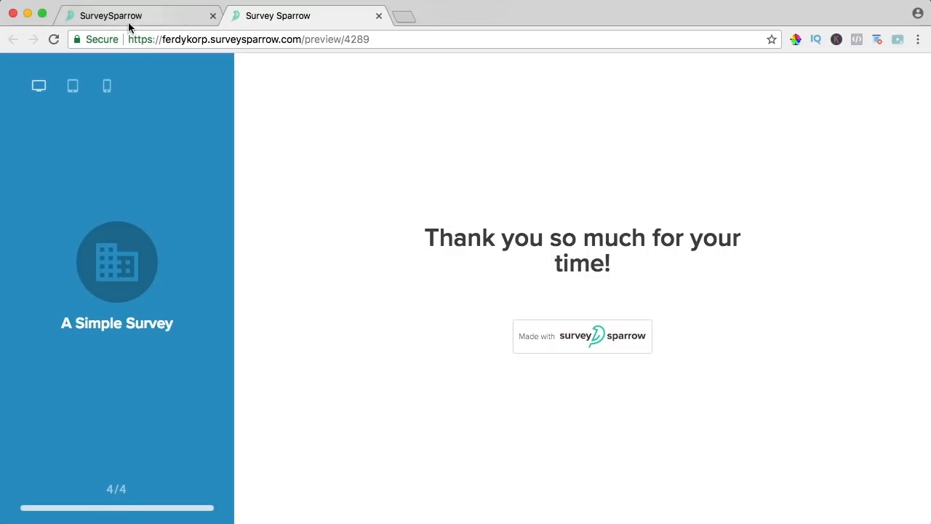
left_click(176, 18)
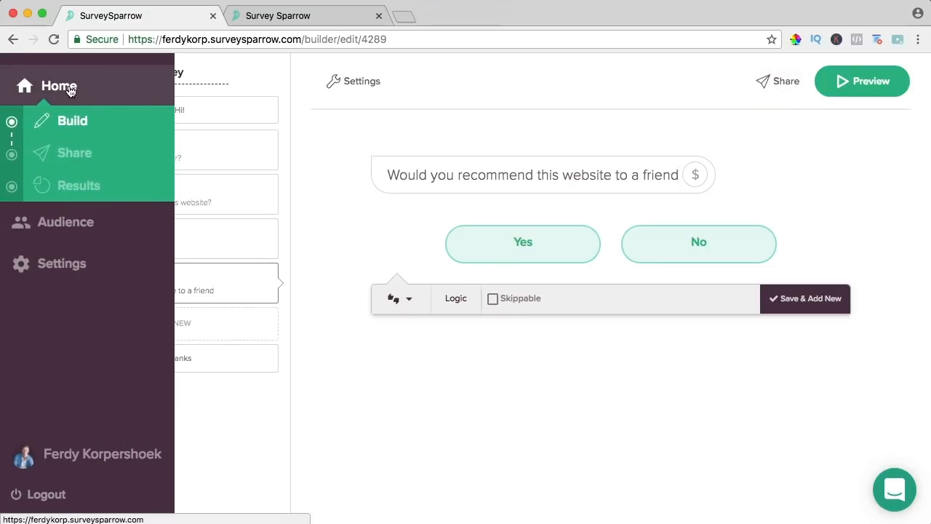
- Open A Simple Survey's share options and start an email share
left_click(57, 85)
left_click(481, 235)
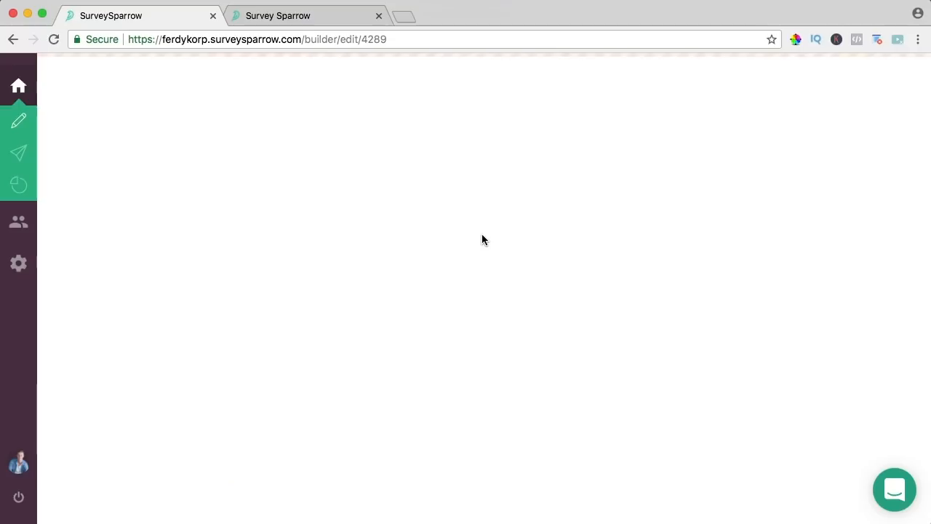
left_click(780, 79)
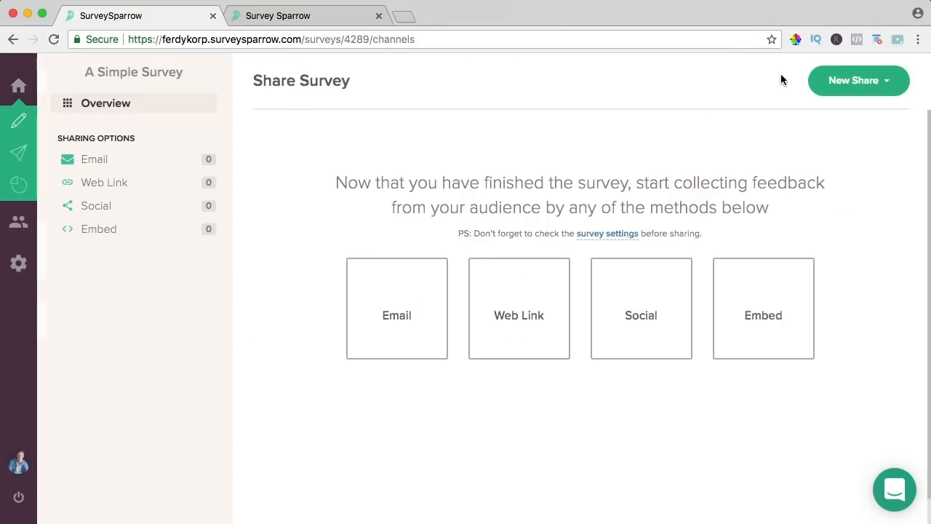
left_click(392, 301)
- Add the respondent's Gmail address as a recipient, creating a contact for it
left_click(235, 212)
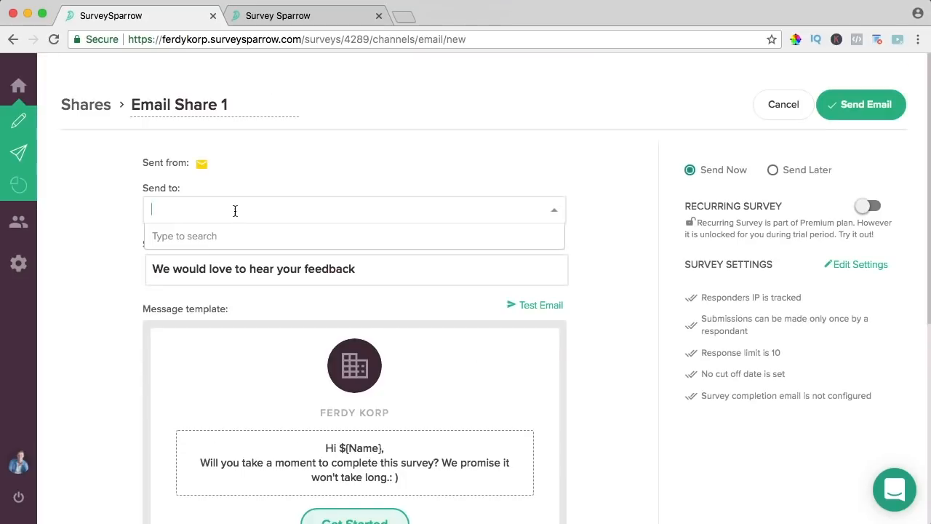
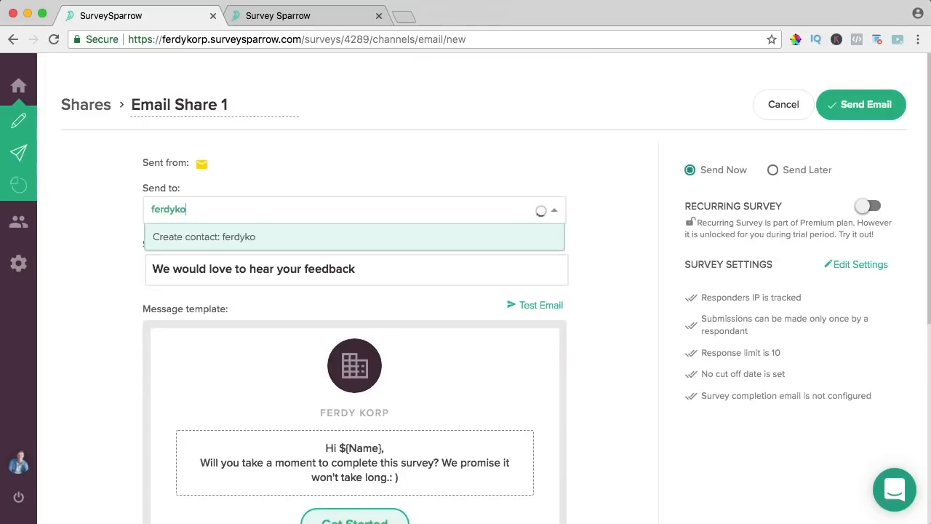
key("Return")
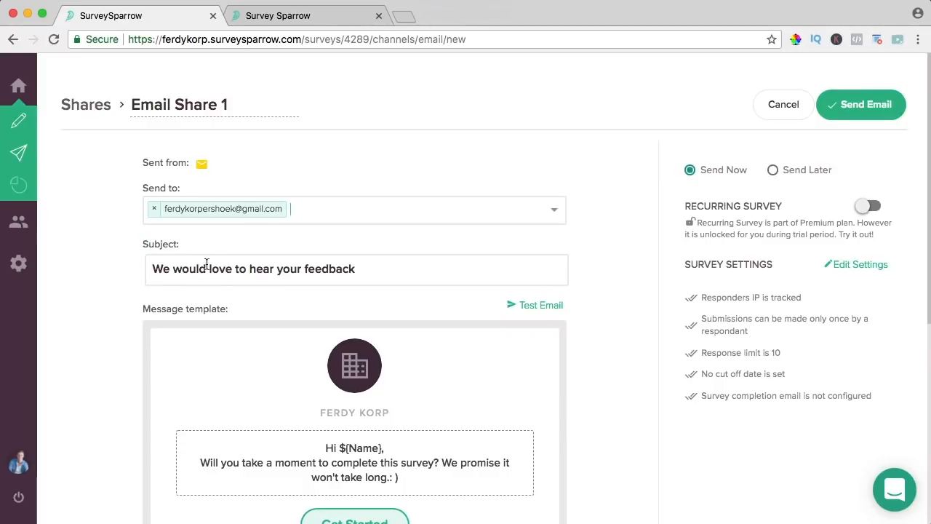
scroll(502, 251, "down", 3)
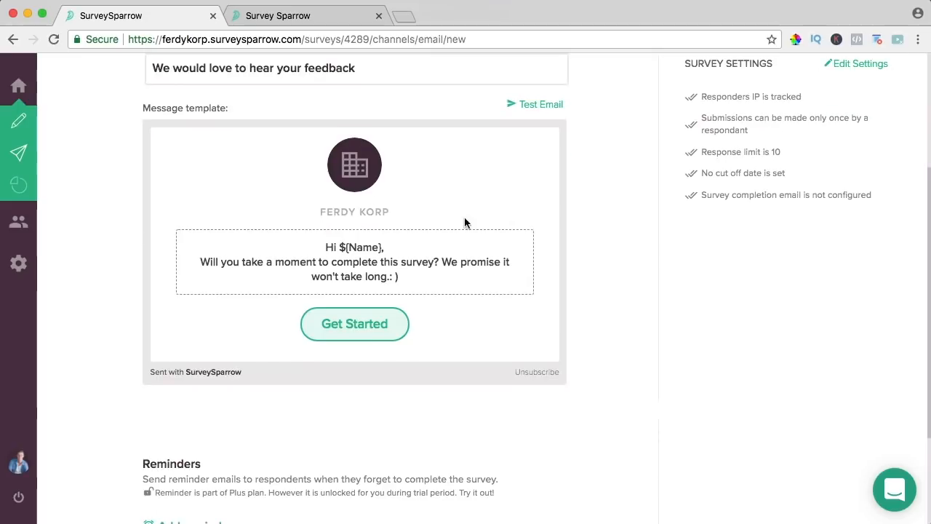
scroll(269, 211, "up", 3)
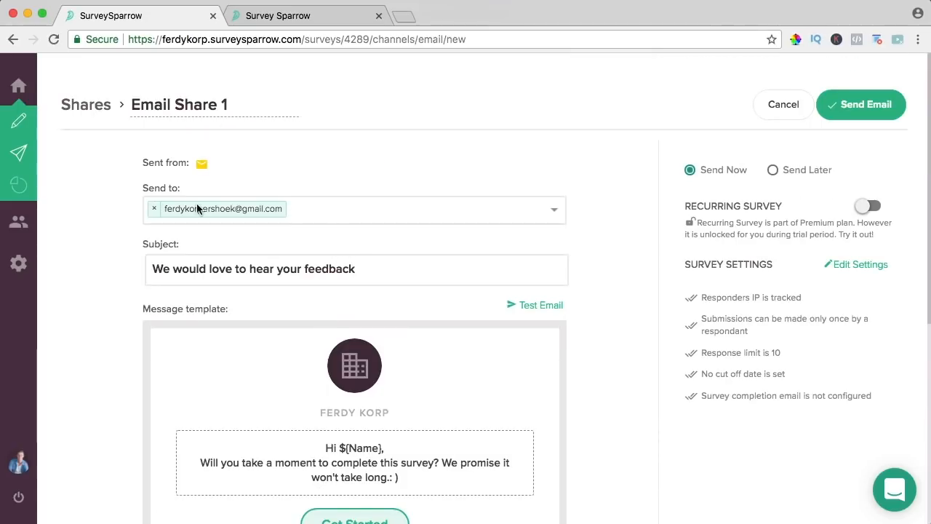
left_click(153, 209)
left_click(554, 211)
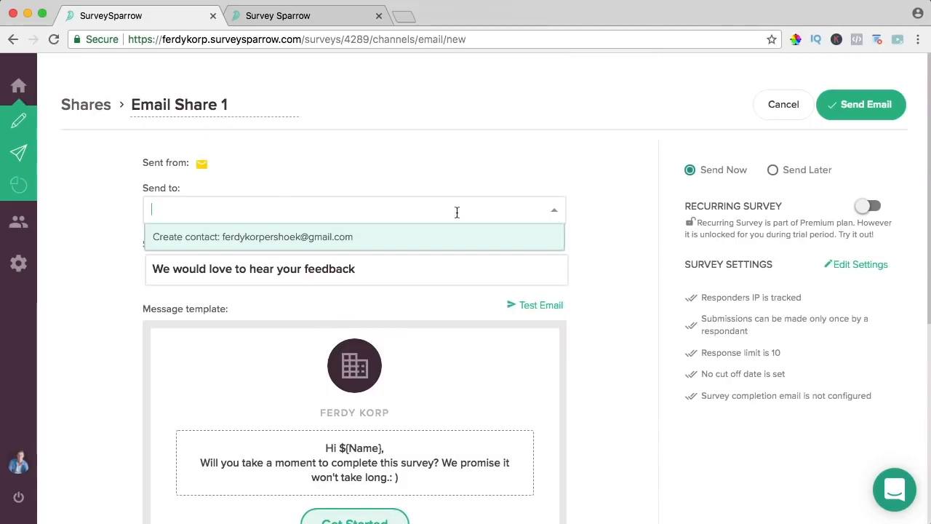
left_click(282, 239)
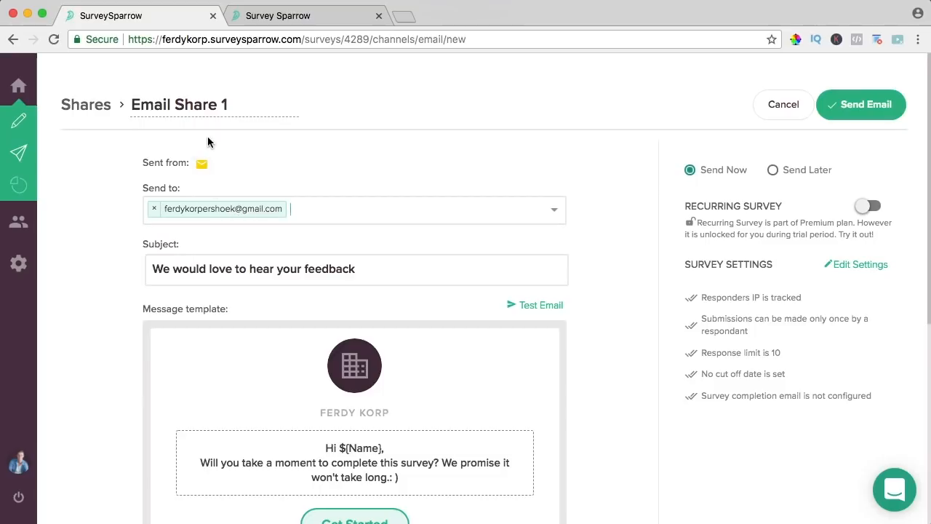
- Rename the email share to 'Simple Survey Email', leaving the subject unchanged
triple_click(210, 108)
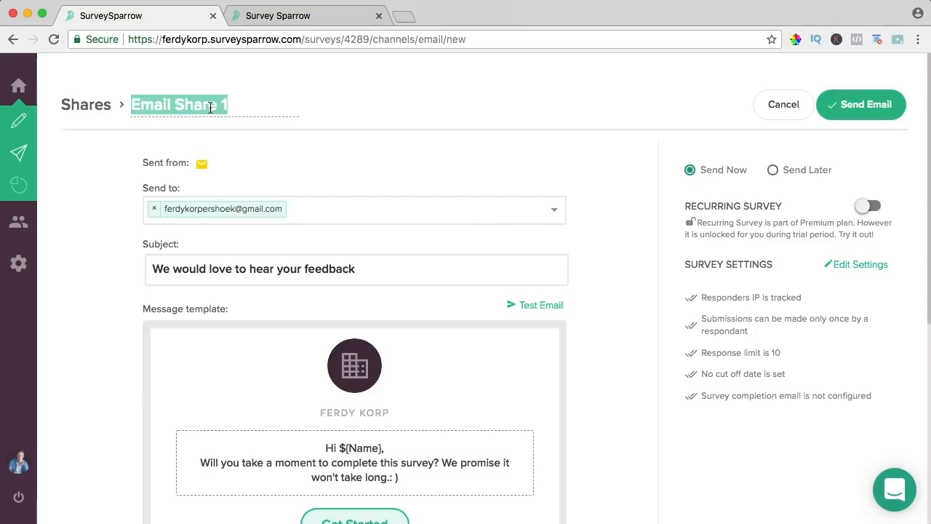
type("Simpe")
key("BackSpace")
type("le Survey Email")
left_click_drag(173, 269, 312, 269)
left_click(336, 269)
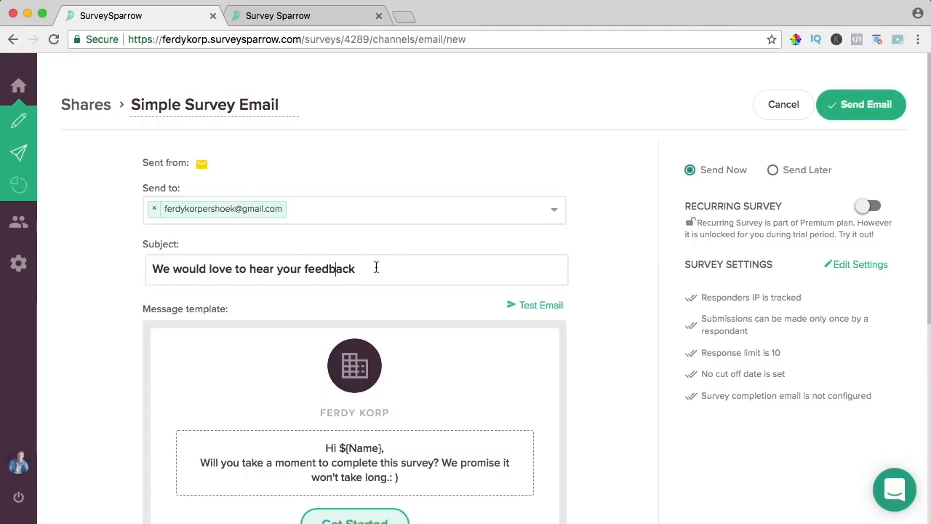
- Try replacing the email logo with a custom one and dismiss the upgrade prompt
scroll(386, 262, "down", 5)
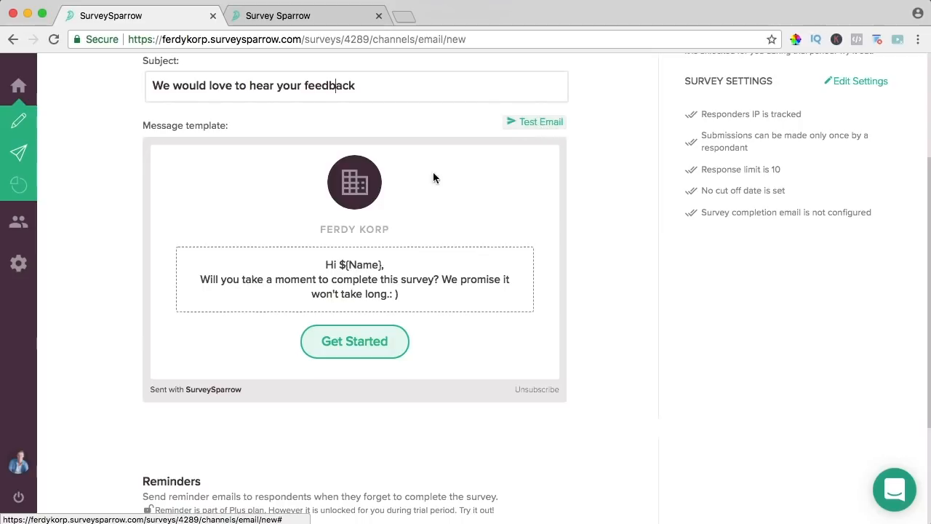
mouse_move(347, 195)
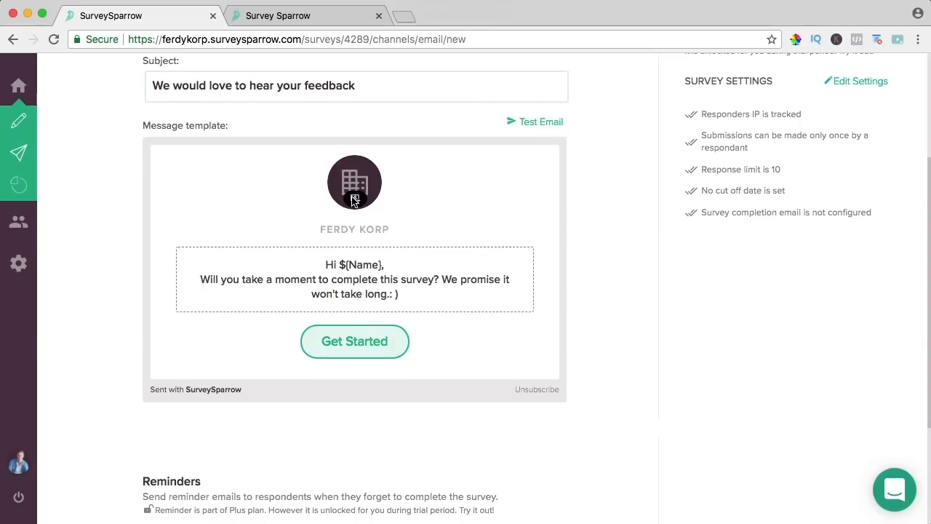
left_click(354, 199)
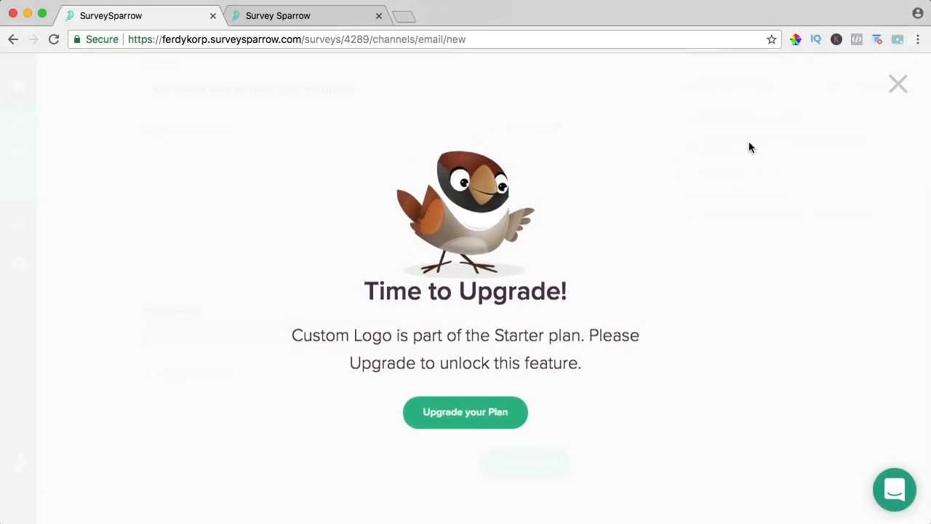
left_click(899, 82)
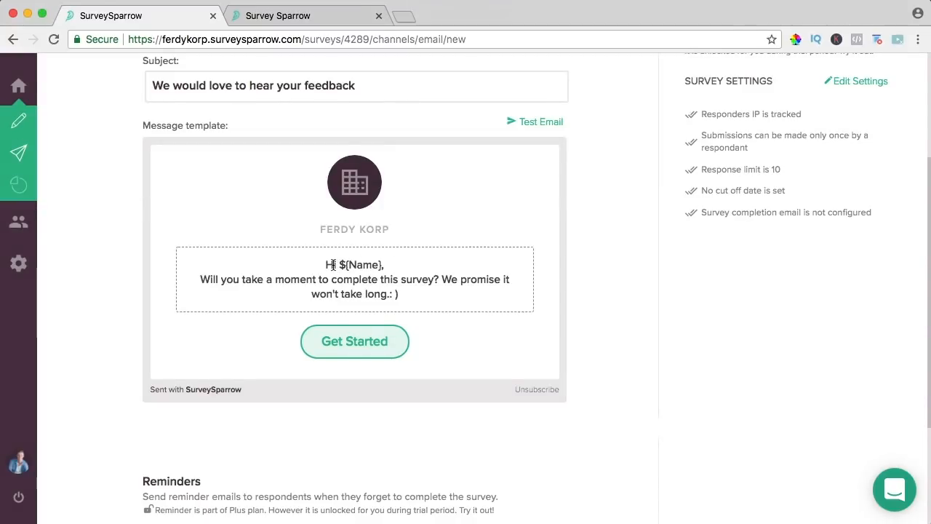
scroll(249, 198, "down", 5)
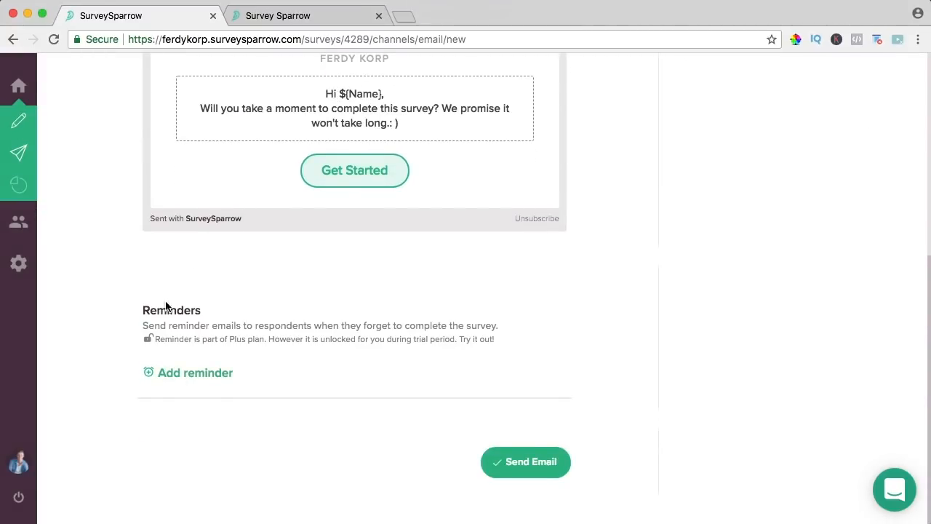
- Add a reminder for Non responders, sent after 2 days
left_click(189, 373)
scroll(268, 323, "down", 5)
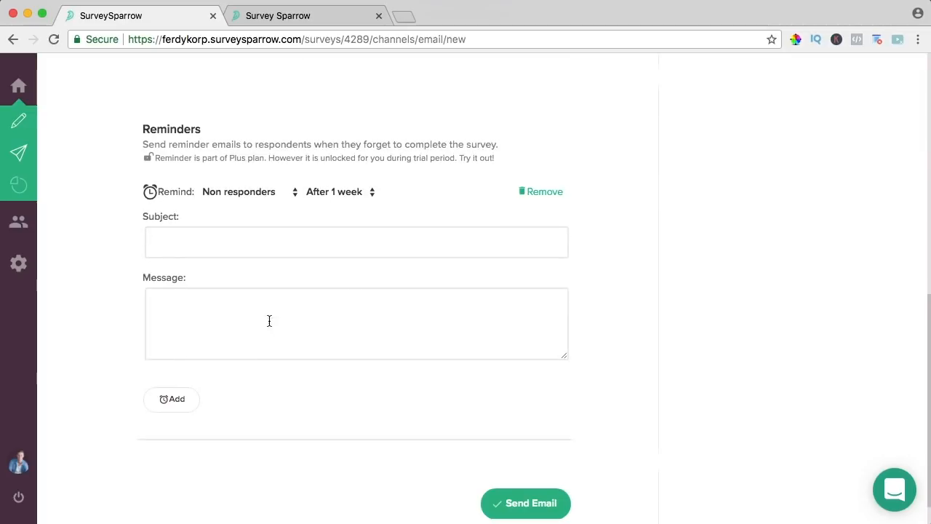
left_click(236, 192)
left_click(240, 193)
left_click(333, 191)
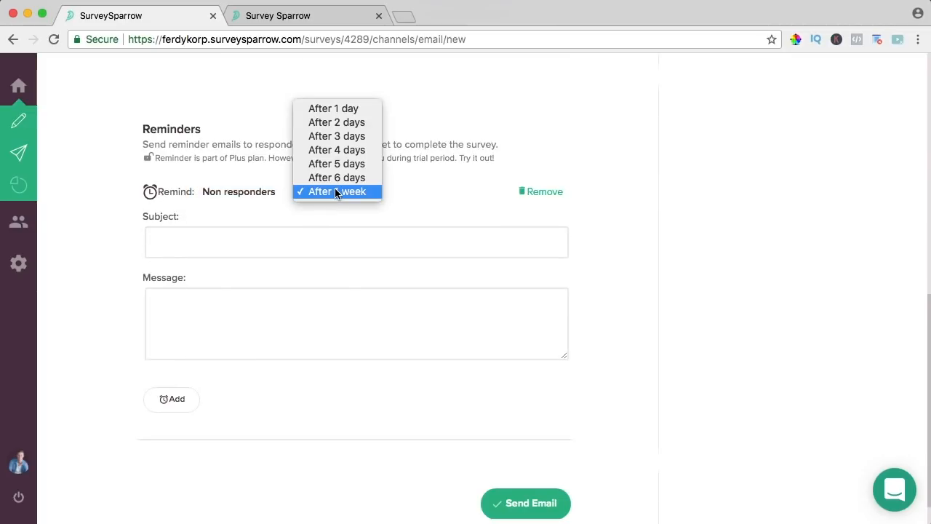
left_click(339, 123)
- Give the reminder subject 'Could you give us your feedback?' plus a short follow-up message, and save it
left_click(203, 246)
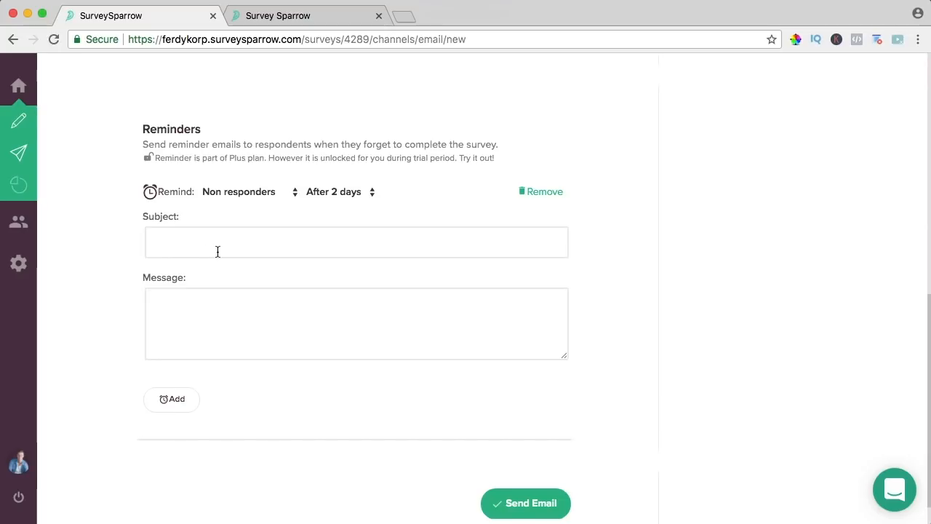
type("Could you give us your feedback")
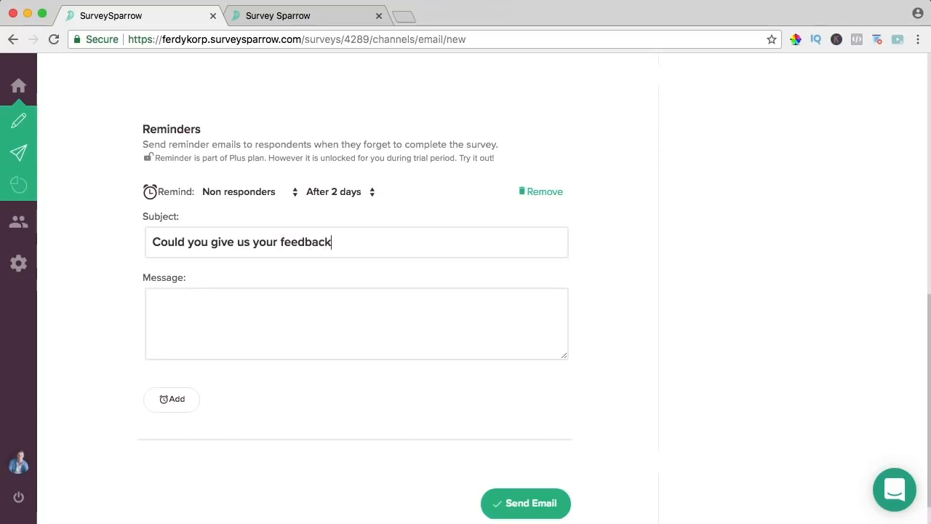
type("ere,")
key("Return")
type("whe")
key("BackSpace")
key("BackSpace")
key("BackSpace")
type("Whe asked you to review our website. We haven't heard from you yet. Could you fill in the survey?")
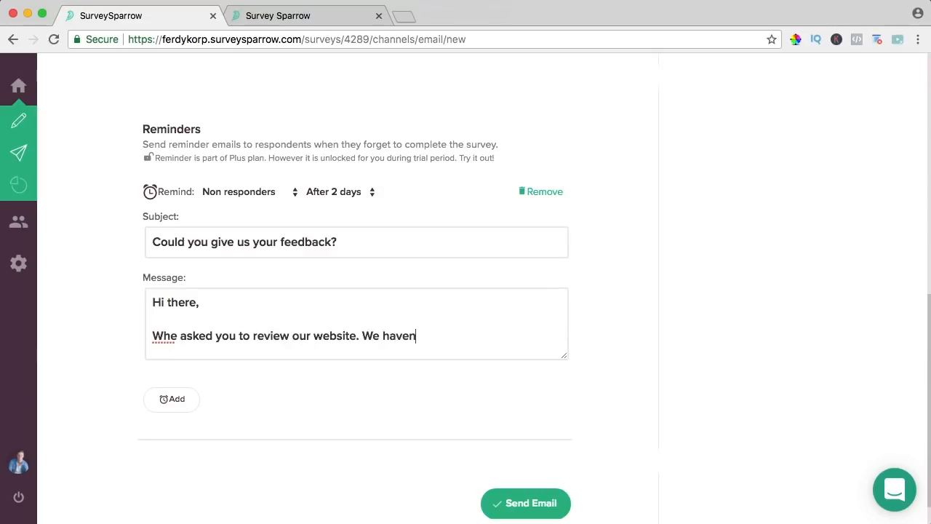
key("Left")
key("Left")
key("Left")
key("Left")
key("Left")
key("Left")
type("short")
key("Right")
key("Right")
key("Right")
key("Right")
key("Right")
key("Right")
key("Right")
type("It will take less than one minute")
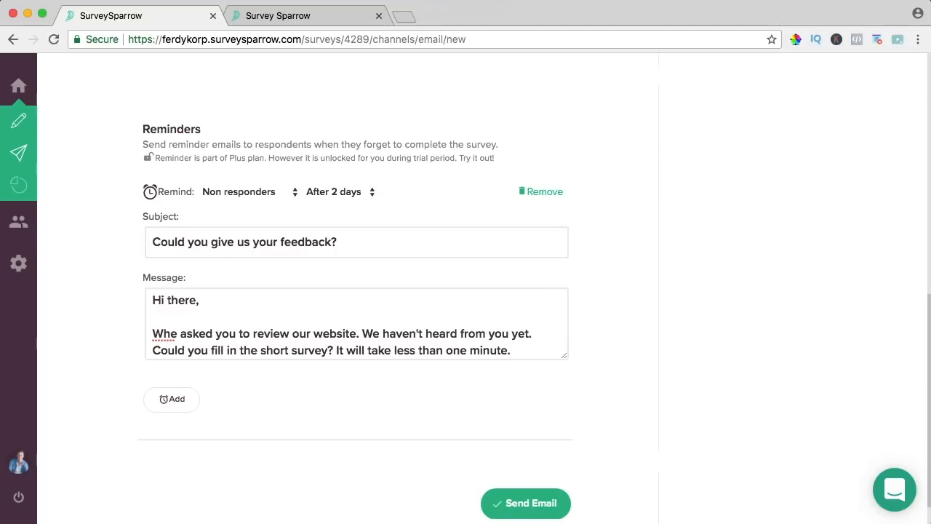
type(".")
scroll(218, 252, "down", 1)
left_click(183, 360)
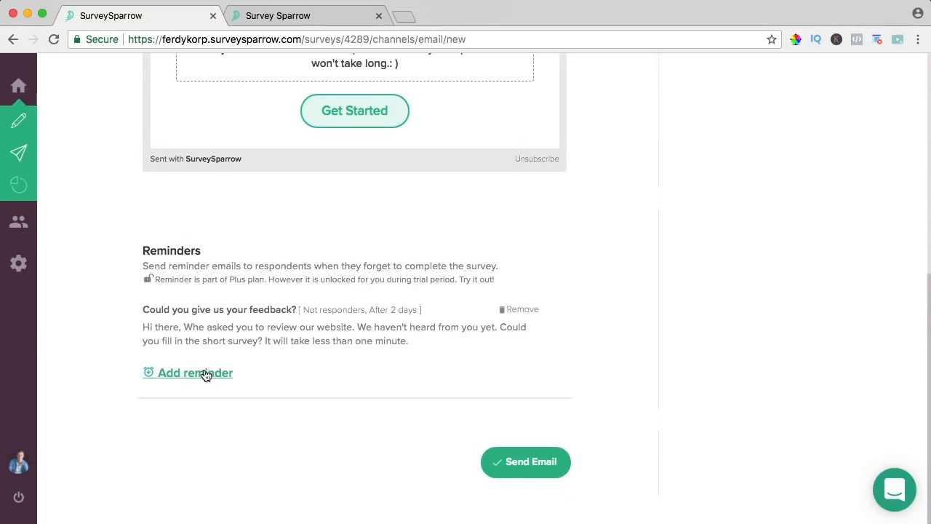
- Start a second reminder, keeping Non responders as its audience
left_click(208, 373)
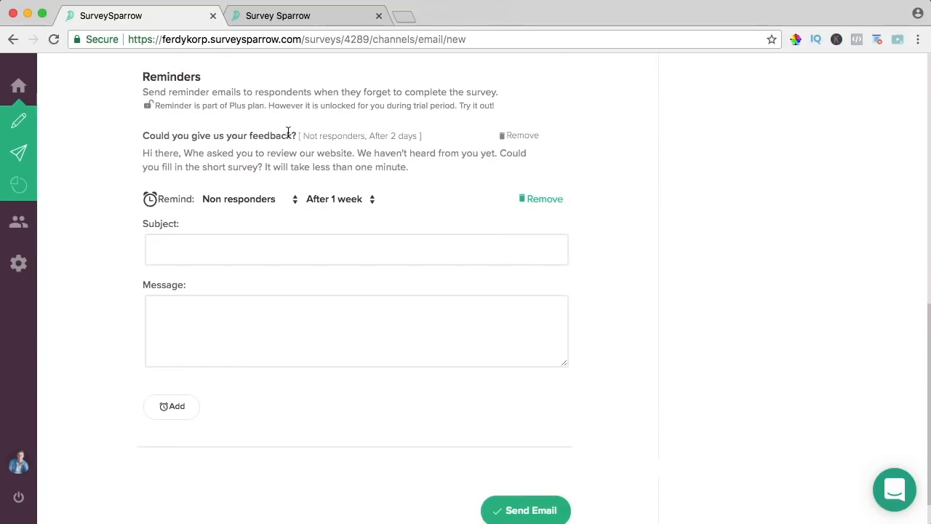
left_click(240, 200)
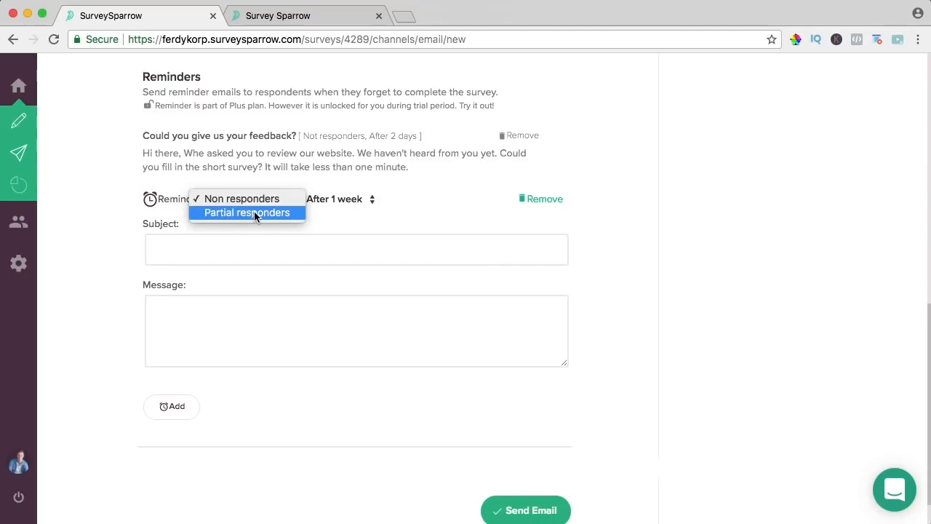
left_click(720, 218)
scroll(402, 244, "up", 2)
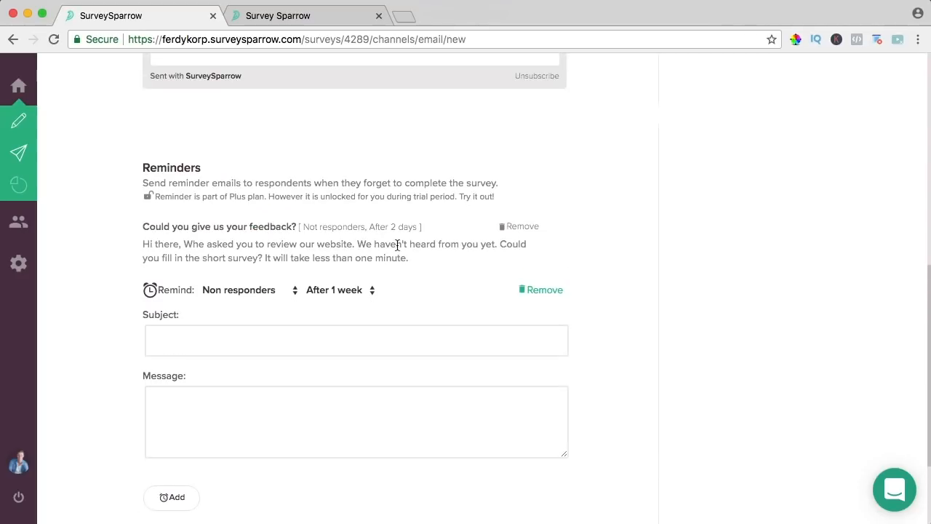
scroll(367, 240, "up", 1)
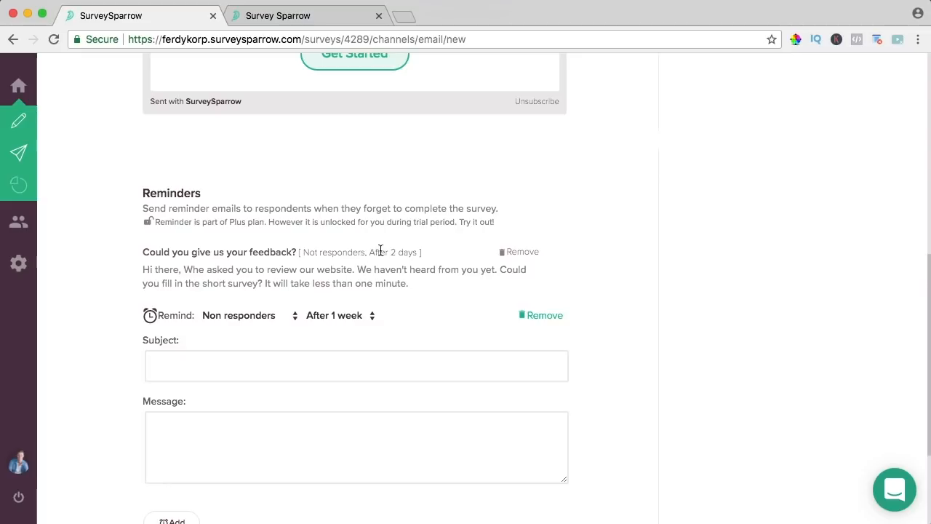
scroll(395, 251, "up", 10)
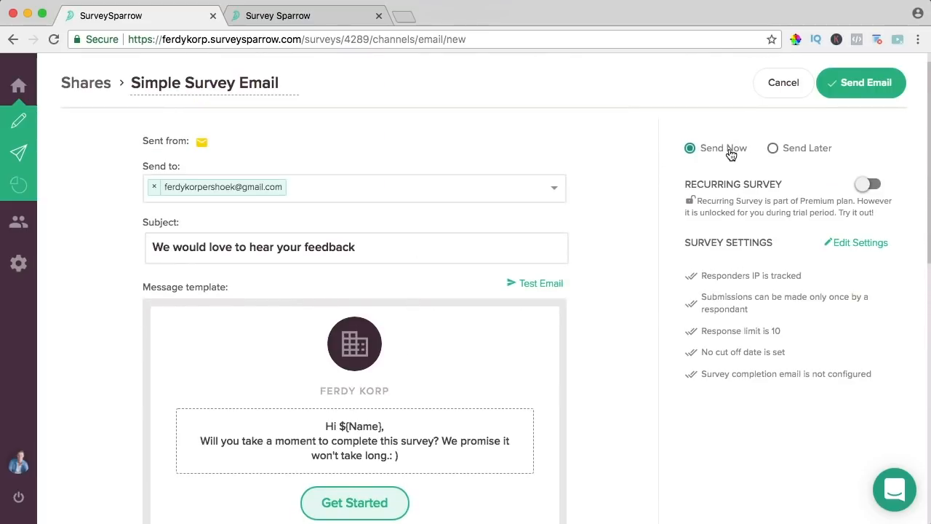
- Try the scheduling and monthly recurring options, keeping Send Now selected
left_click(777, 149)
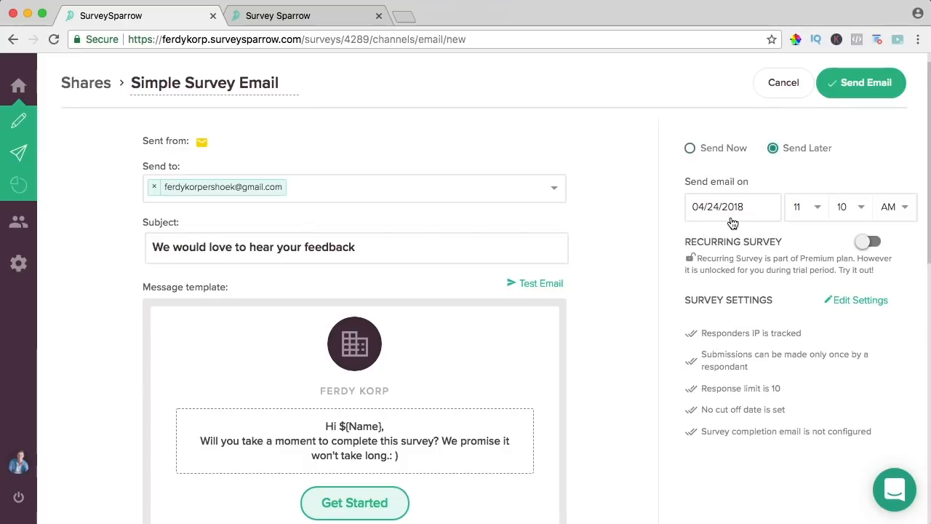
left_click(732, 151)
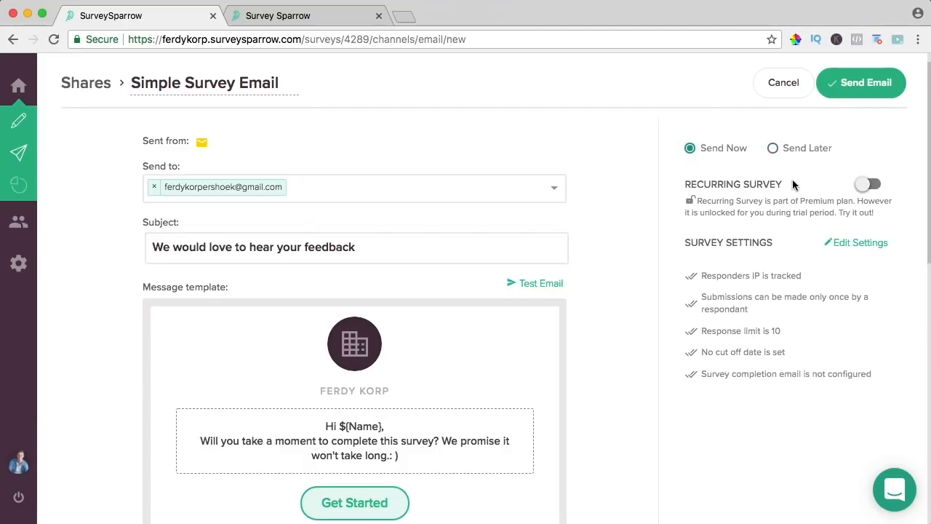
left_click(867, 185)
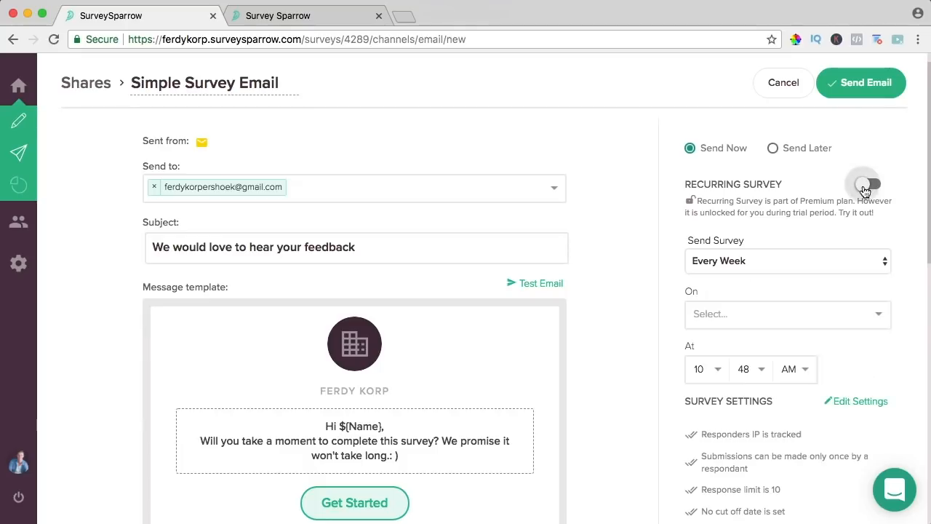
left_click(731, 267)
left_click(750, 275)
left_click(743, 316)
left_click(669, 303)
left_click(742, 306)
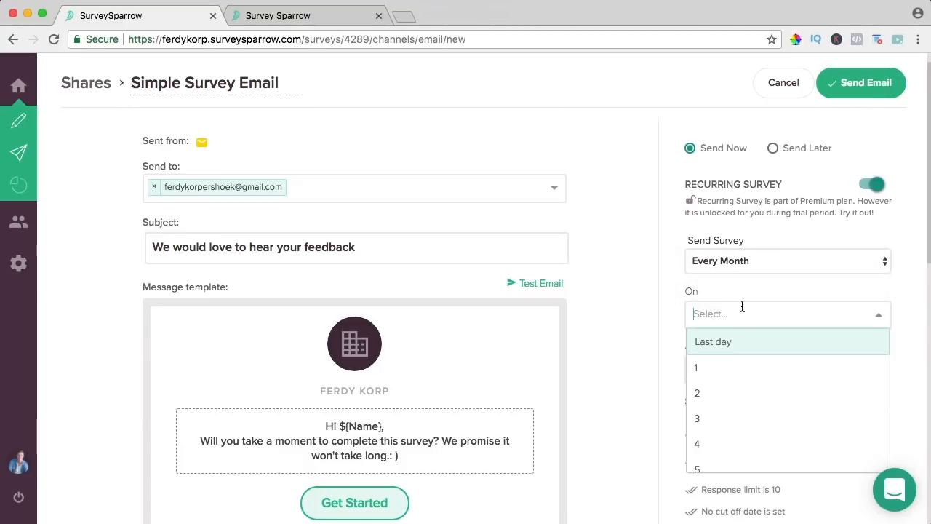
left_click(675, 379)
scroll(698, 342, "down", 1)
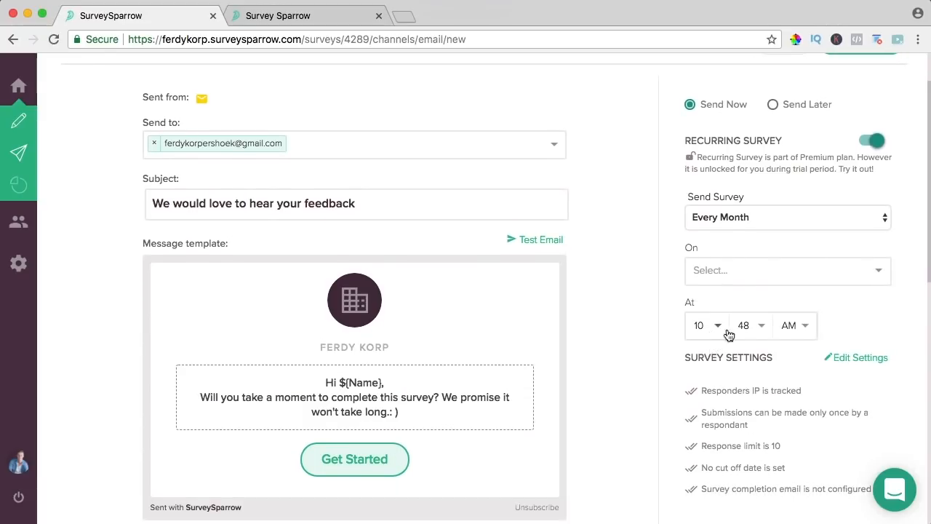
scroll(727, 335, "up", 1)
- Switch recurring sending off and send the Simple Survey Email immediately
left_click(871, 184)
scroll(648, 229, "down", 5)
scroll(649, 232, "up", 6)
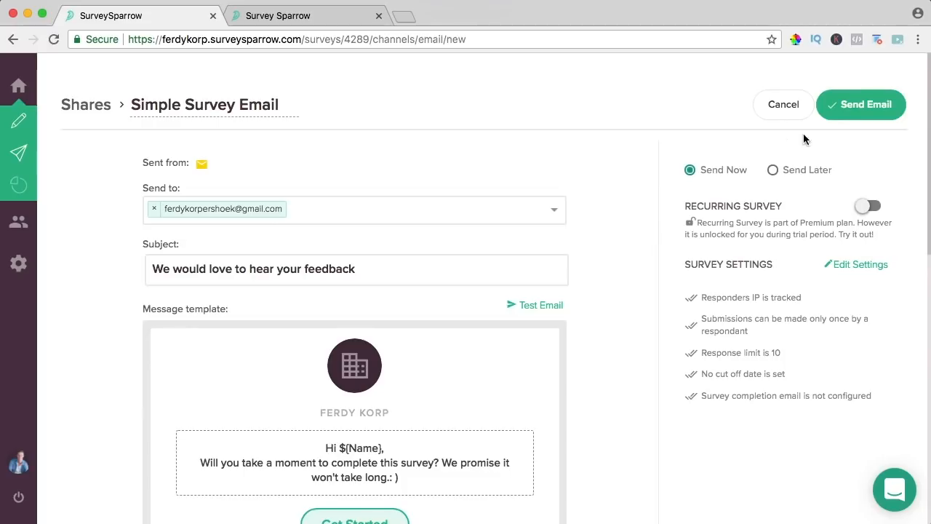
left_click(827, 106)
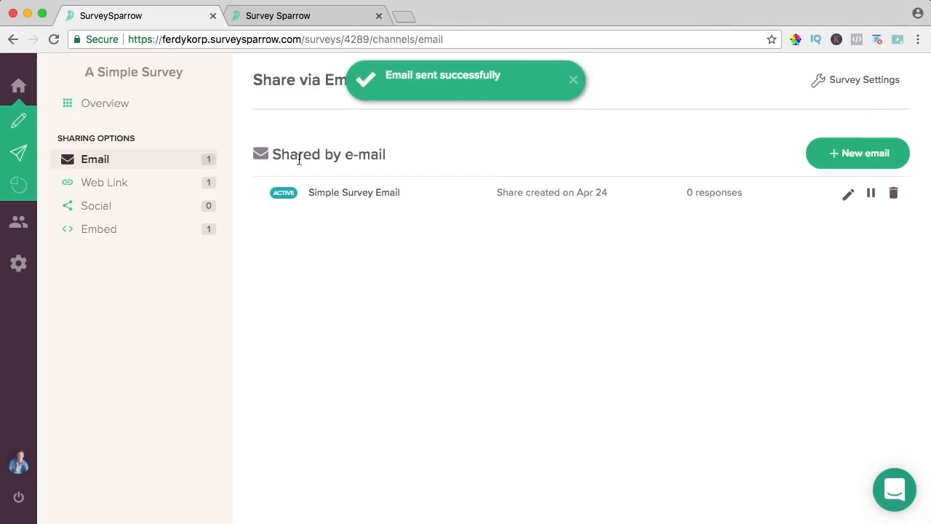
left_click(405, 16)
- Load gmail.com, open the 'We would love to hear your feedback' email, and start the survey
type("gmail.com")
key("Return")
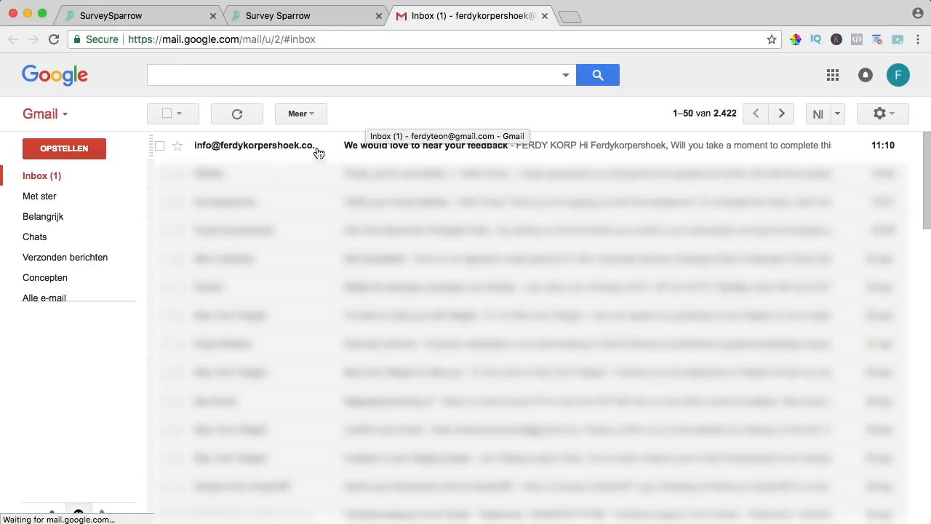
left_click(452, 154)
scroll(463, 288, "down", 2)
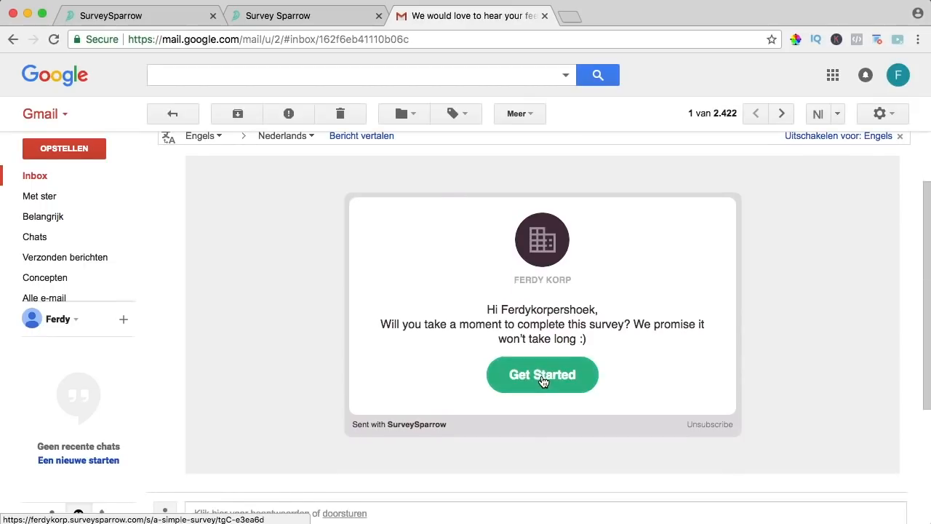
left_click(542, 377)
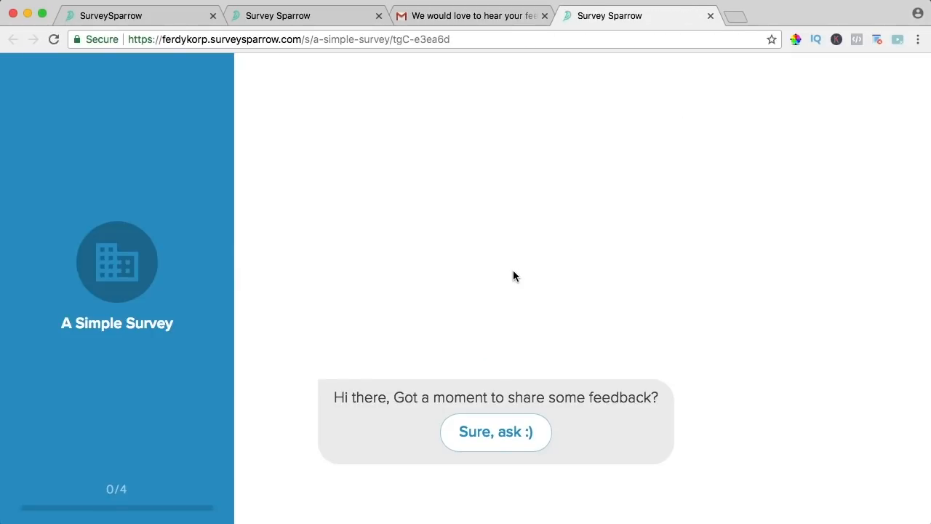
- Via the emailed link, answer Yes, The Content, 5 and Yes, then submit and close the tab
left_click(476, 432)
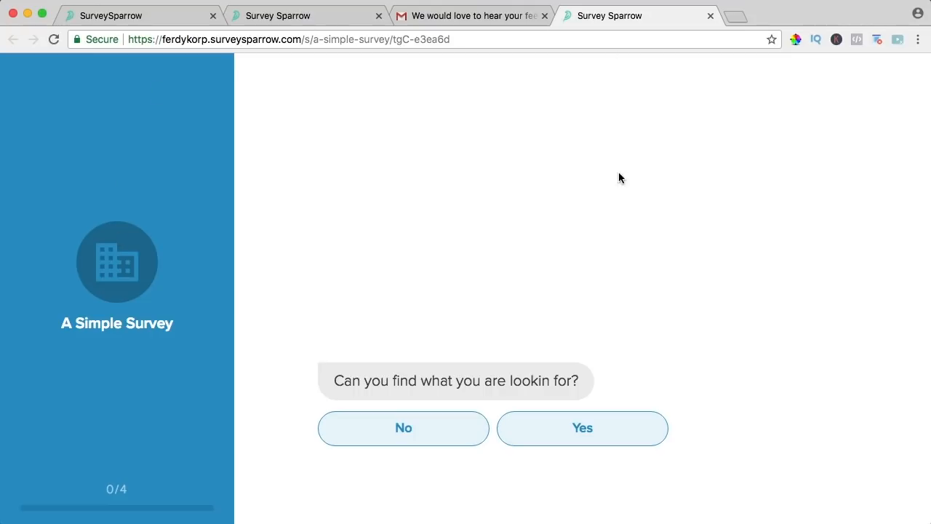
left_click(463, 16)
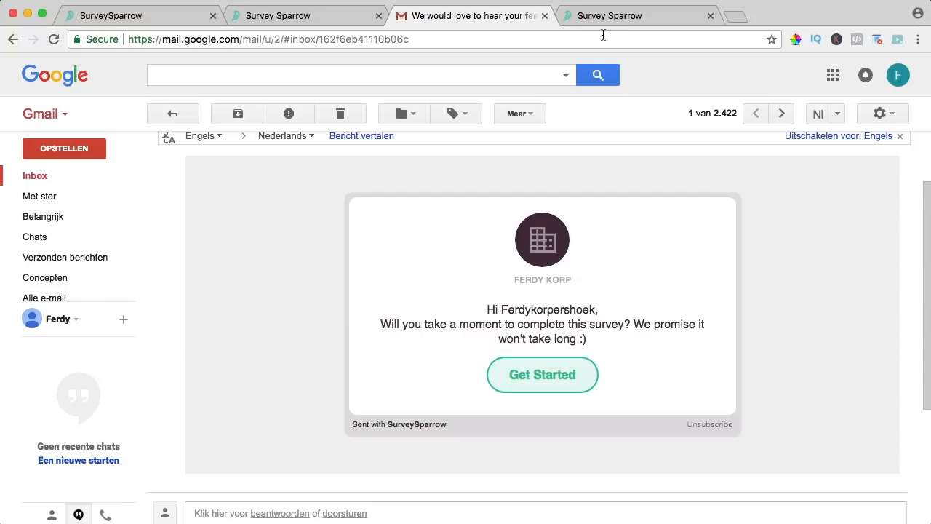
left_click(608, 16)
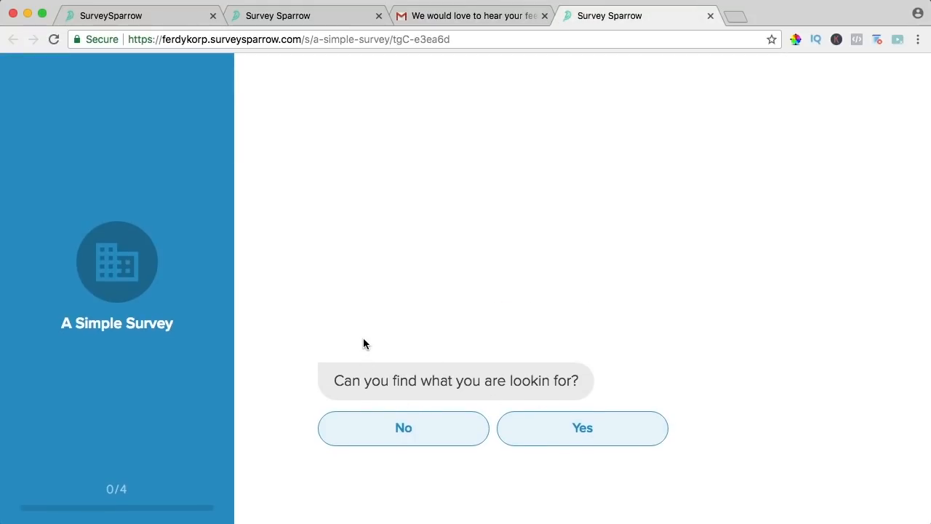
left_click(582, 428)
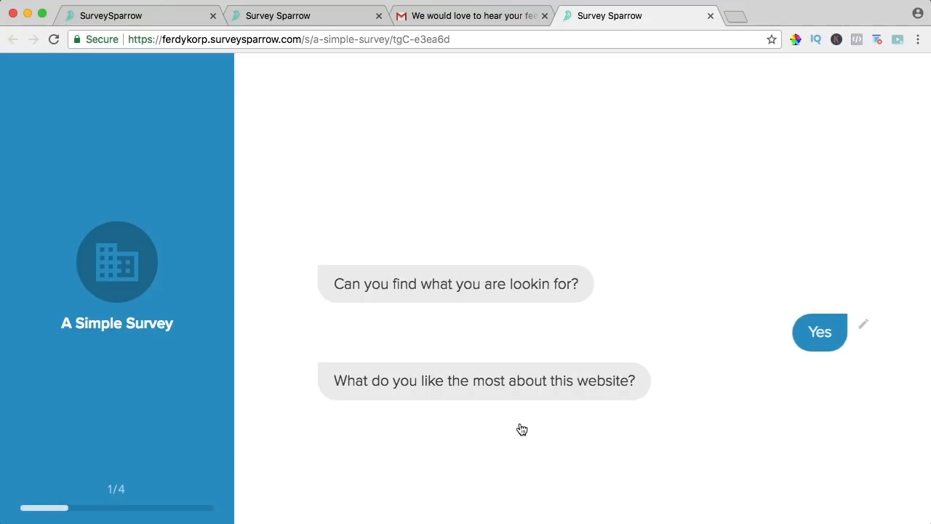
left_click(599, 429)
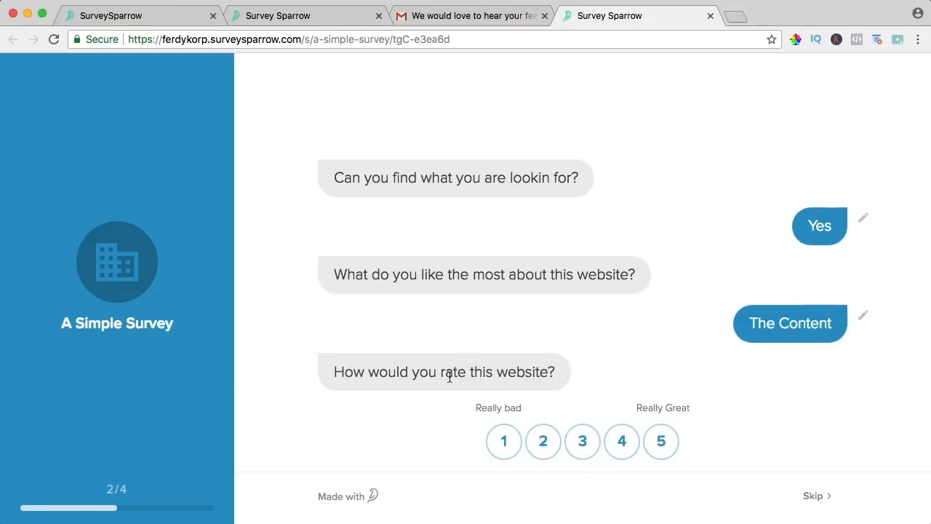
left_click(652, 437)
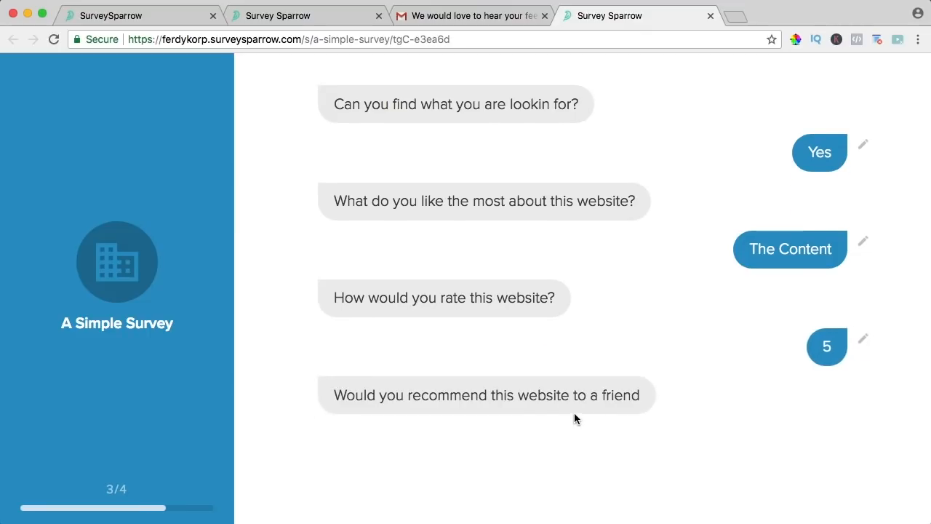
left_click(507, 443)
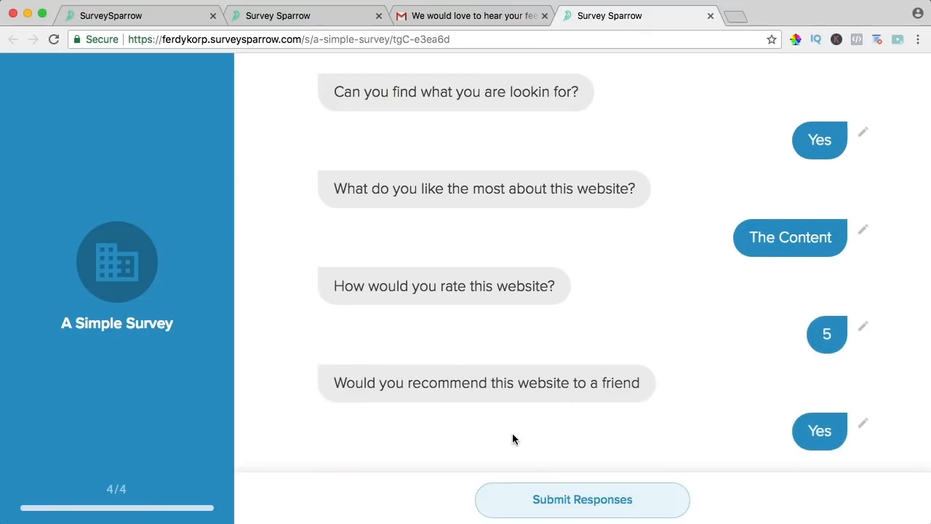
left_click(582, 502)
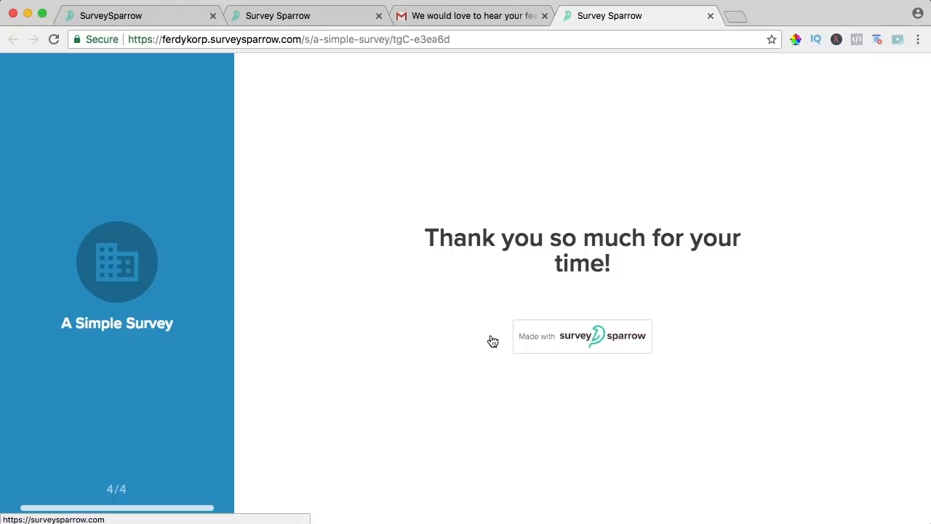
left_click(711, 15)
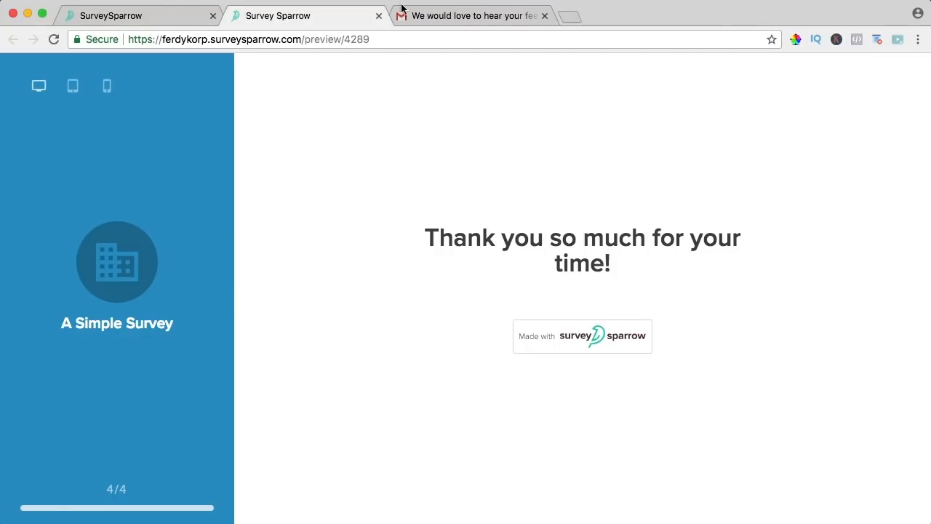
- From the dashboard tab, open A Simple Survey's Web Link share and copy the survey link
left_click(190, 16)
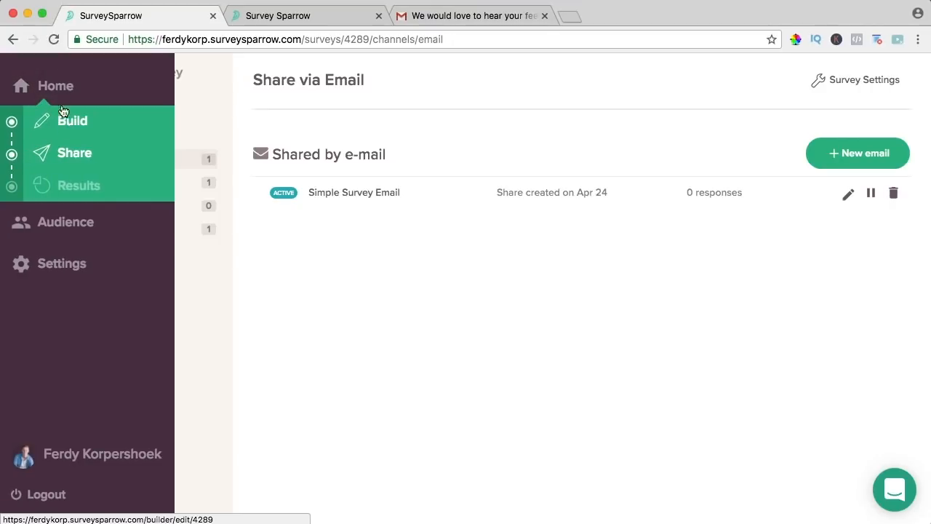
left_click(59, 89)
left_click(462, 237)
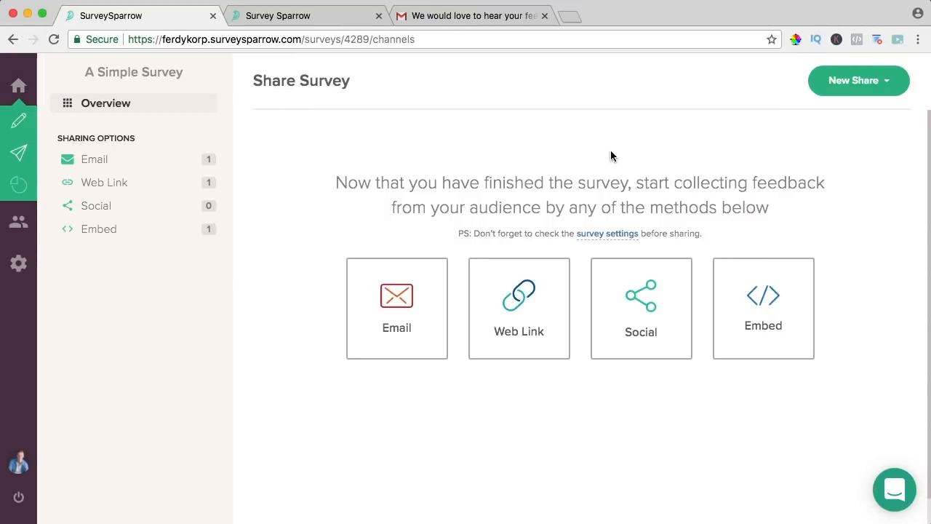
left_click(515, 305)
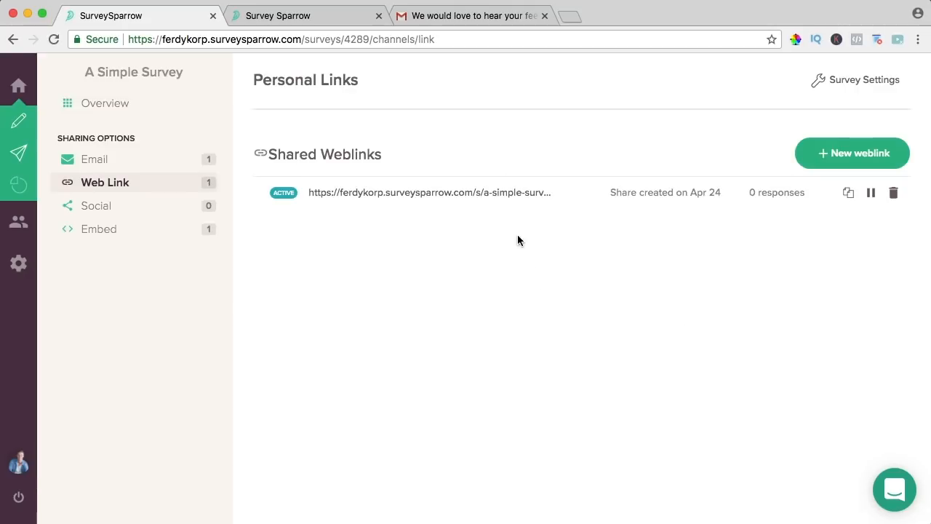
left_click(446, 197)
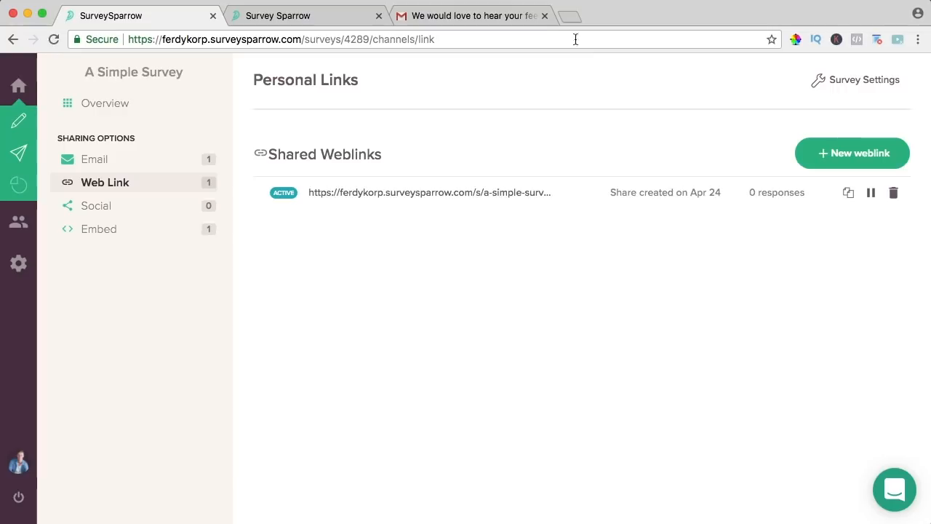
left_click(571, 17)
- Paste the copied 'A Simple Survey' web link into the new tab's address bar and load it
key("super+v")
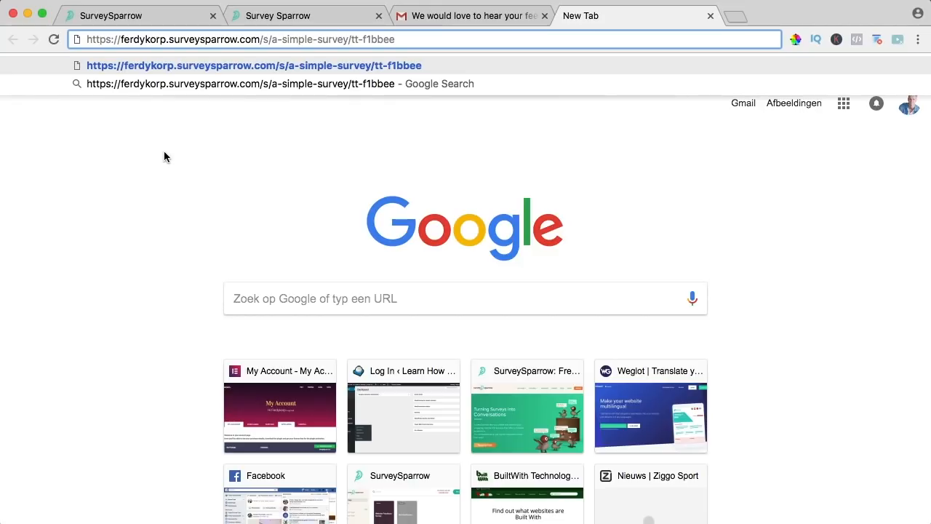
key("Return")
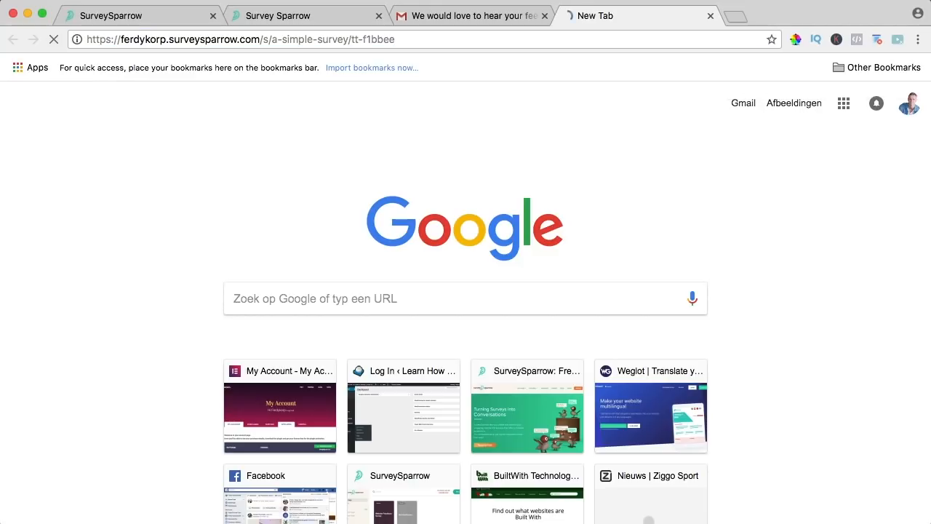
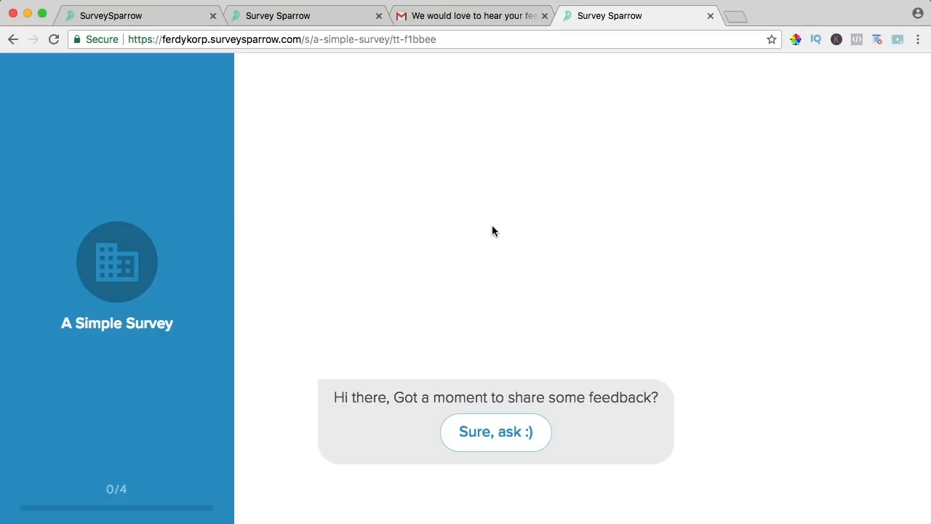
- Close the survey preview tab and bring up the Social sharing page for A Simple Survey
left_click(711, 16)
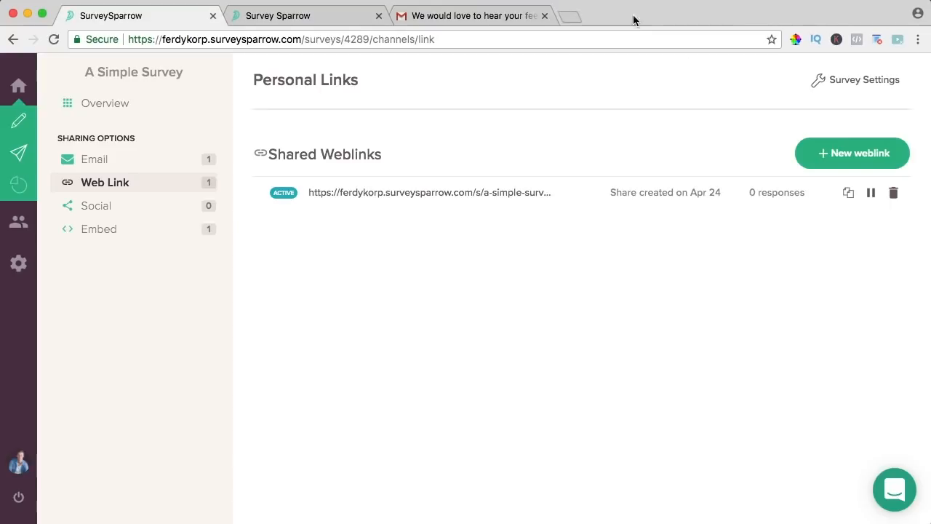
left_click(140, 210)
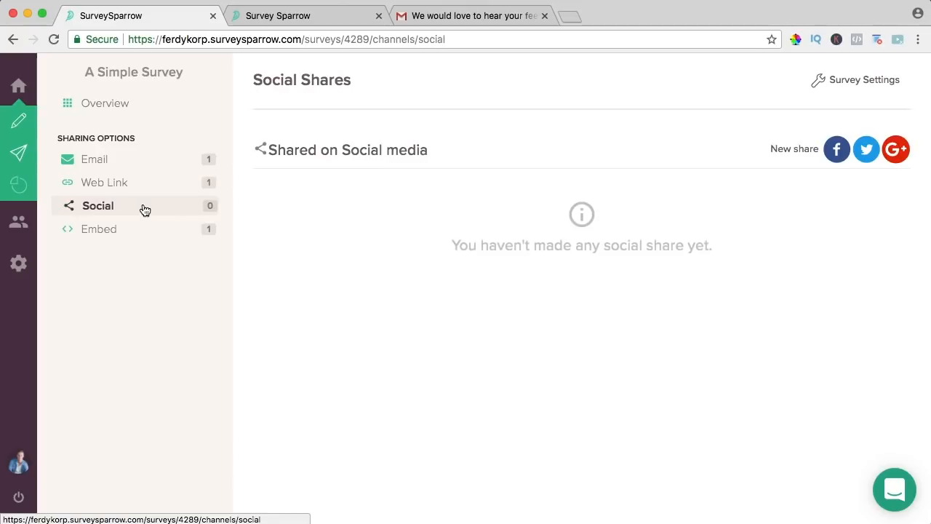
- Create a Facebook share of A Simple Survey and choose Save & Share
left_click(836, 149)
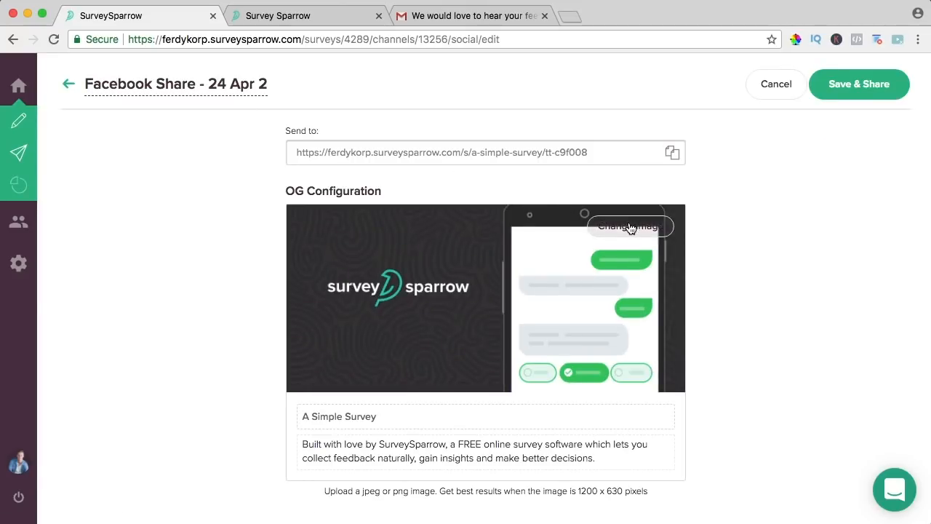
scroll(259, 191, "down", 1)
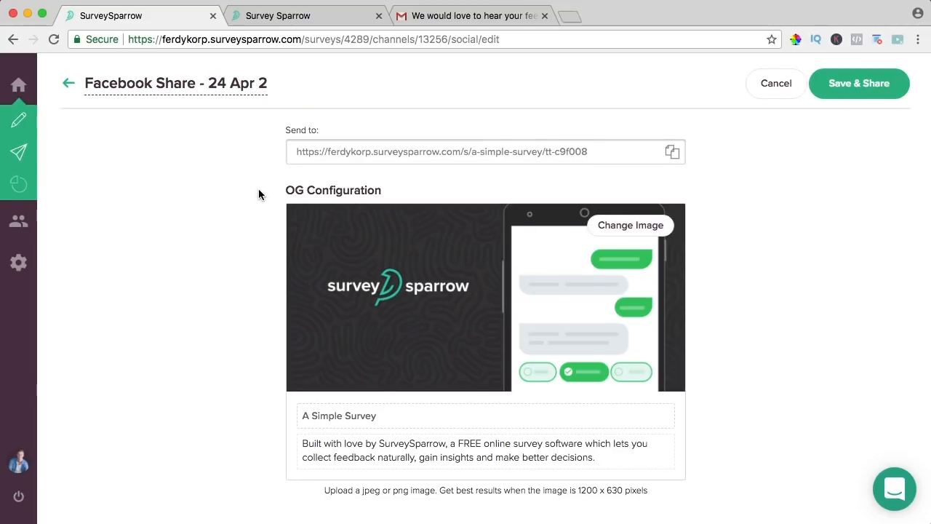
left_click_drag(100, 85, 208, 85)
left_click(214, 85)
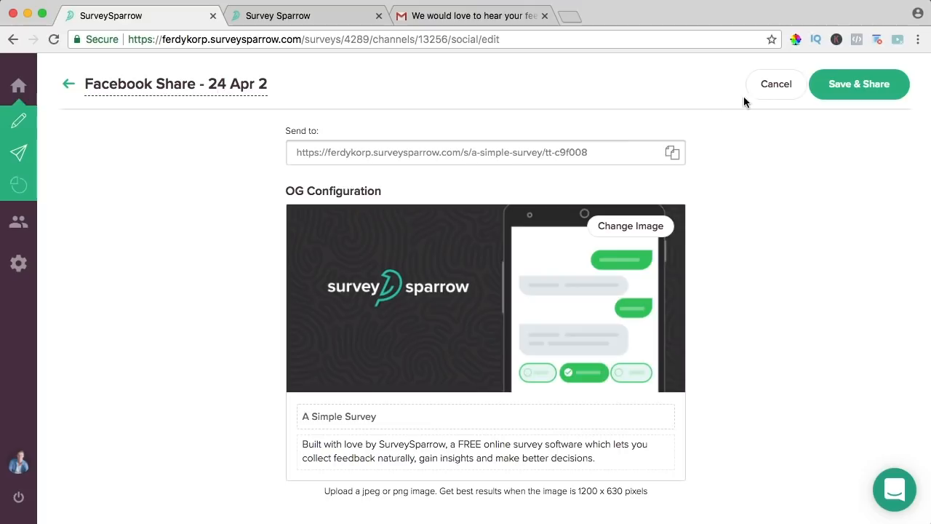
triple_click(369, 453)
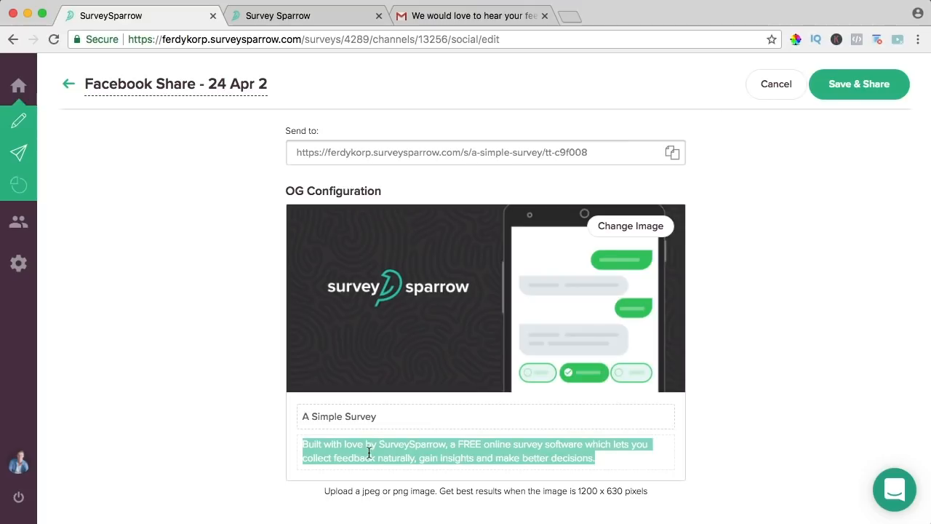
left_click(852, 104)
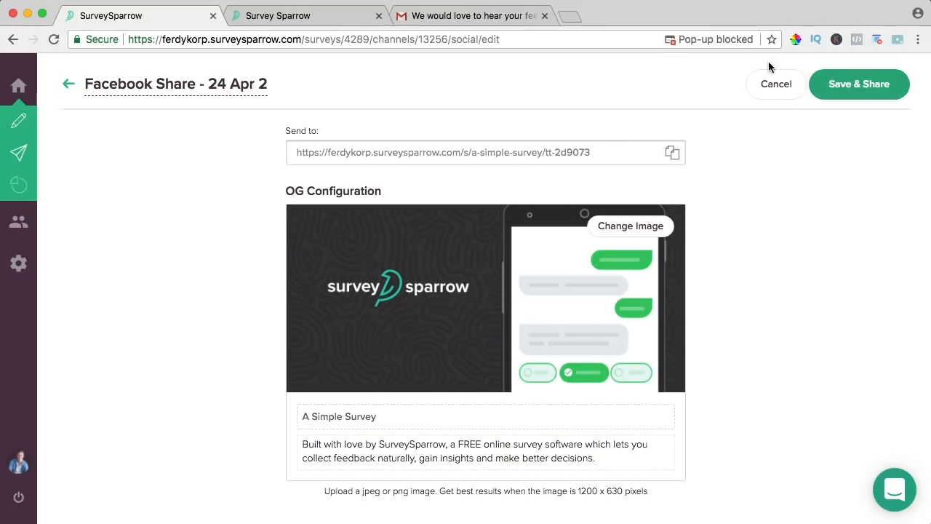
- Always allow pop-ups from the survey site, then Save & Share to Facebook again
left_click(718, 39)
left_click(561, 101)
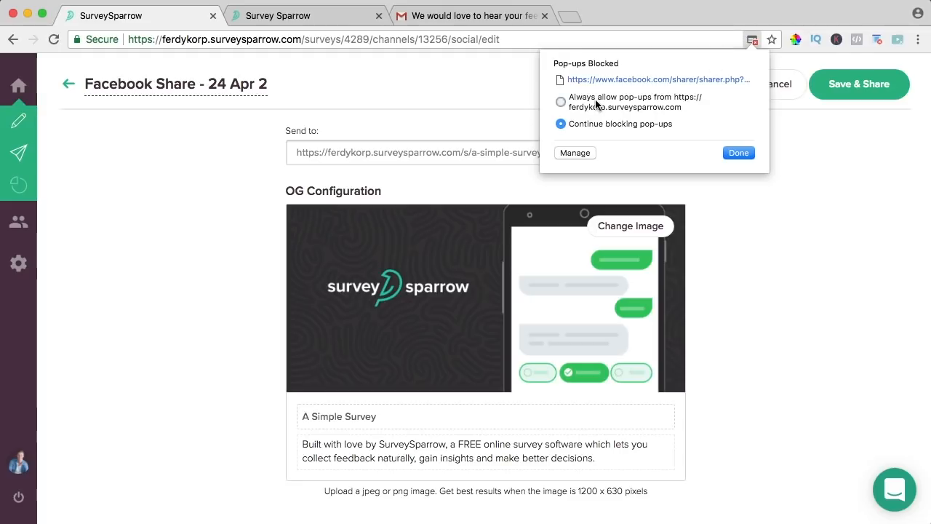
left_click(737, 153)
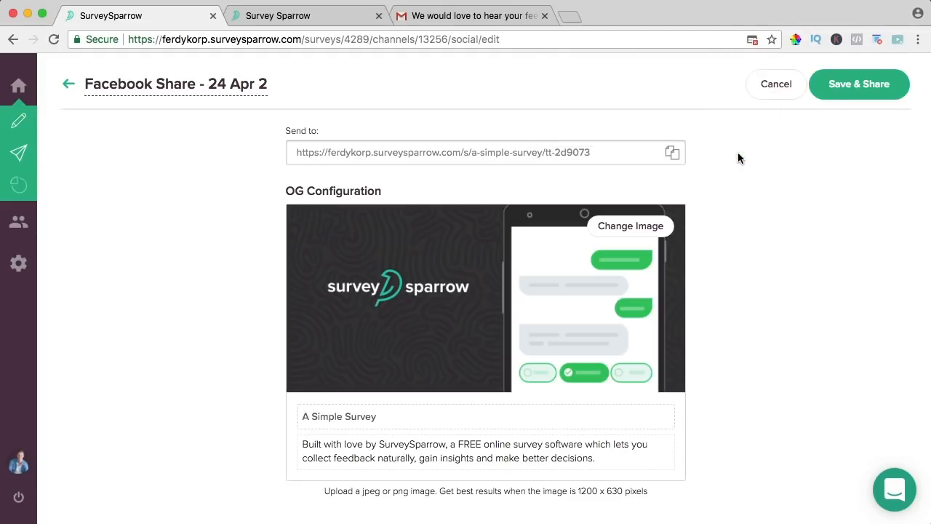
left_click(833, 85)
- Draft 'Hi, I am making a tutorial on SurveySparrow. Can you fill in this survey so', then leave without posting
mouse_move(754, 57)
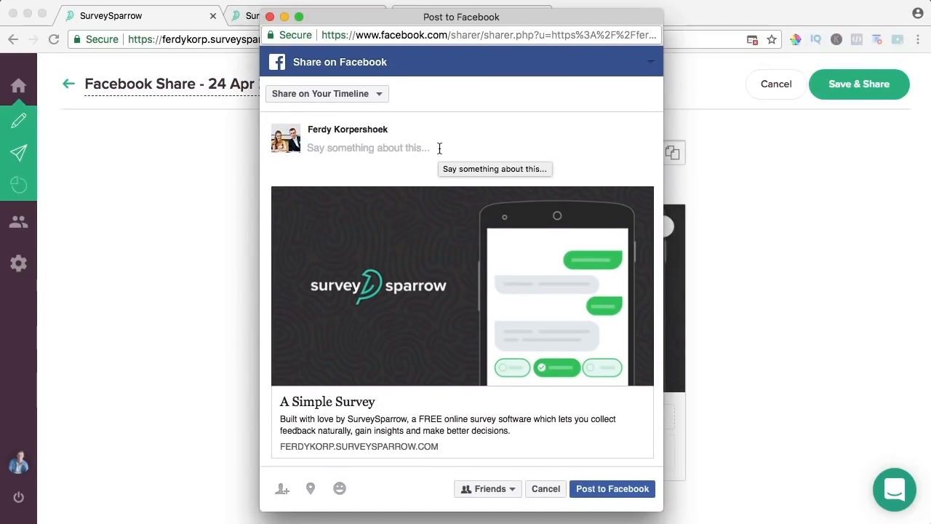
type("Hi, I am making a tutorial on")
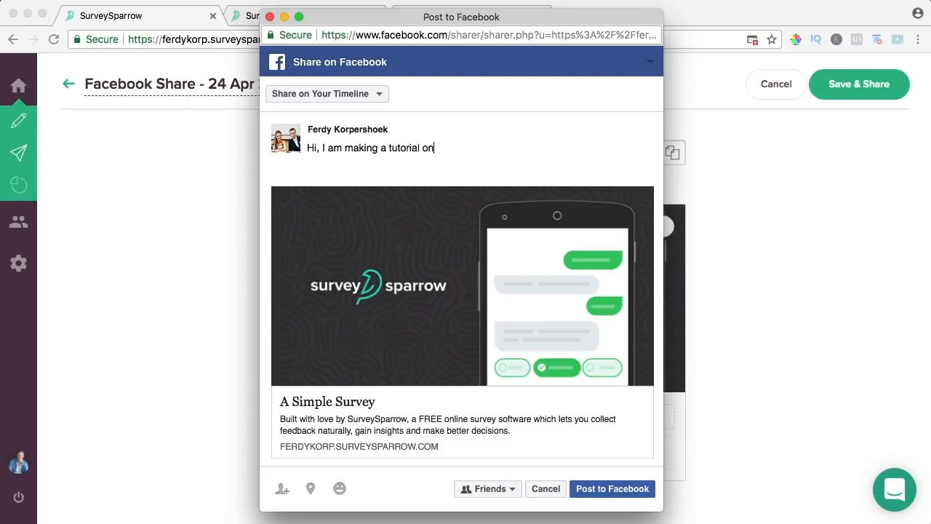
type(" SurveySparrow. Can yo")
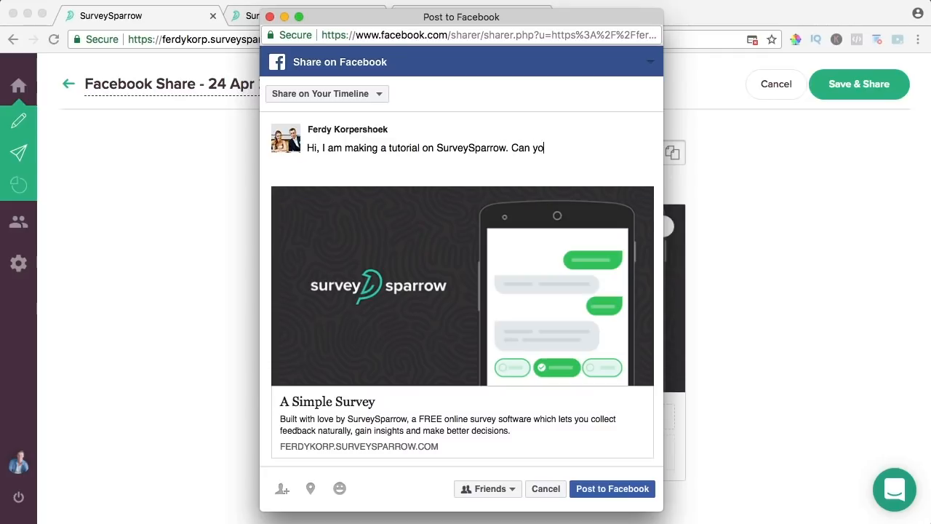
type("u fill in this survey ")
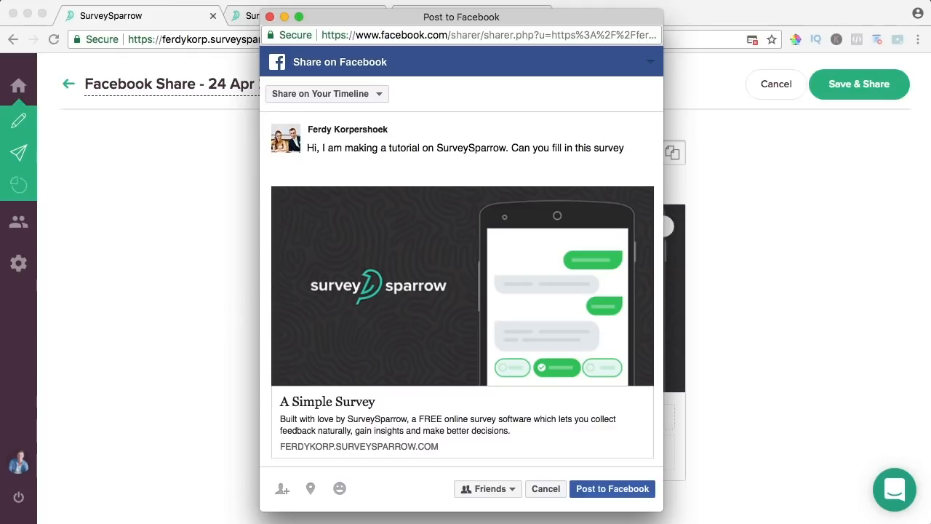
type("so I get some information.")
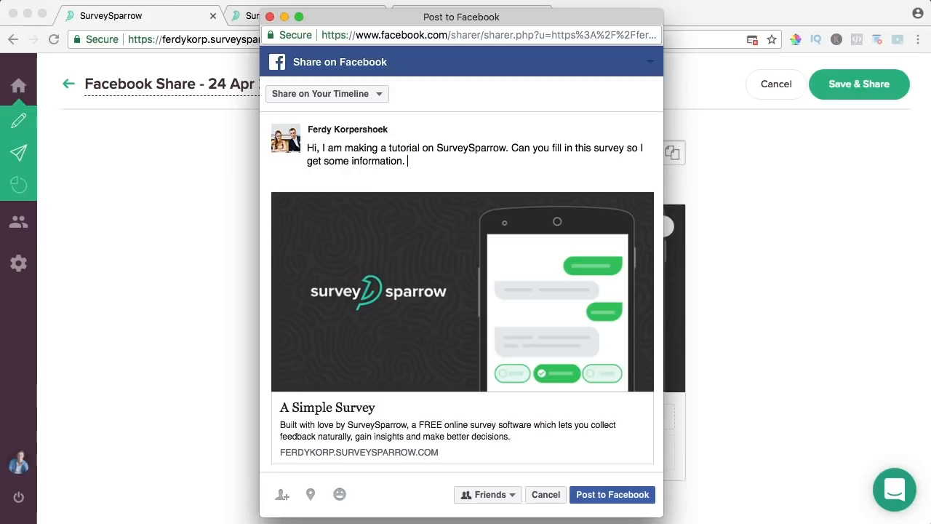
left_click_drag(539, 26, 326, 33)
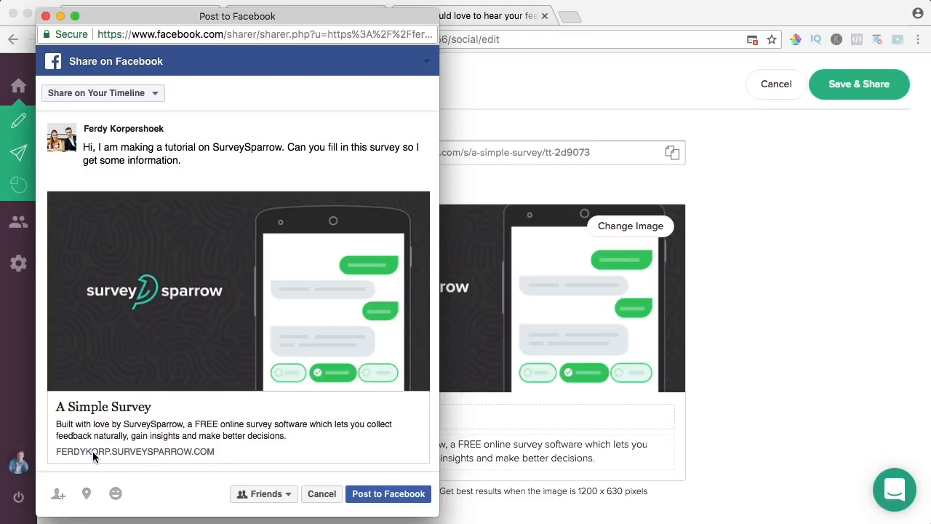
left_click_drag(182, 28, 508, 26)
left_click(372, 15)
left_click(565, 203)
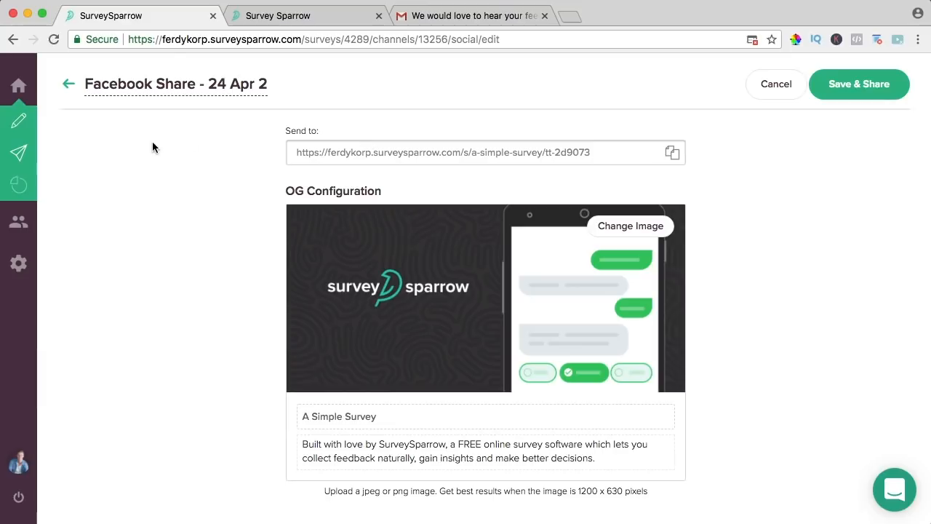
- Cancel the Facebook share, rename Embed Share - 1 to 'Simple Survey Embed', and set it to User Invoked
left_click(771, 86)
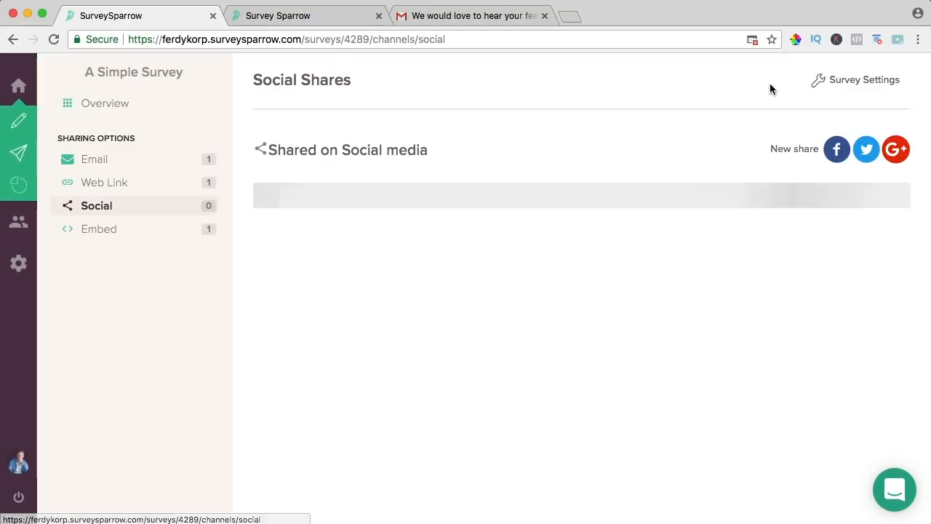
left_click(121, 234)
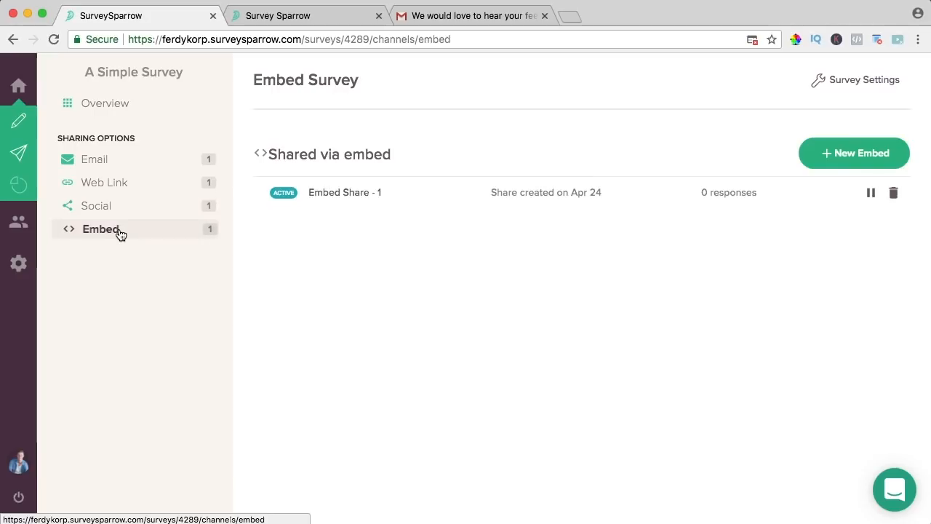
left_click(332, 198)
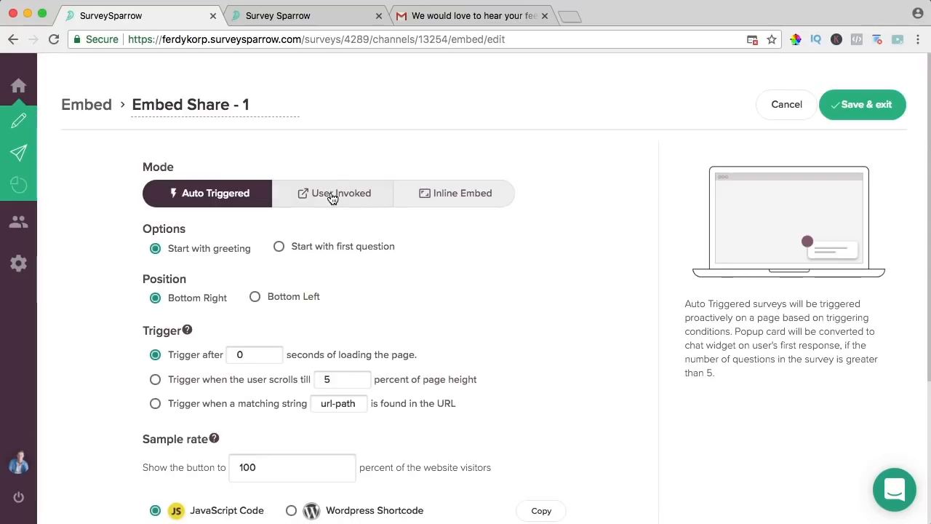
left_click(206, 101)
type("Si")
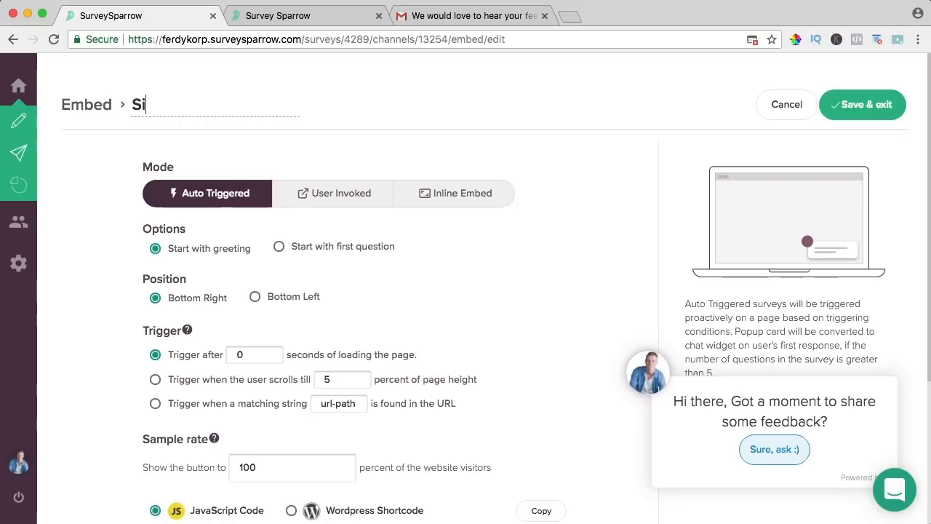
type("mple Survey Embed")
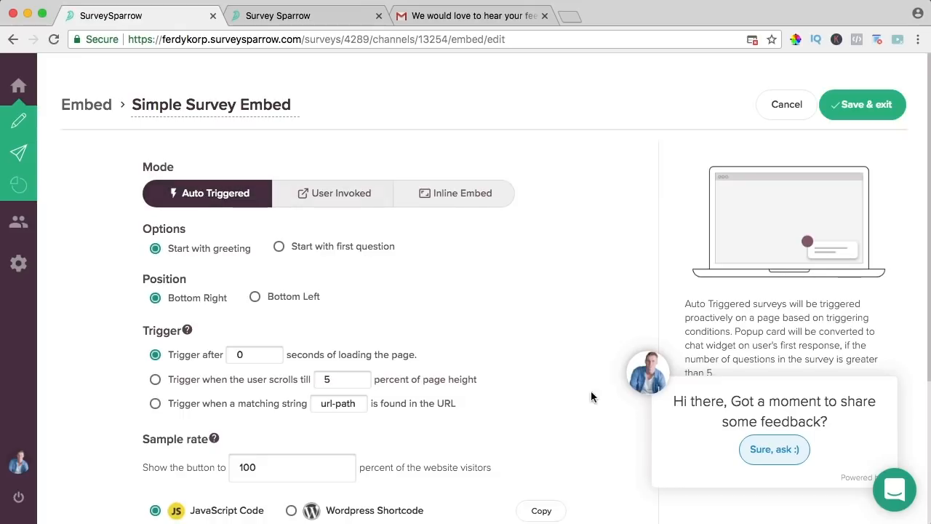
left_click(334, 198)
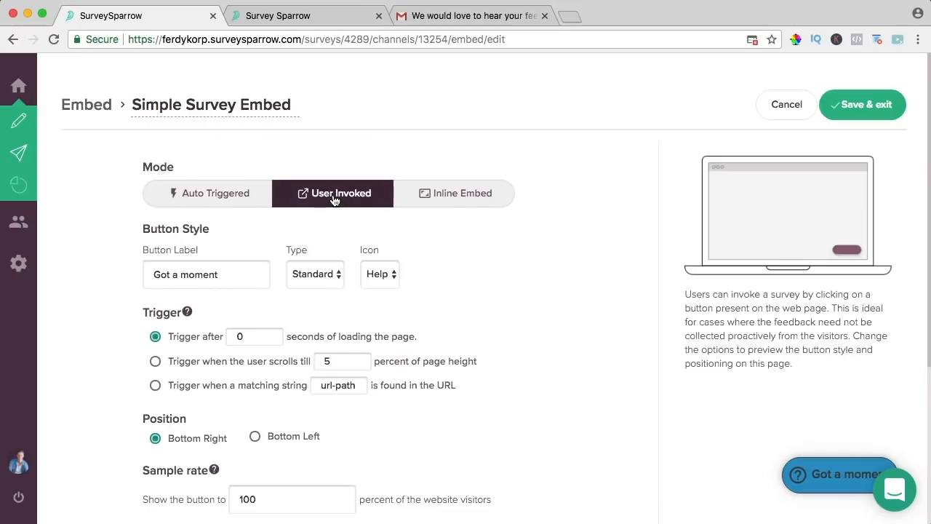
- Test the 'Got a moment' preview by answering Yes and The User Experience, then close it
left_click(854, 480)
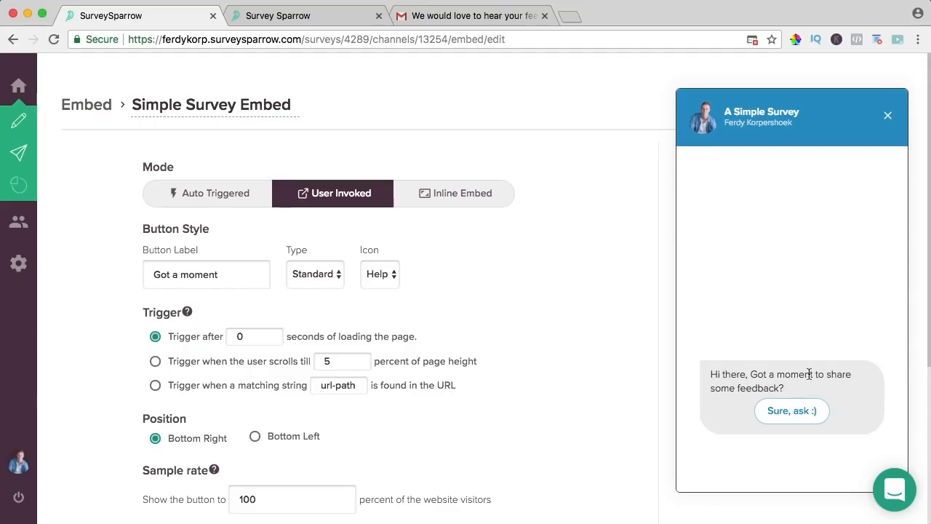
left_click(789, 411)
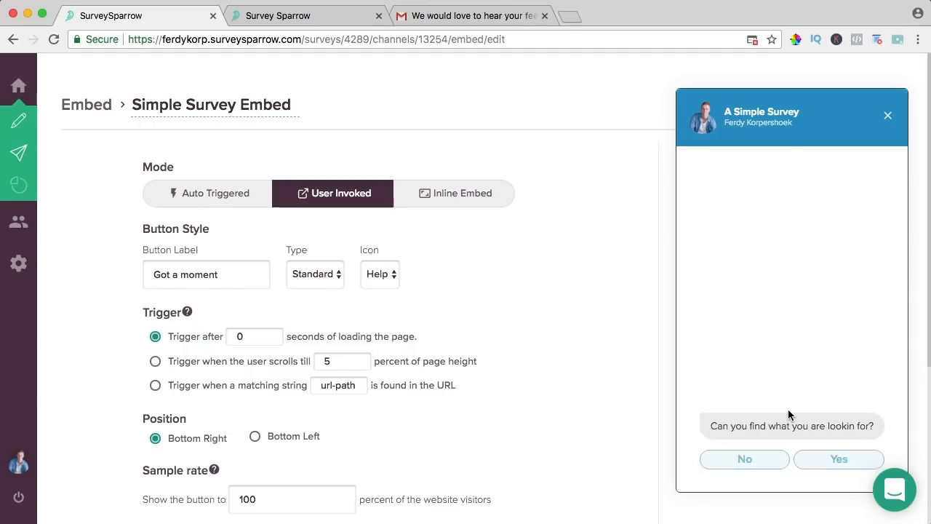
left_click(824, 459)
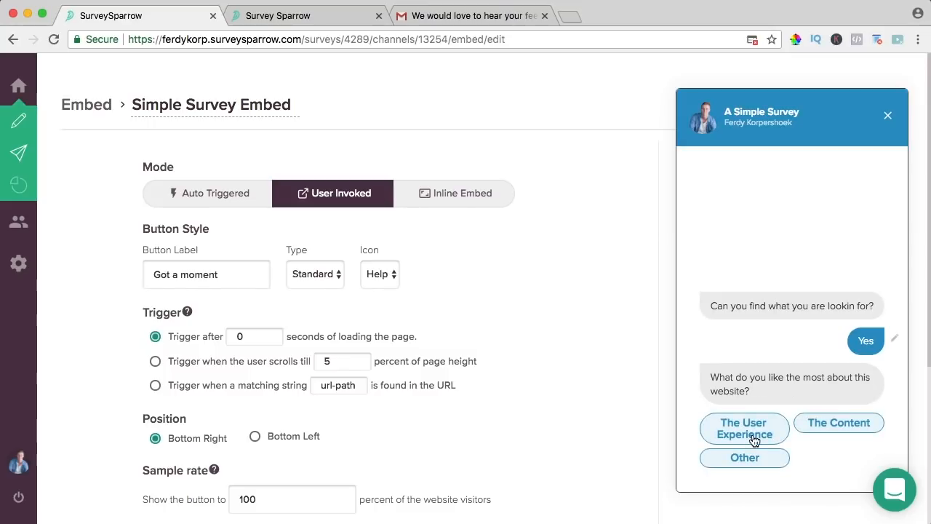
left_click(754, 438)
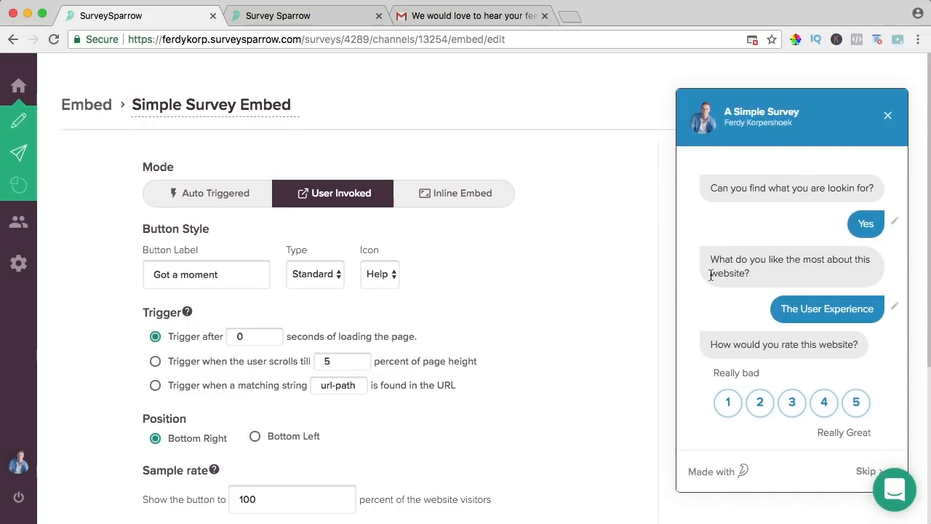
left_click(888, 117)
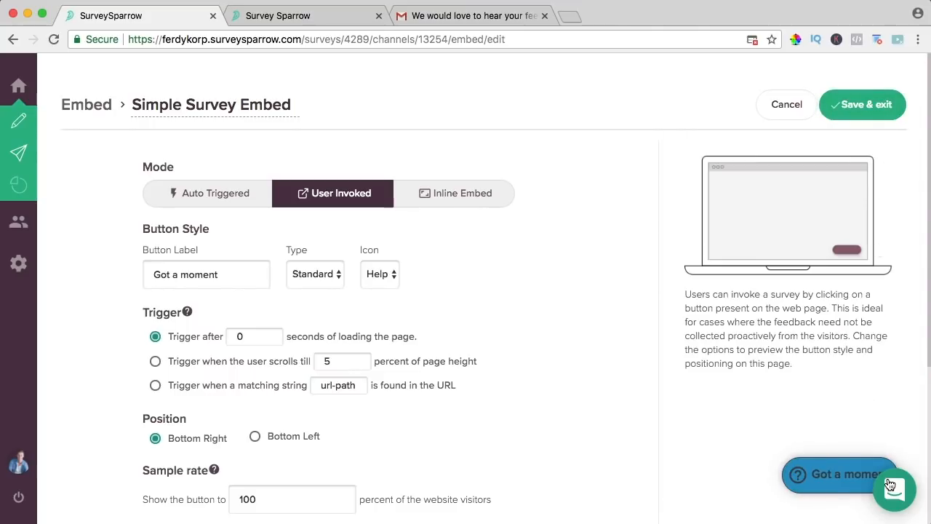
- Toggle between Auto Triggered and User Invoked, then switch the embed to Inline Embed
left_click(237, 194)
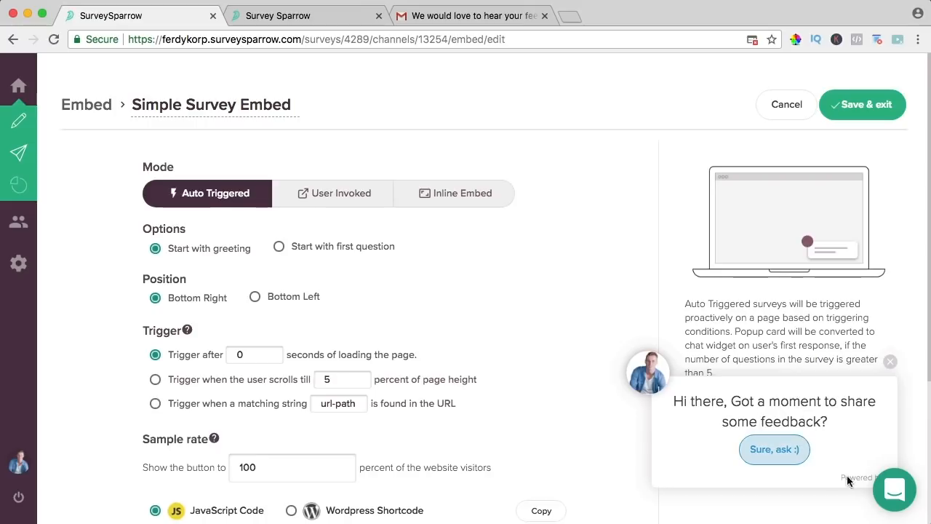
left_click(344, 198)
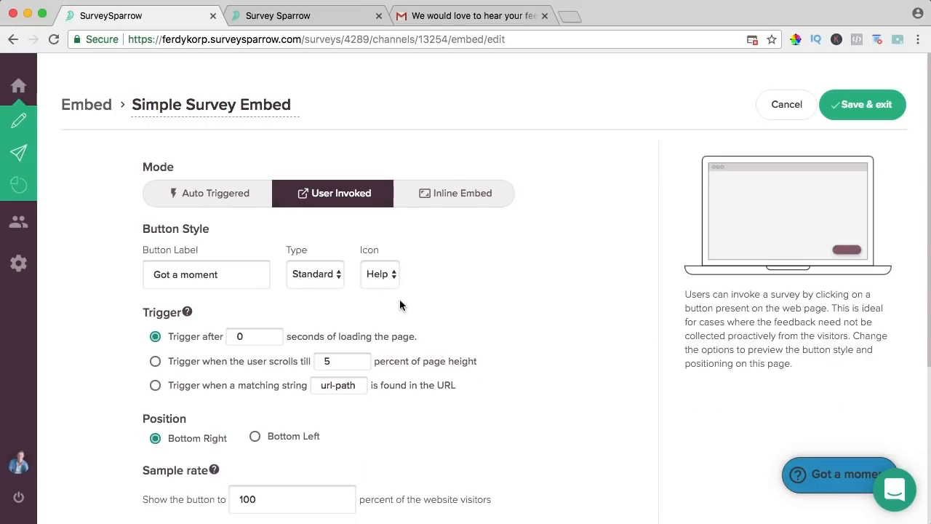
left_click(214, 200)
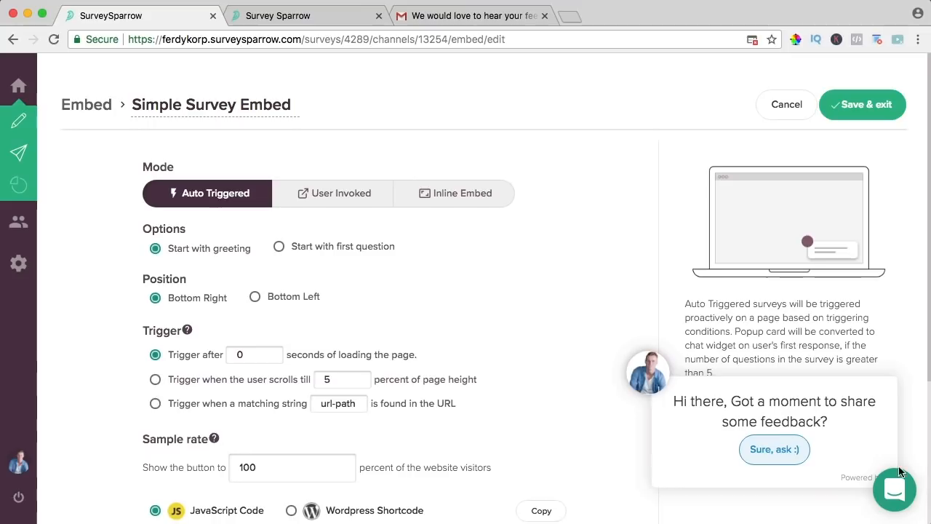
left_click(454, 199)
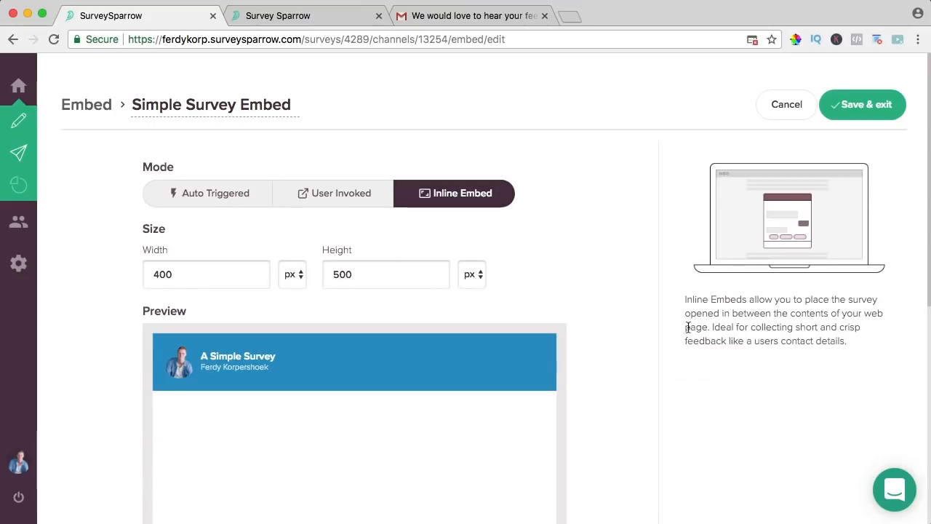
- Switch the embed code to the Wordpress Shortcode version
scroll(582, 236, "down", 5)
scroll(467, 206, "down", 2)
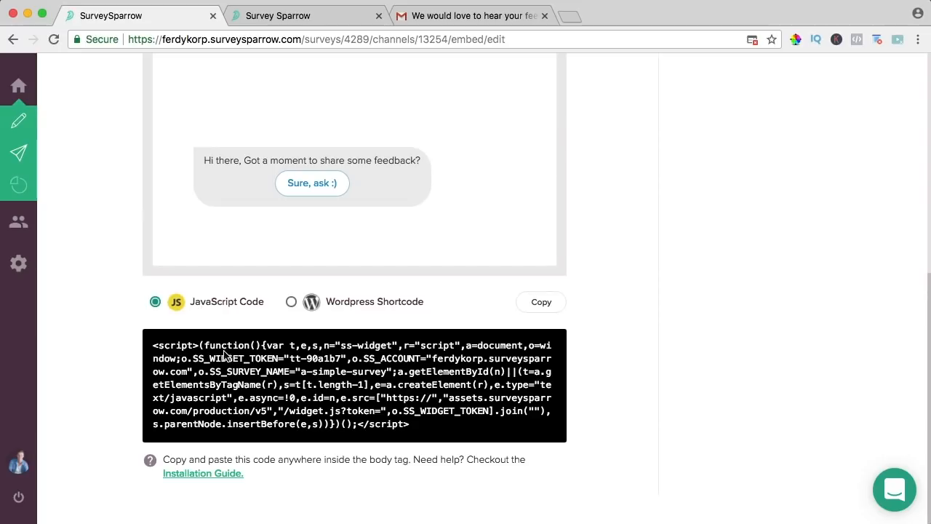
left_click(291, 301)
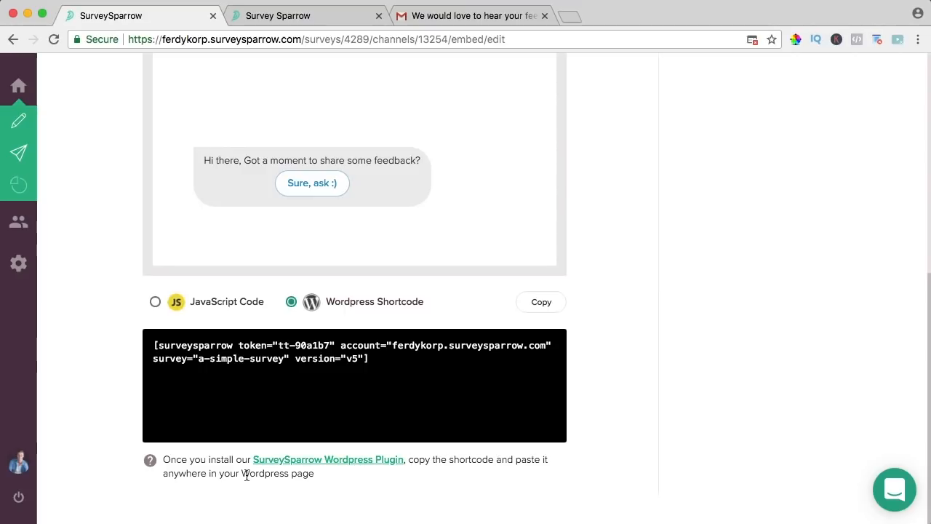
- Load the user's own WordPress website in a new browser tab
left_click(570, 15)
type("ferdykorpershoek.com")
key("Return")
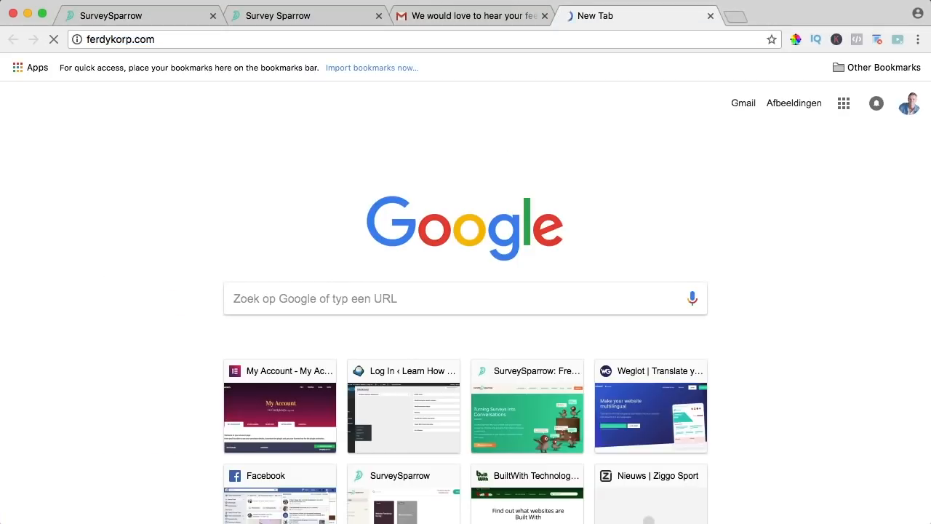
- Edit the About page in the full-screen Avia builder and drop a Code Block below the About text
mouse_move(211, 62)
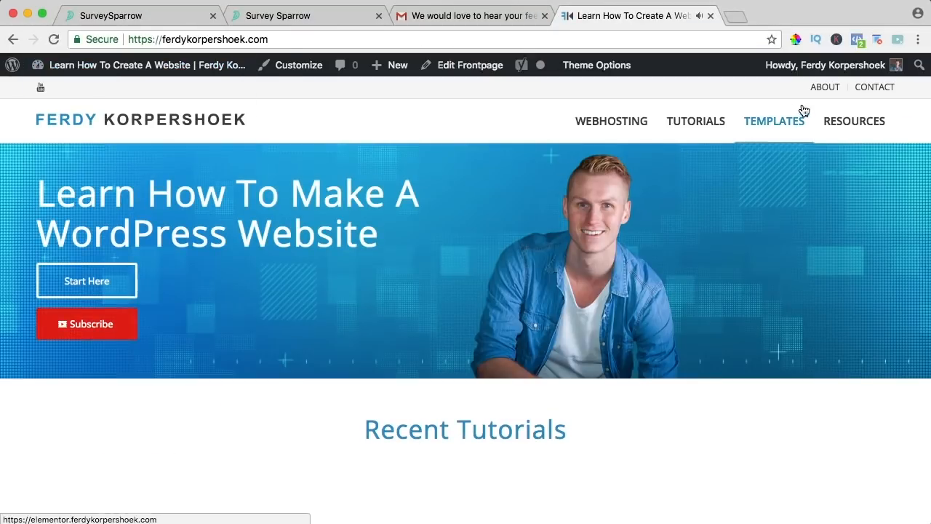
left_click(825, 89)
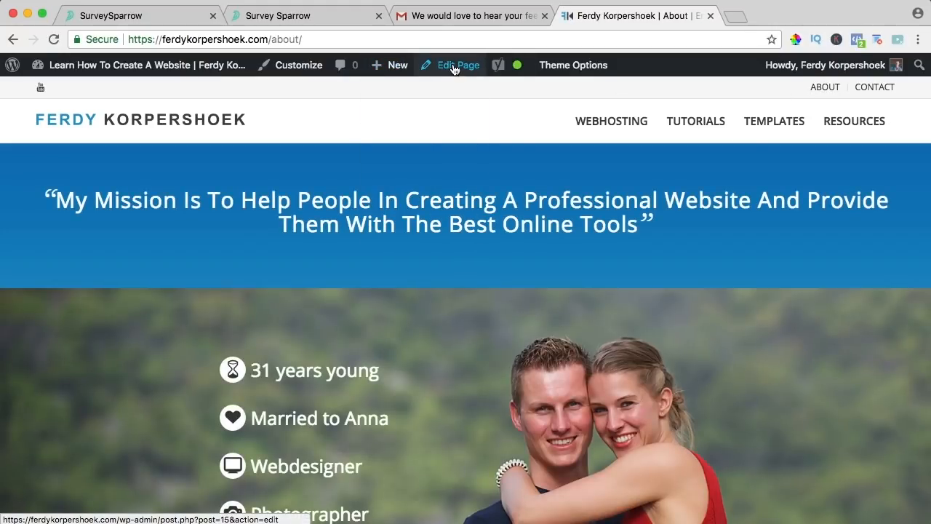
left_click(453, 69)
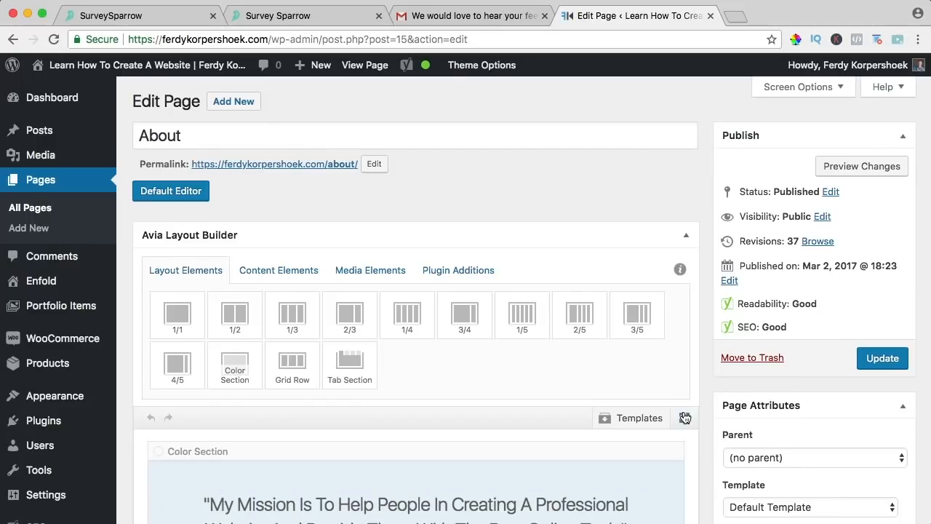
left_click(684, 420)
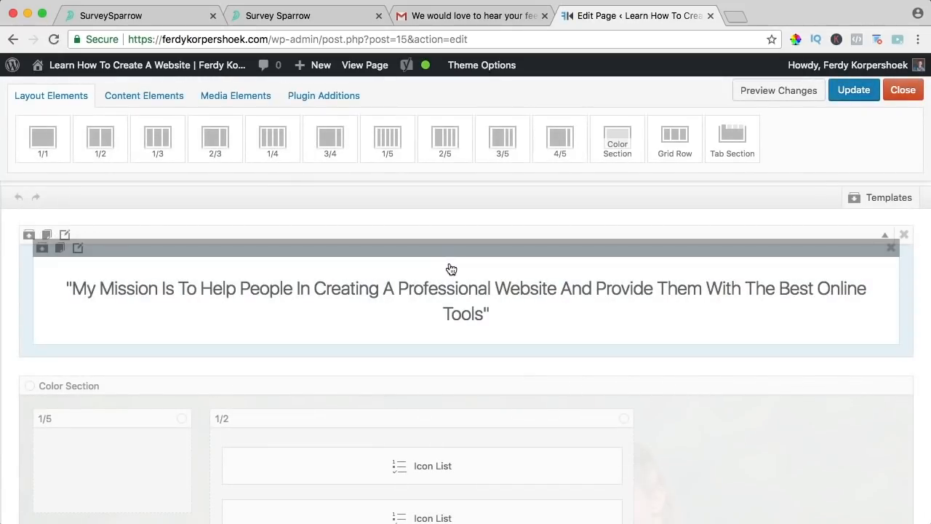
scroll(451, 269, "down", 5)
scroll(451, 269, "down", 15)
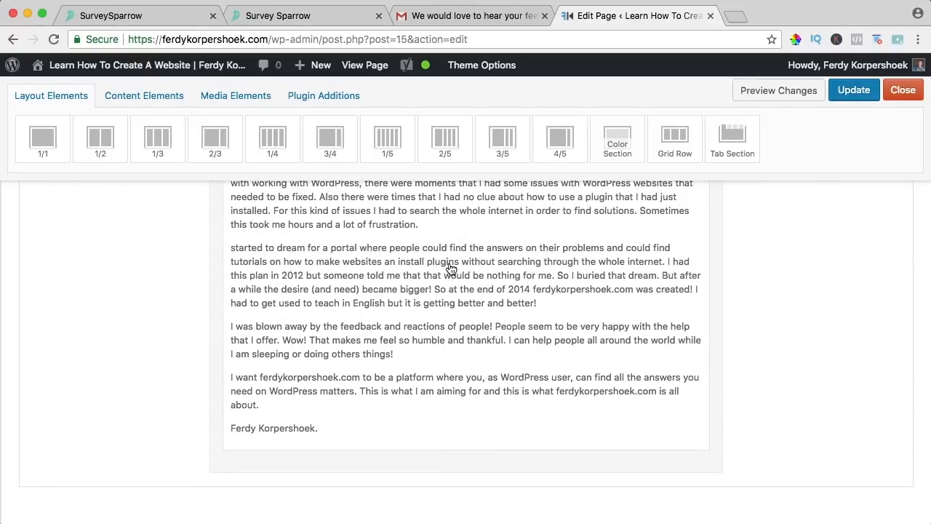
left_click(137, 100)
left_click_drag(156, 243, 357, 469)
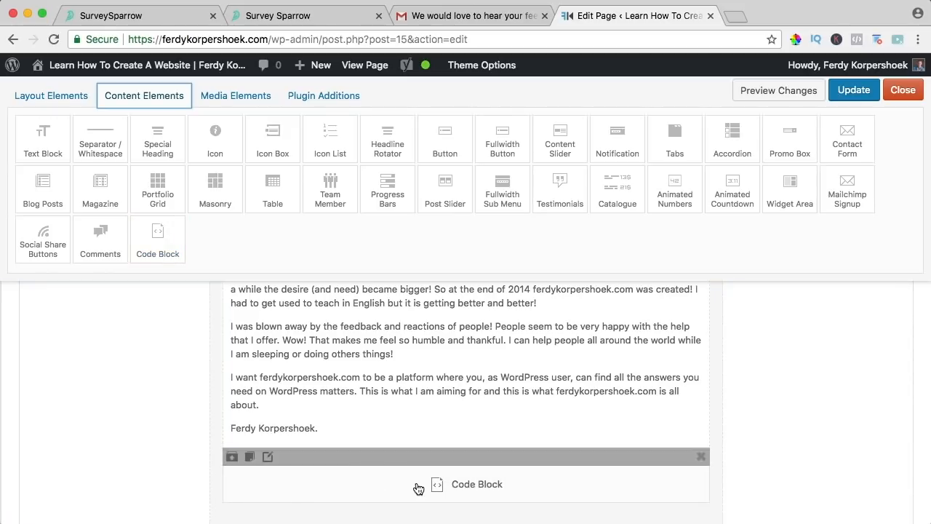
- Paste the SurveySparrow shortcode into the About page's Code Block, save it, and update the page
left_click(416, 482)
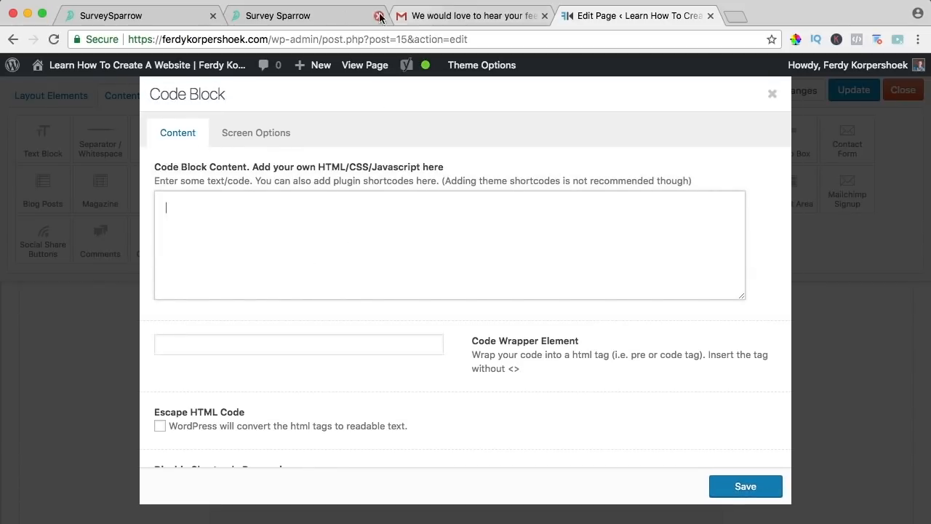
left_click(174, 20)
left_click(405, 373)
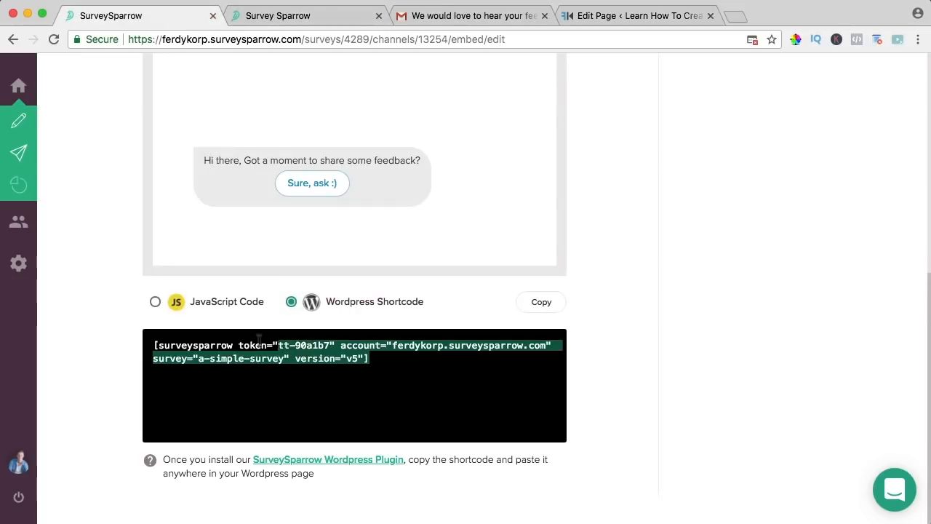
left_click(589, 17)
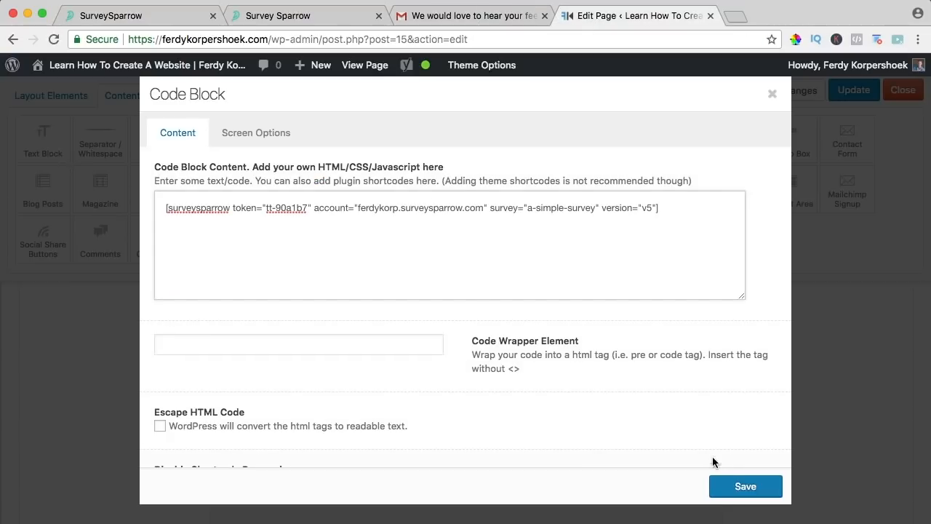
left_click(743, 485)
left_click(852, 89)
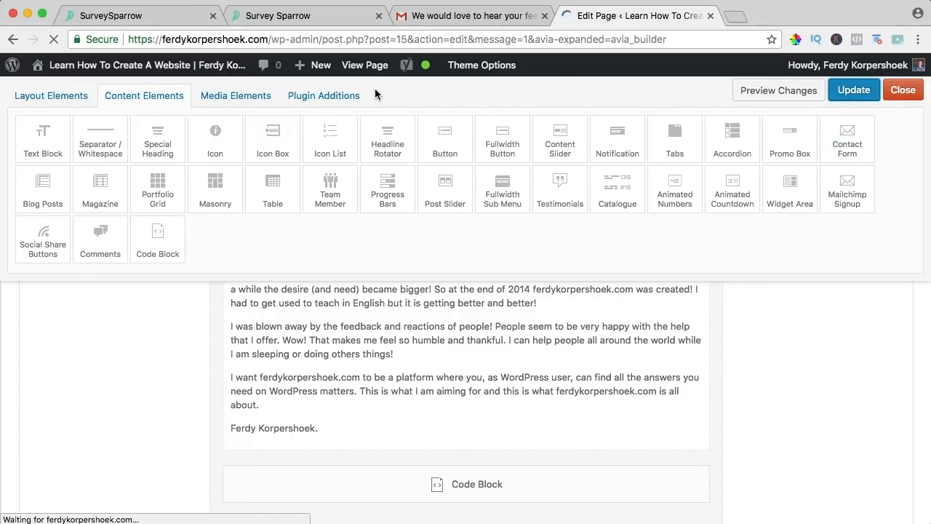
- View the live About page, where the shortcode appears as plain text, then open the admin Dashboard
left_click(367, 67)
scroll(708, 171, "down", 20)
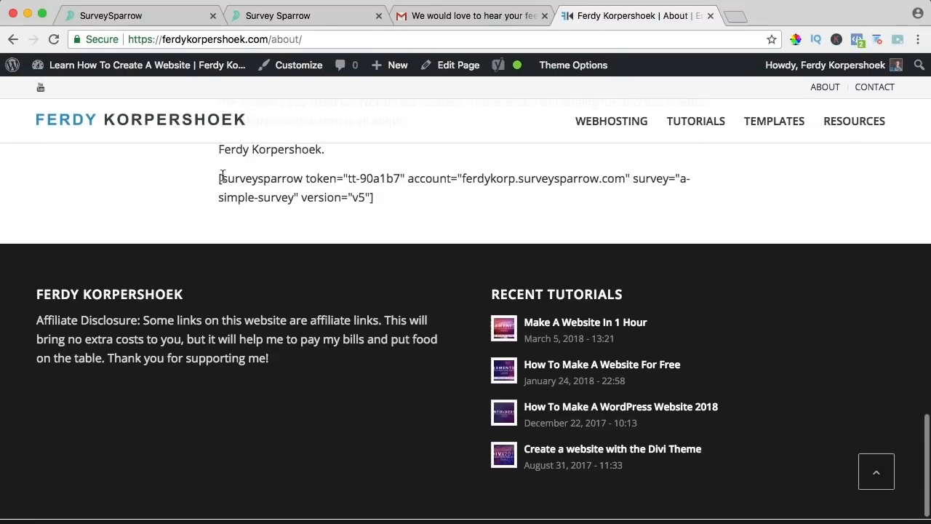
left_click(122, 69)
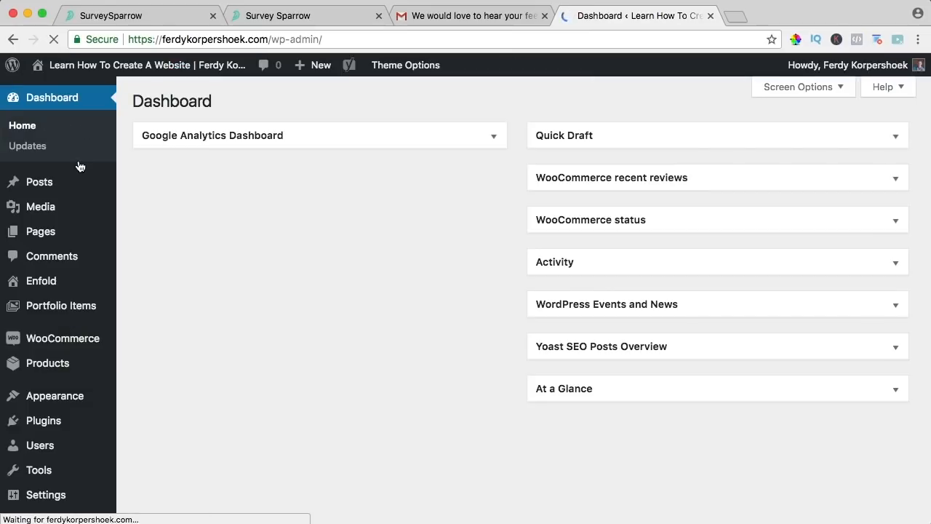
- Search Add Plugins for 'Surveysparrow', then install and activate the SurveySparrow plugin
mouse_move(54, 422)
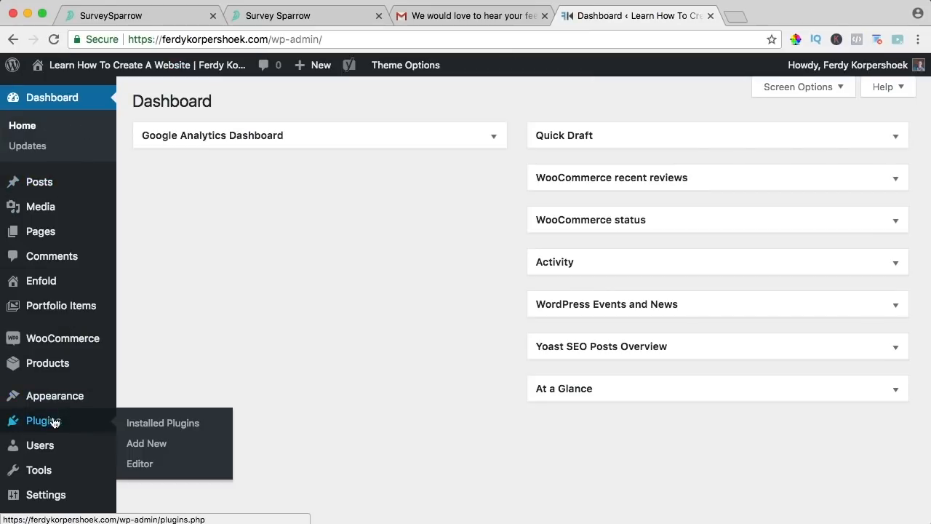
left_click(149, 445)
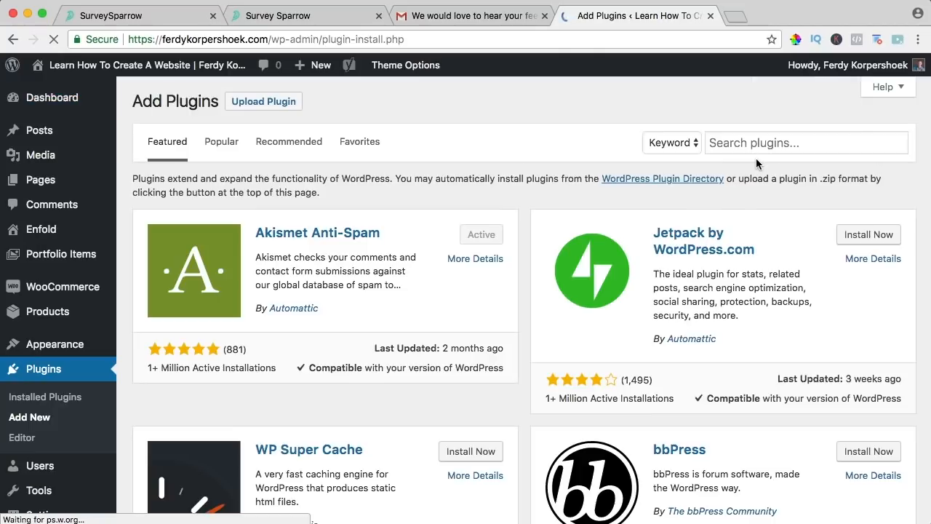
left_click(736, 142)
type("S")
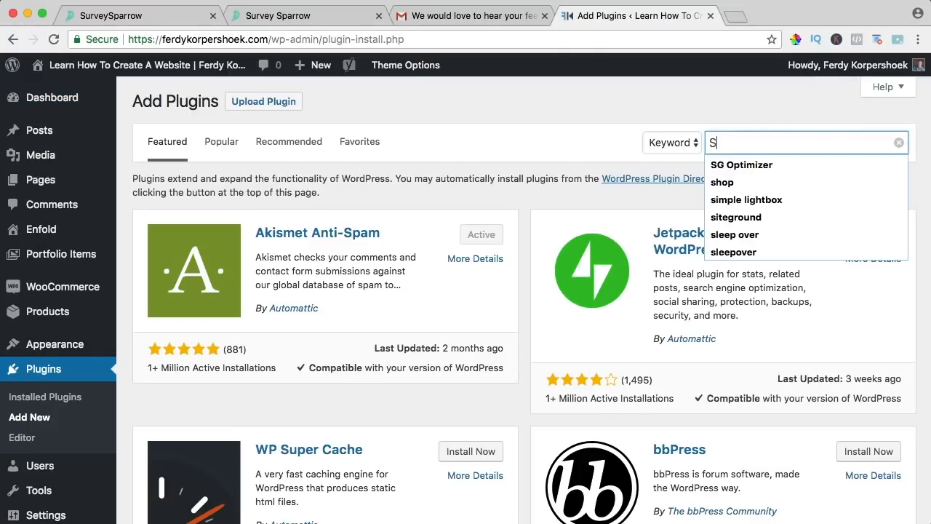
type("urveysparrow")
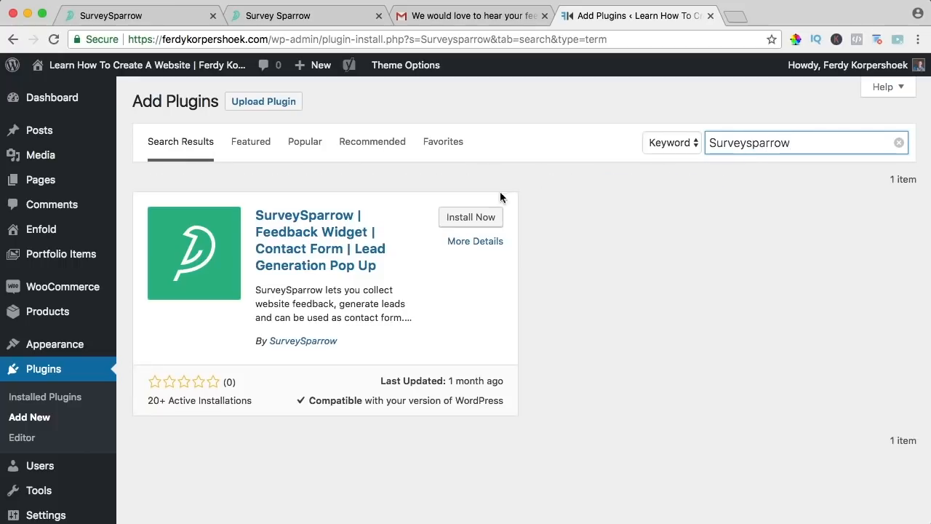
left_click(466, 222)
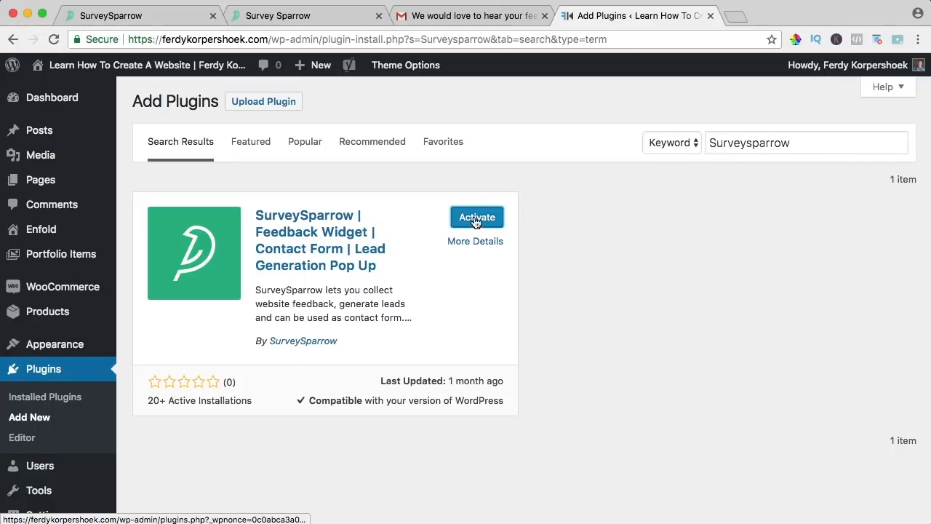
left_click(476, 218)
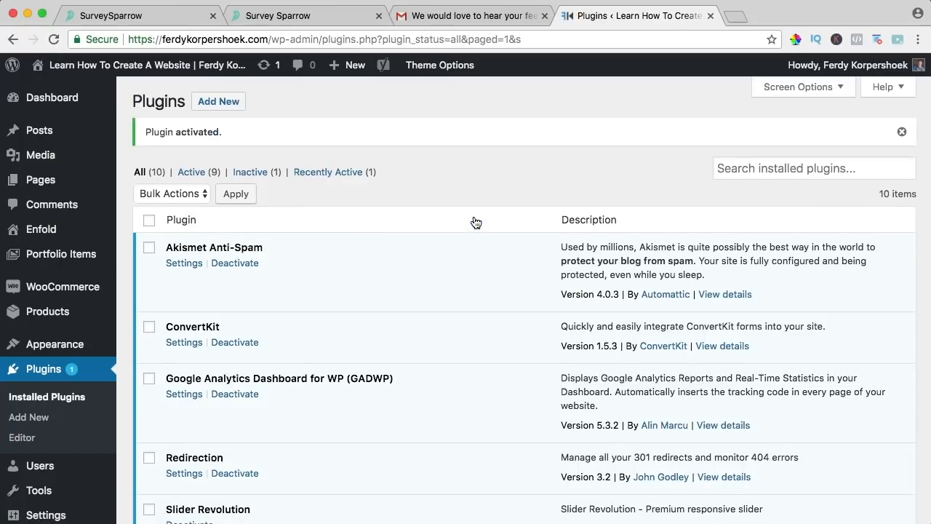
- Visit the live WordPress website and scroll down its About page
left_click(172, 67)
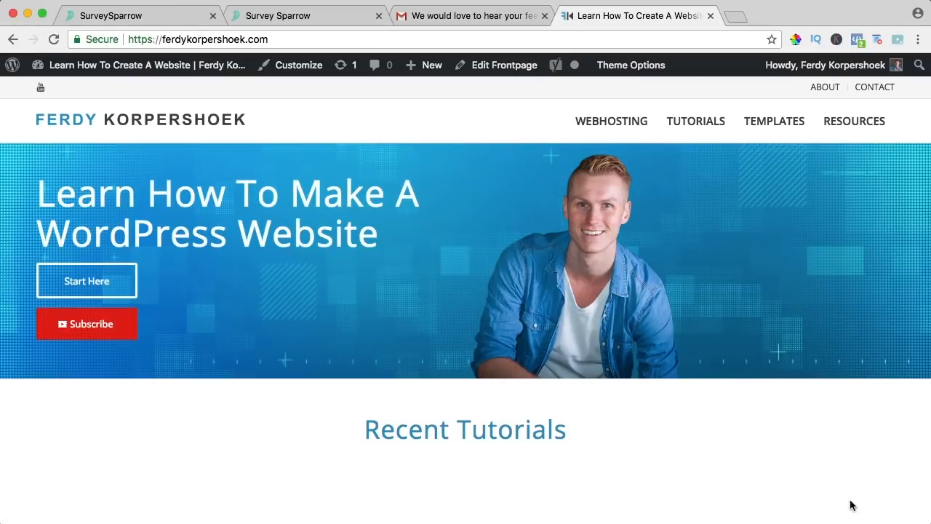
left_click(830, 87)
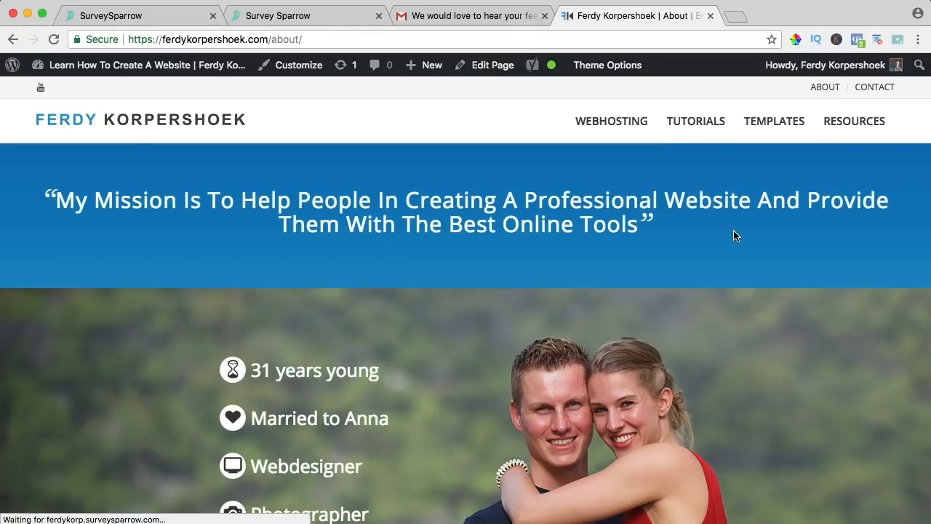
scroll(733, 231, "down", 10)
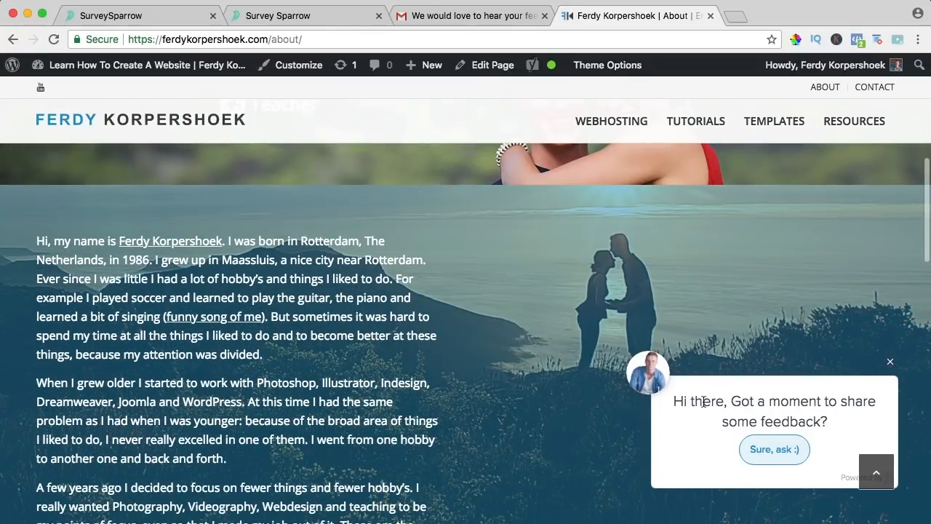
- Take the embedded survey: Yes, The User Experience, 5 out of 5, Yes; then close the thank-you message
left_click(775, 448)
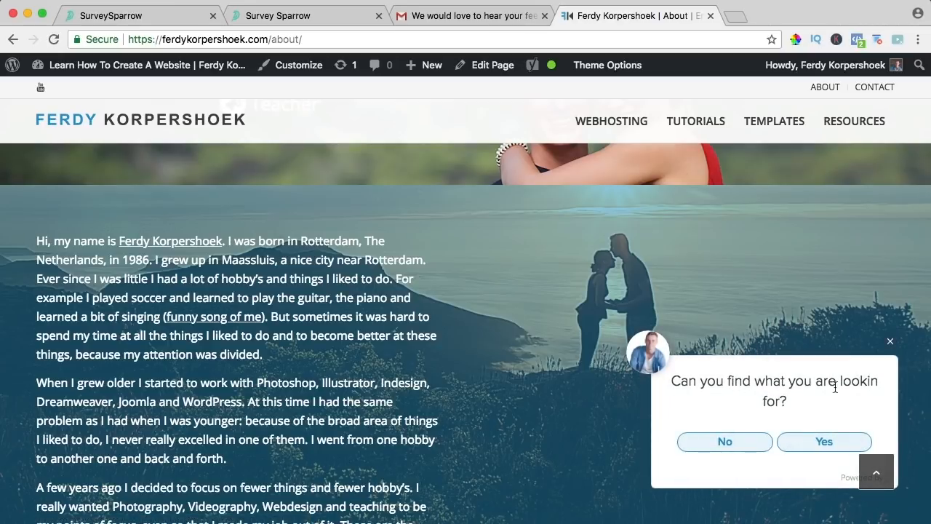
left_click(816, 443)
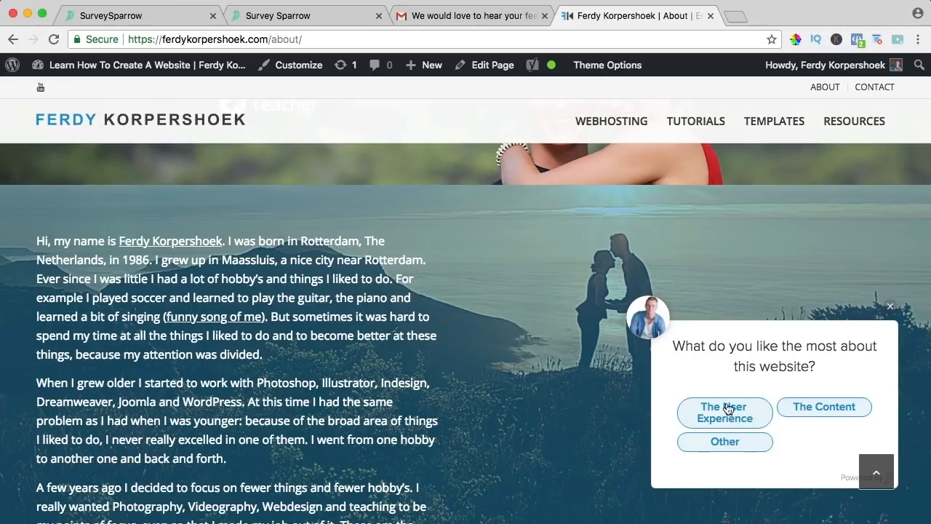
left_click(720, 412)
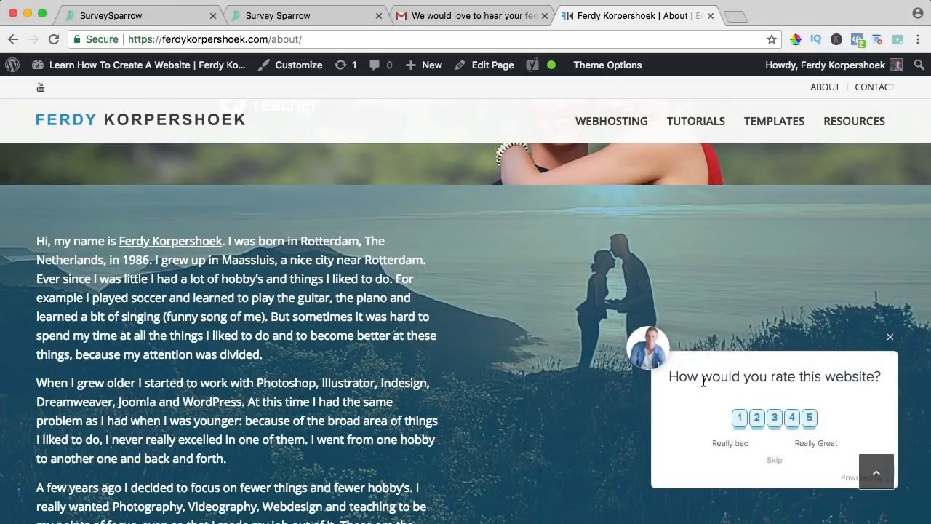
left_click(809, 418)
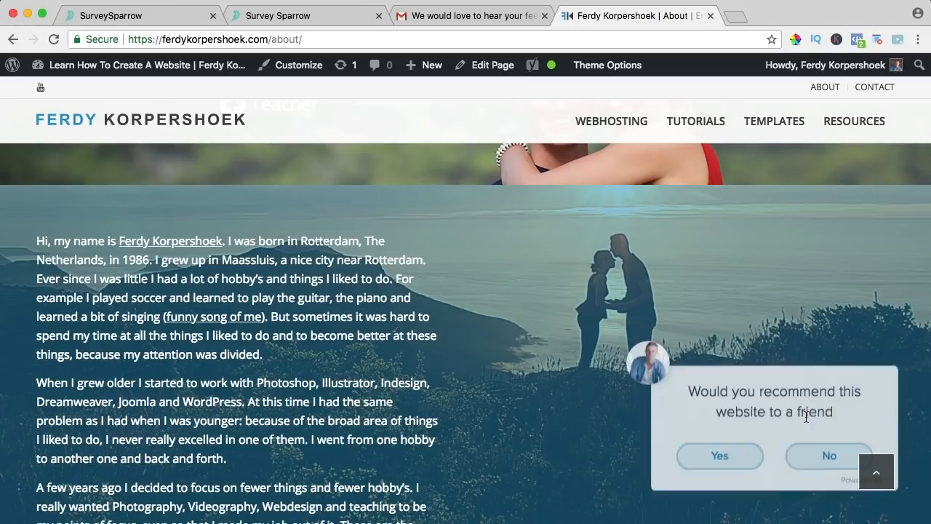
left_click(727, 452)
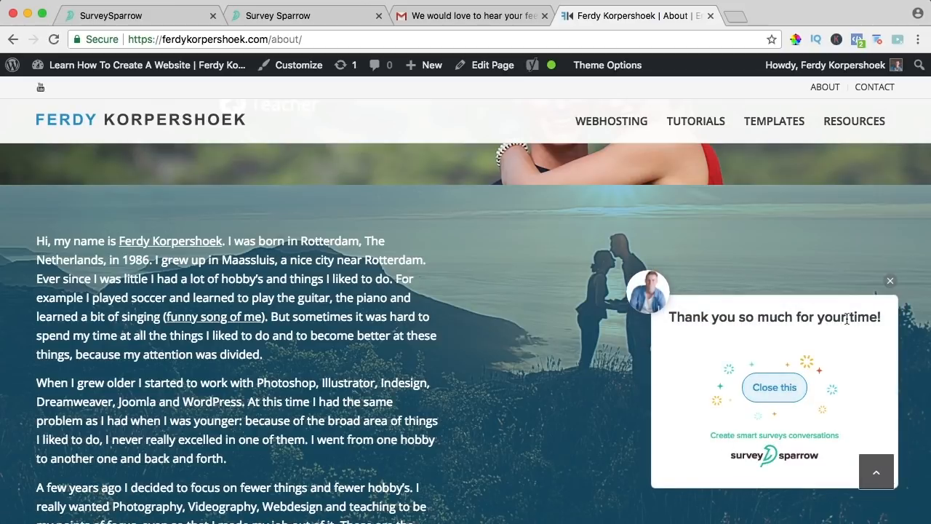
left_click(768, 394)
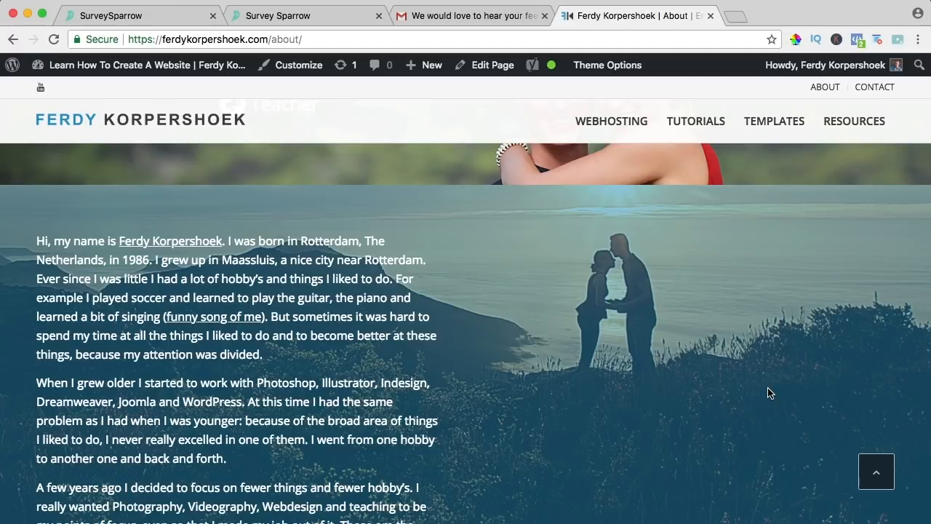
scroll(529, 364, "down", 10)
scroll(538, 352, "up", 15)
scroll(535, 358, "up", 3)
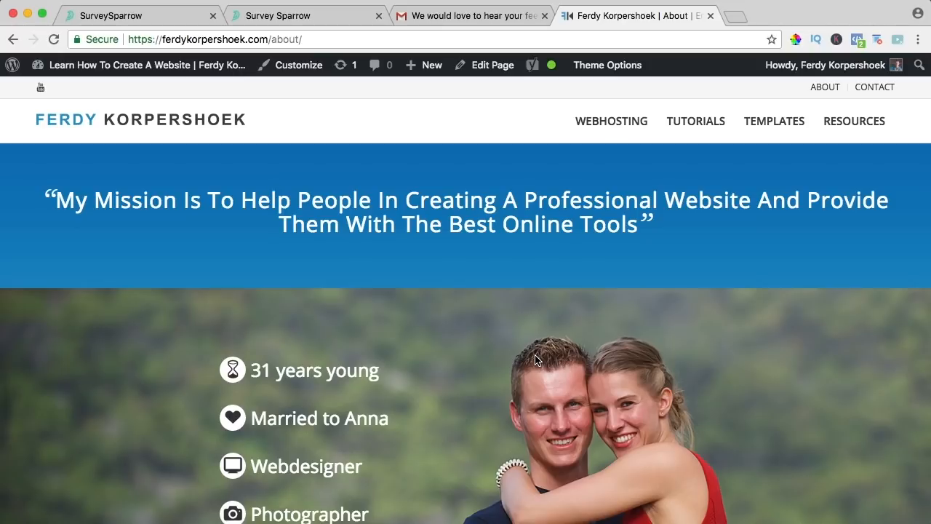
- Back in SurveySparrow, go from the surveys list to the Start a new survey page
left_click(171, 23)
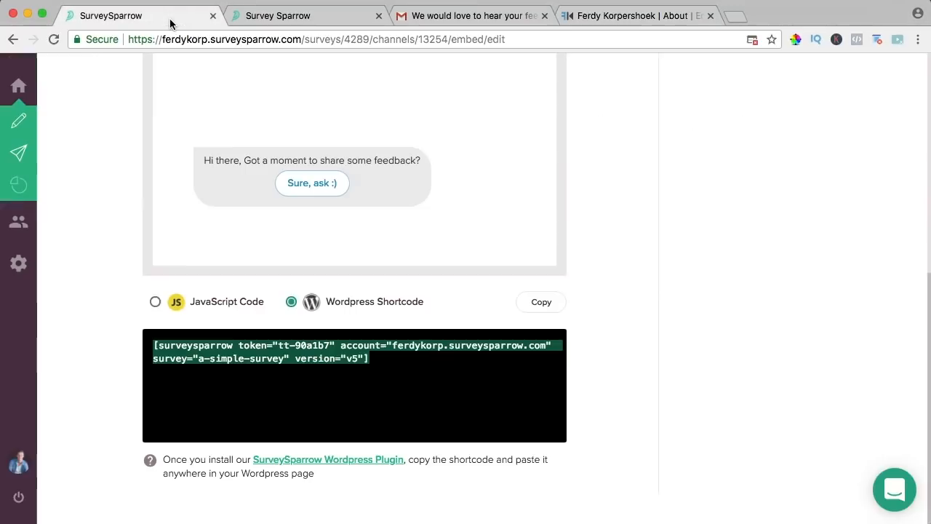
scroll(108, 196, "up", 5)
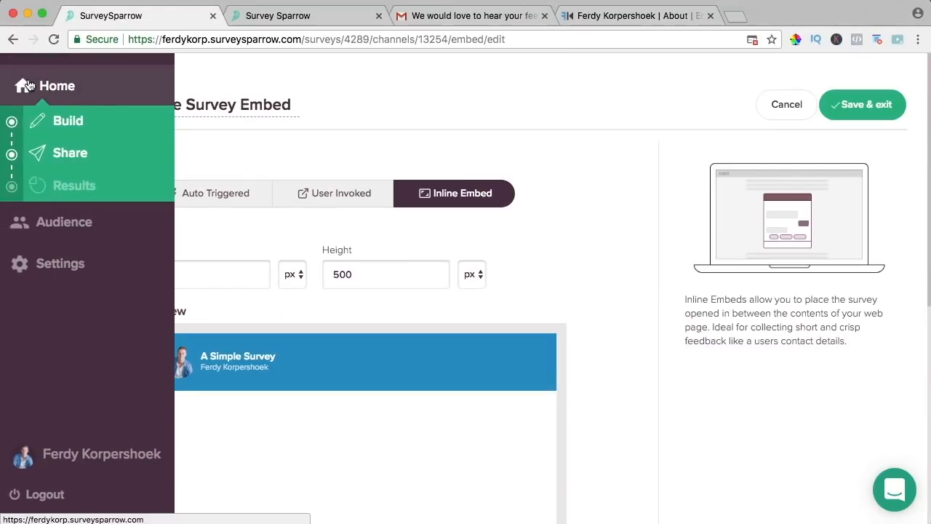
left_click(64, 87)
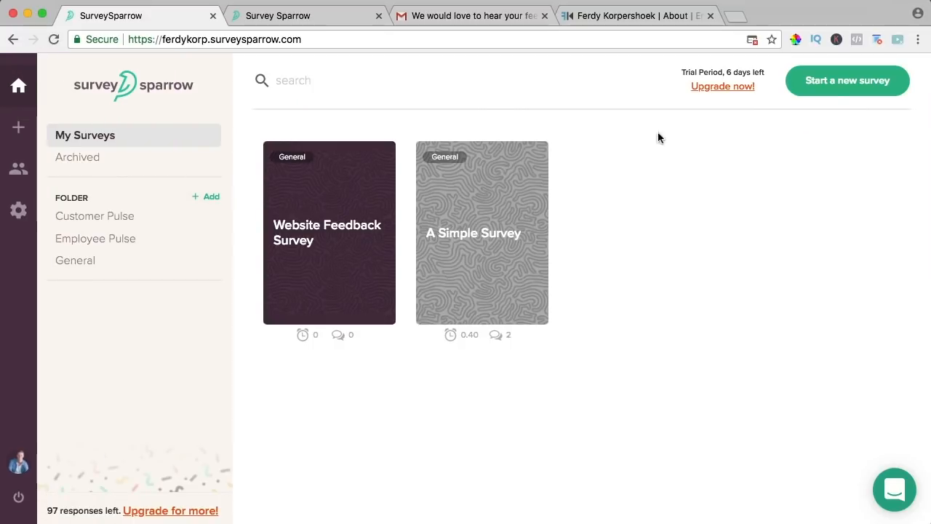
left_click(849, 84)
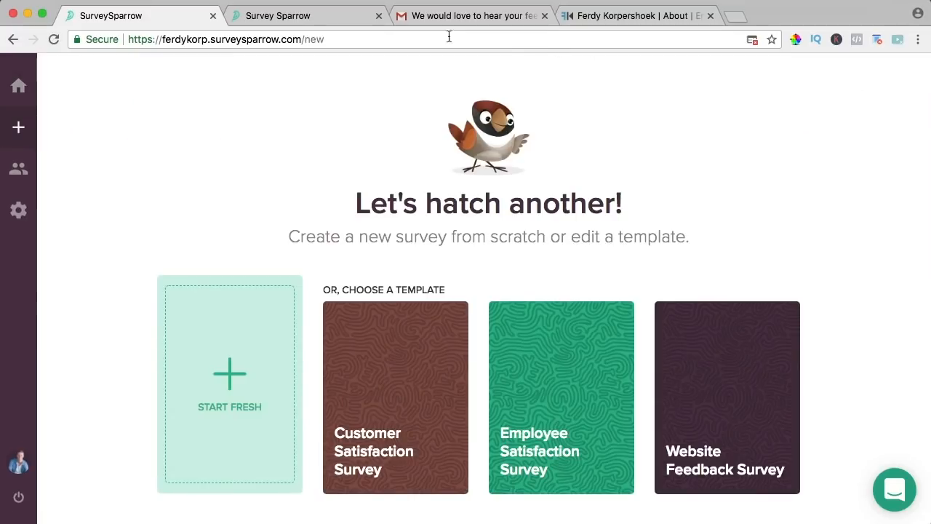
- Close the second survey tab, the mail tab and the website's About page tab
left_click(378, 16)
left_click(378, 16)
left_click(378, 16)
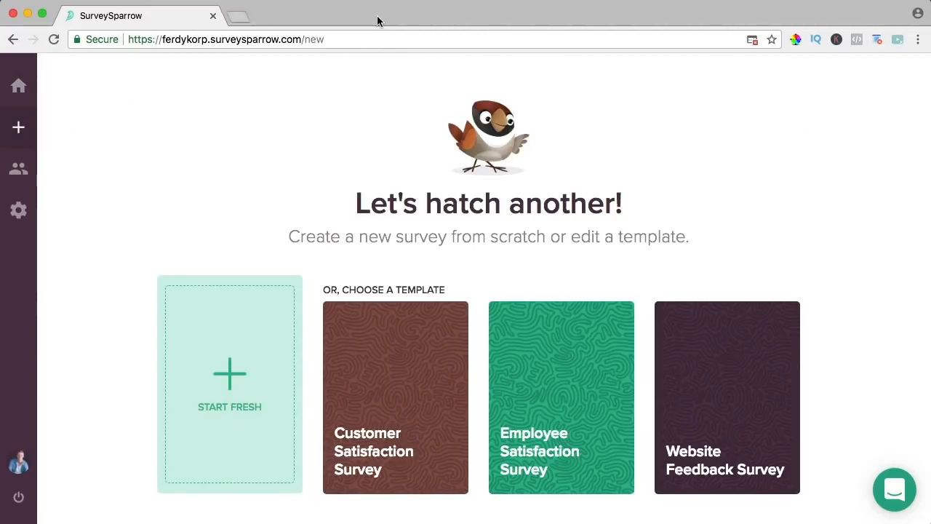
- Start a fresh survey, title it, and set the greeting 'Hi there, do you have a moment for a few questions?'
left_click(228, 358)
type("Feedback on")
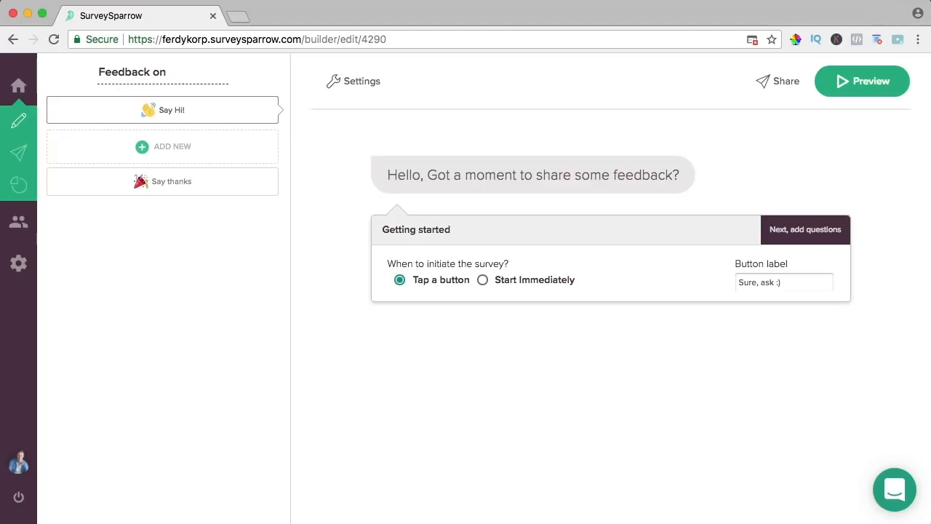
type(" TT Channel/Website")
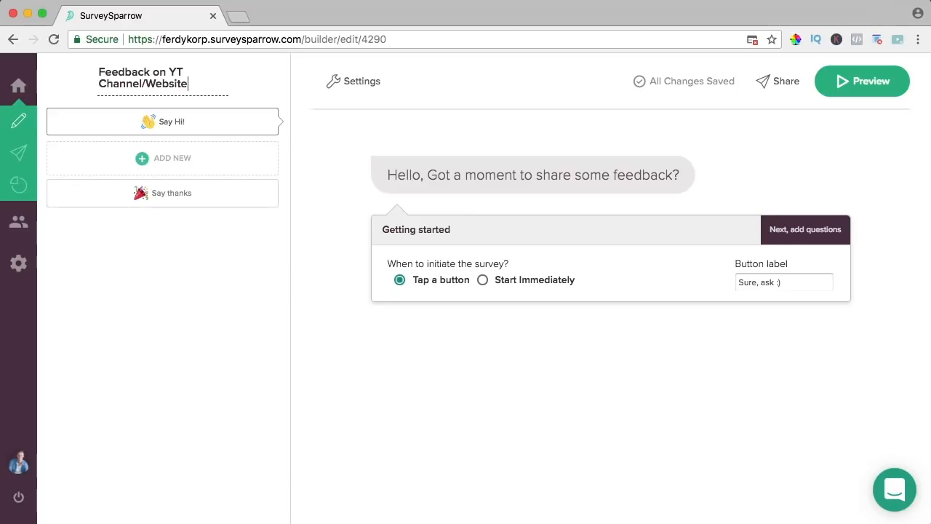
left_click(407, 174)
triple_click(427, 175)
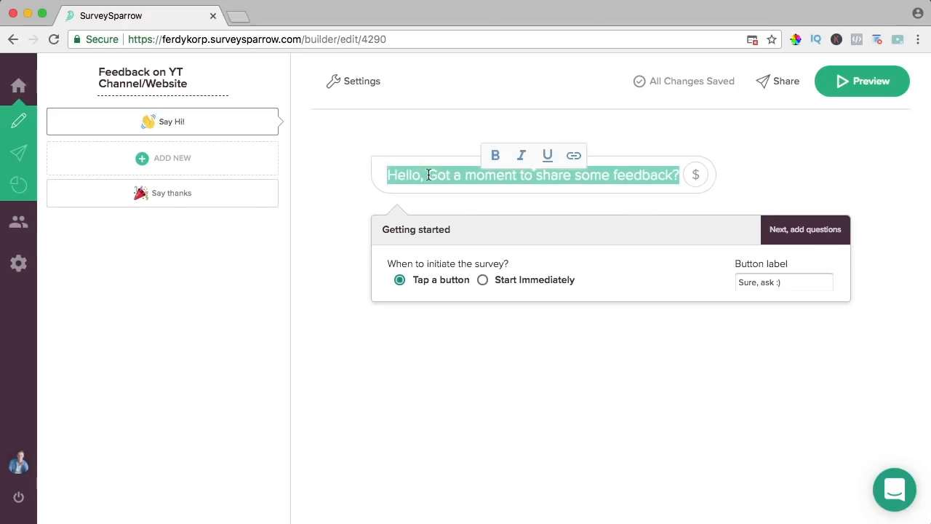
type("Hi there, ")
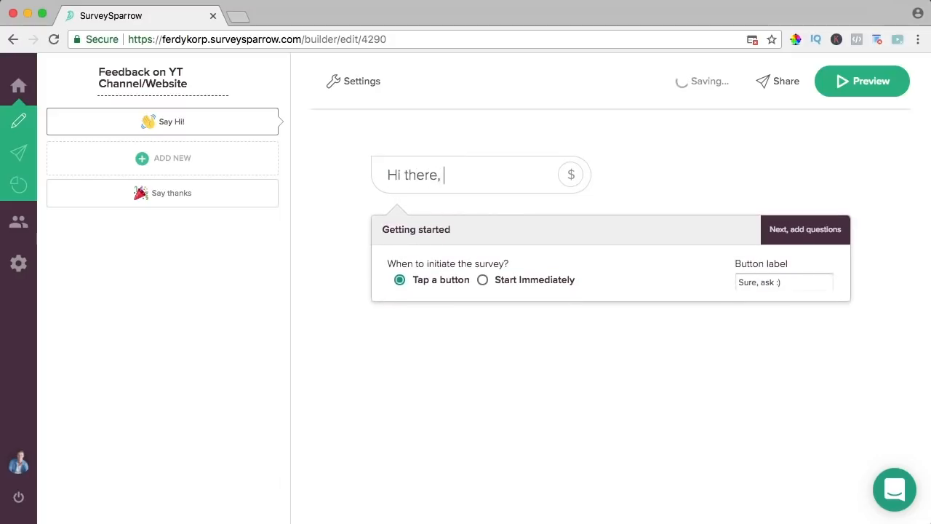
type("do you have a moment for a few")
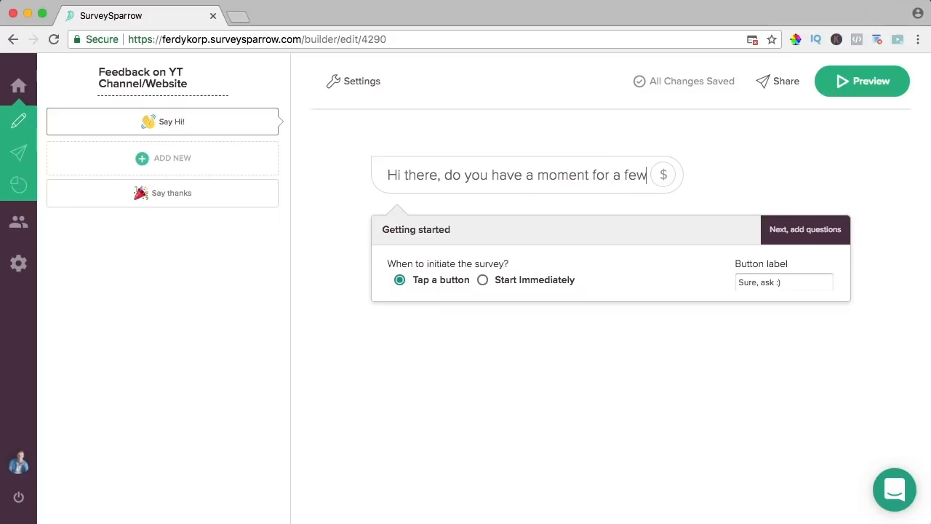
type(" questions?")
key("BackSpace")
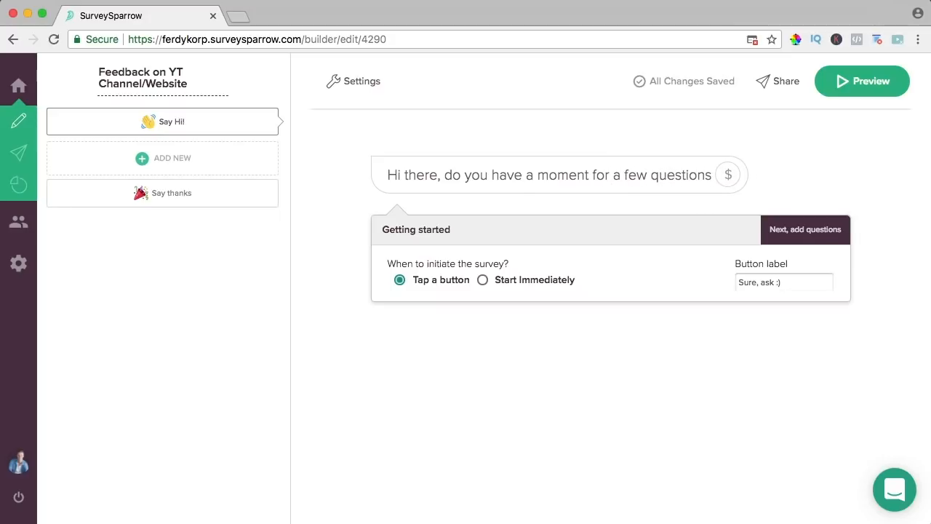
type("?")
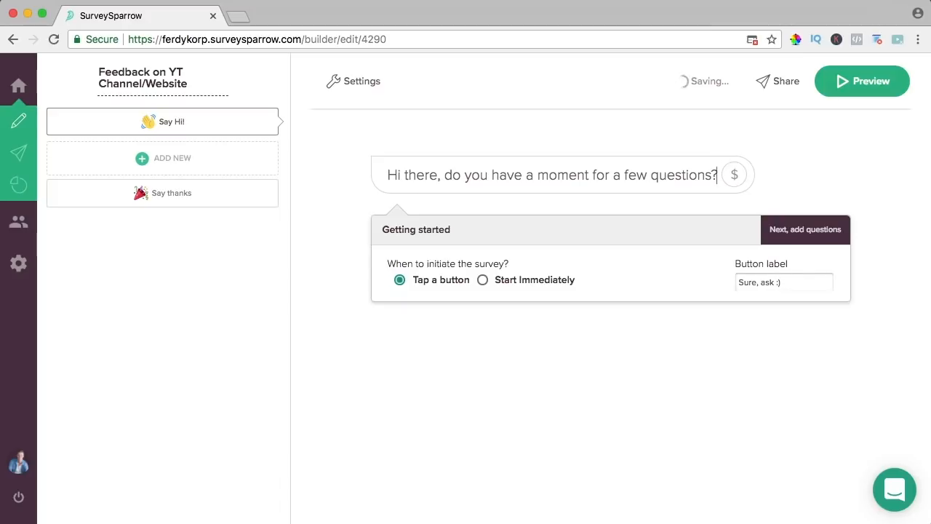
- Keep the Tap a button start, trim the button label to 'Sure :)', and add a question
left_click(483, 281)
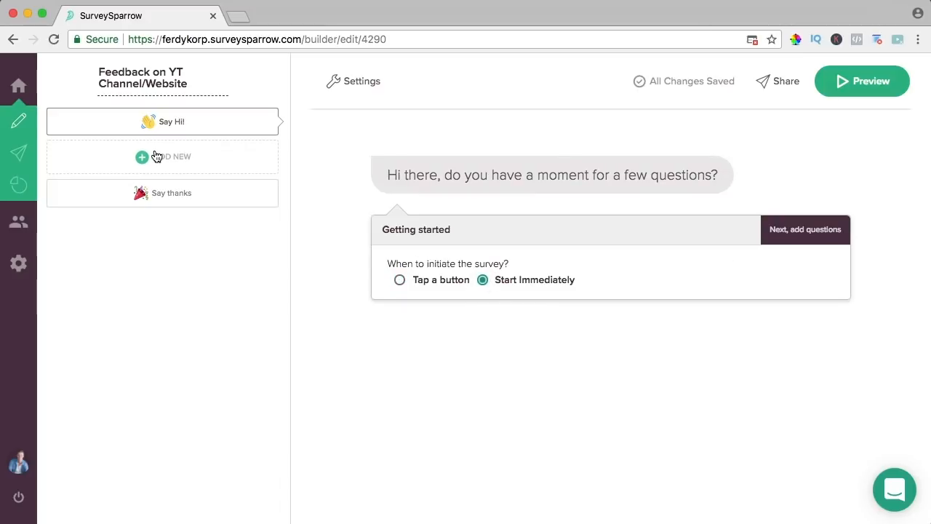
left_click(400, 281)
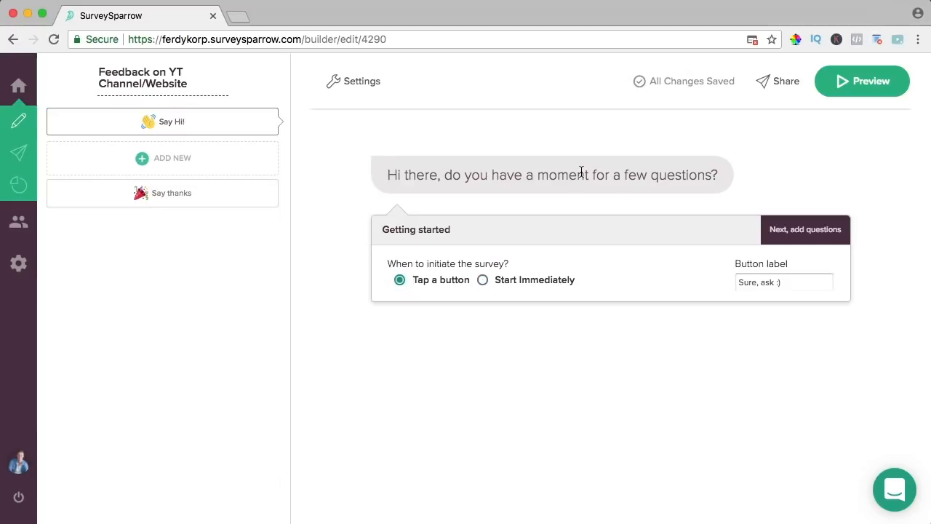
left_click_drag(756, 282, 775, 282)
key("BackSpace")
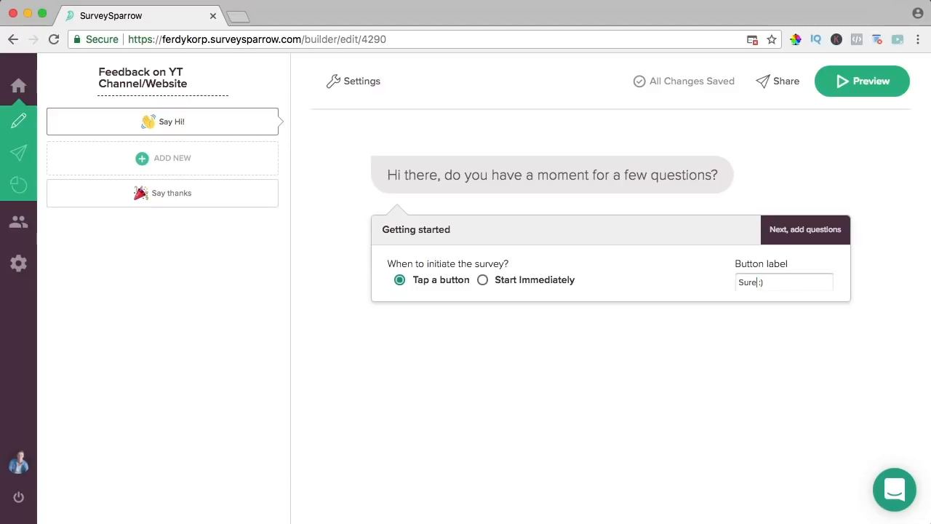
left_click(179, 162)
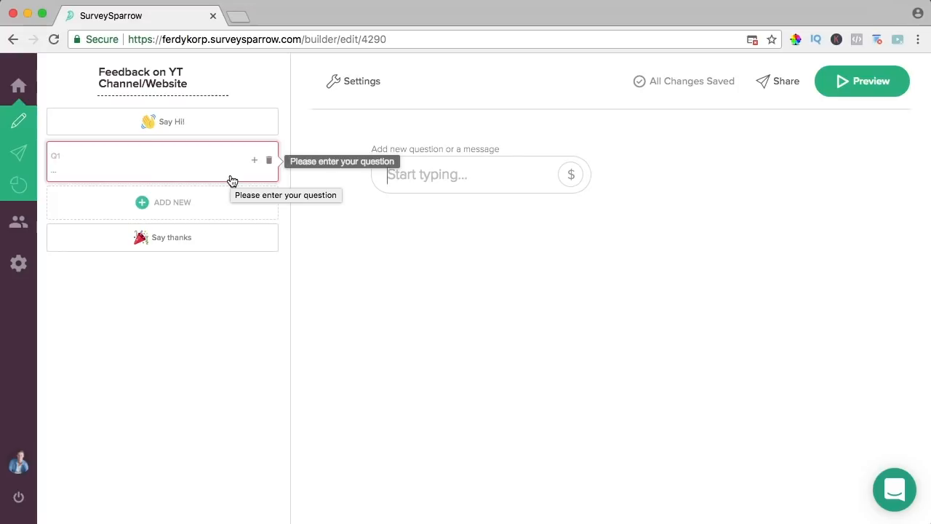
- Make Q1 the text-answer question 'What is your name?' and save it, adding Q2
type("What is your name")
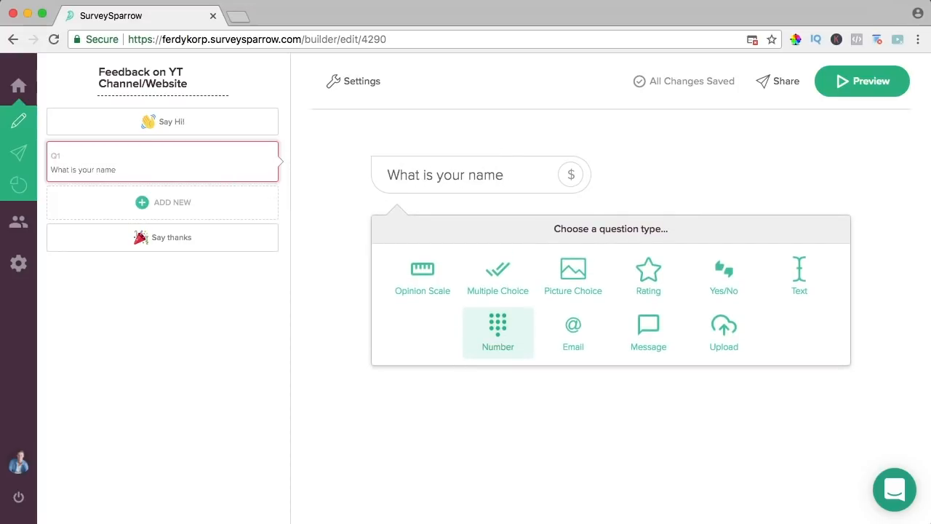
left_click(802, 272)
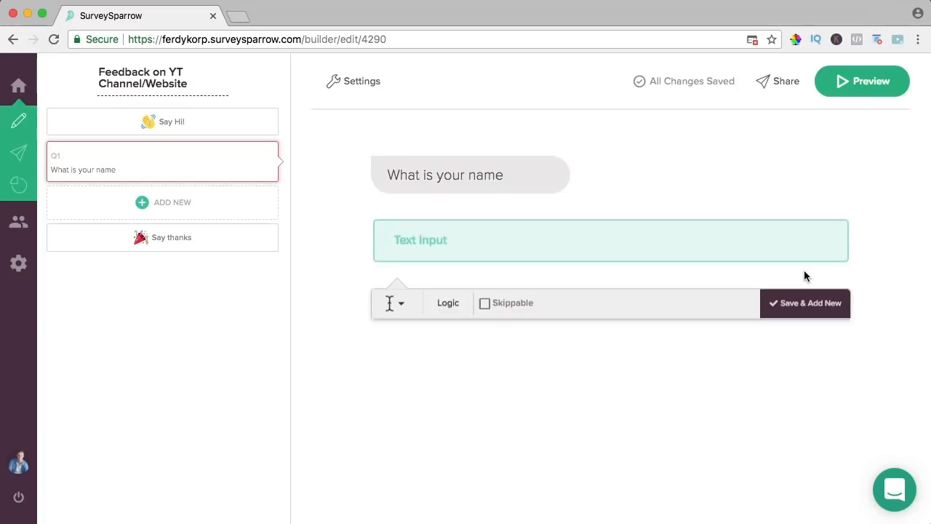
left_click(449, 188)
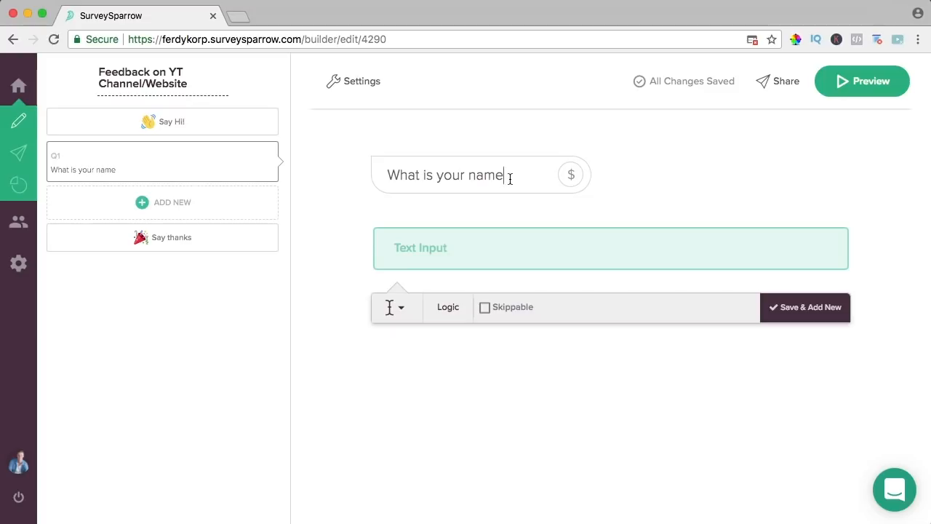
left_click(794, 312)
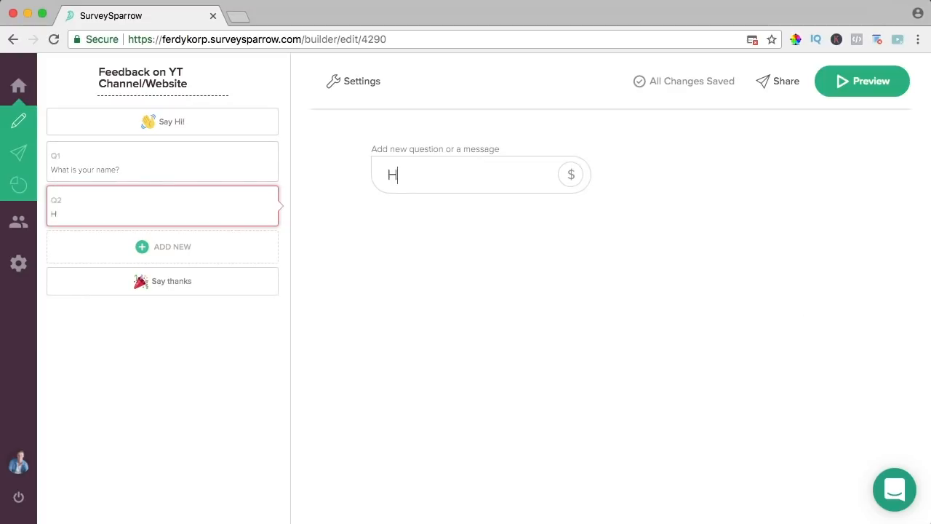
- Word Q2 as 'Hi [name answer], how did you get to this website?' using the Q1 variable
type("Hi")
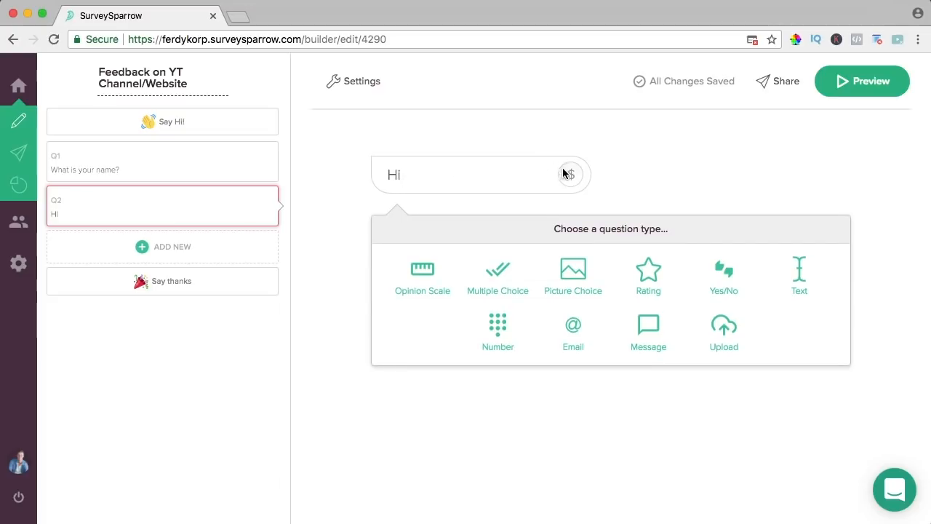
left_click(570, 174)
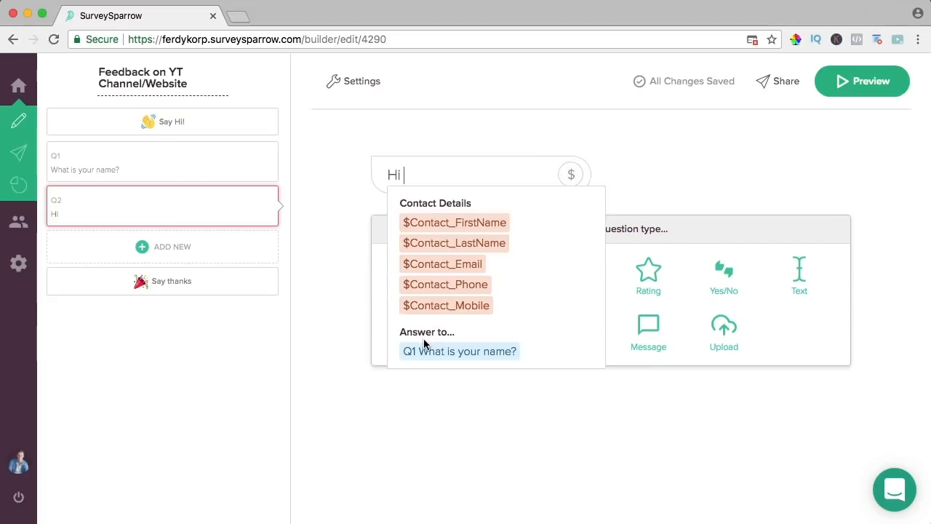
left_click(451, 353)
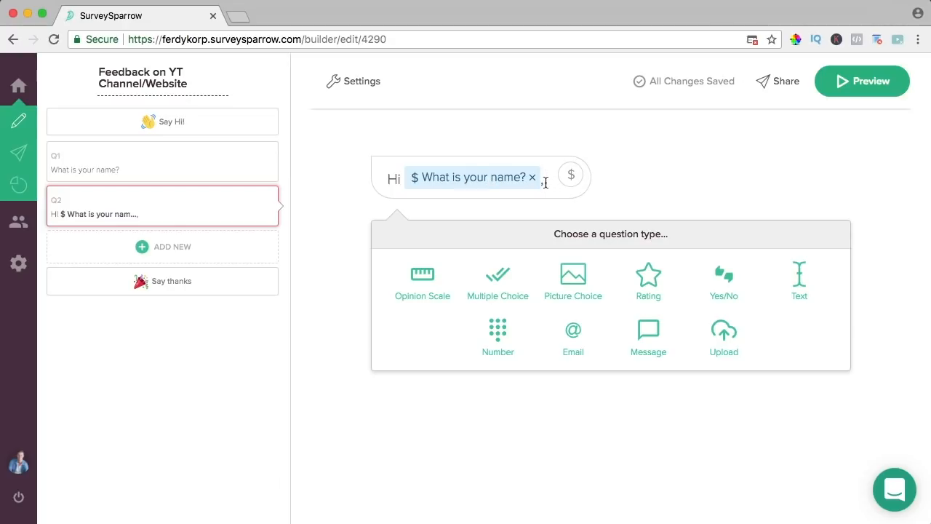
type("how did you")
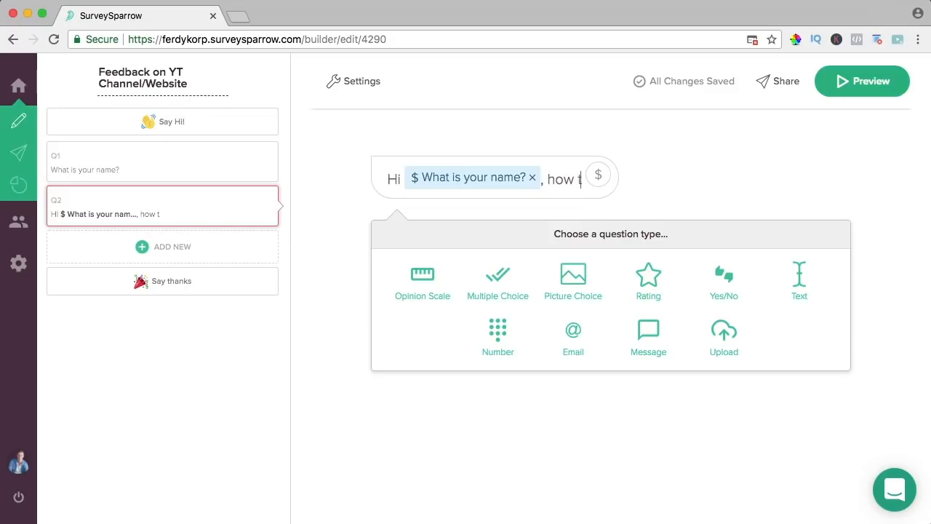
type(" land on")
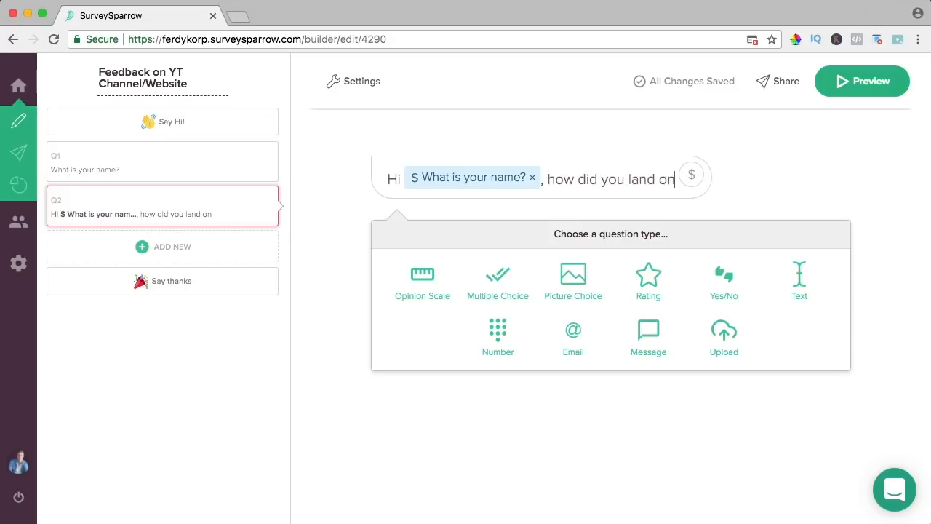
type(" this website?")
left_click_drag(655, 179, 627, 179)
key("BackSpace")
type("get")
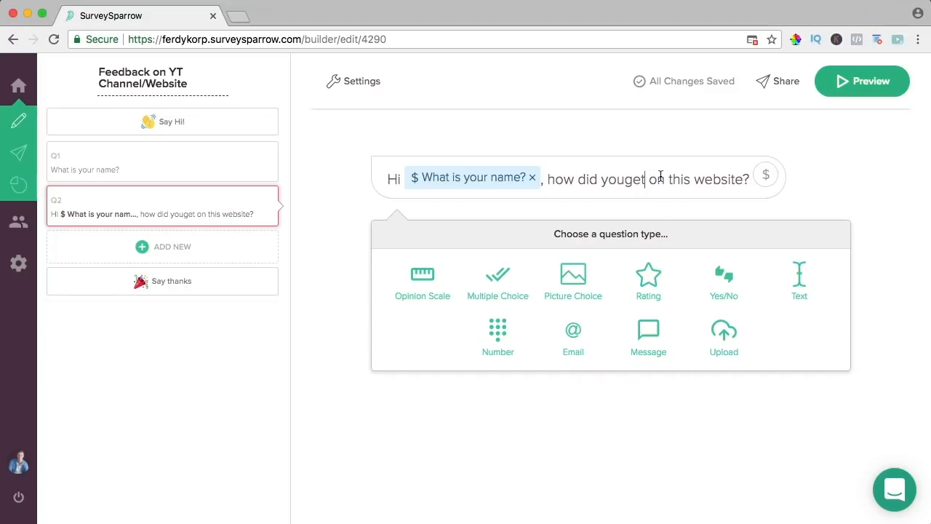
left_click(665, 179)
key("BackSpace")
key("BackSpace")
type("to")
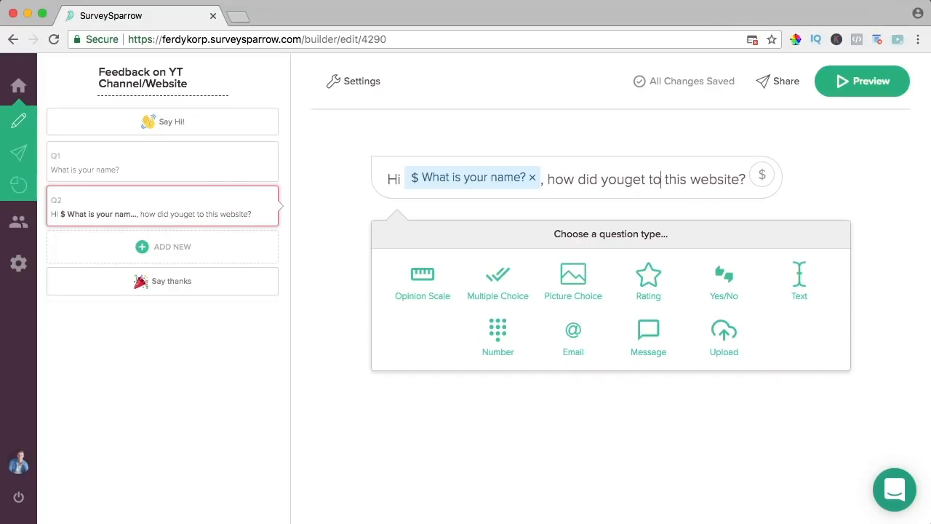
left_click(627, 179)
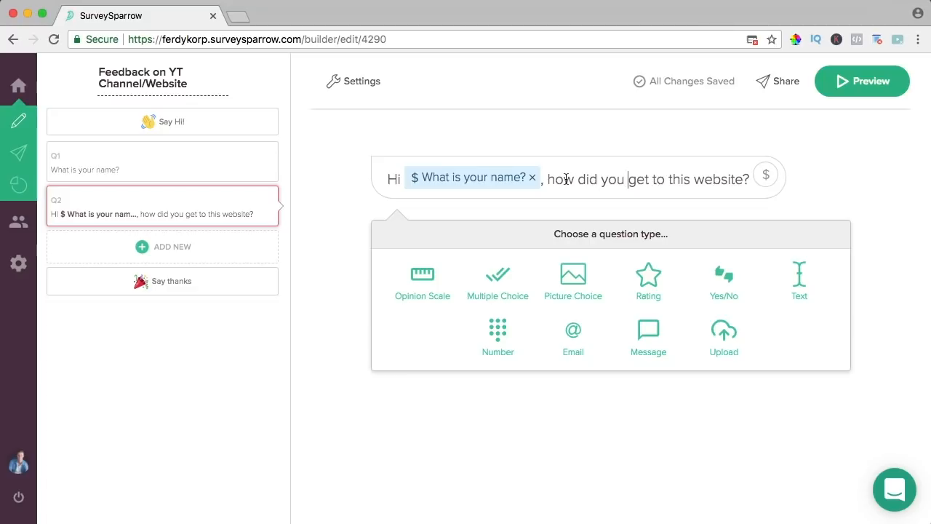
- Make Q2 multiple choice with Youtube, Facebook, Google and an Other option, then save
left_click(499, 285)
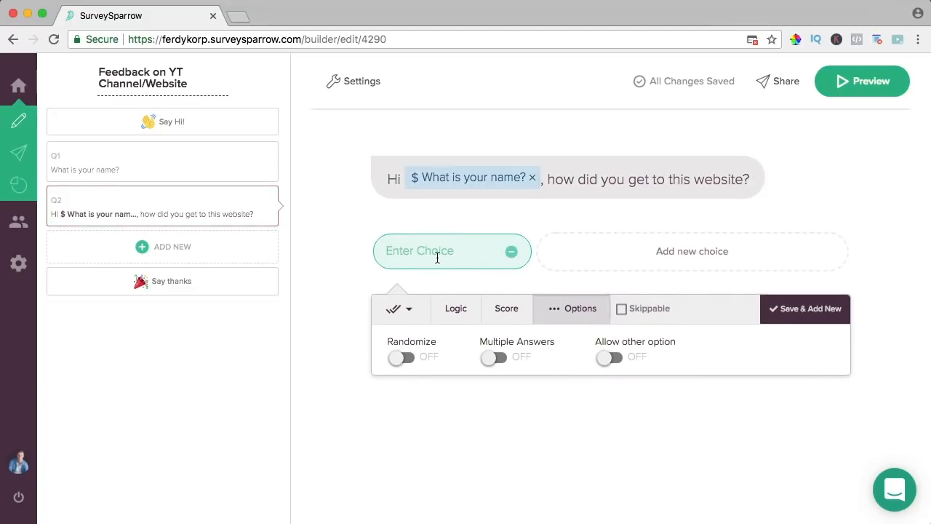
type("Youtube")
double_click(444, 254)
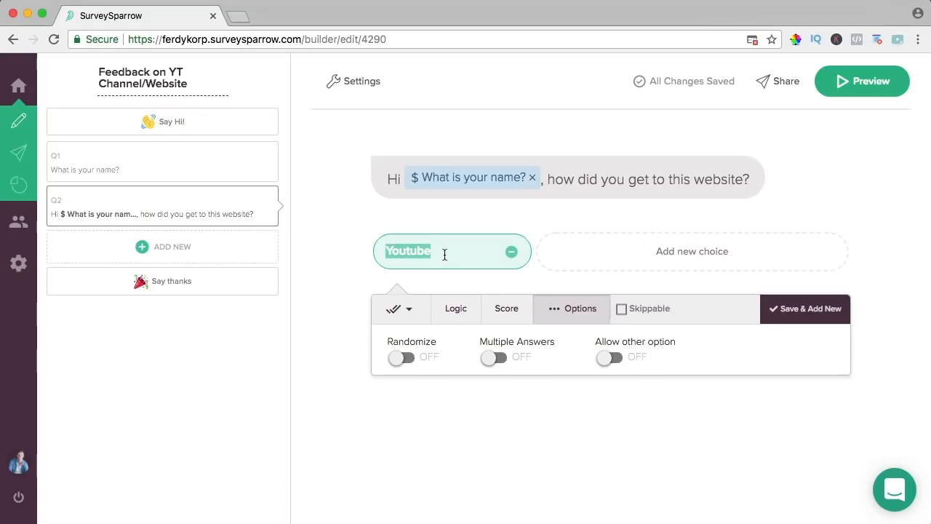
type("I came here yh")
key("ctrl+a")
key("BackSpace")
type("Youtube")
left_click(658, 251)
type("Faceboo")
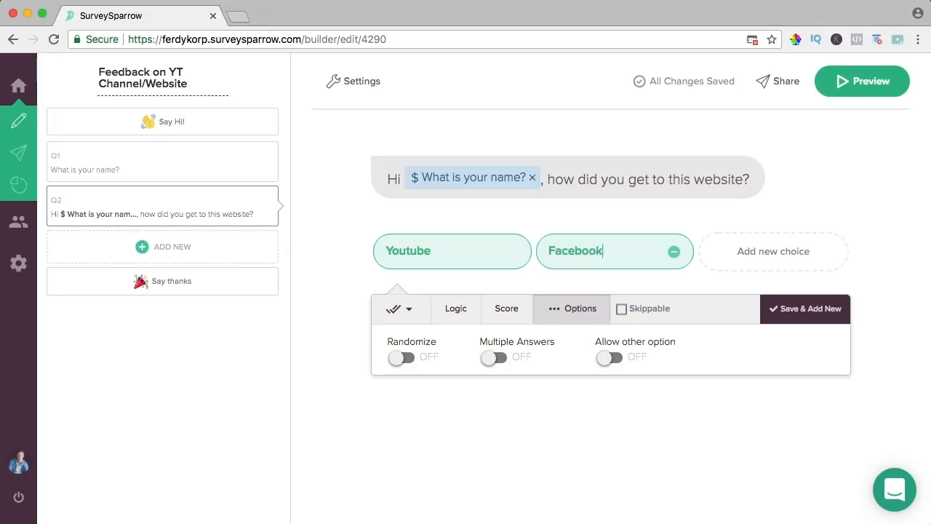
left_click(790, 253)
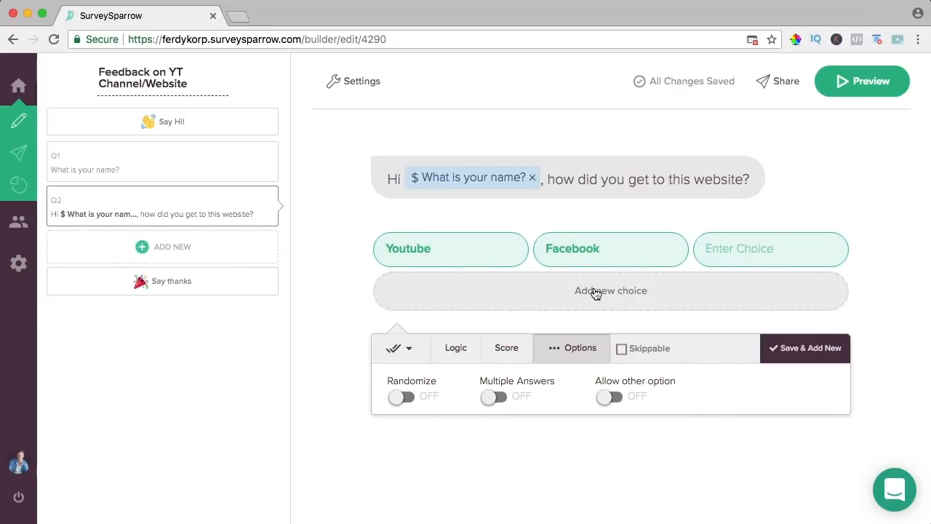
type("Google")
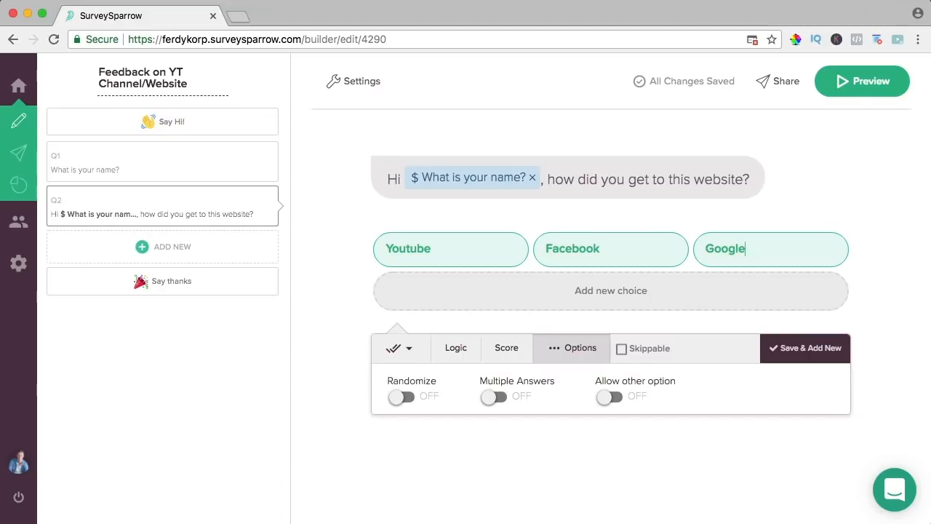
left_click(611, 398)
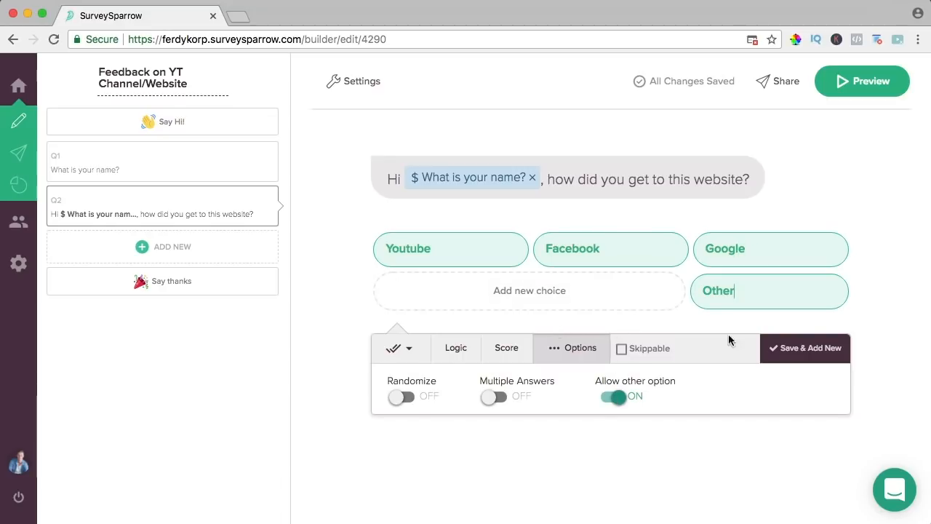
left_click(805, 348)
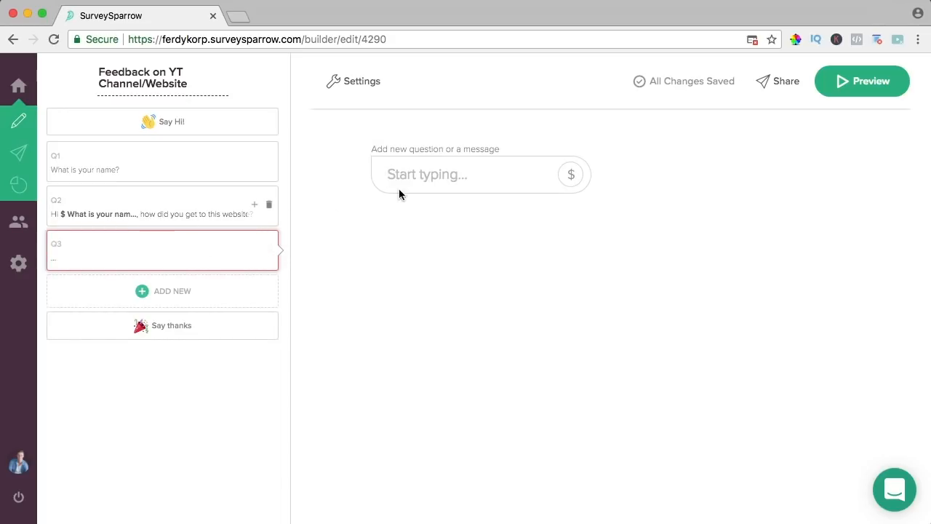
- Write Q3 'That is great! Which tutorial are you watching?' with choices Divi, Enfold, Elementor and Other
type("That")
type(" is")
key("BackSpace")
type("is great! Which tutorial are you wach")
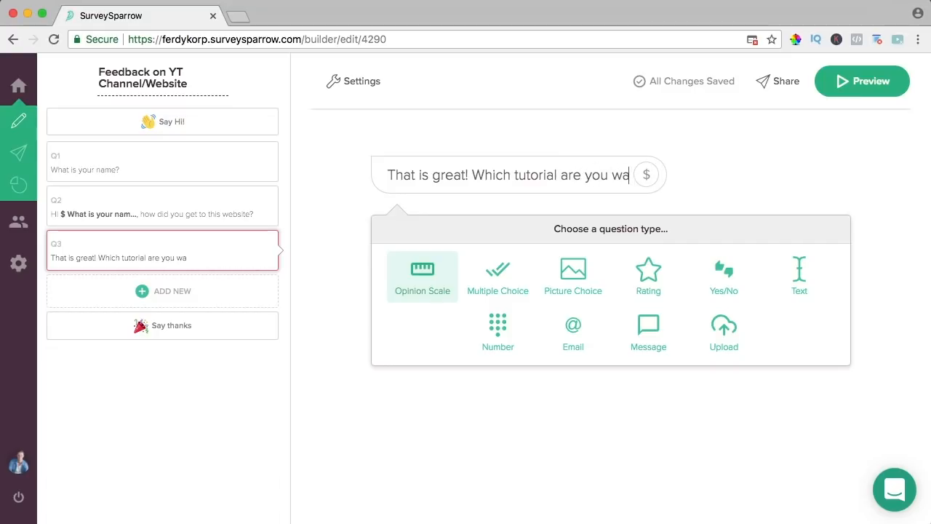
key("BackSpace")
key("BackSpace")
type("tching?")
left_click(499, 280)
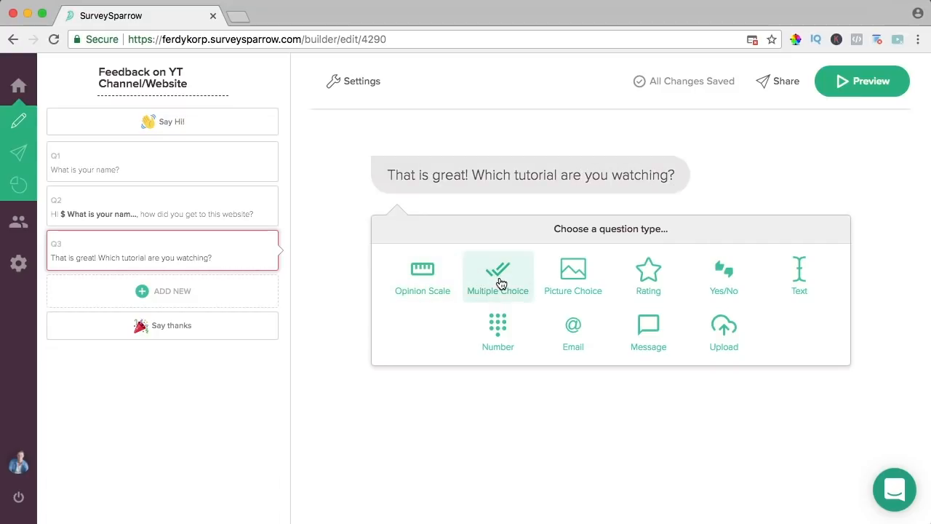
left_click(446, 247)
type("Divi")
left_click(622, 254)
left_click(588, 245)
type("Enfold")
left_click(744, 247)
type("Elementor")
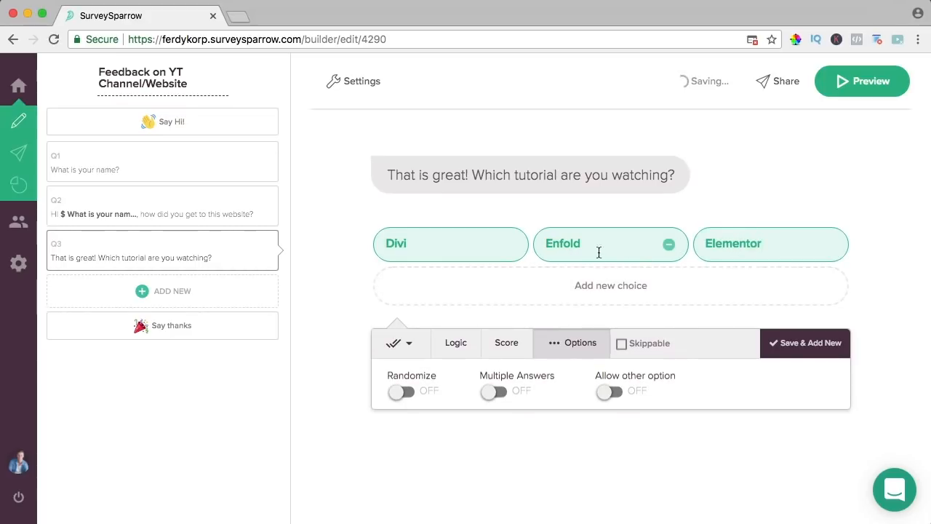
left_click(609, 393)
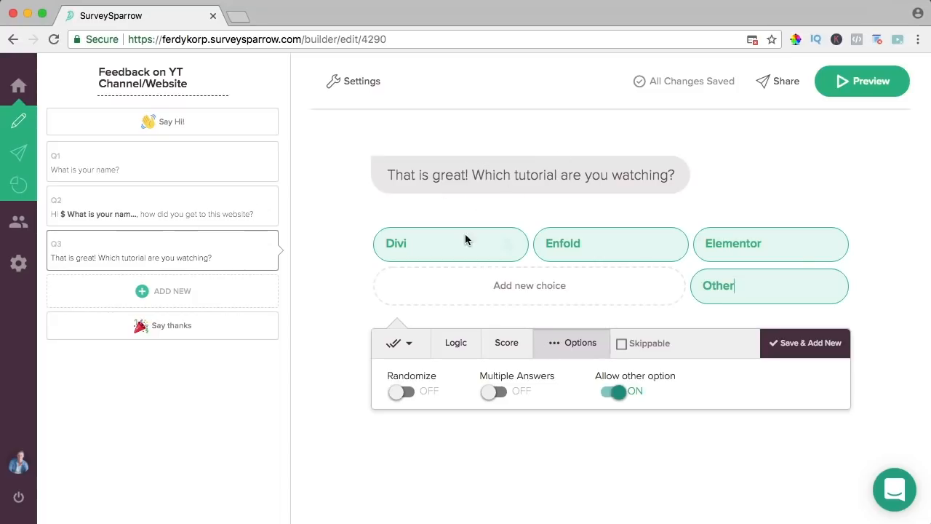
- Show Q3 only when Q2's answer is Youtube, then save and add Q4
left_click(457, 344)
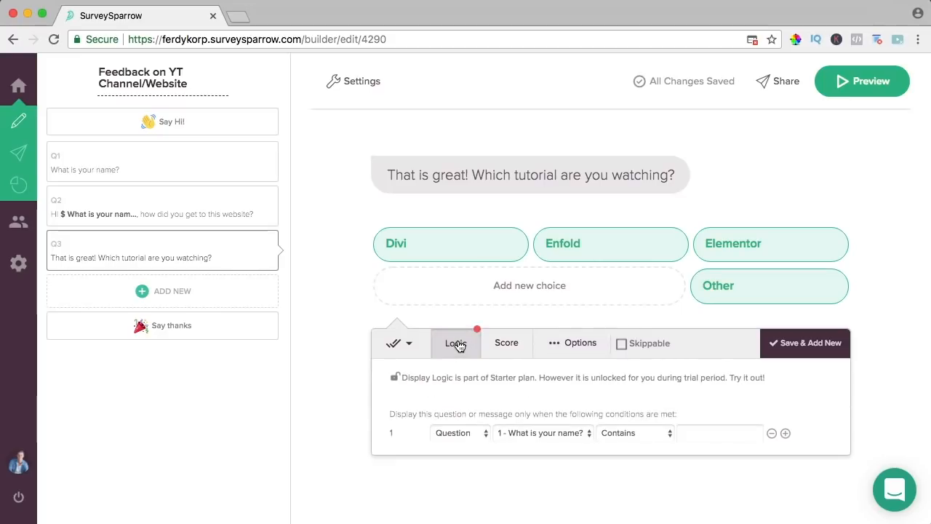
left_click(456, 434)
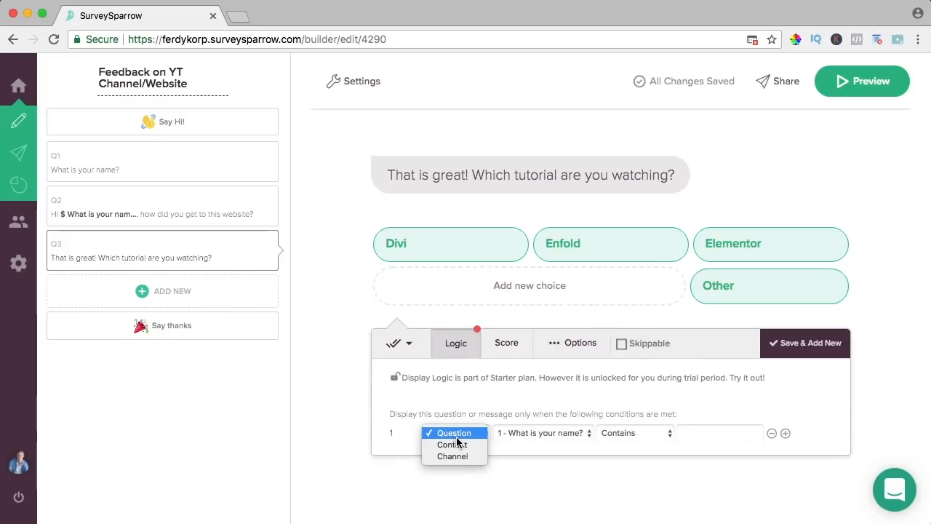
left_click(454, 433)
left_click(538, 432)
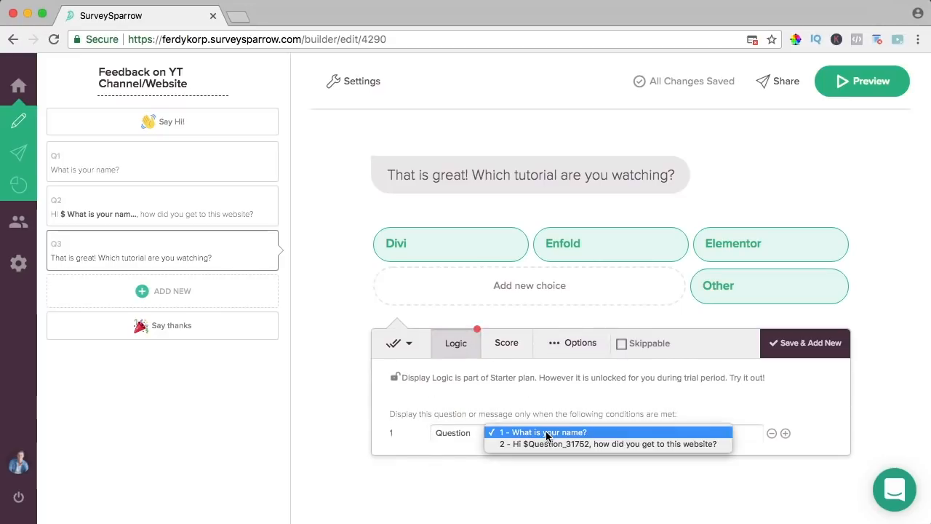
left_click(620, 443)
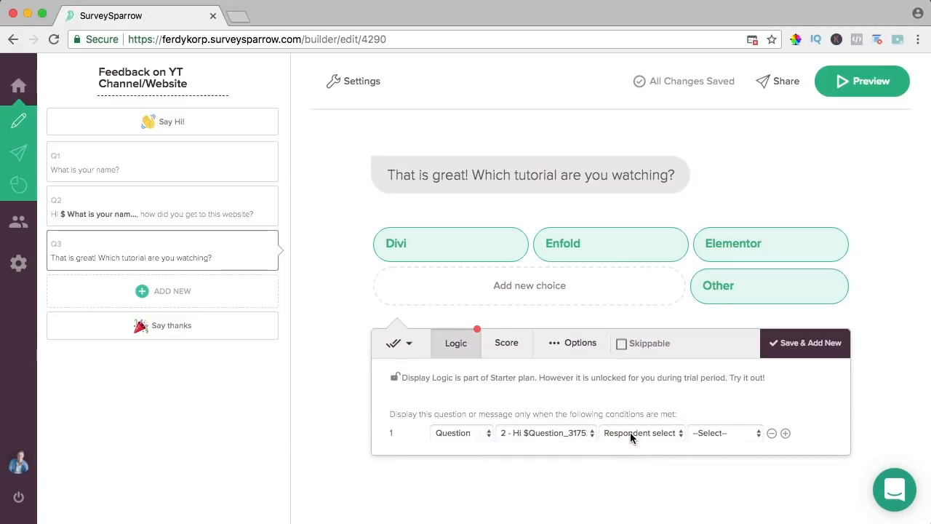
left_click(631, 432)
left_click(640, 434)
left_click(712, 434)
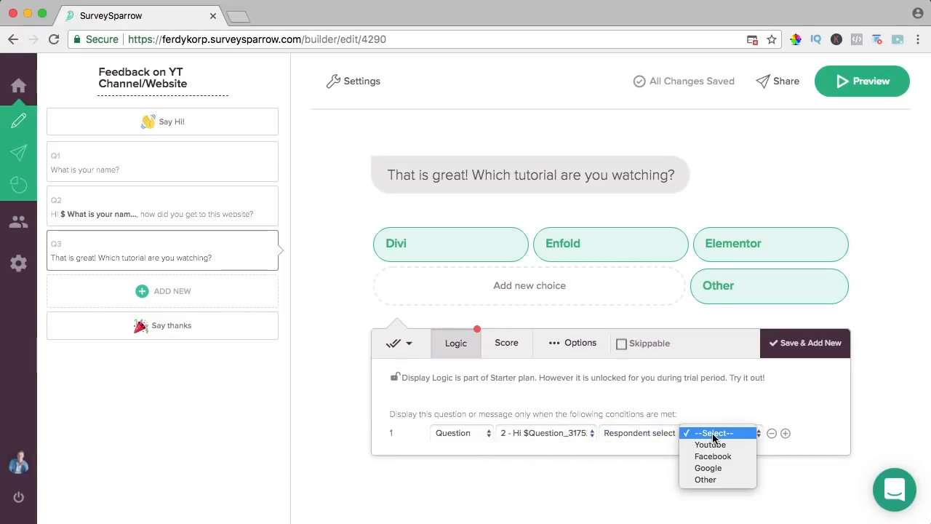
left_click(710, 445)
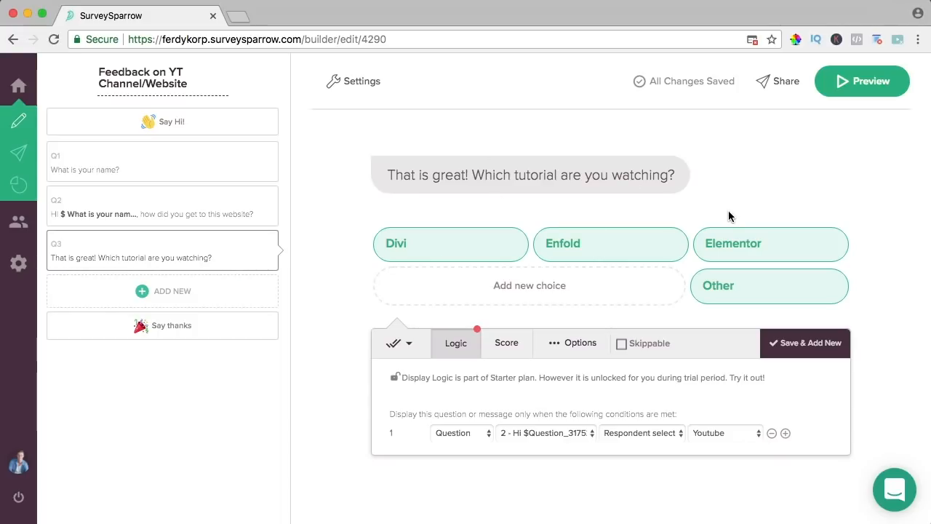
left_click(800, 342)
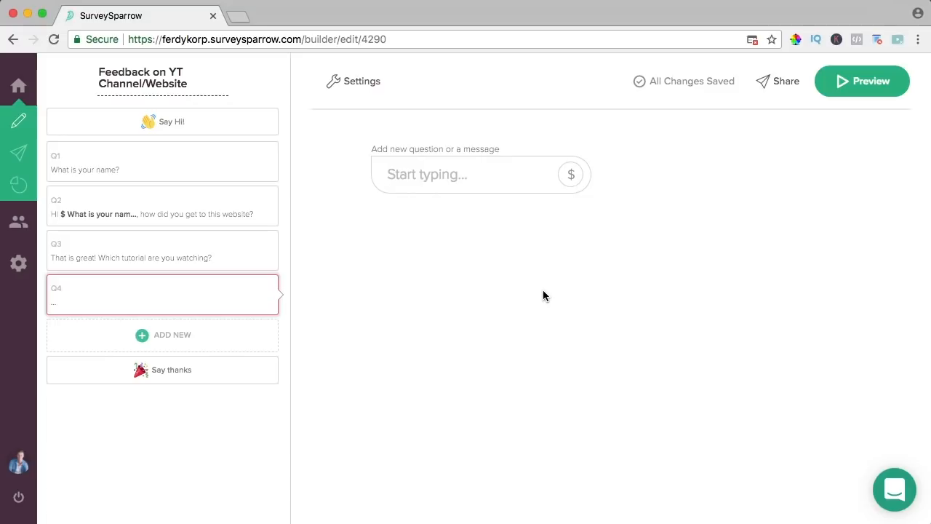
- Make Q4 the text question 'That is great! What was your search term?', shown only for Google answers
type("That is great! What was")
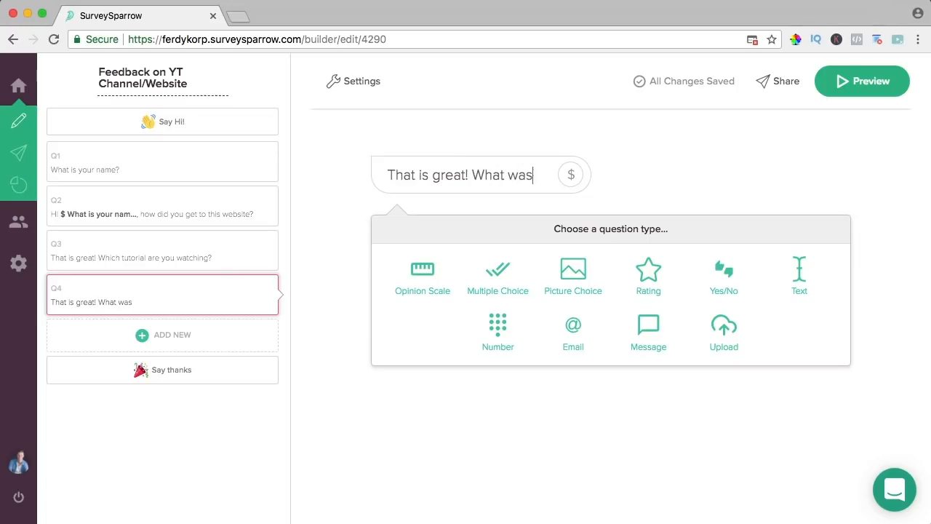
type(" your search term?")
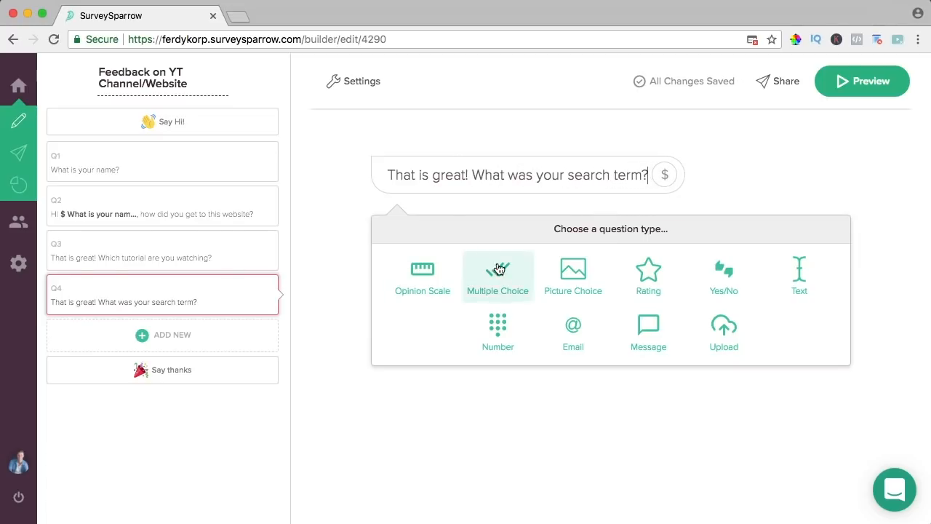
left_click(801, 275)
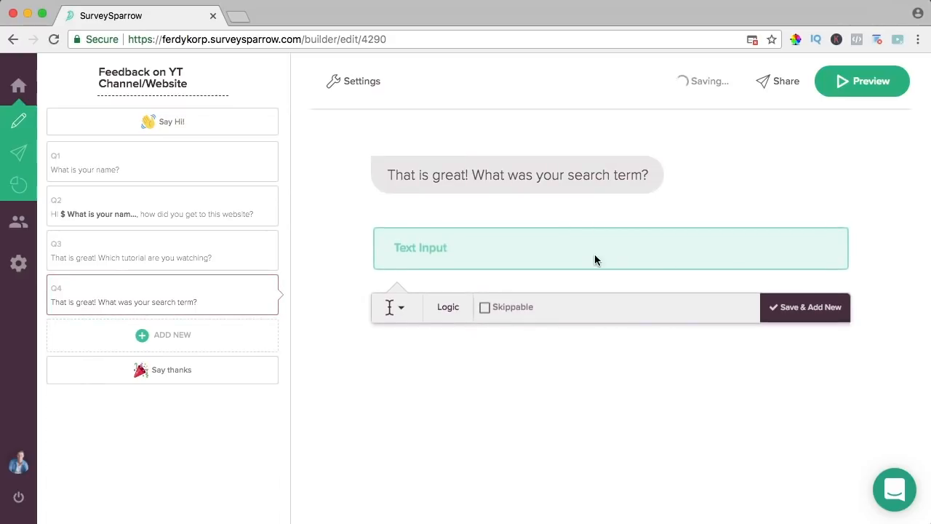
left_click(447, 306)
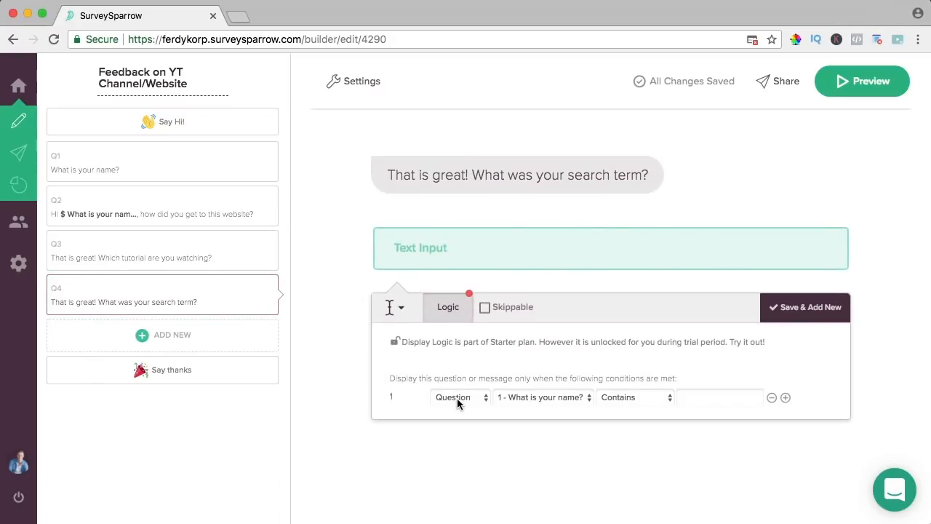
left_click(520, 402)
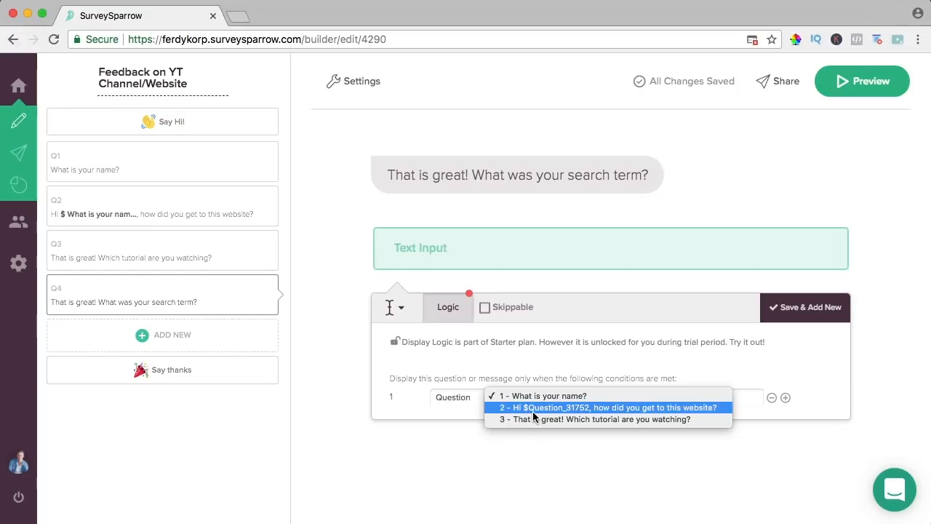
left_click(546, 408)
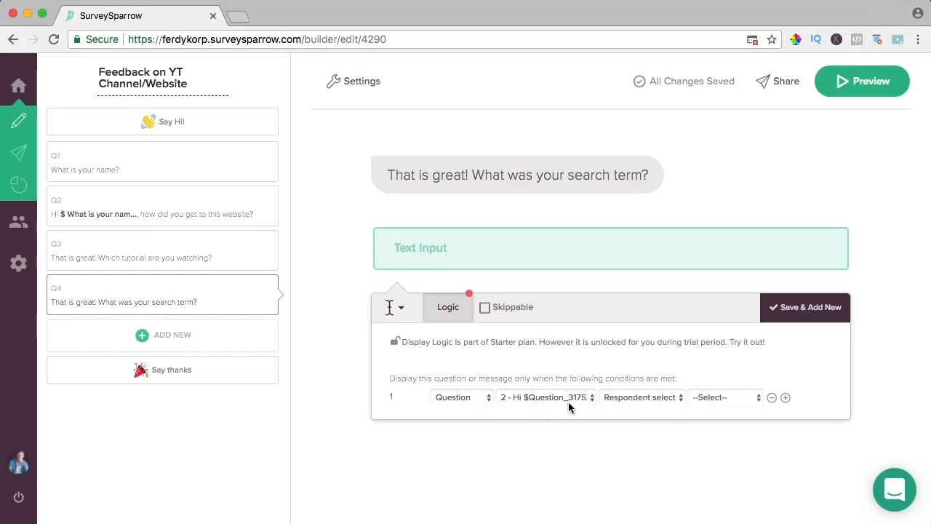
left_click(697, 399)
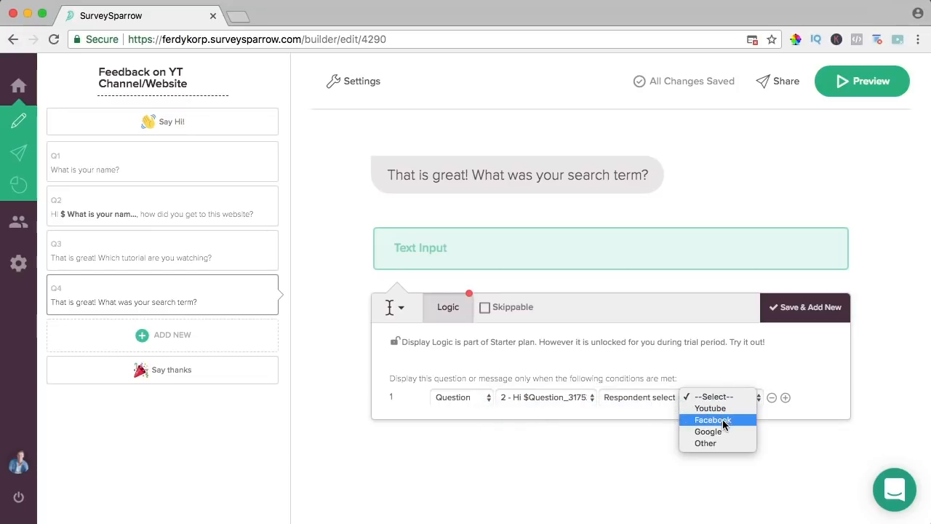
left_click(720, 430)
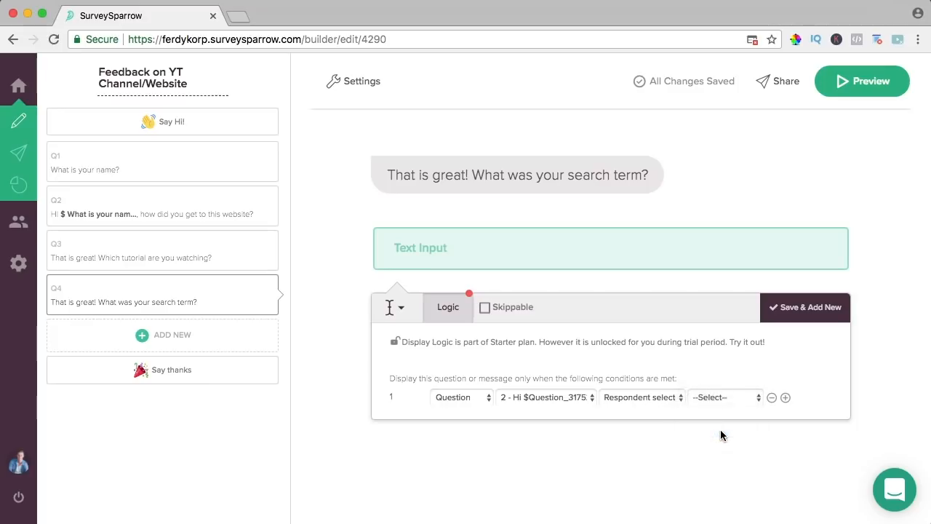
left_click(806, 307)
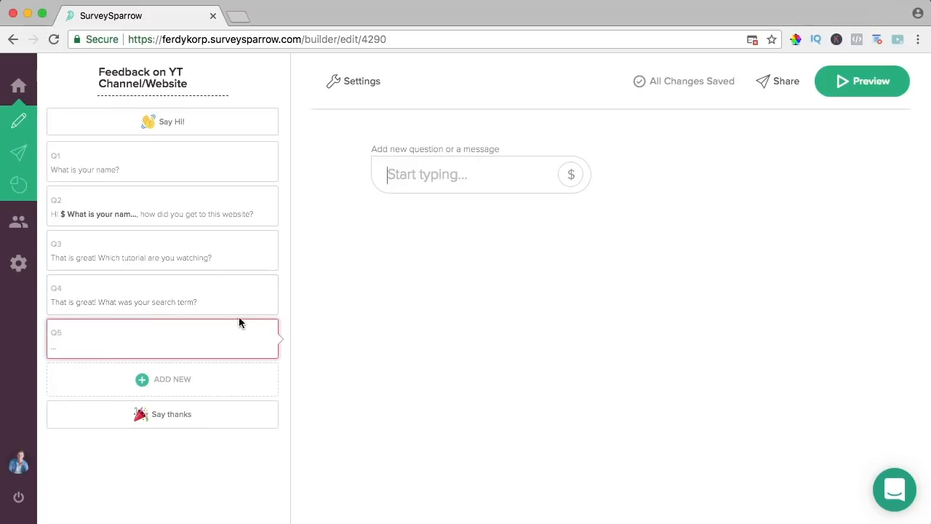
- Write Q5 'That is great! What is your purpose visiting this website?' with Learning, Webhosting and Other
left_click(160, 341)
left_click(426, 174)
type("That is great! W")
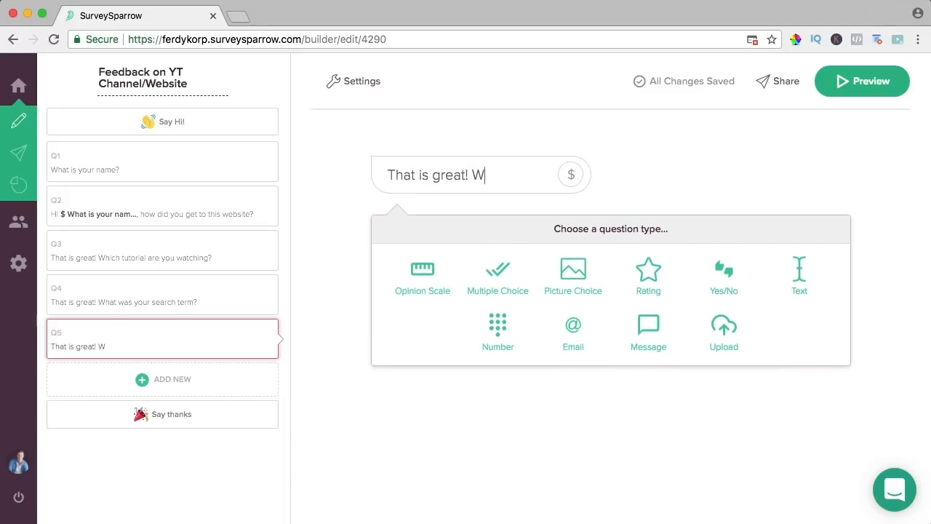
type("hat is your puro")
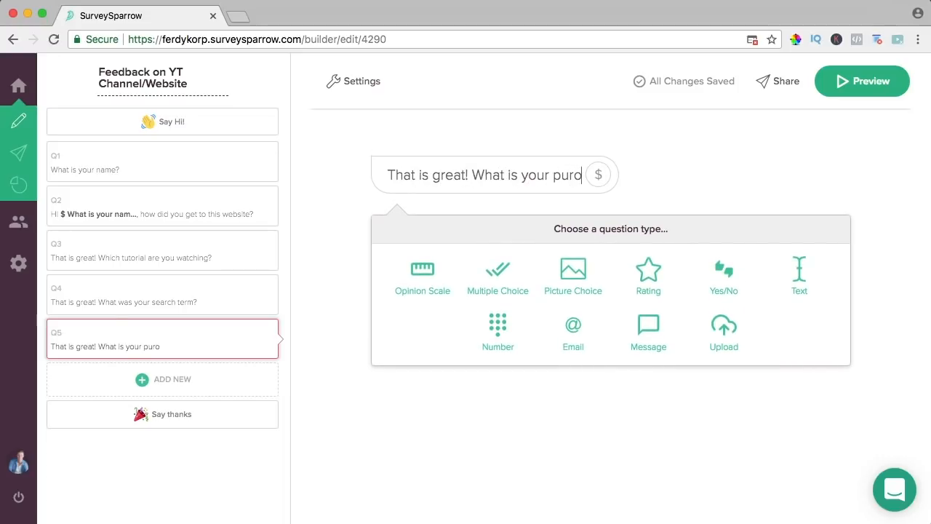
key("BackSpace")
type("pose v")
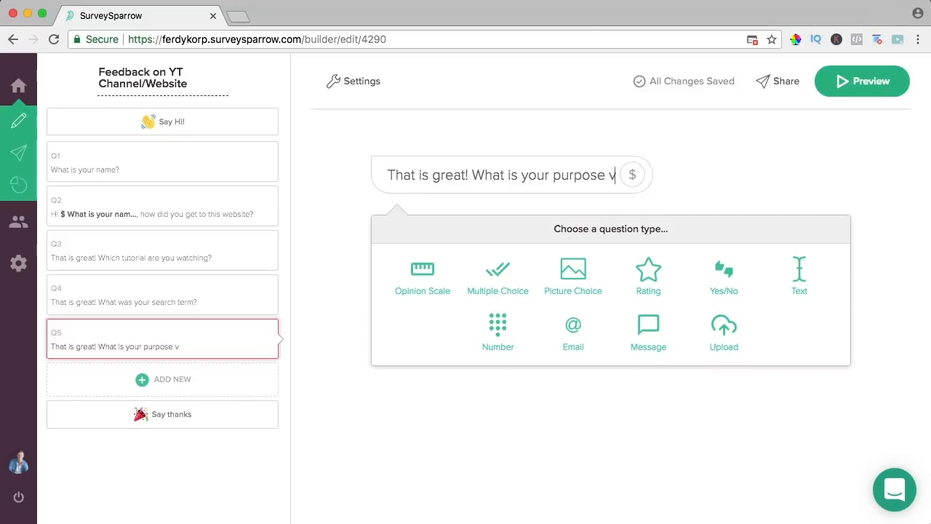
type("isiting this website?")
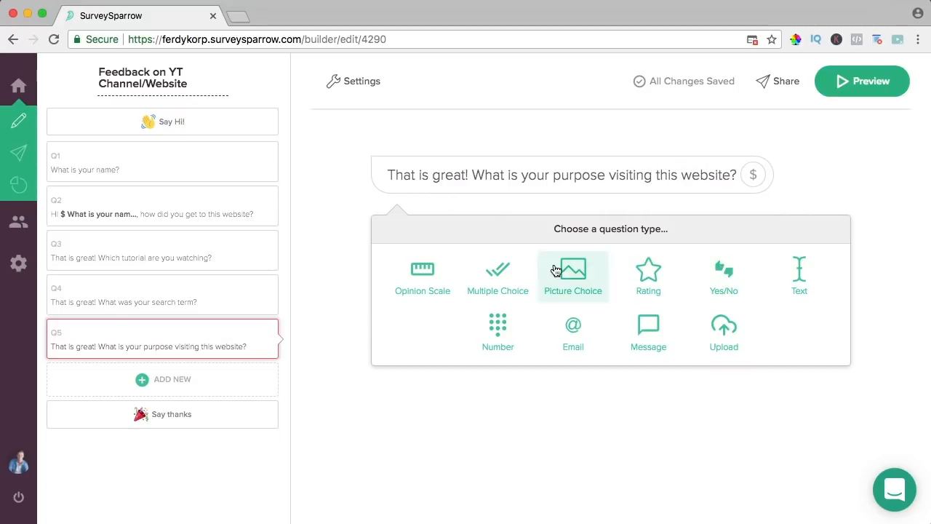
left_click(493, 269)
type("Learning")
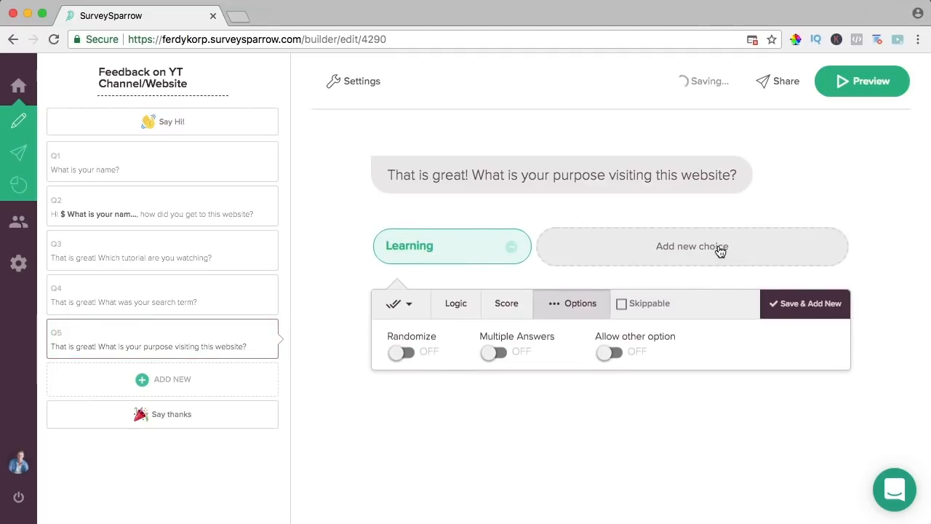
left_click(661, 248)
type("Webhosting")
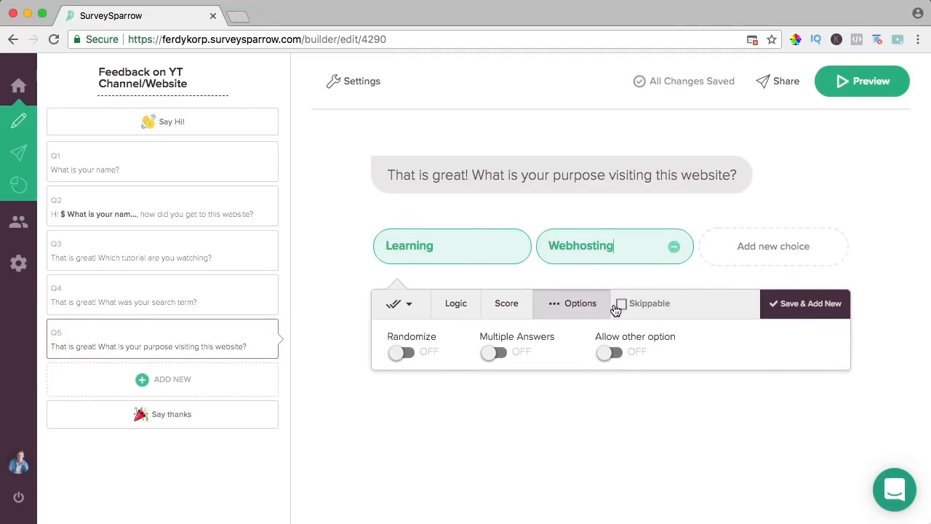
left_click(611, 352)
- Show Q5 only when Q2 is answered Facebook, then add a new question
left_click(459, 343)
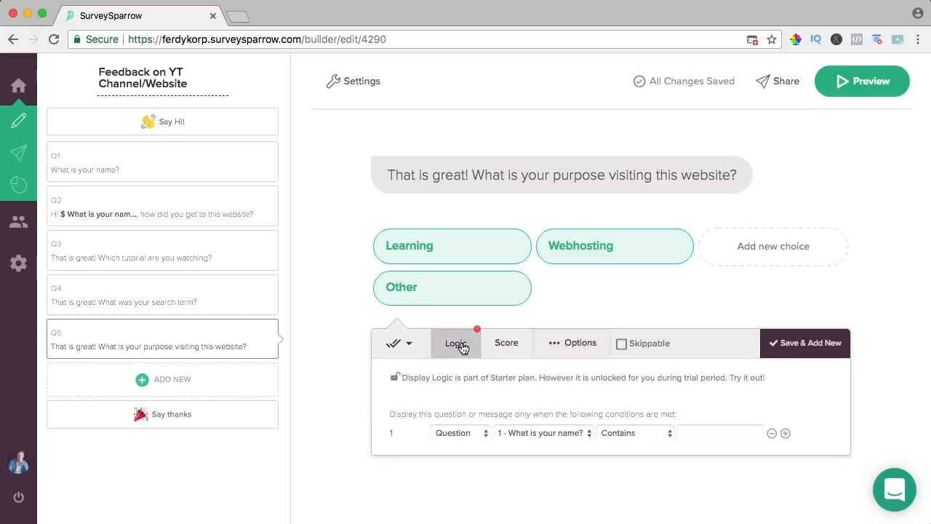
left_click(527, 433)
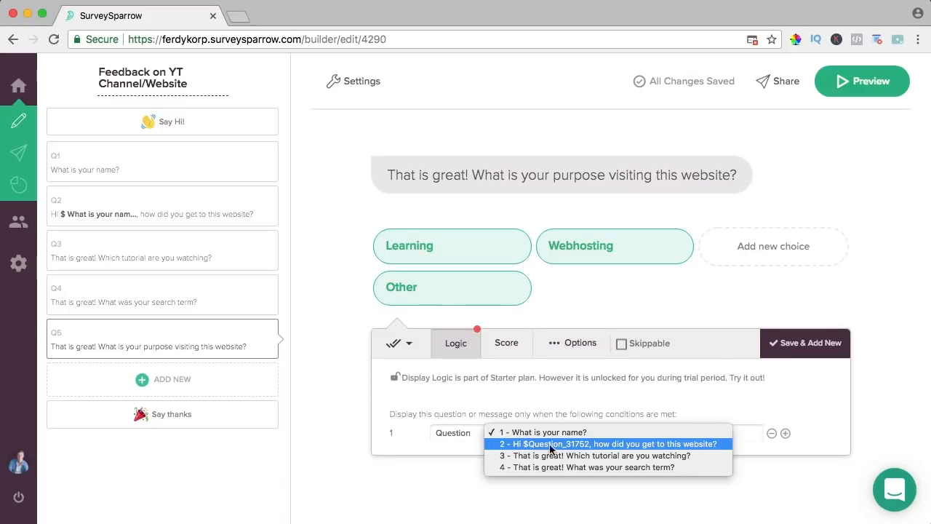
left_click(617, 445)
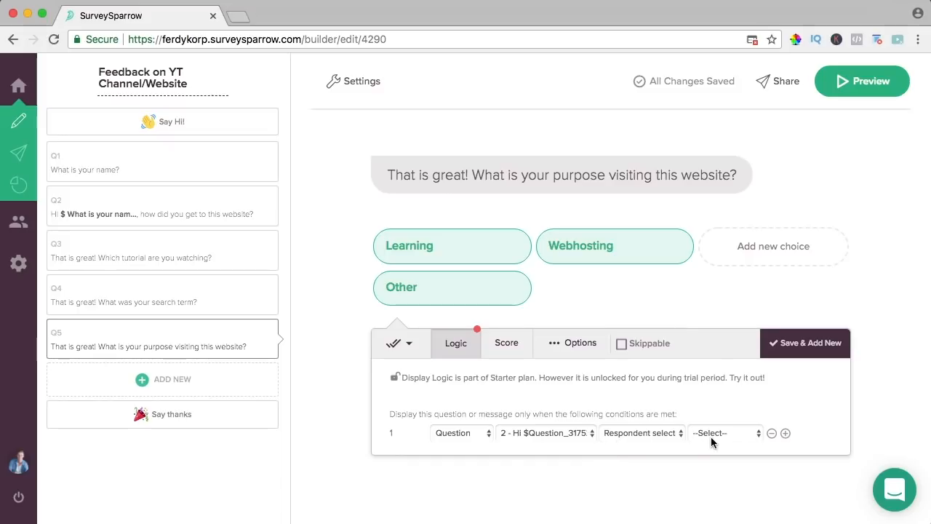
left_click(718, 435)
left_click(713, 456)
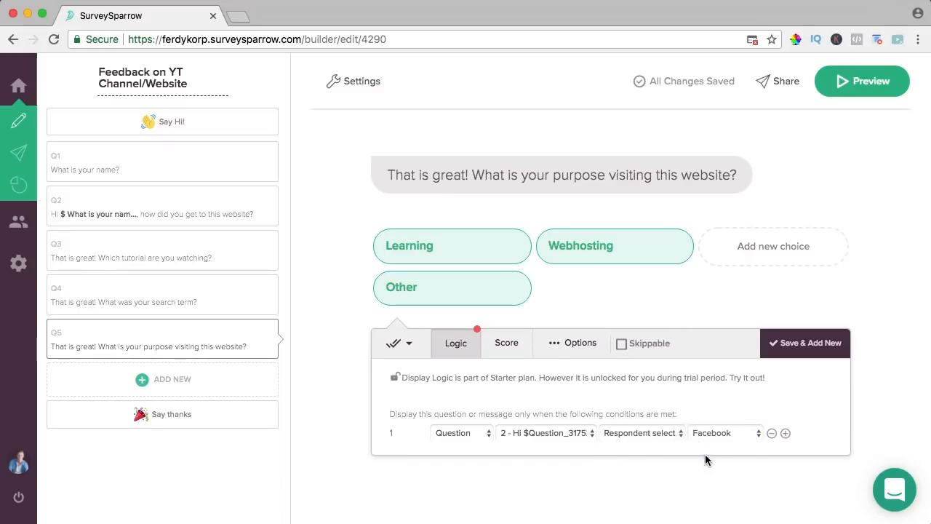
left_click(155, 384)
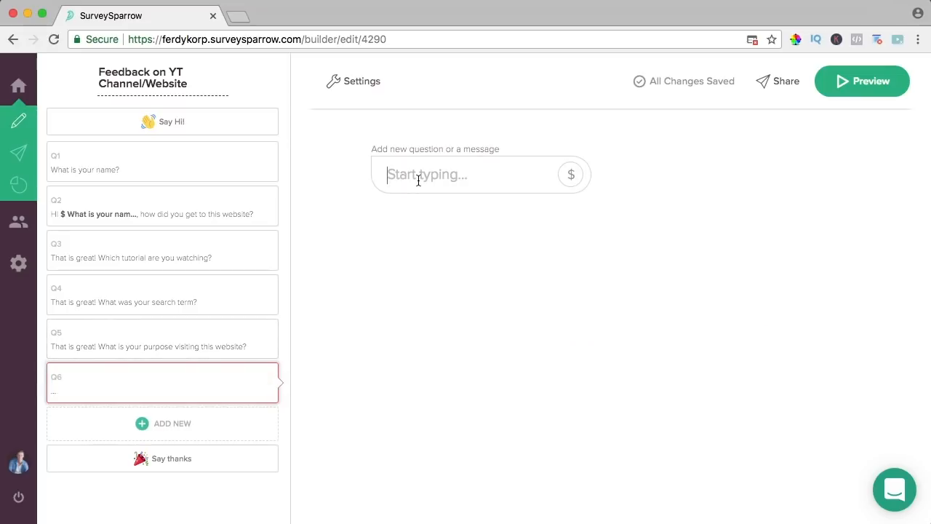
- Turn Q6 into the message 'Thank you for letting me know [name answer]!' with a 2-second delay
type("Thank you for")
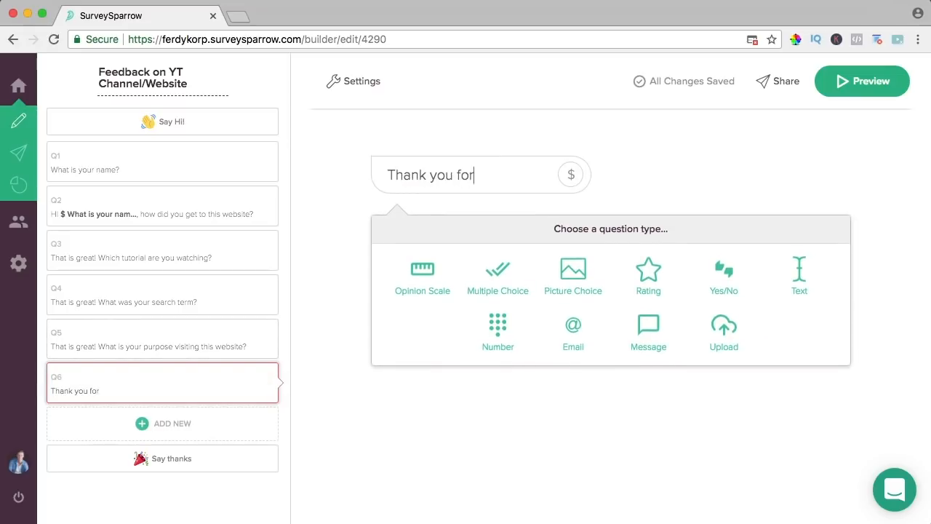
type(" letting me know")
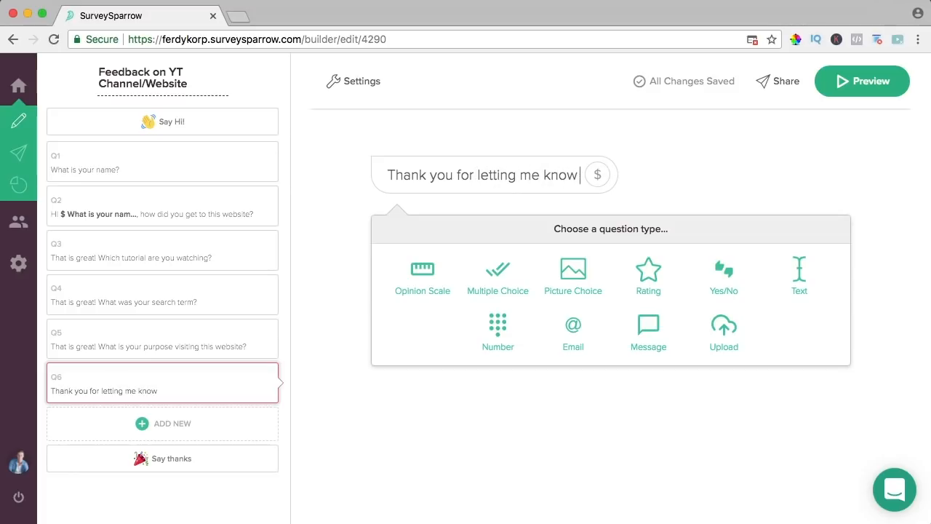
left_click(597, 175)
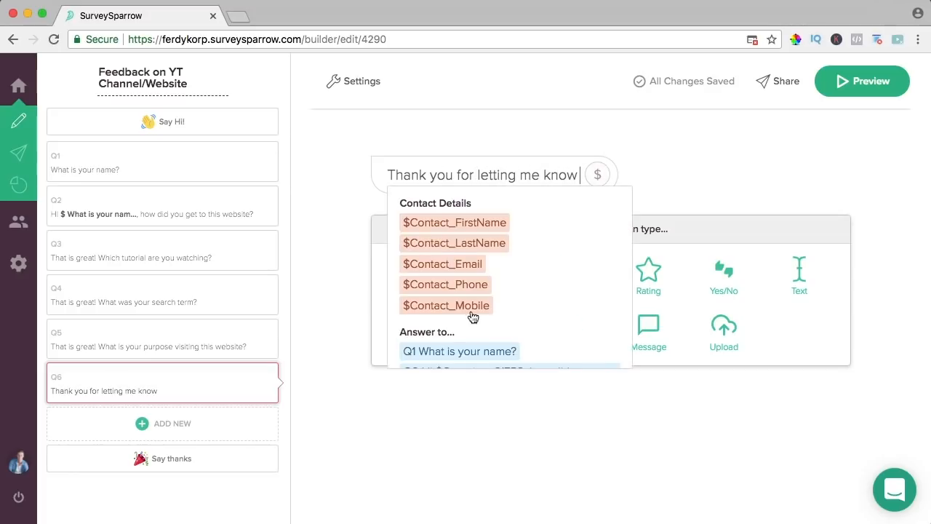
left_click(475, 354)
type("!")
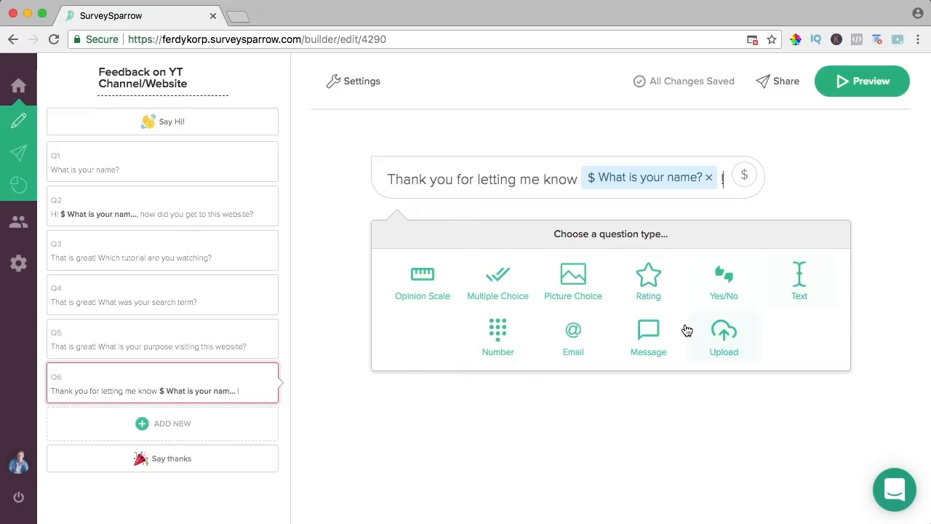
left_click(646, 339)
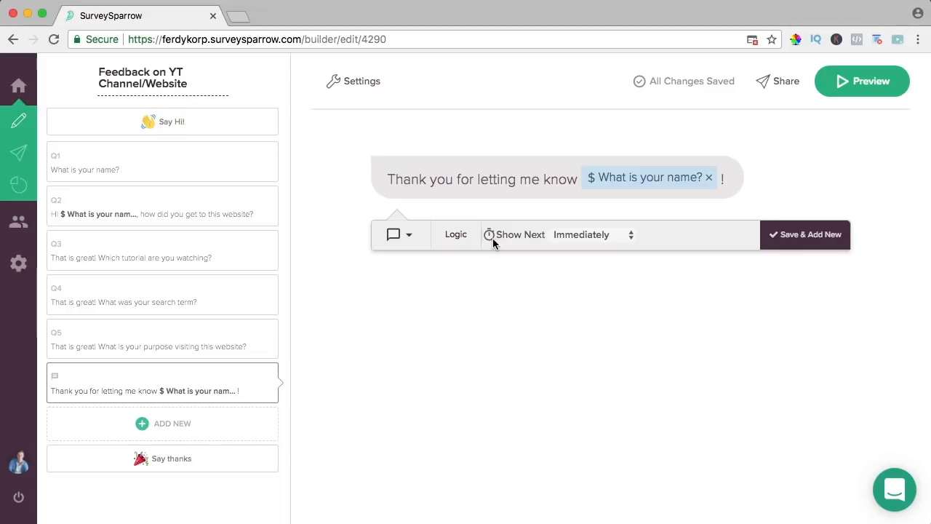
left_click(630, 235)
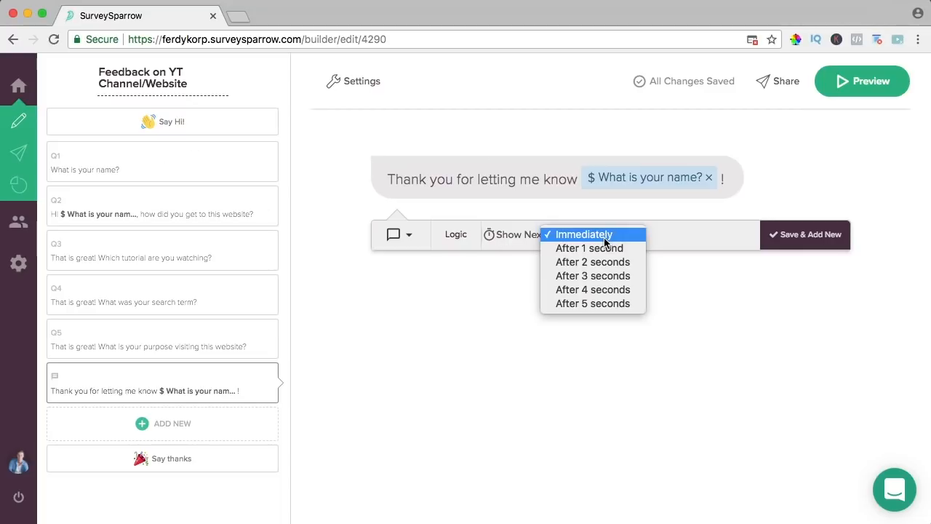
left_click(602, 262)
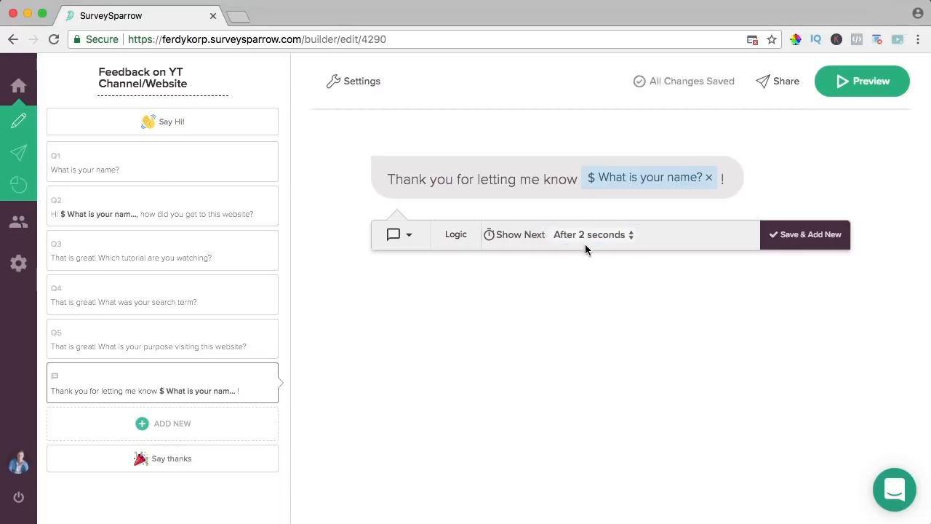
- Add display conditions for the message: question 3 answered, plus a condition on question 4
left_click(456, 238)
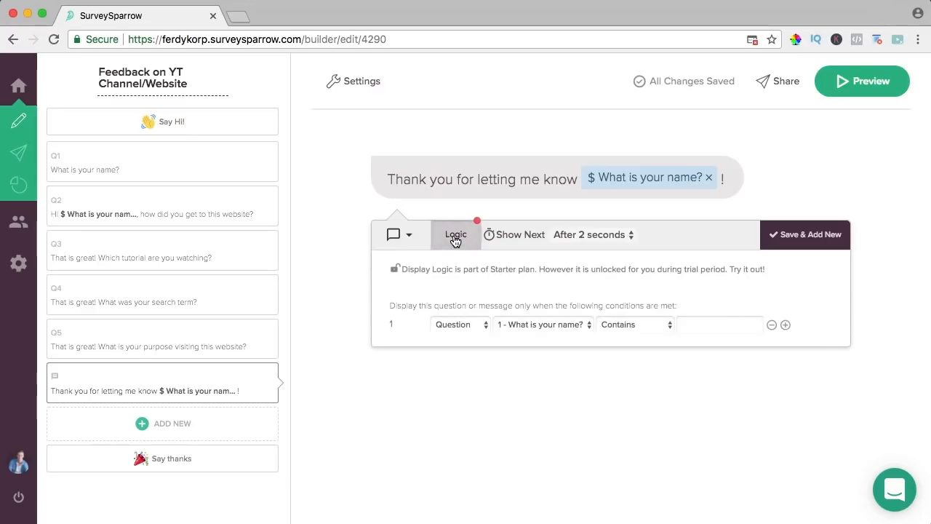
left_click(461, 324)
left_click(542, 324)
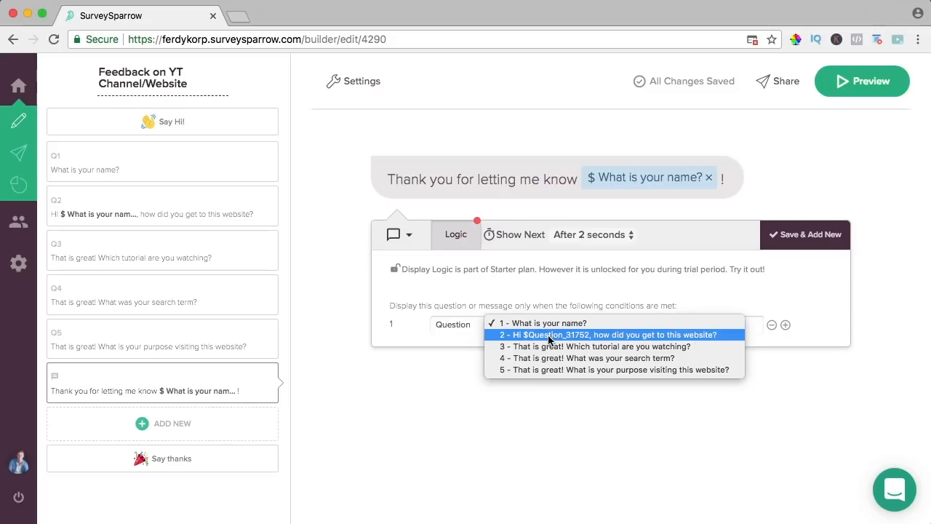
left_click(544, 348)
left_click(636, 324)
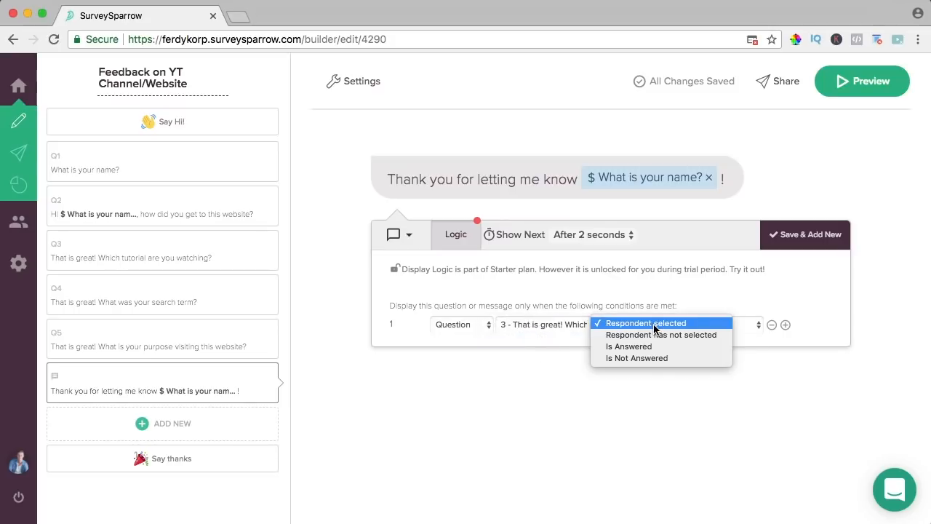
left_click(640, 347)
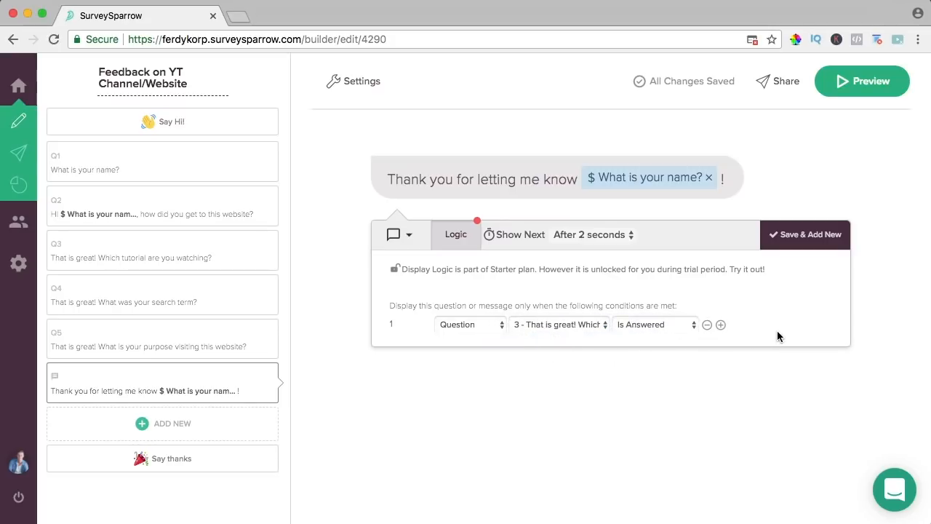
left_click(720, 326)
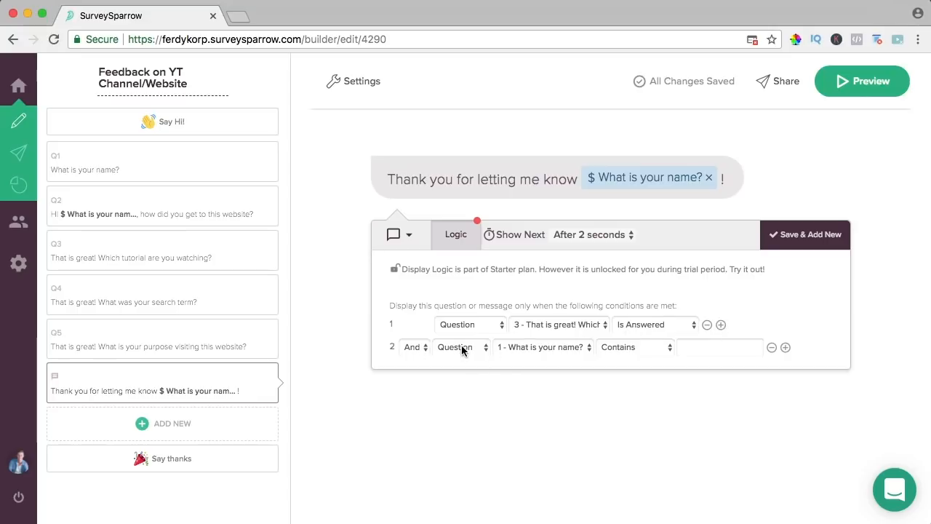
left_click(550, 347)
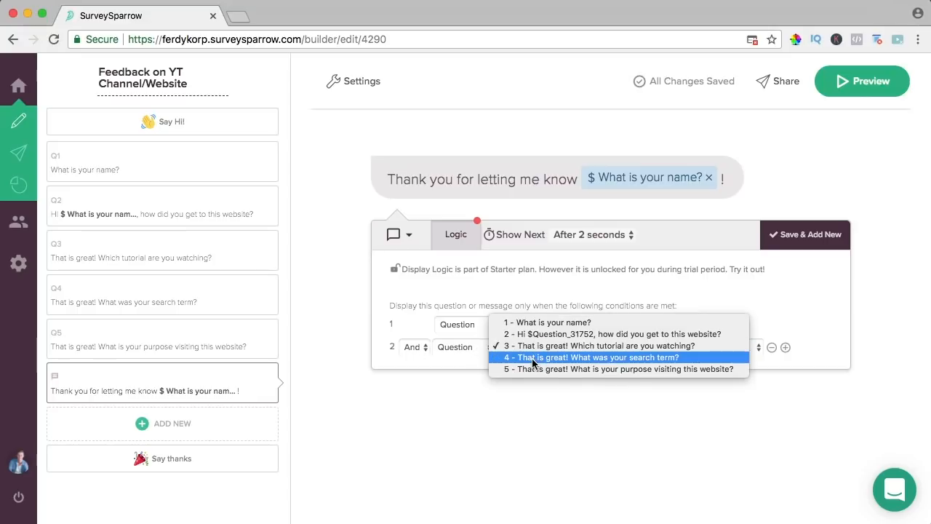
left_click(542, 299)
- Add a third condition requiring question 5 answered, save the message, and delete the empty question
left_click(785, 348)
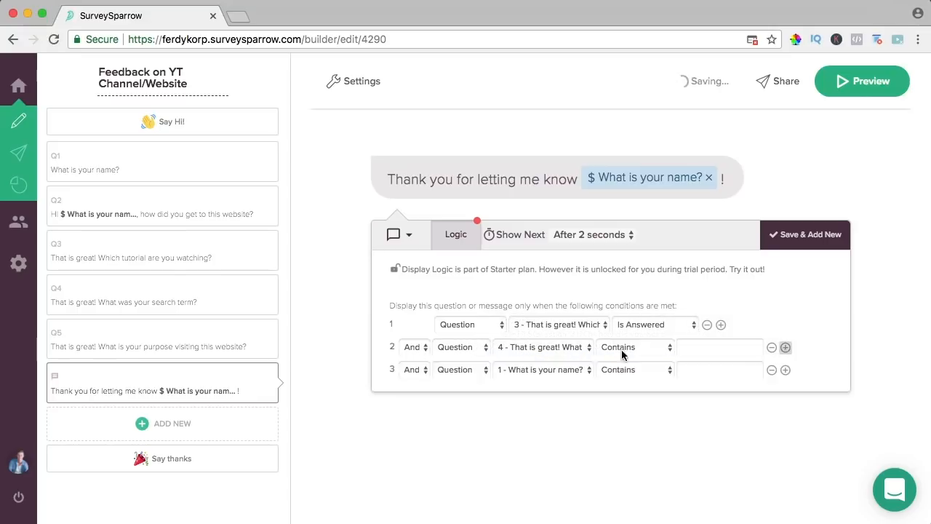
left_click(457, 370)
left_click(461, 371)
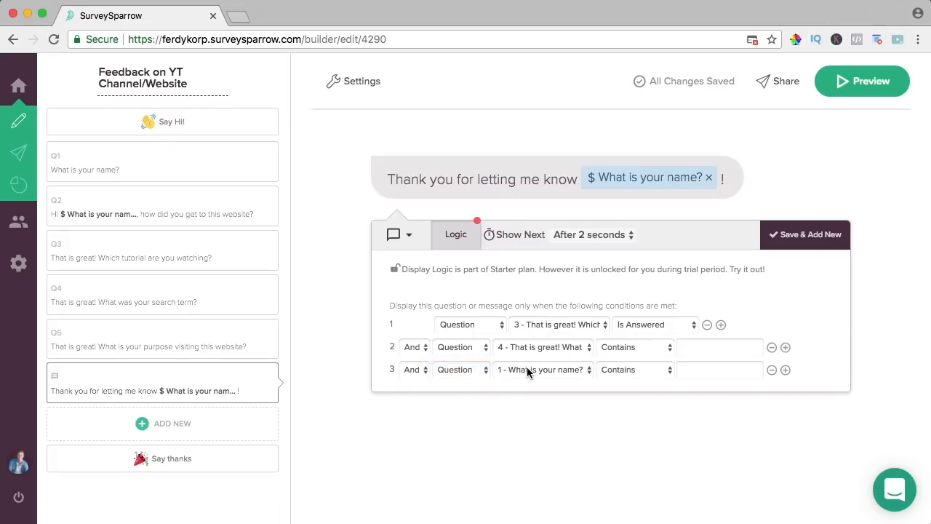
left_click(527, 370)
left_click(524, 412)
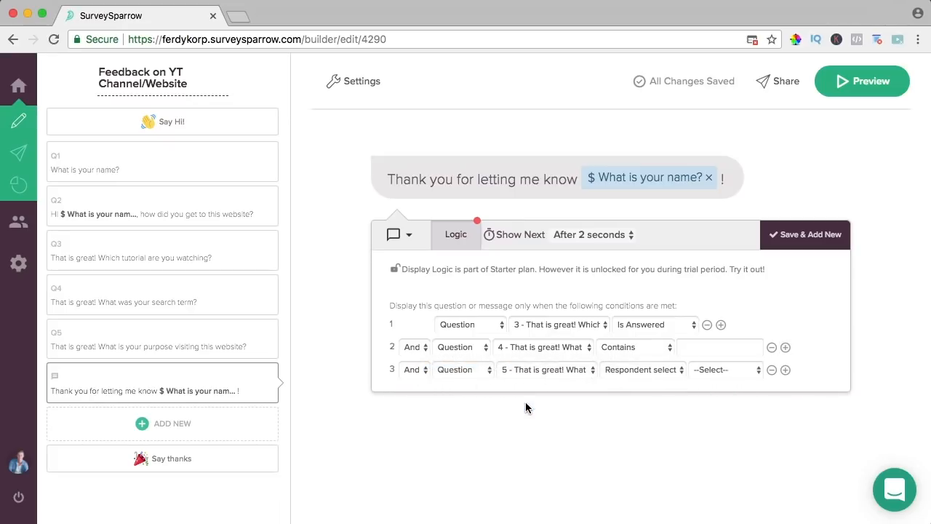
left_click(623, 373)
left_click(627, 392)
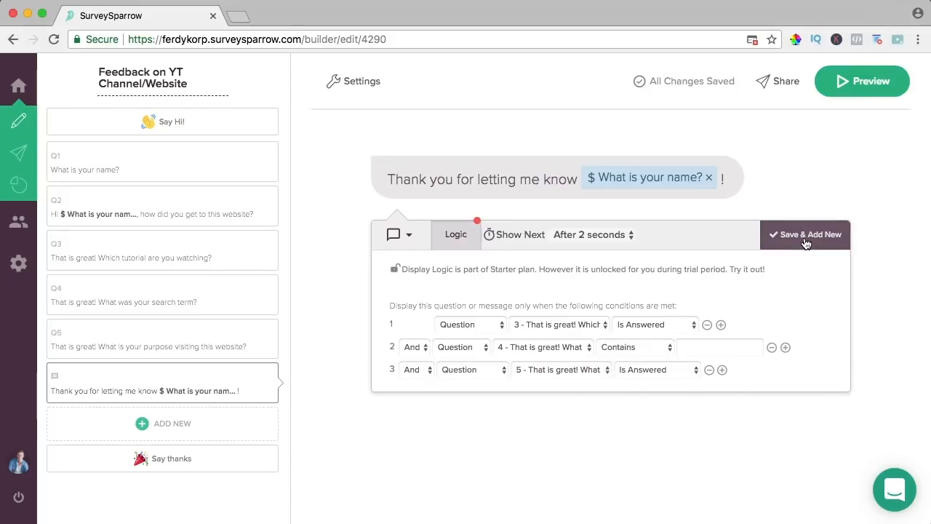
left_click(804, 239)
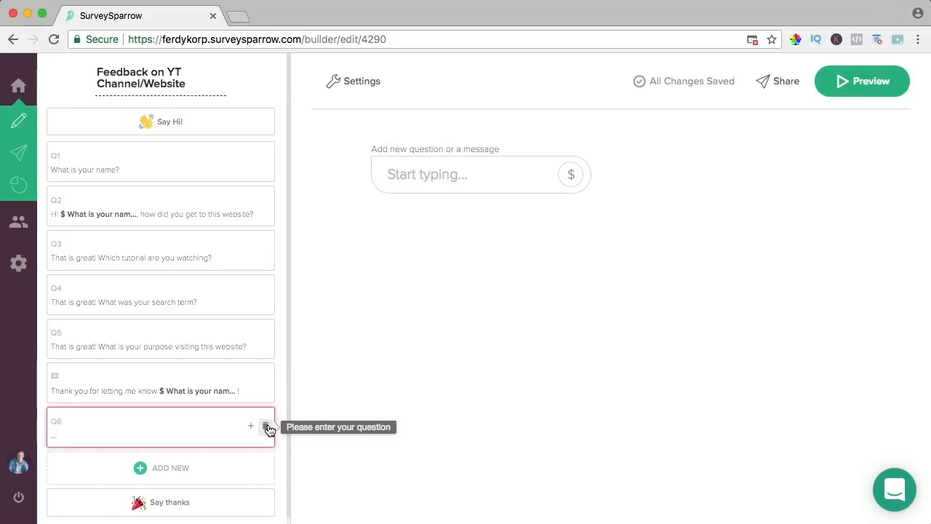
left_click(268, 425)
left_click(526, 332)
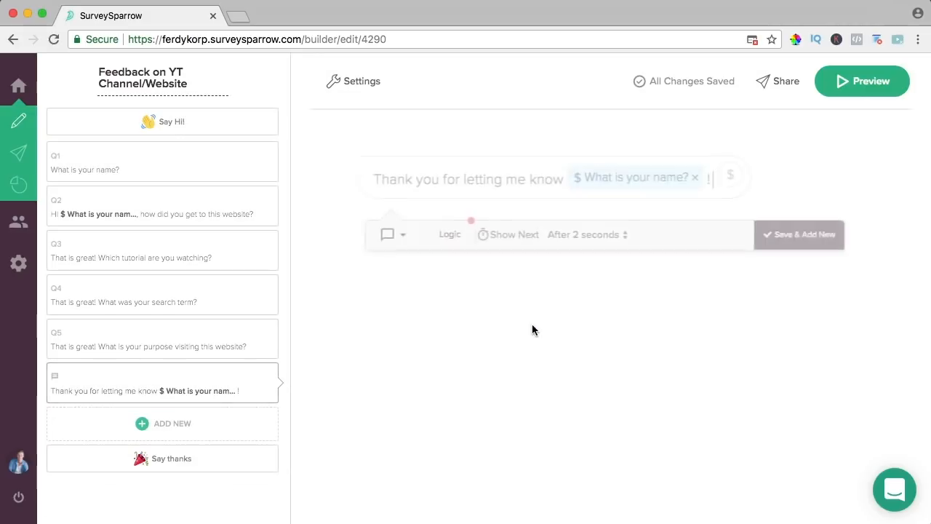
- Preview the survey answering Sure :), a name, Youtube and Elementor, then return to the builder
left_click(856, 83)
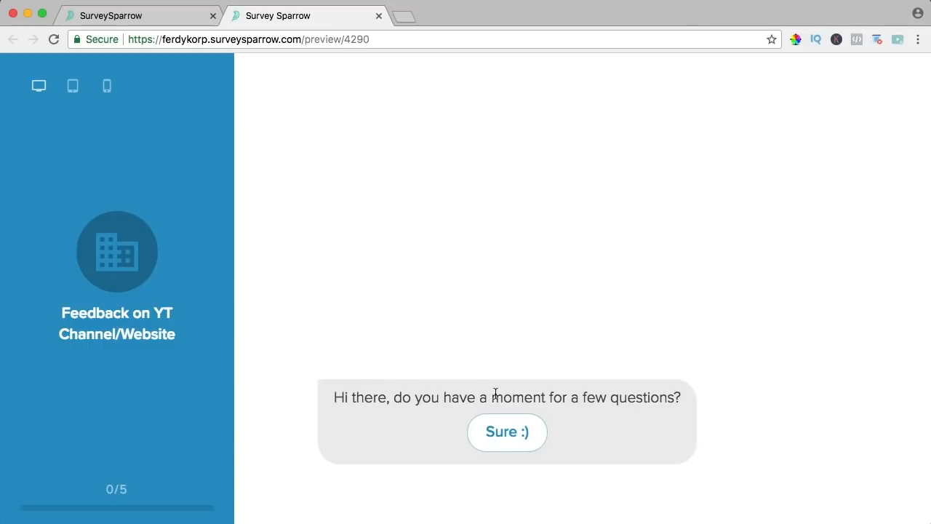
left_click(506, 433)
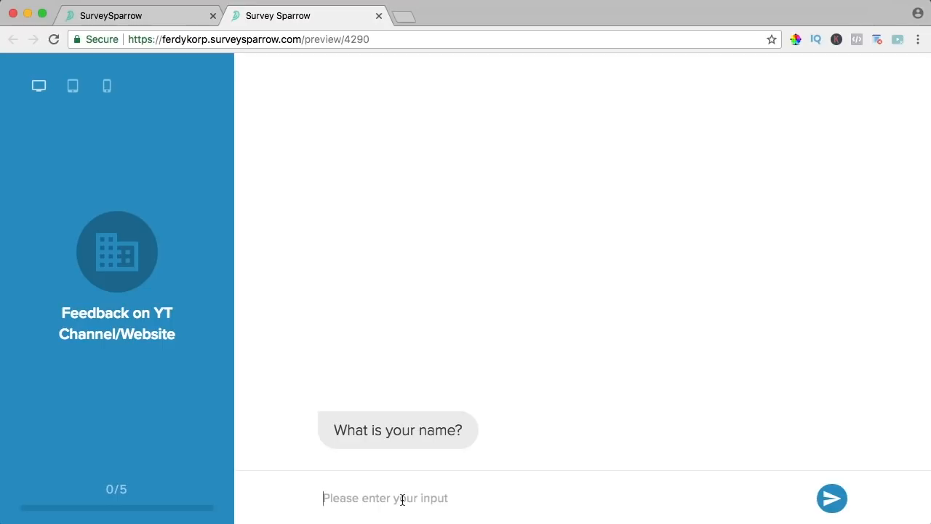
type("Ferdy")
left_click(831, 501)
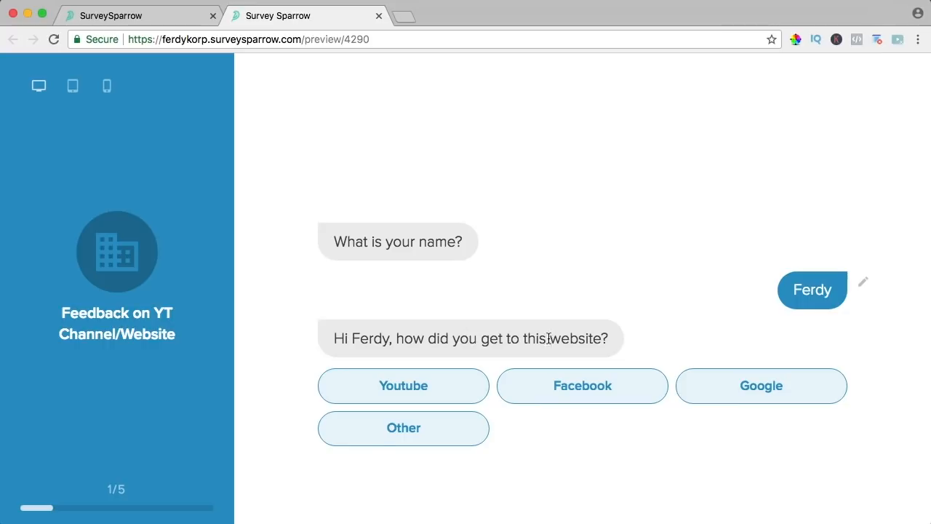
left_click(419, 387)
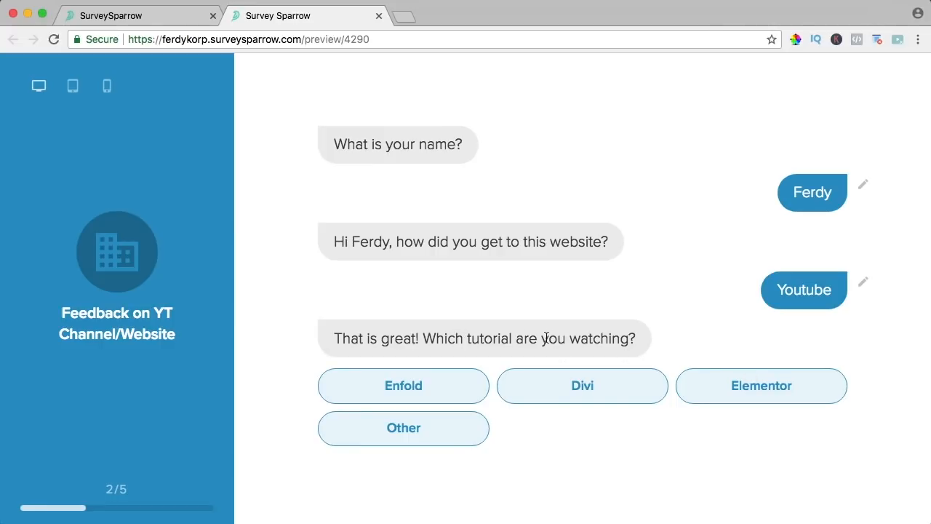
left_click(742, 389)
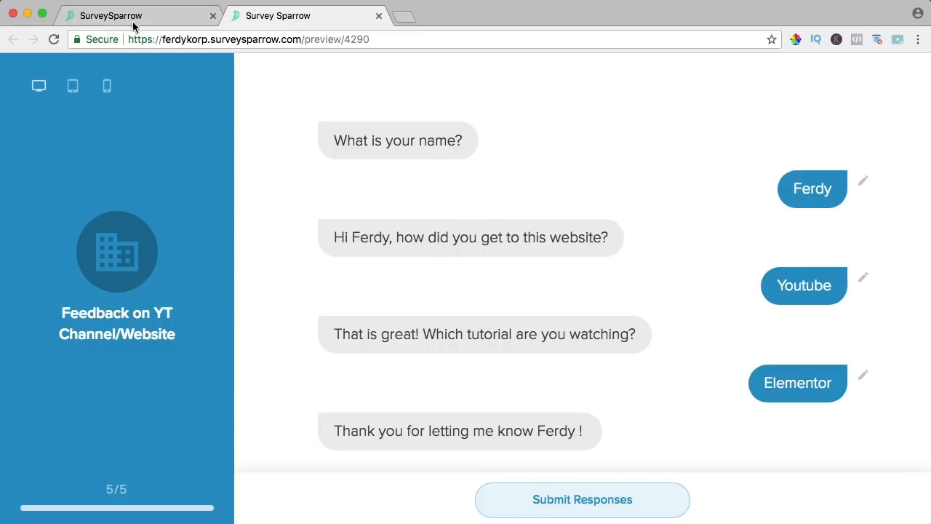
left_click(187, 16)
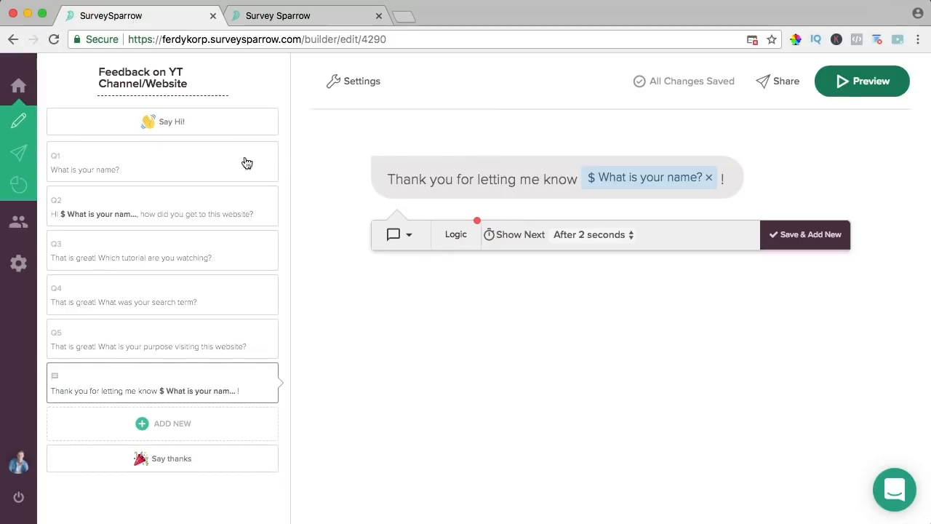
- After Q5, write a new entry telling visitors they can go to the tutorial page and see all tutorials
left_click(182, 424)
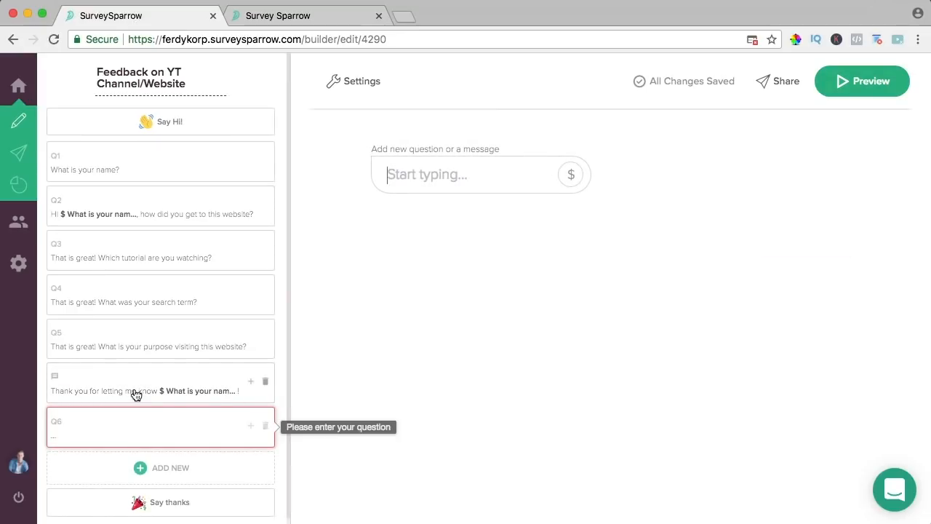
left_click(178, 335)
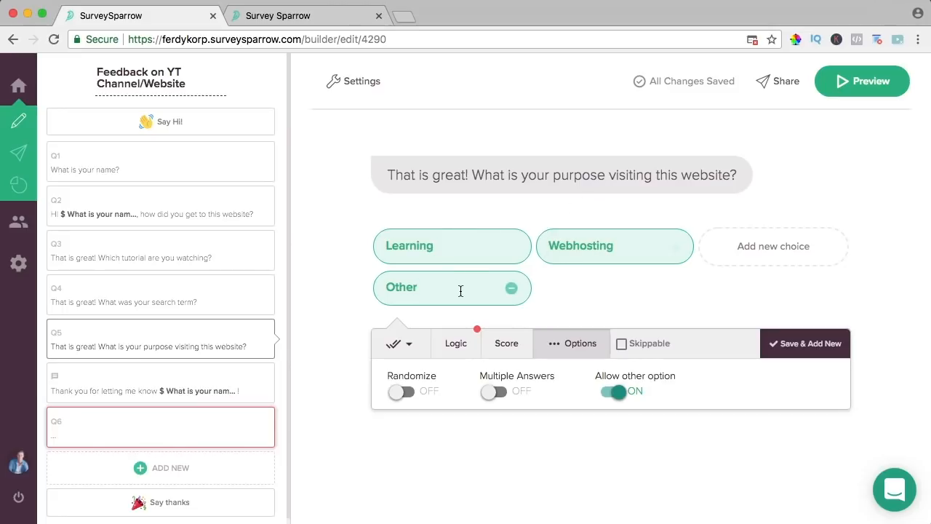
left_click(135, 426)
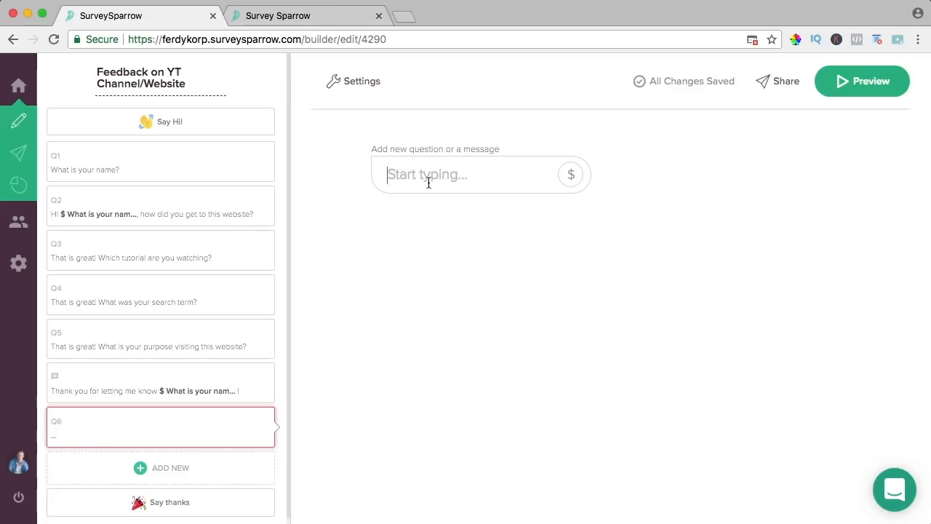
type("Thank ")
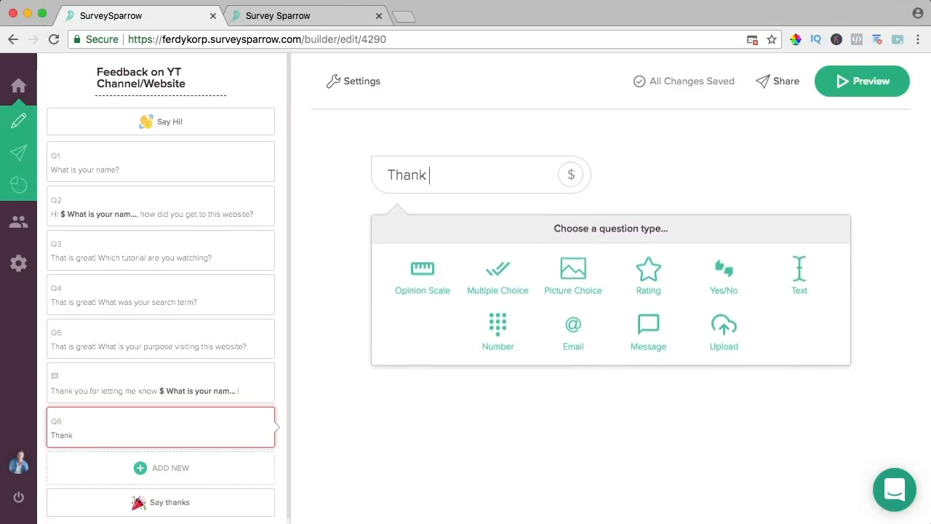
type("you for letting me")
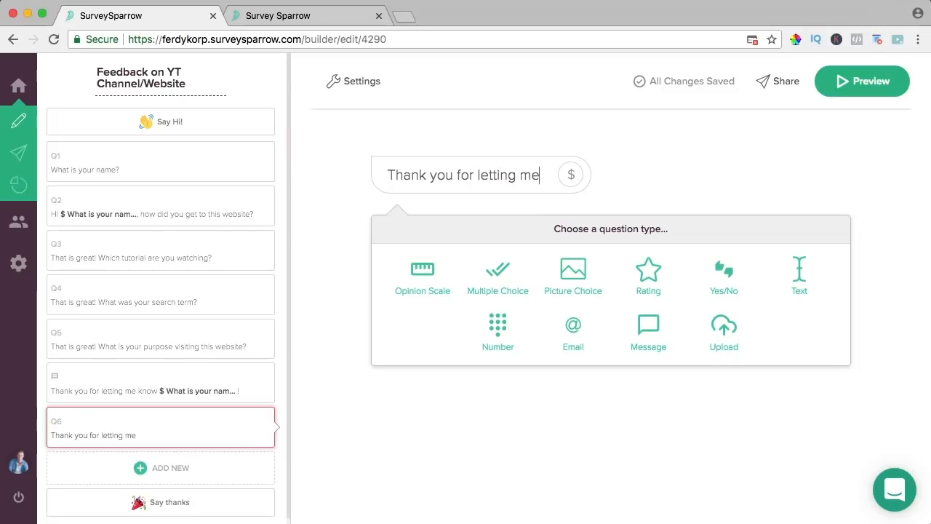
type(" know. You can g")
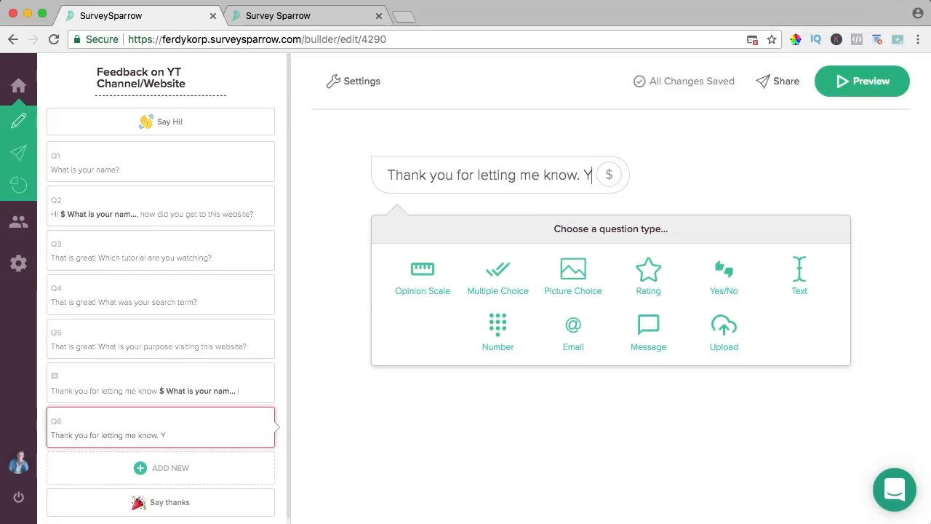
key("BackSpace")
key("BackSpace")
type("can go to the")
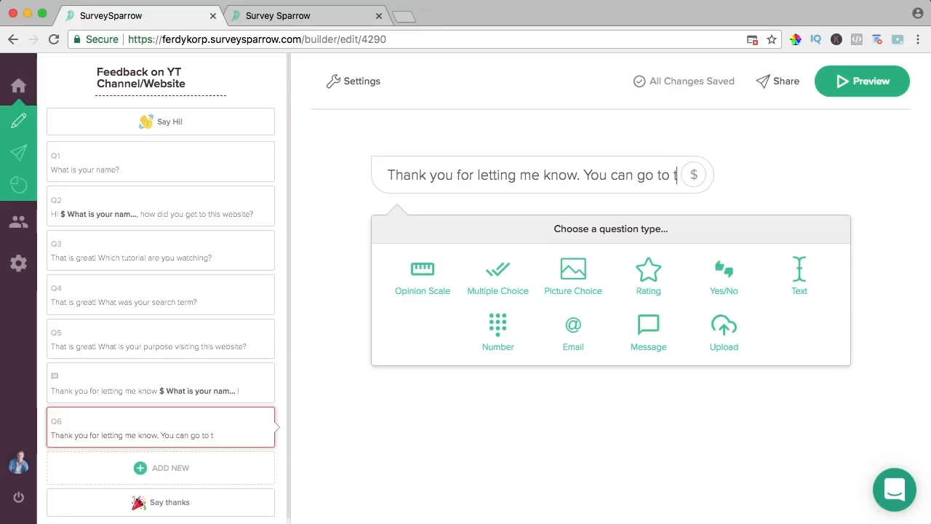
key("BackSpace")
key("BackSpace")
type("eh")
key("BackSpace")
key("BackSpace")
type("he tutorial pa")
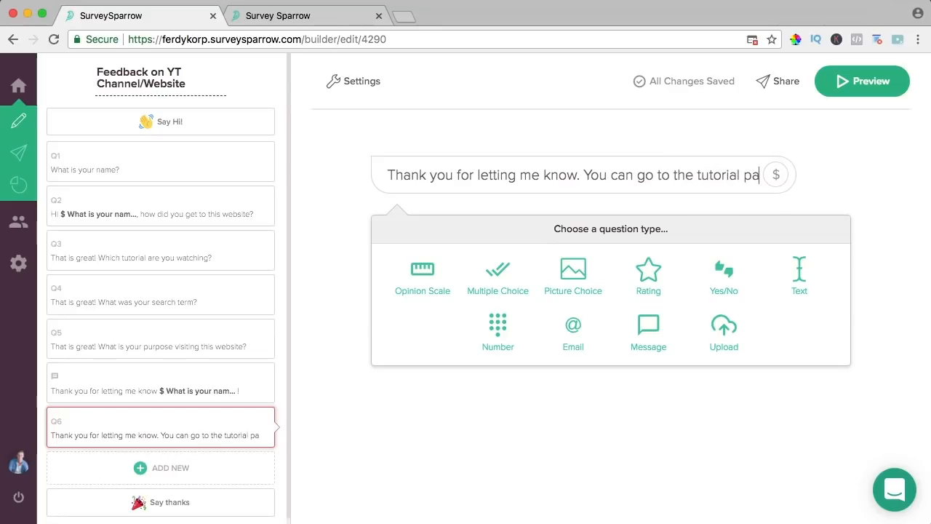
type("ge and se all the tutorials!")
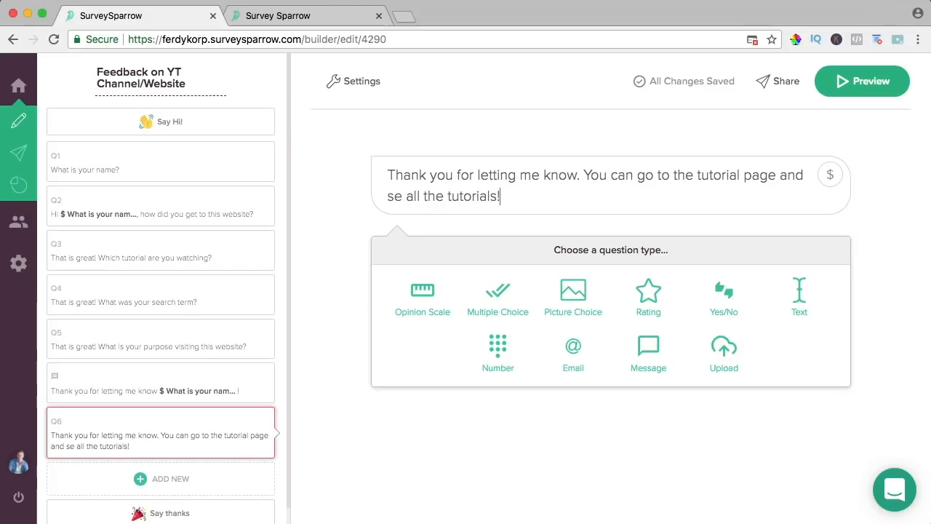
- Make it a message shown only when Question 5's answer is Learning, and save it
left_click(648, 354)
left_click(649, 354)
left_click(457, 254)
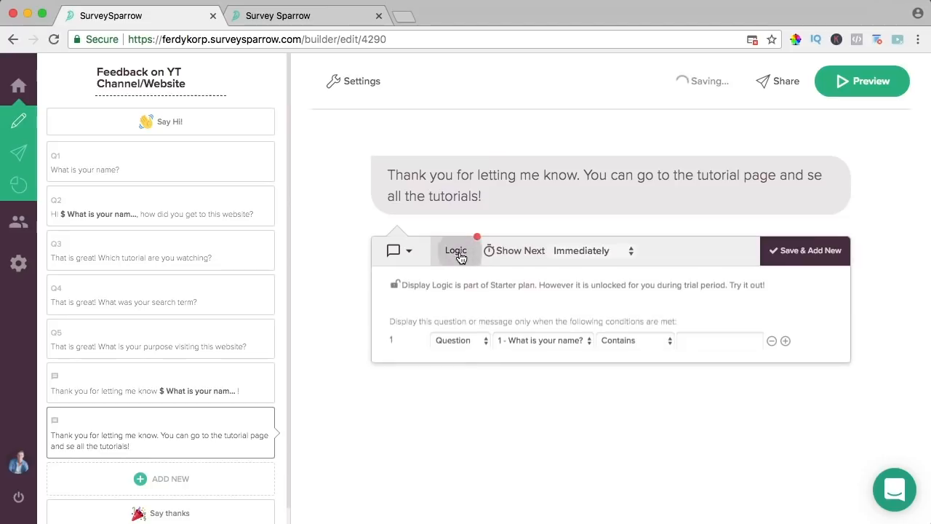
left_click(466, 340)
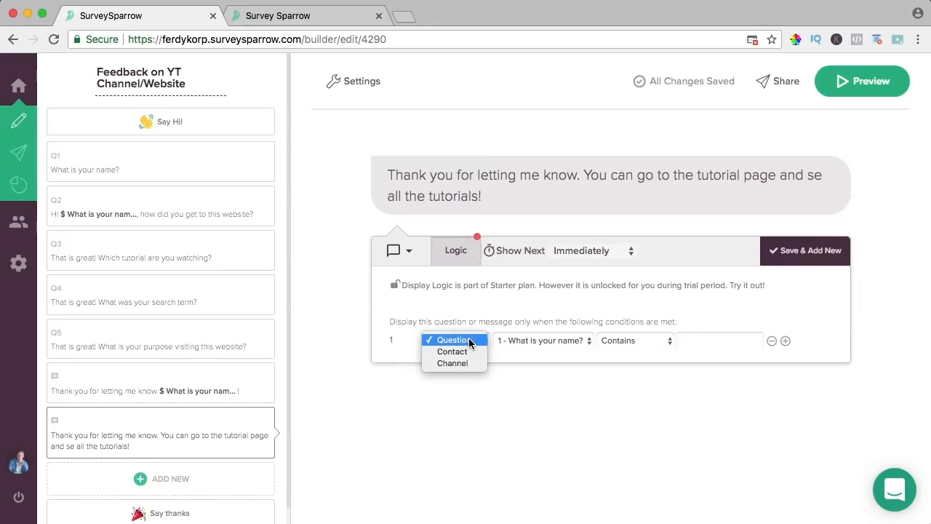
left_click(461, 340)
left_click(527, 344)
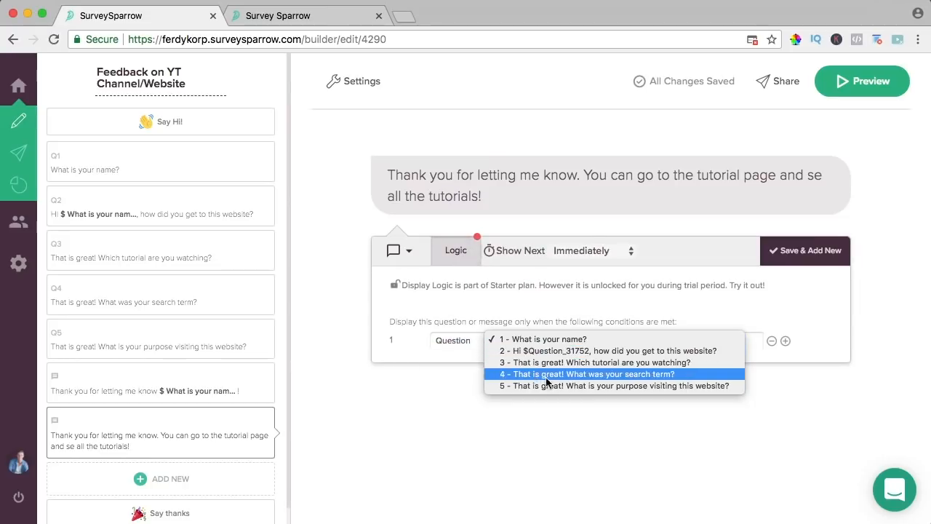
left_click(663, 385)
left_click(700, 345)
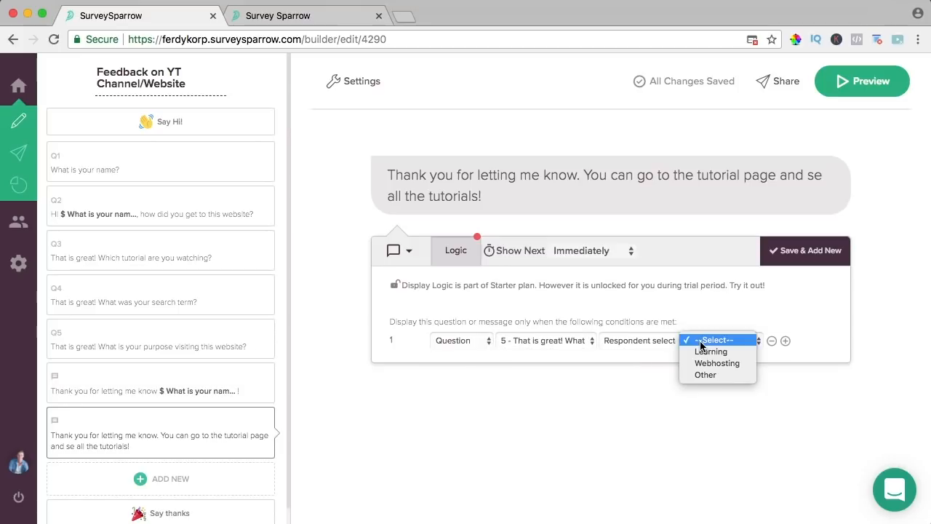
left_click(711, 352)
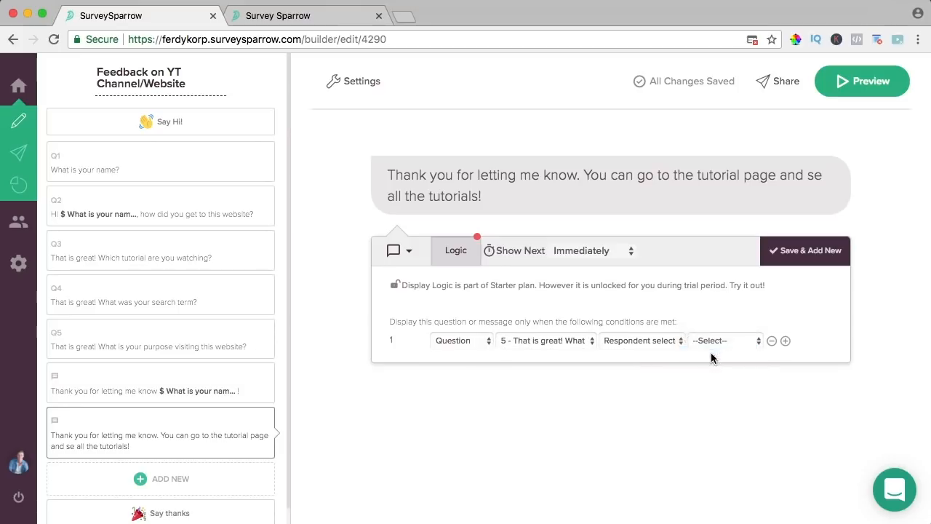
left_click(796, 256)
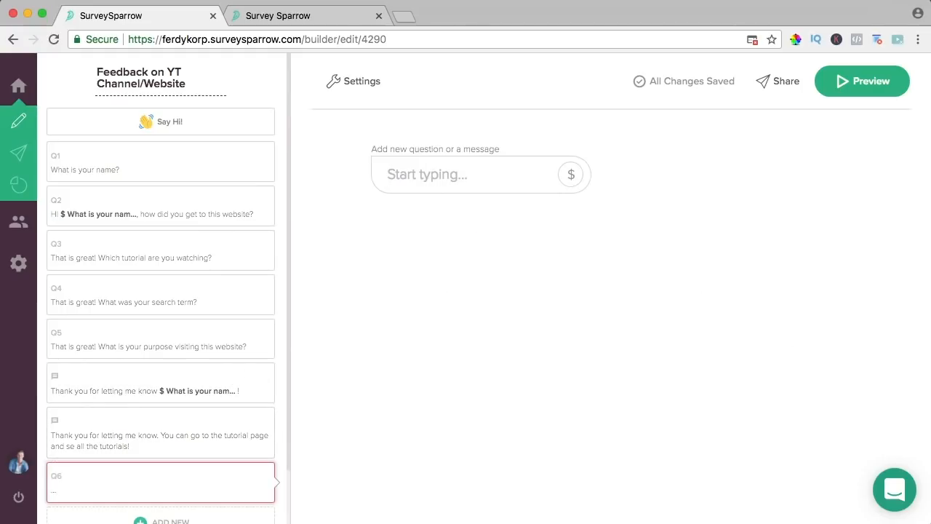
- Add the webhosting-page message, shown only when Question 5's answer is Webhosting, and save it
type("Thank you for letting me know! ")
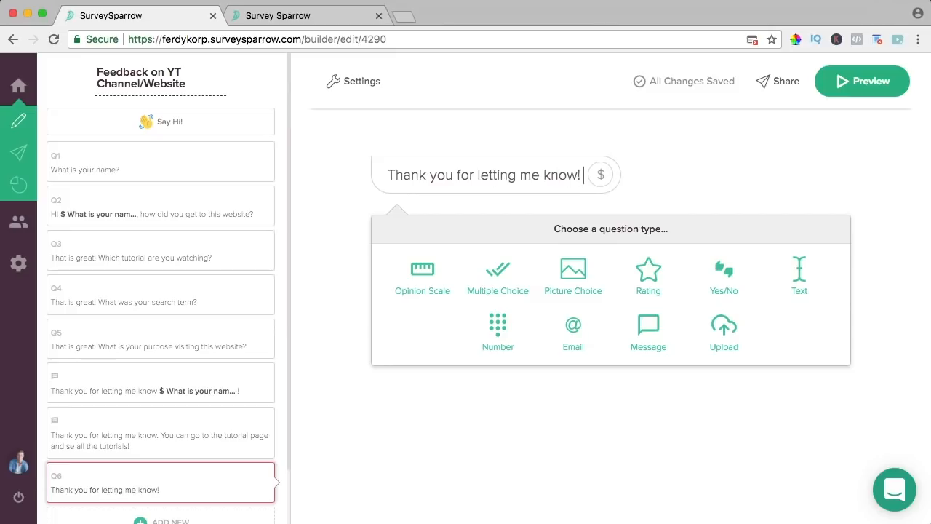
type("On the webhosting page I show you everything")
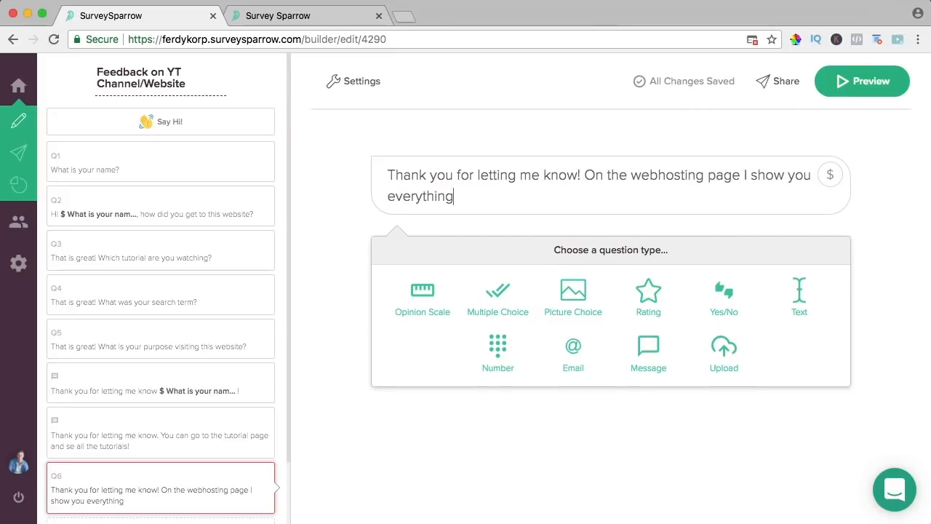
type(" I know about Siteground. In my opinion the best webhosting provider.")
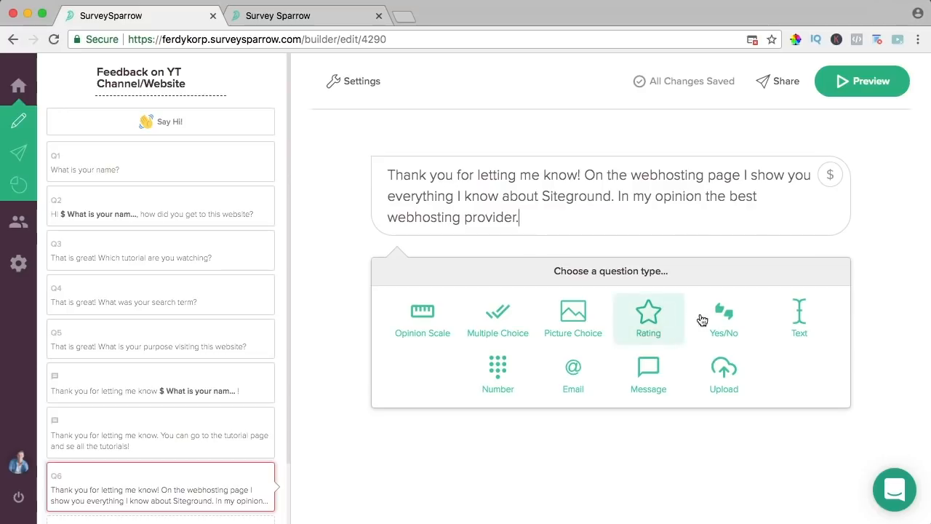
left_click(650, 369)
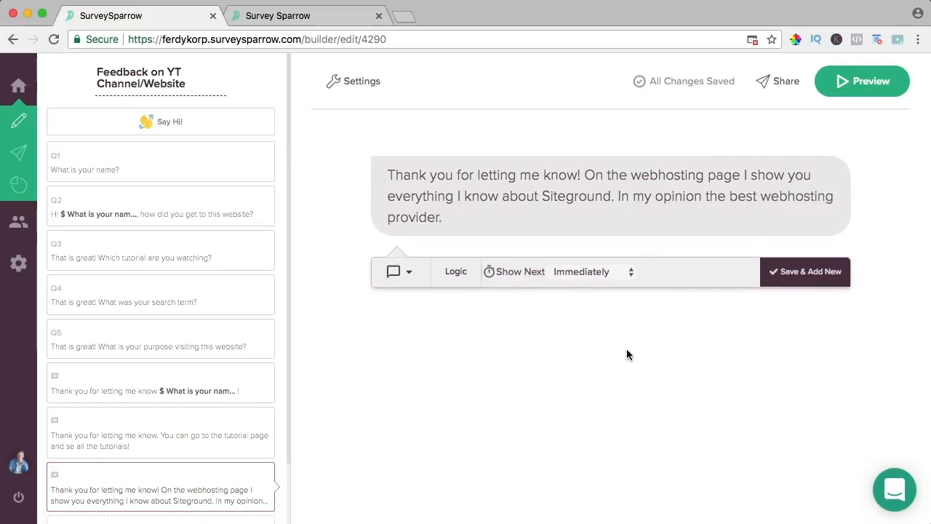
left_click(466, 275)
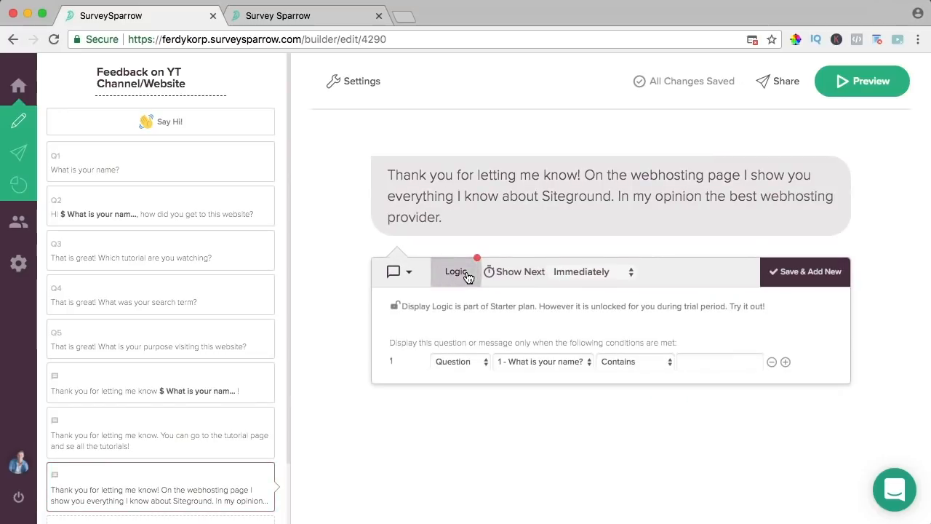
left_click(519, 363)
left_click(591, 406)
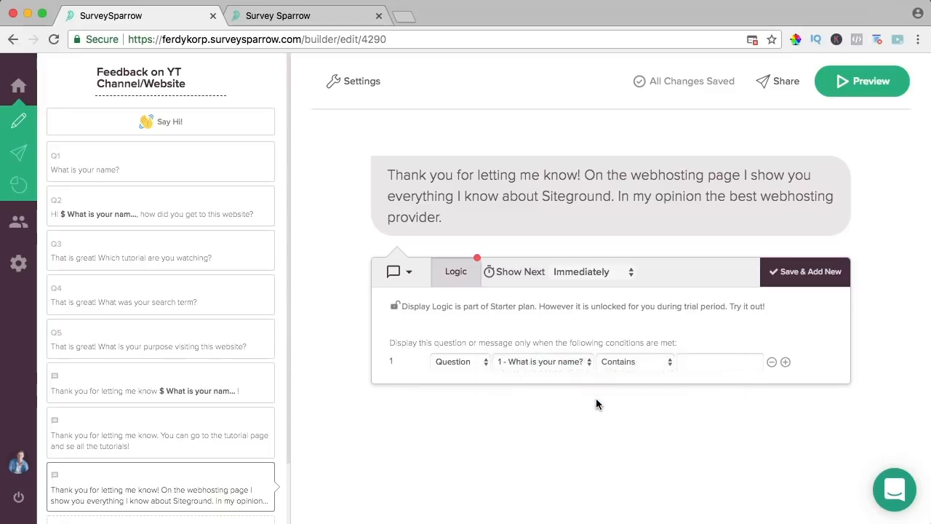
left_click(636, 363)
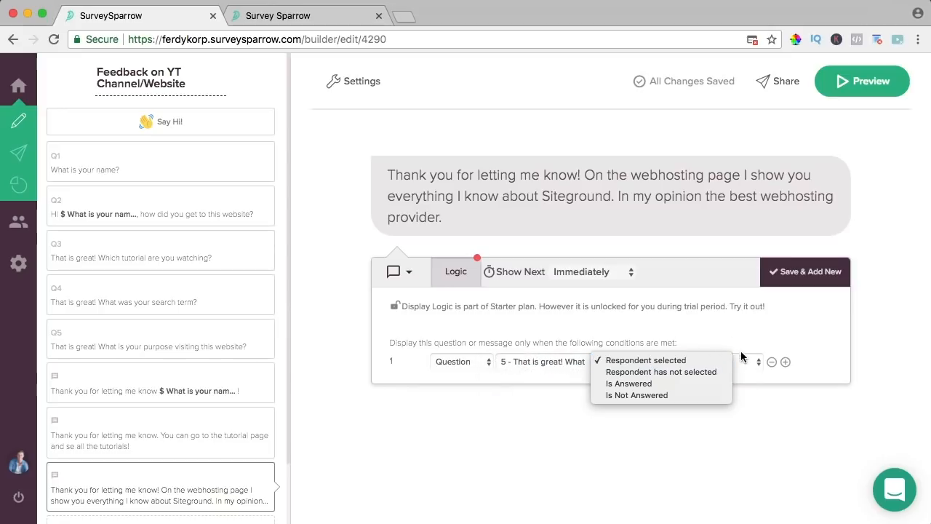
left_click(646, 360)
left_click(731, 361)
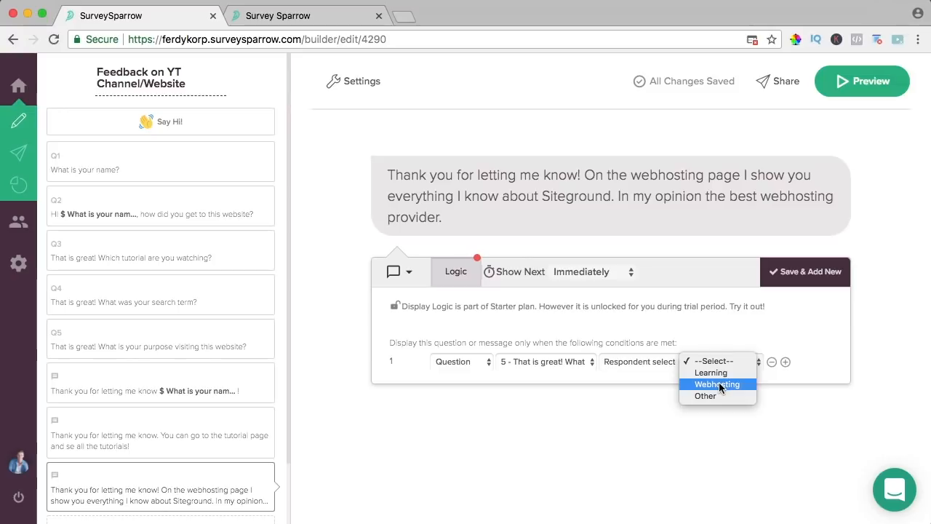
left_click(720, 384)
left_click(796, 277)
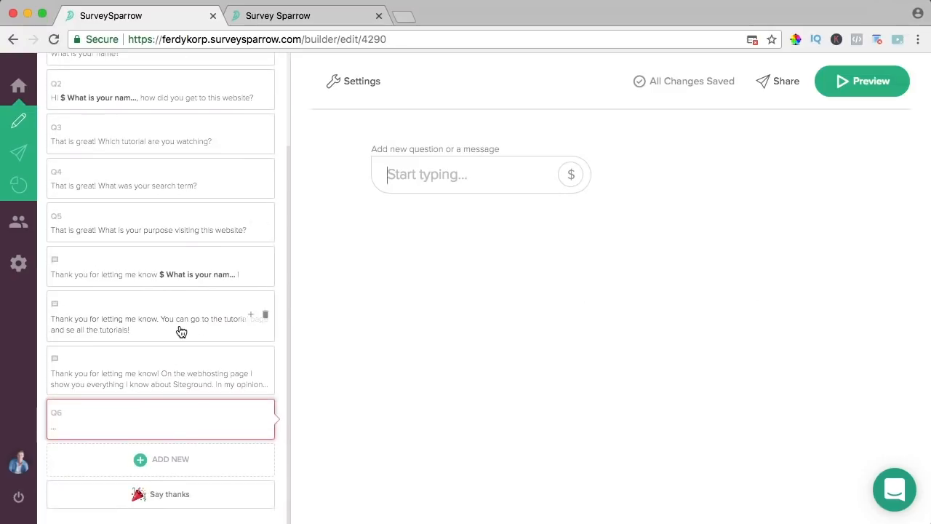
- Make Q6 a multiple-choice question on preferred tutorials with Wordpress, Marketing and SEO choices
type("What kind of tuto")
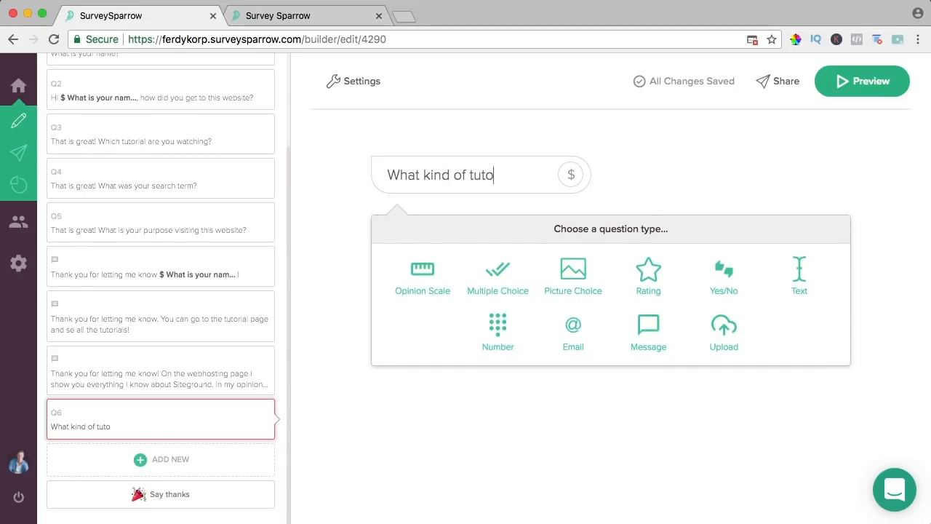
type("rials would")
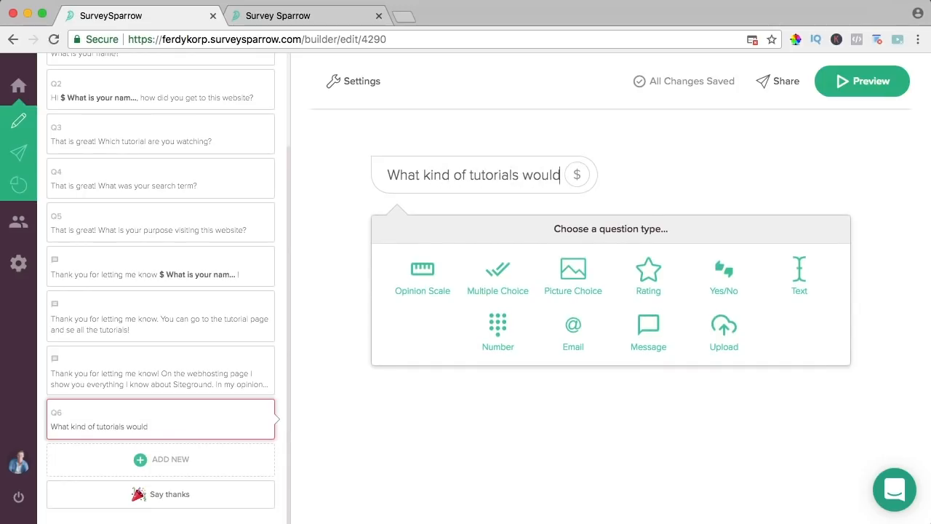
type(" you like to see ")
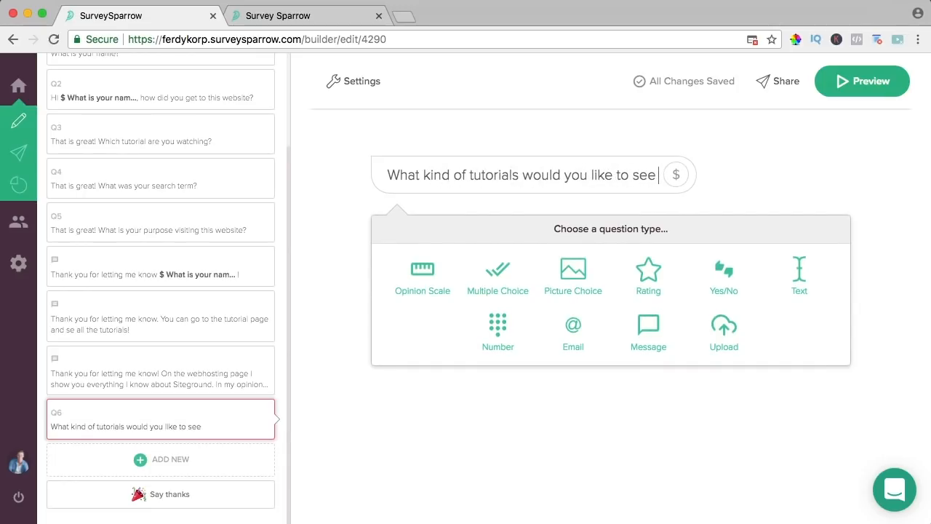
type("more on this website")
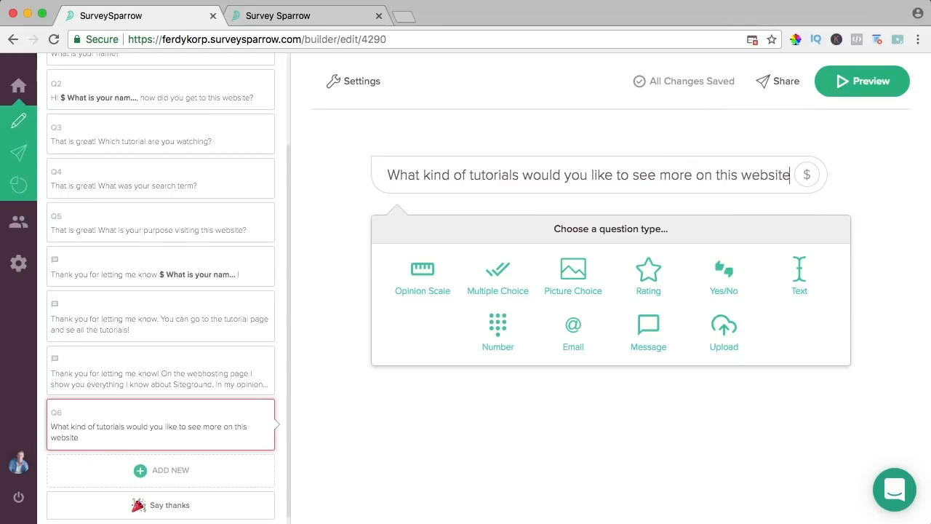
type("?")
left_click(504, 278)
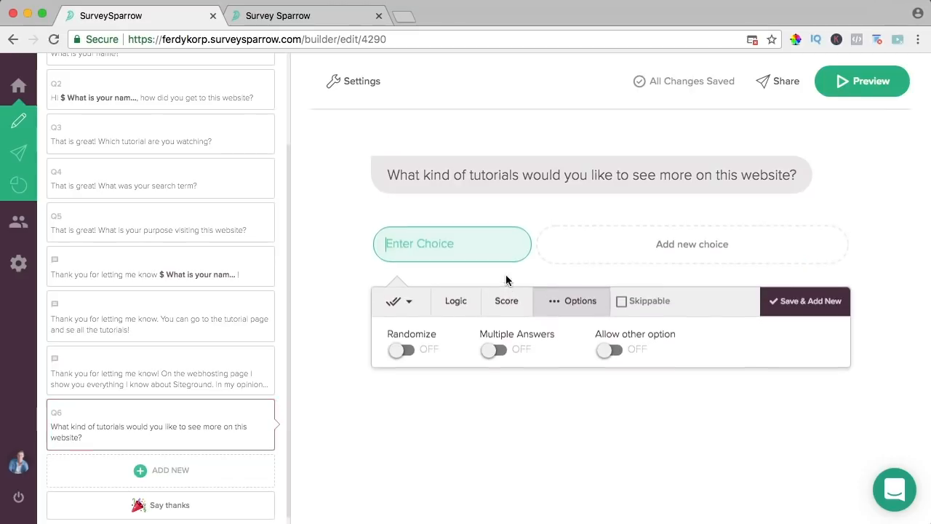
type("Wordpress")
key("Return")
type("Marke")
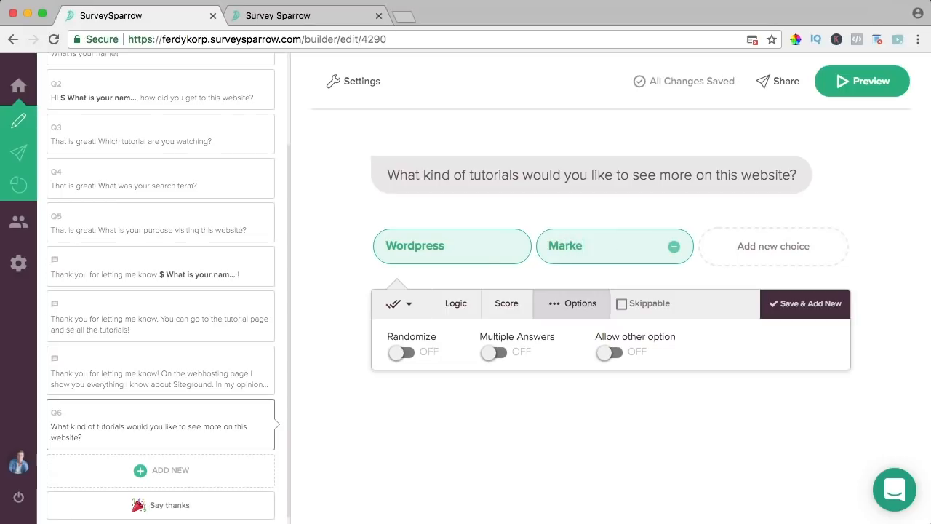
type("ting")
left_click(768, 246)
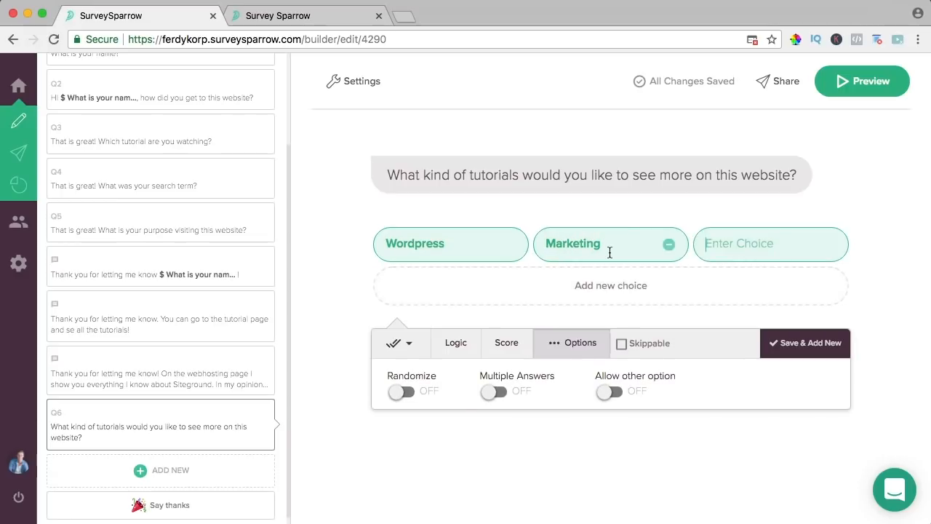
type("SEO")
- Add Divi and Elementor choices, enable the Other option, and save Q6
left_click(605, 285)
type("Divi")
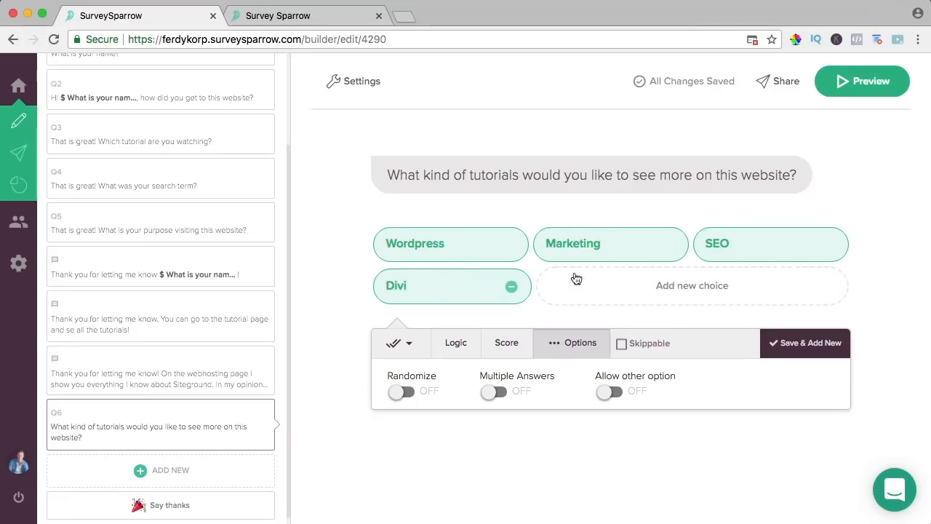
left_click(678, 285)
type("Elem")
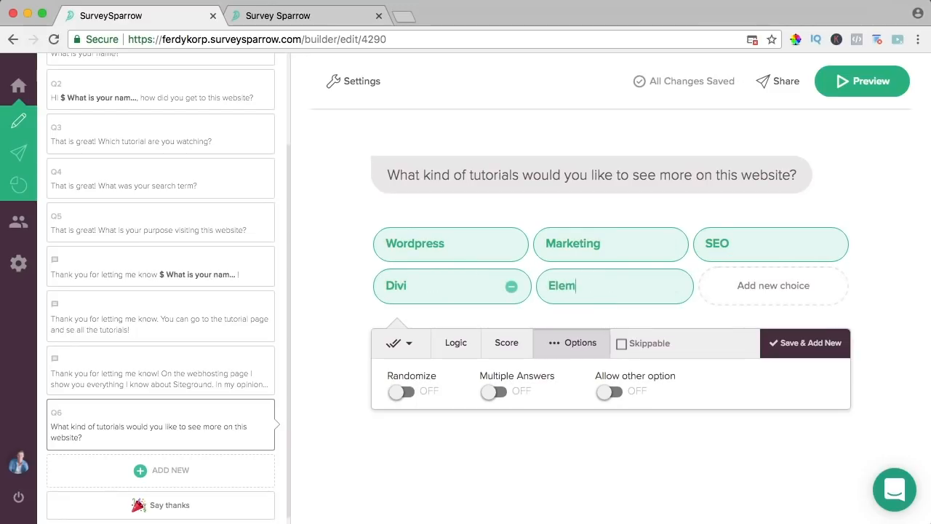
left_click(609, 391)
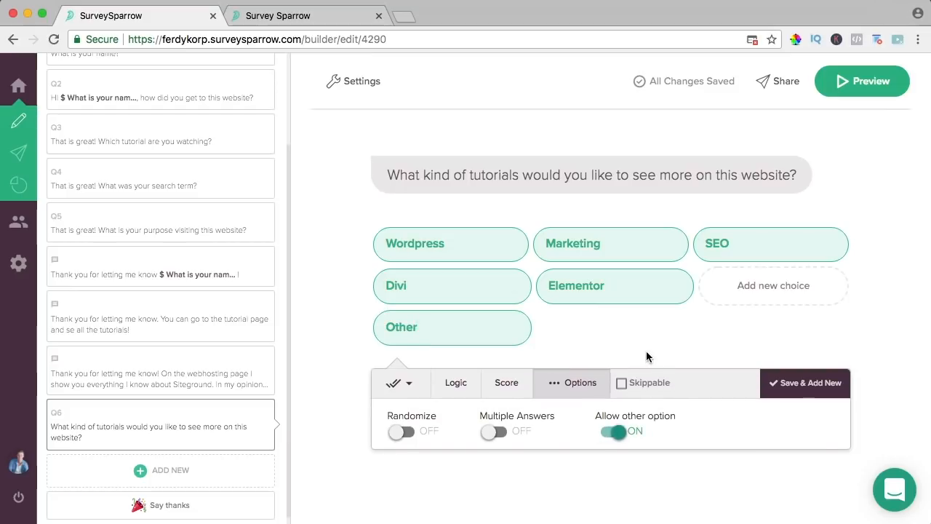
left_click(800, 383)
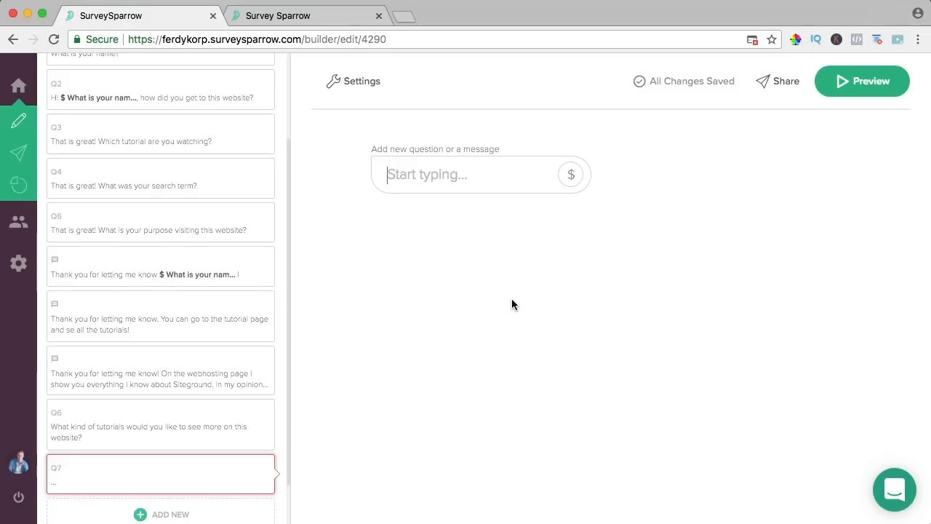
- Ask whether viewers prefer tutorials in 1080P at 60 fps over 720P at 30 fps, as Yes/No
type("Right now")
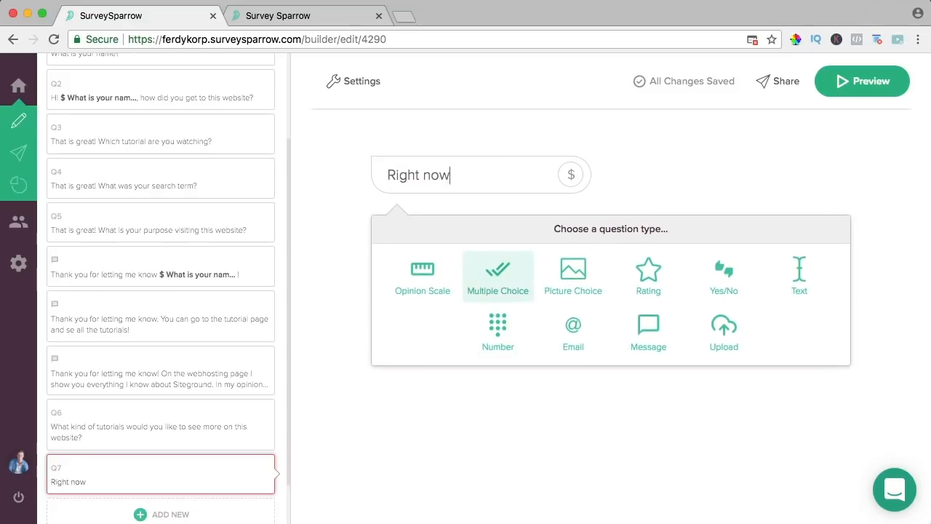
type(" I record my yu")
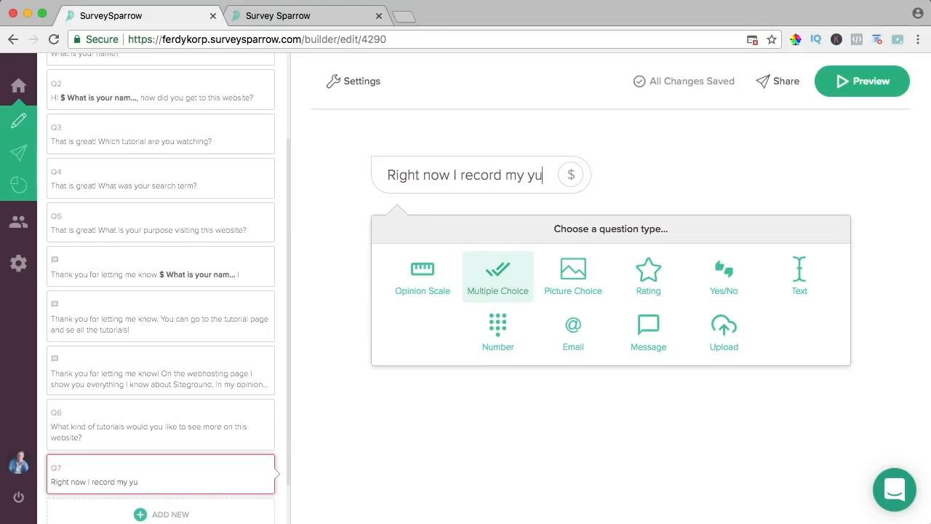
key("BackSpace")
key("BackSpace")
type("tutorial i")
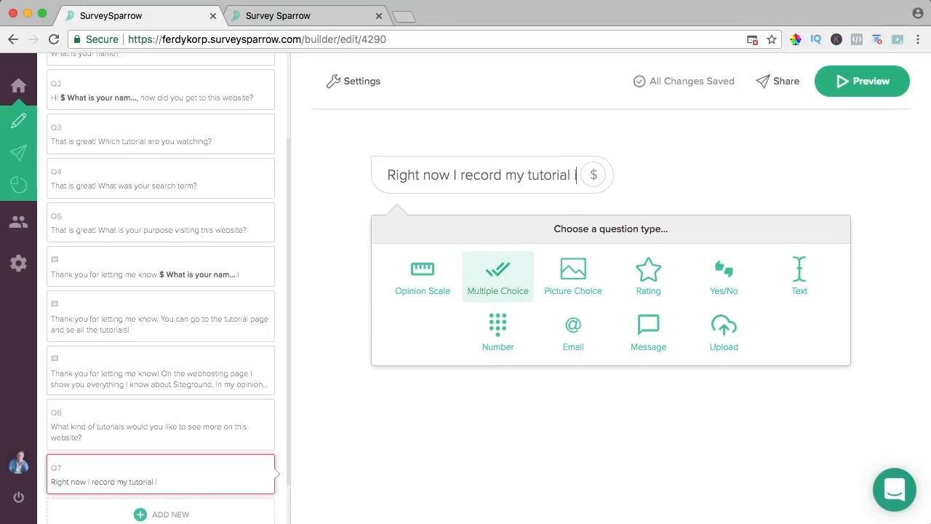
type("n 720P r")
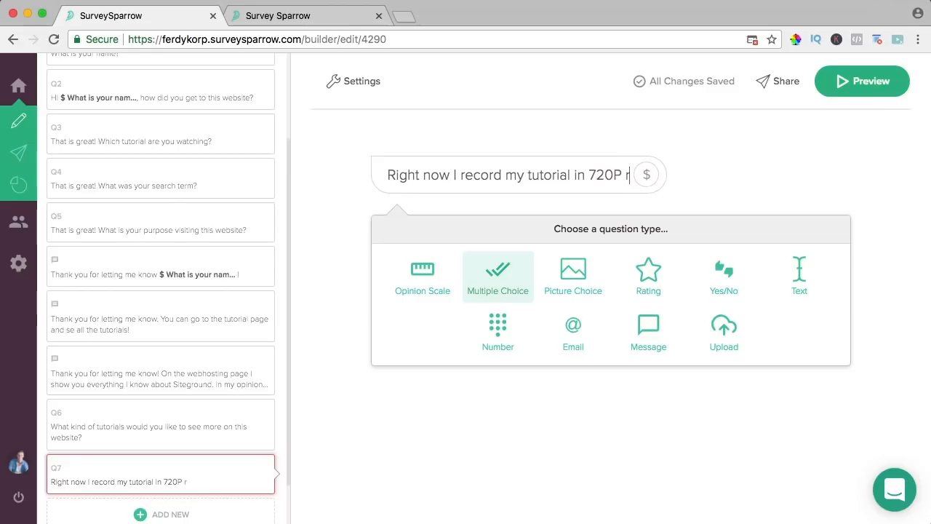
type("esolution")
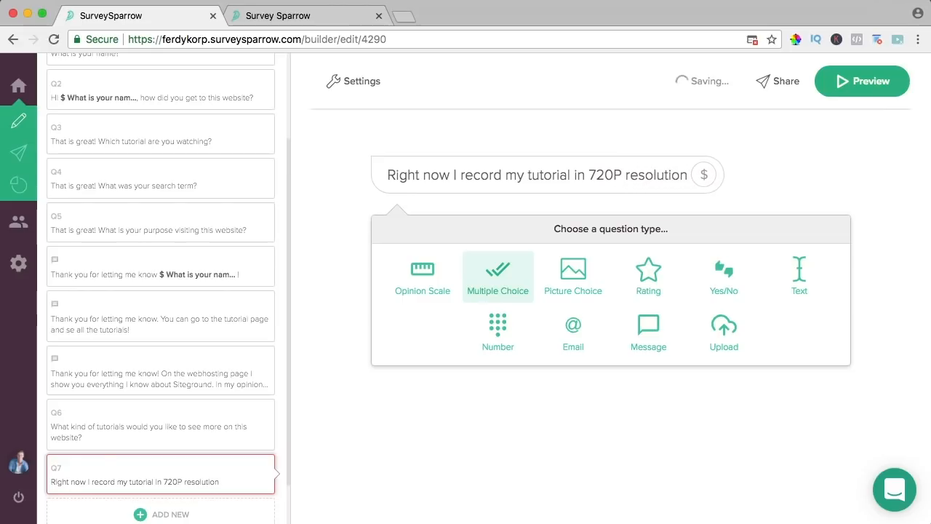
type(" and 30")
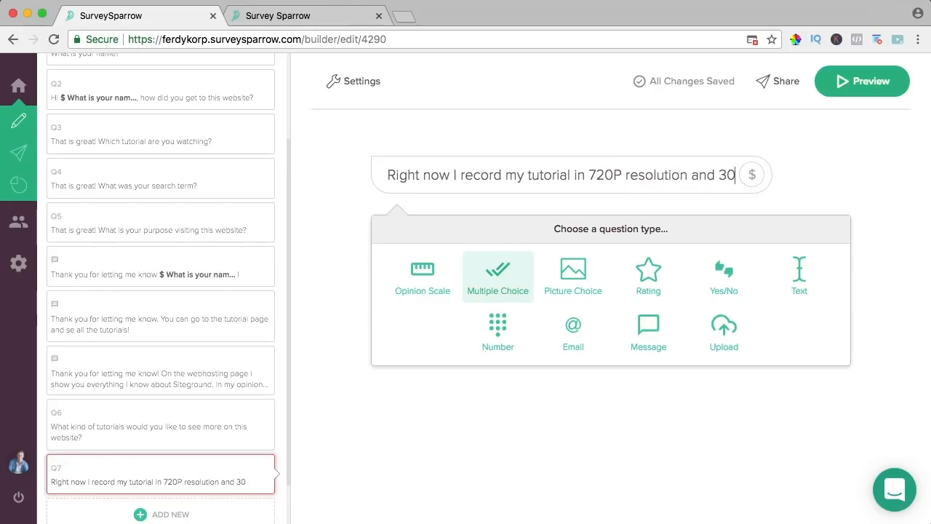
type(" frames per second. W")
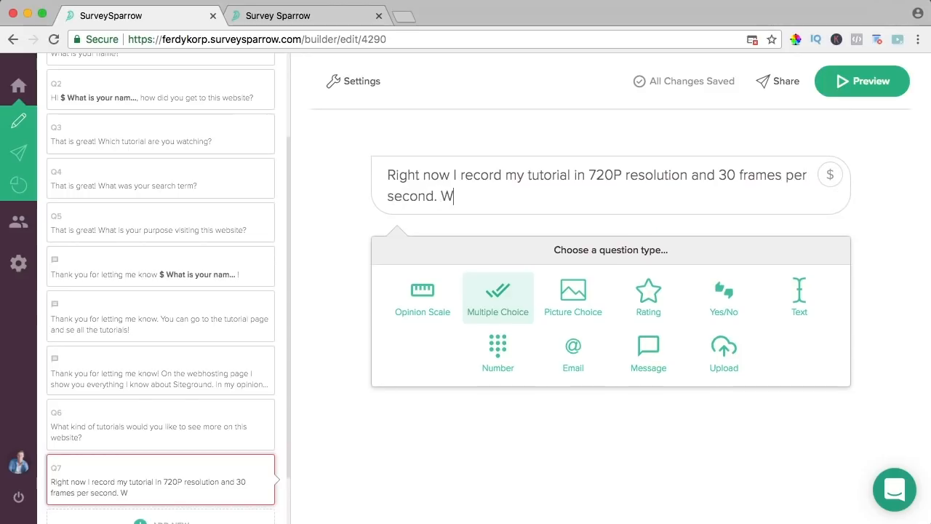
key("BackSpace")
type("w")
key("BackSpace")
type("Would you rather hav")
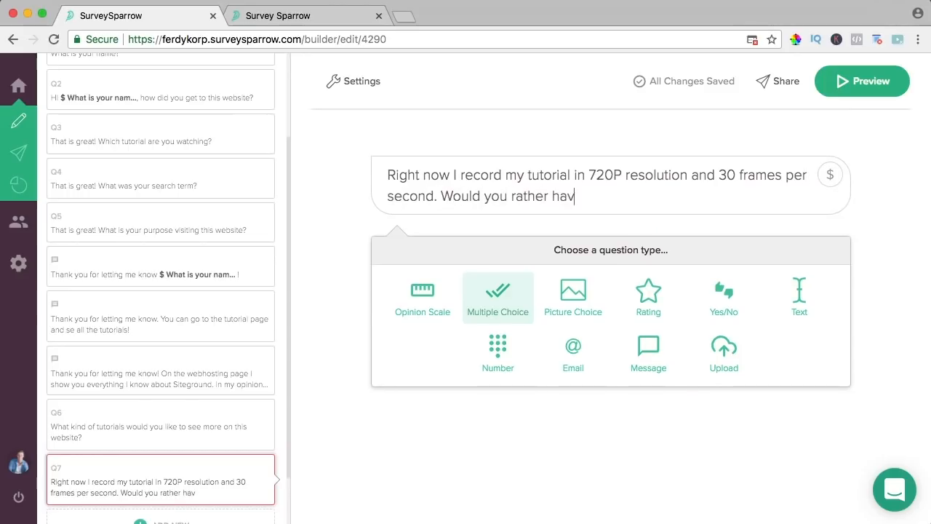
type("e me to reco")
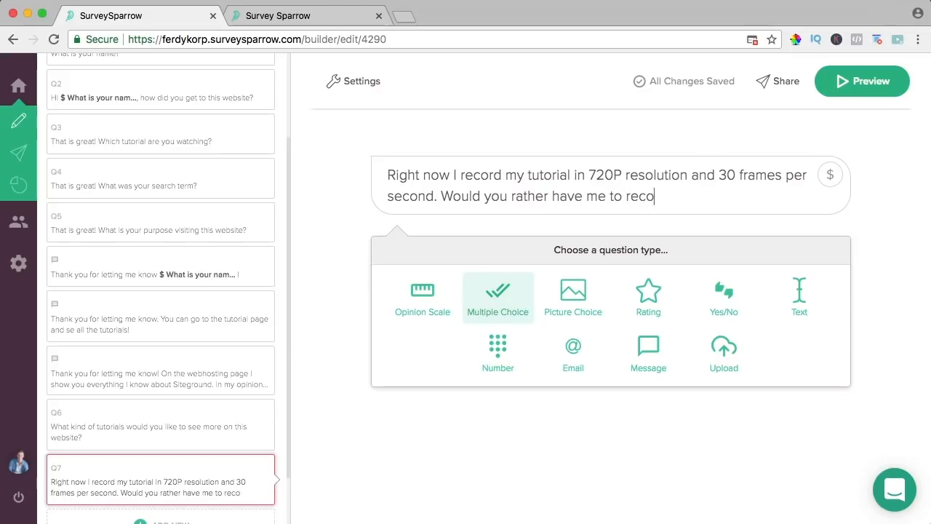
type("rd my tut")
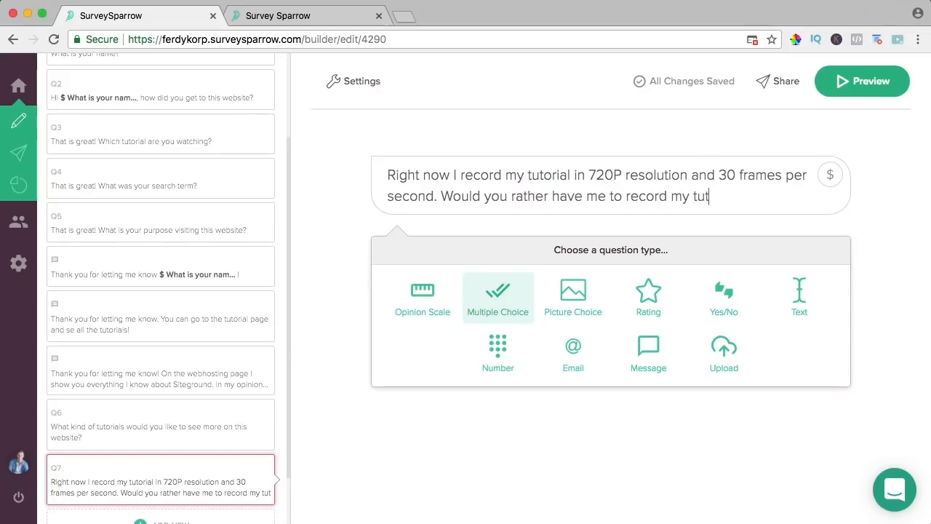
type("orials in 10")
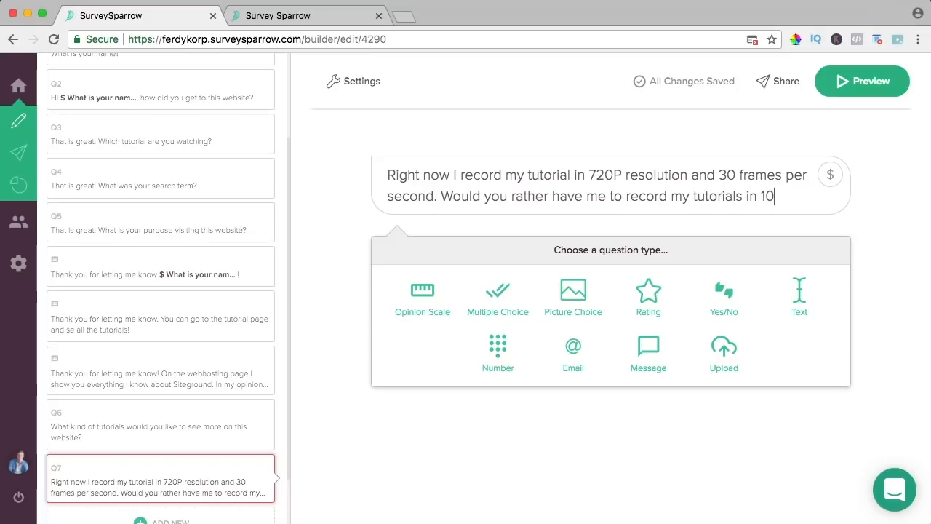
type("80P and 60 frames per s")
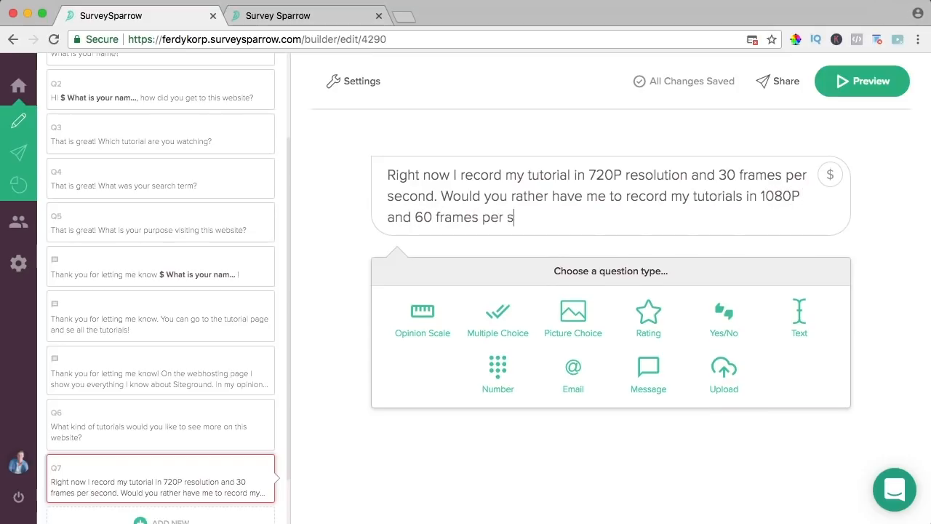
type("econd?")
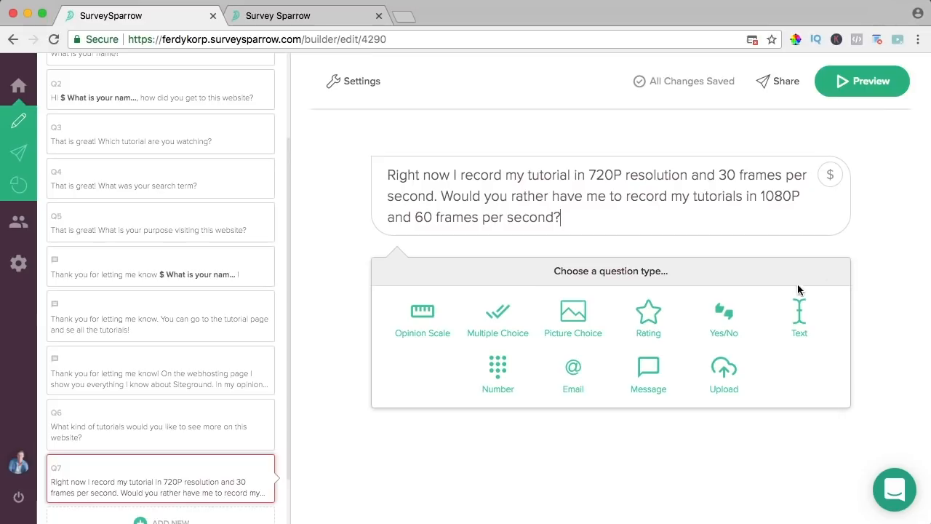
left_click(717, 330)
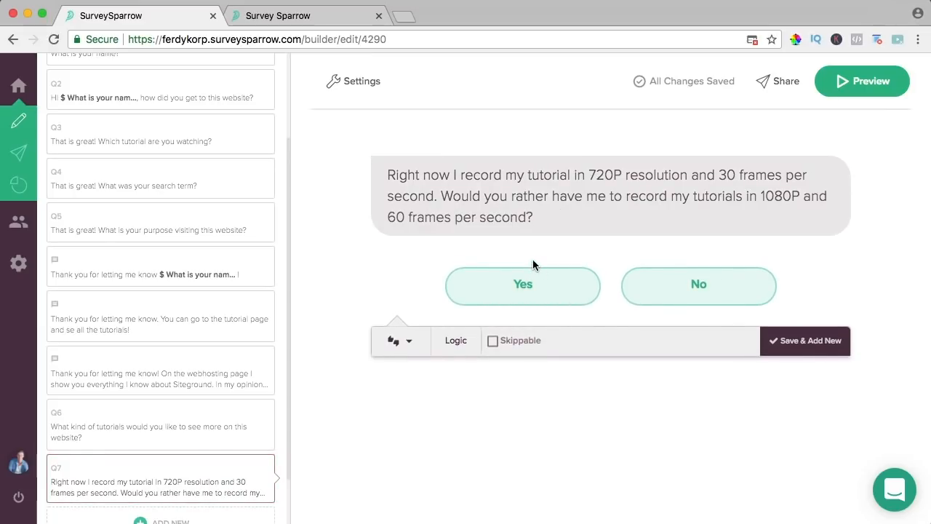
scroll(252, 298, "down", 2)
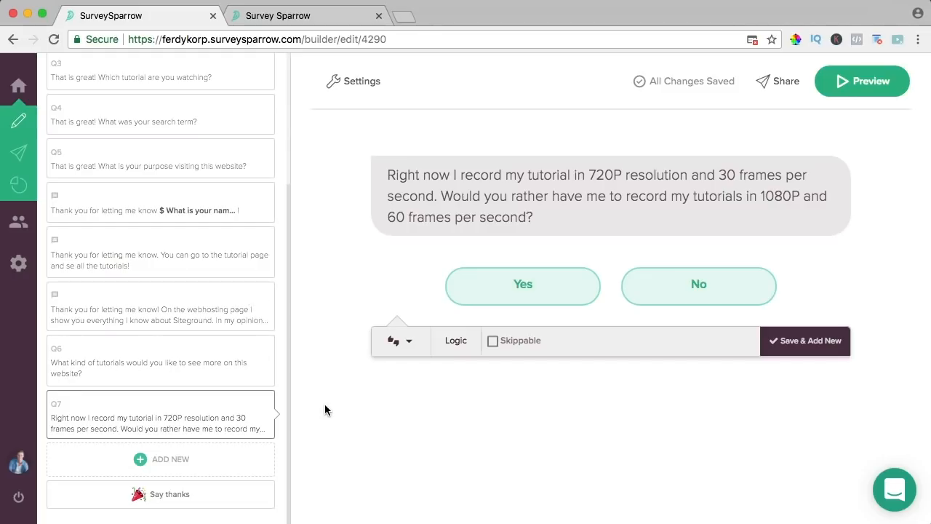
left_click(203, 456)
- Add a thank-you message inserting the 'What is your name?' answer, and move it above Q7
left_click(450, 182)
type("Thank you for letting me know that.")
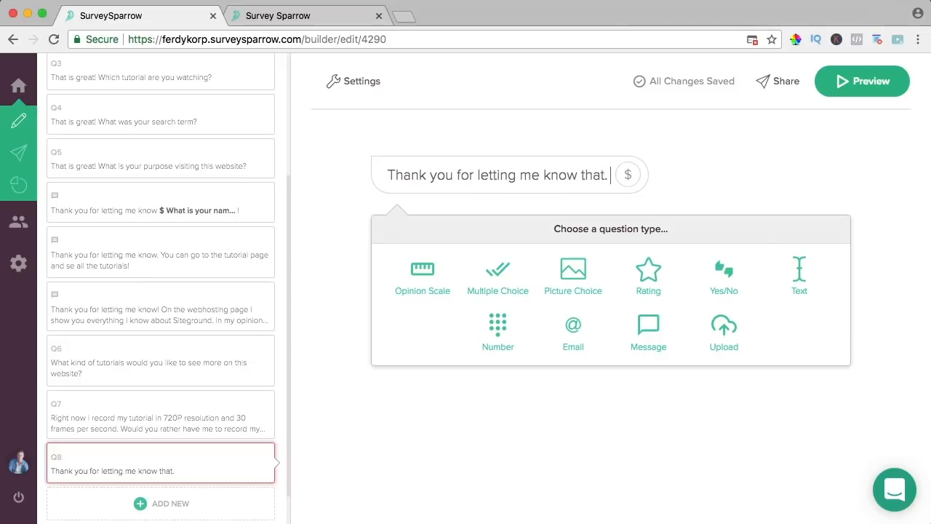
type(" It is impor")
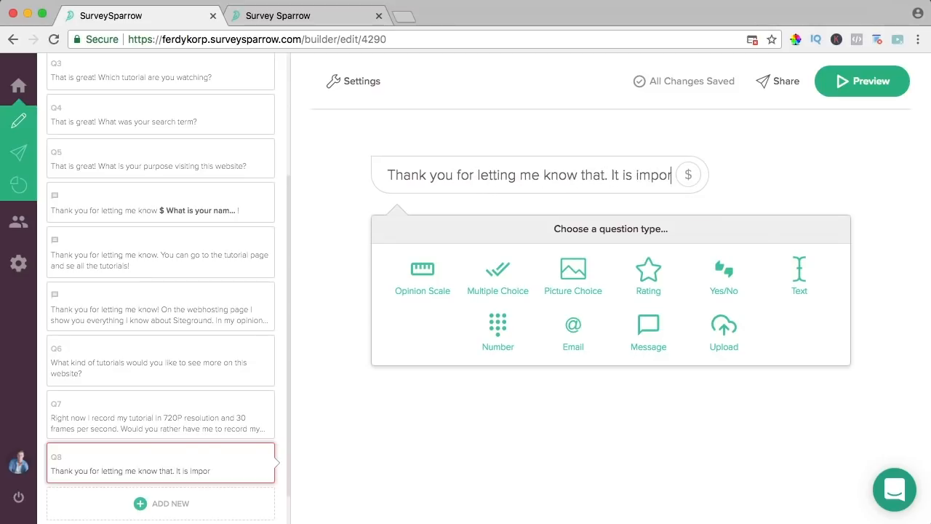
type("tant for me to kn")
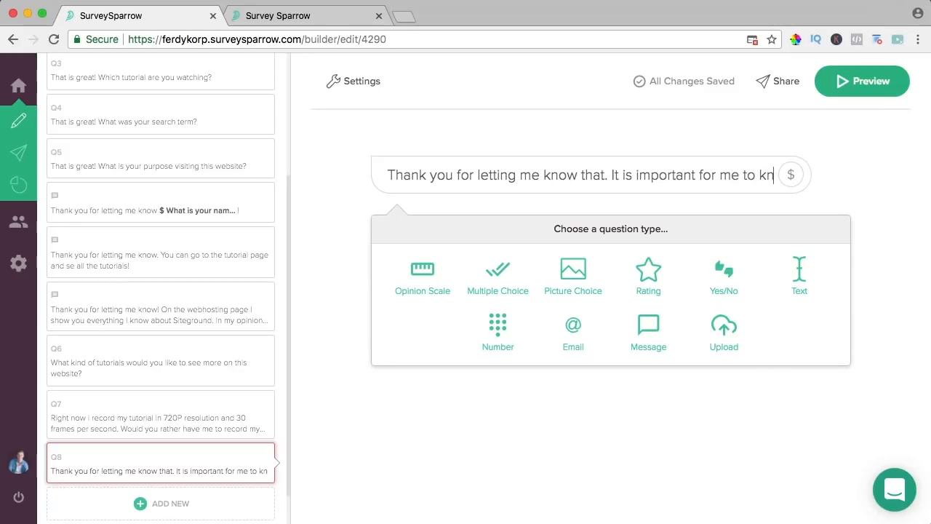
type("ow what you ")
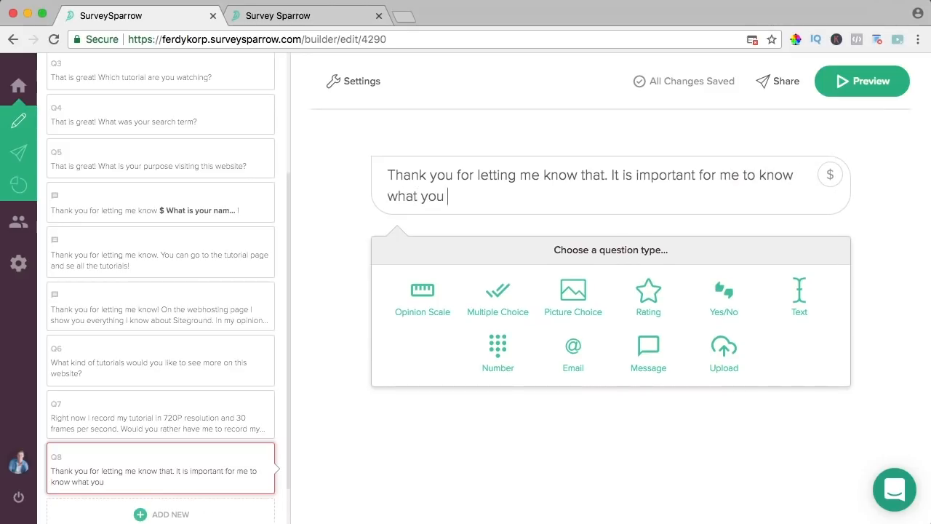
type("wnao see more")
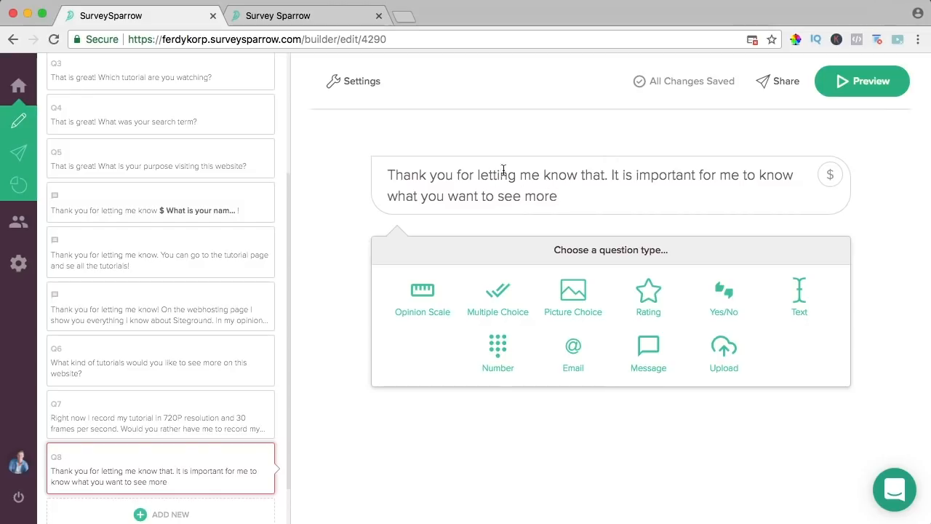
left_click(830, 175)
left_click(479, 372)
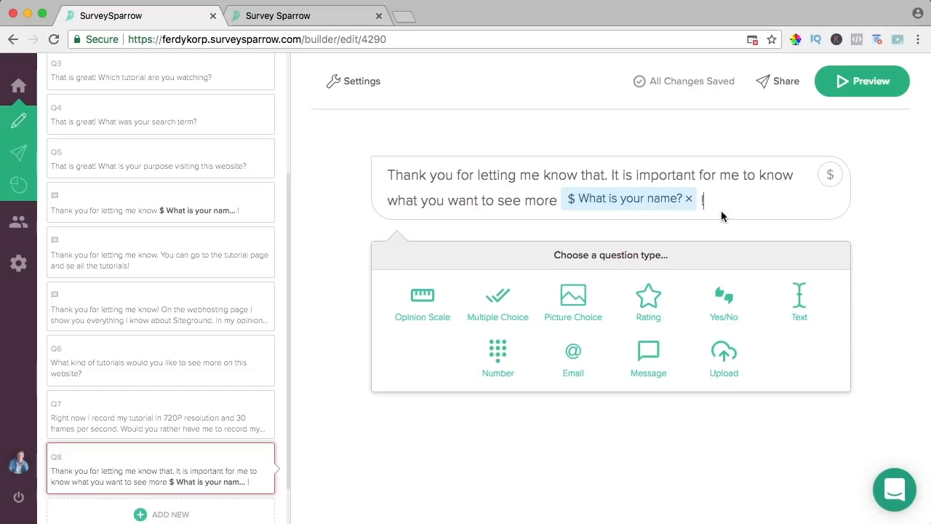
left_click(650, 352)
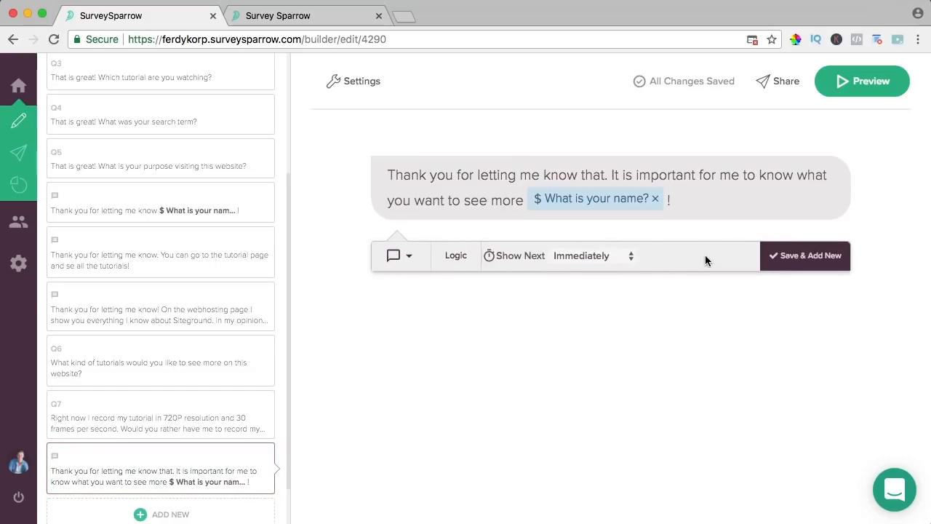
left_click(812, 262)
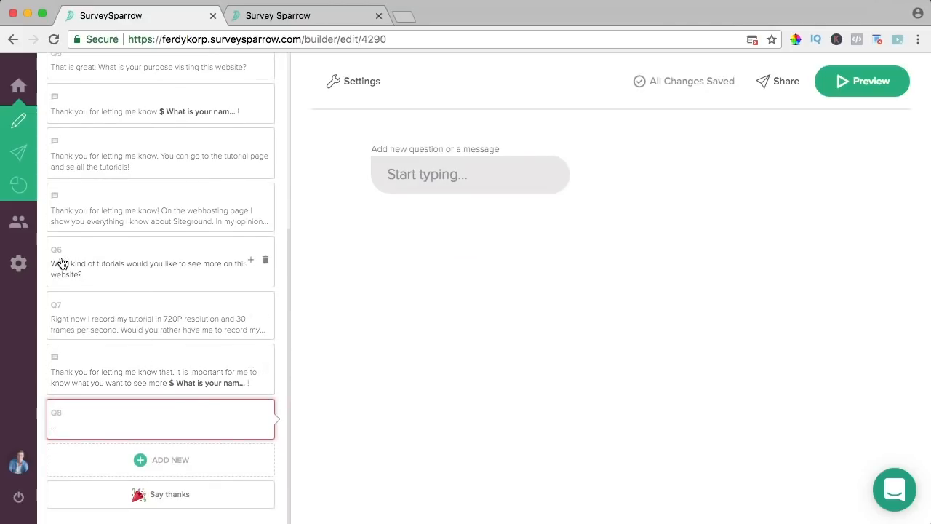
left_click_drag(82, 363, 85, 308)
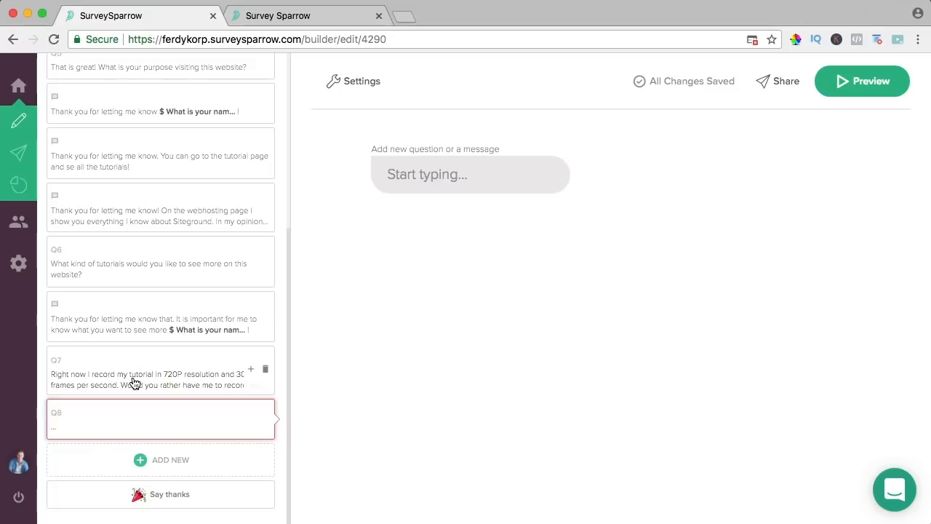
left_click(124, 417)
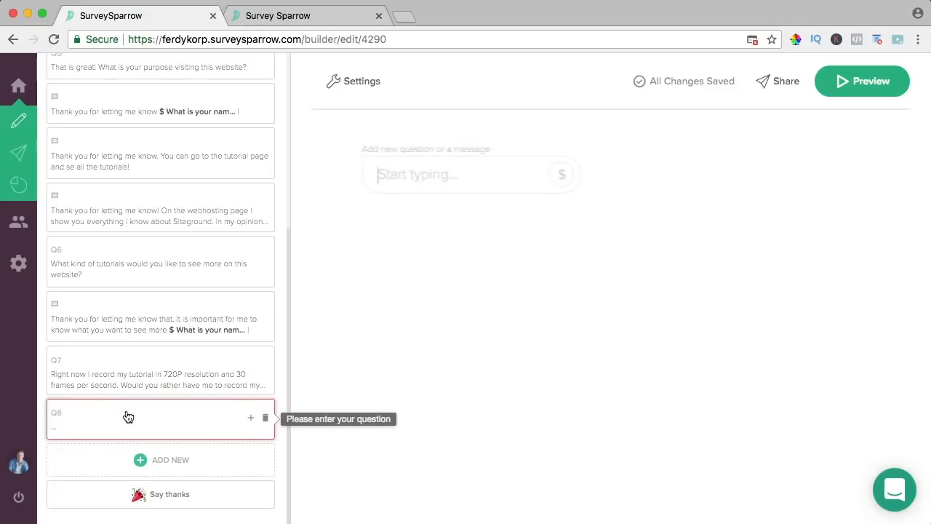
- Ask 'How would you rate my website/Youtube channel?' as a five-star Rating question and save it
type("How would you rate my we")
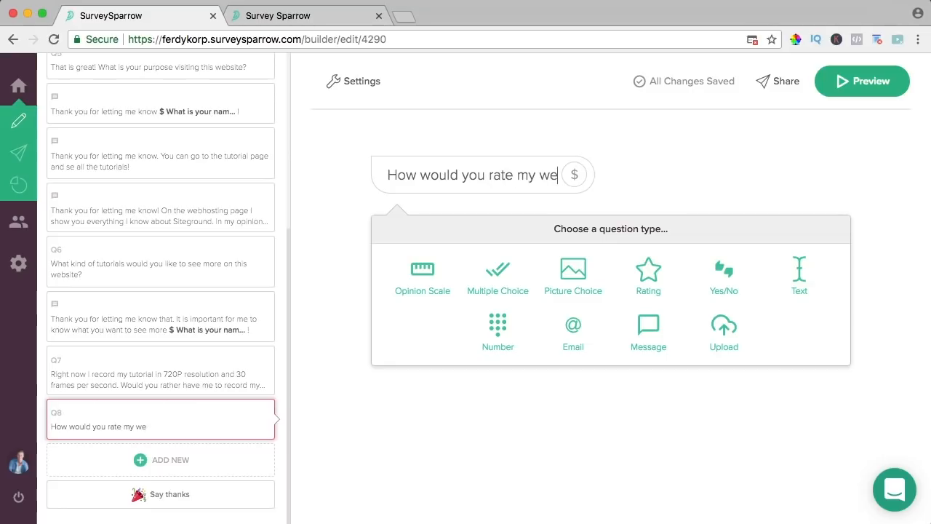
type("bsite/Youtube channel?")
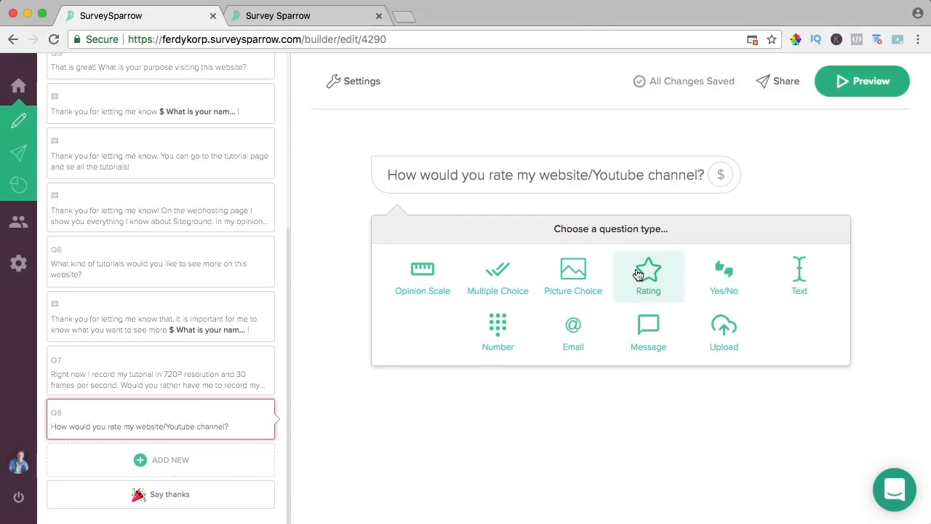
left_click(427, 272)
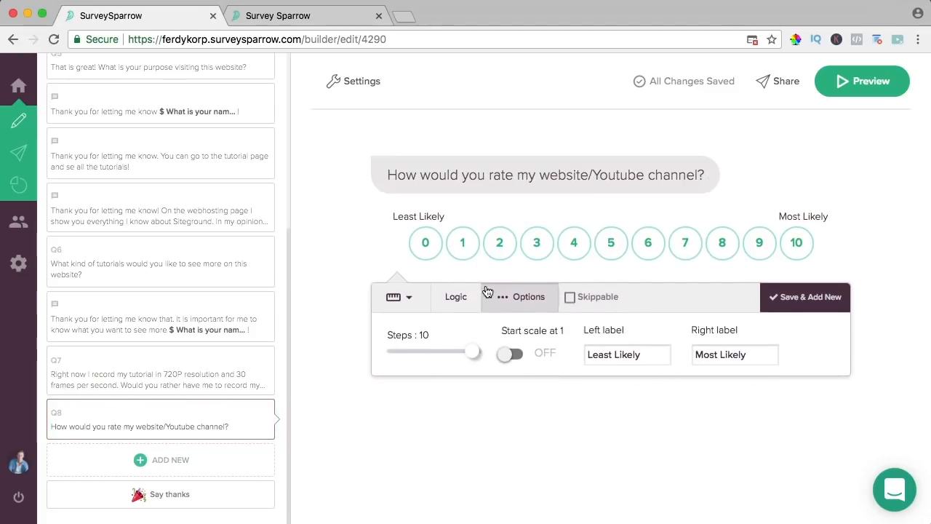
left_click(513, 353)
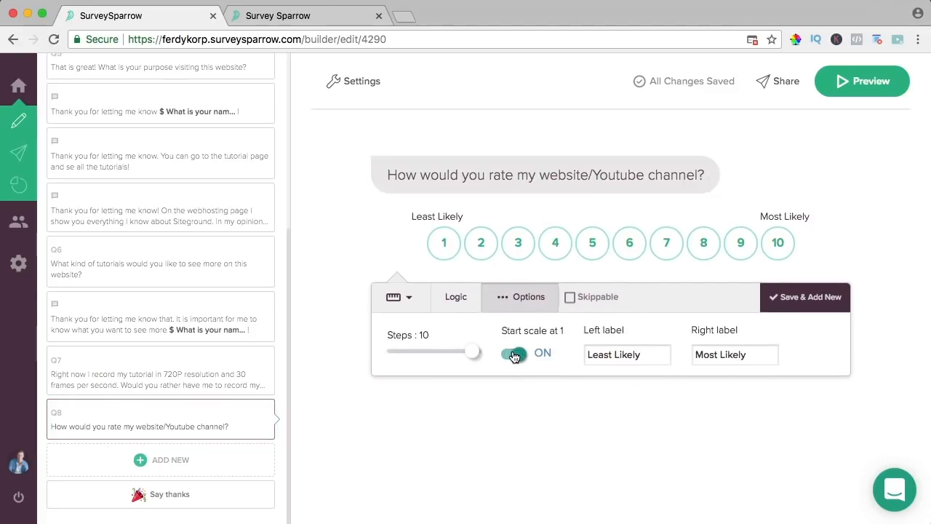
left_click_drag(473, 355, 421, 351)
left_click(398, 304)
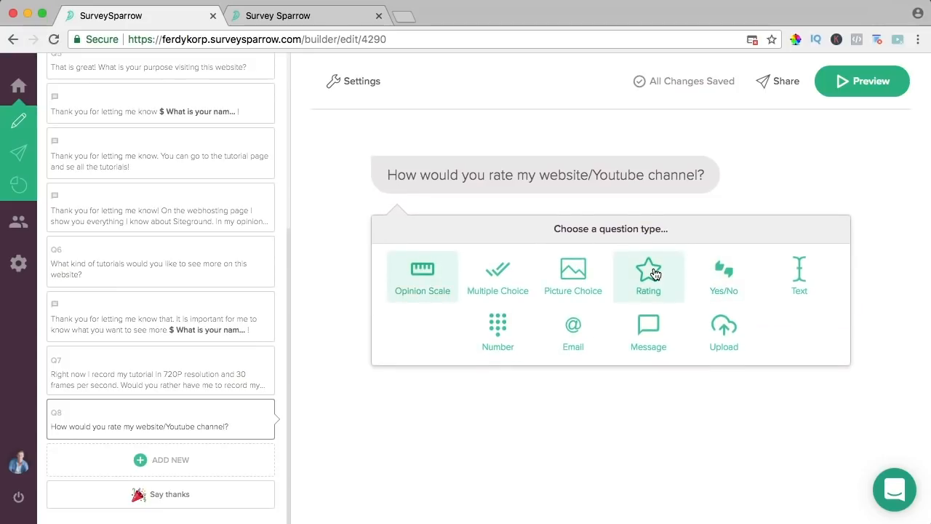
left_click(648, 275)
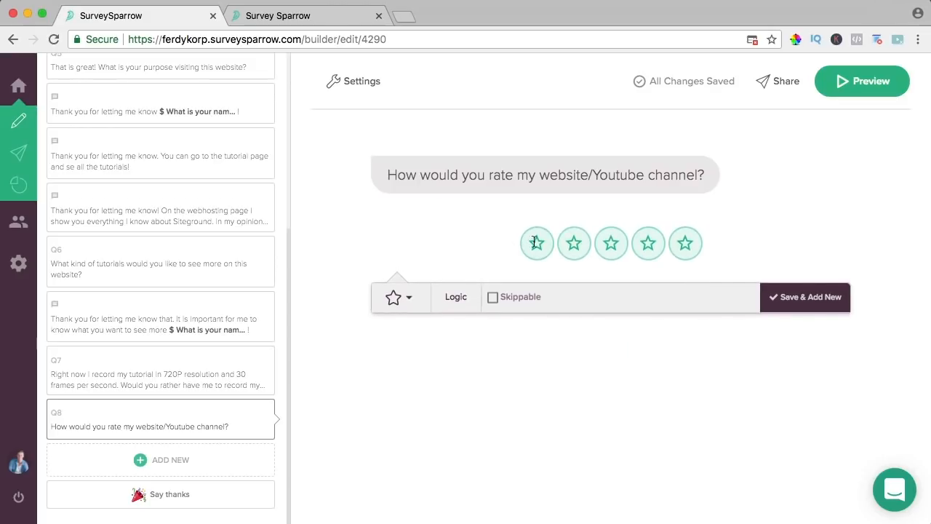
left_click(786, 296)
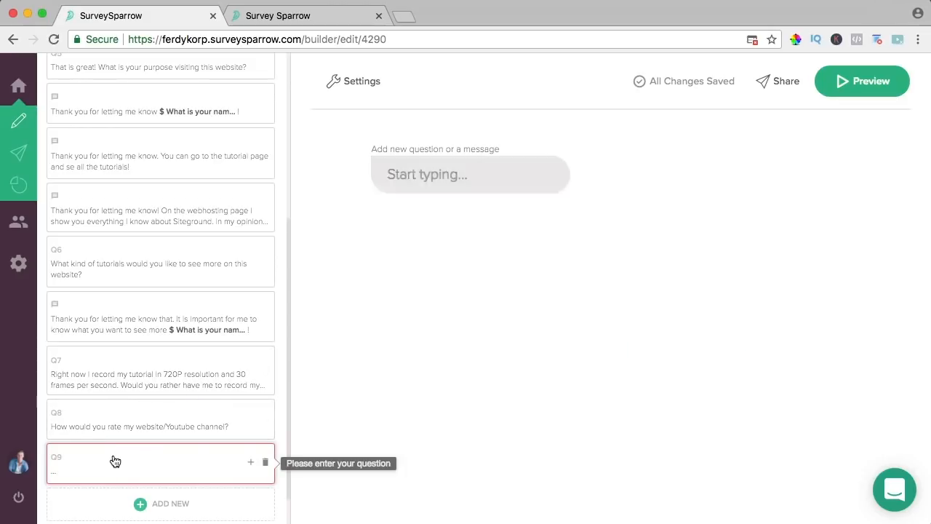
- Add the message 'Thank you! Great to hear that!' with the condition Question 8 greater than 3
type("Thank you! Gre")
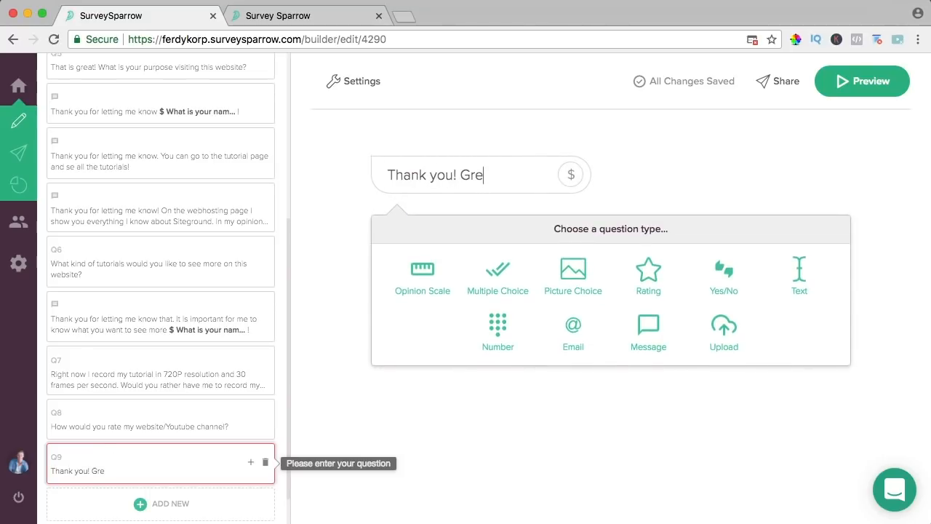
type("at to hear that!")
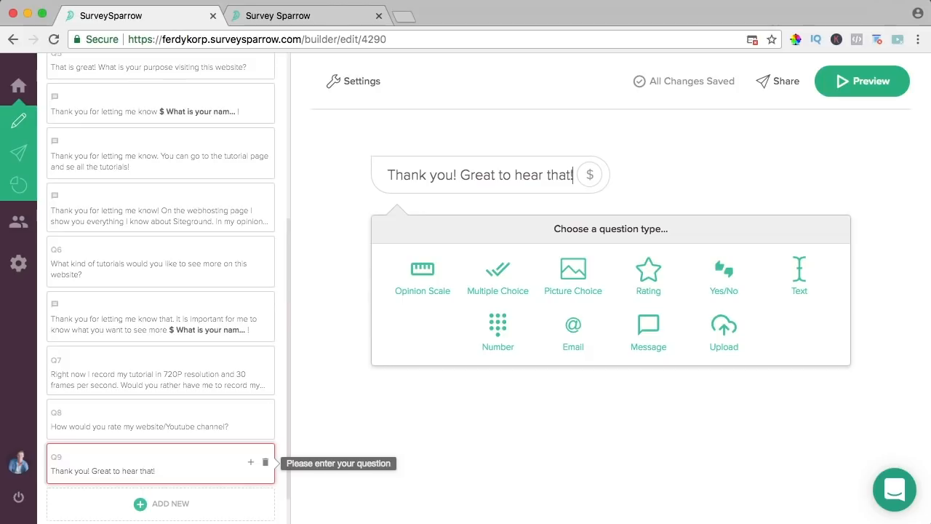
left_click(649, 324)
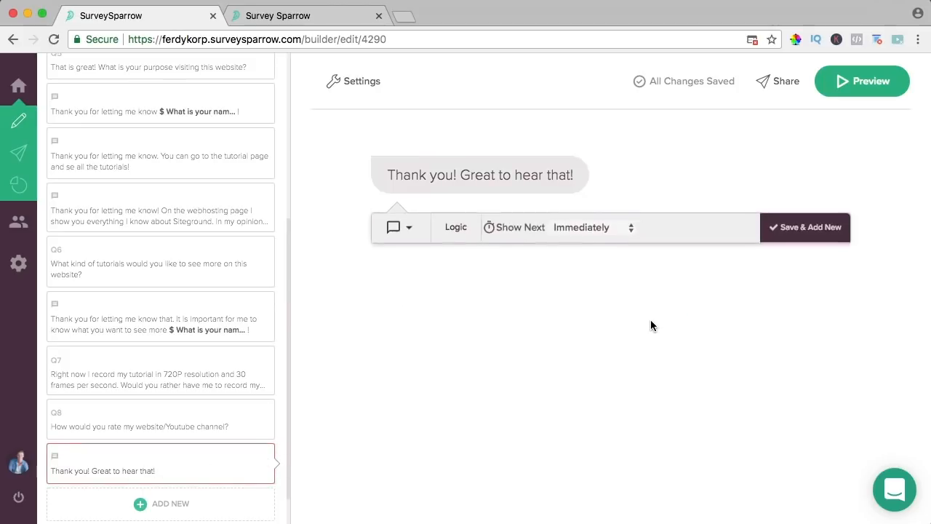
left_click(458, 230)
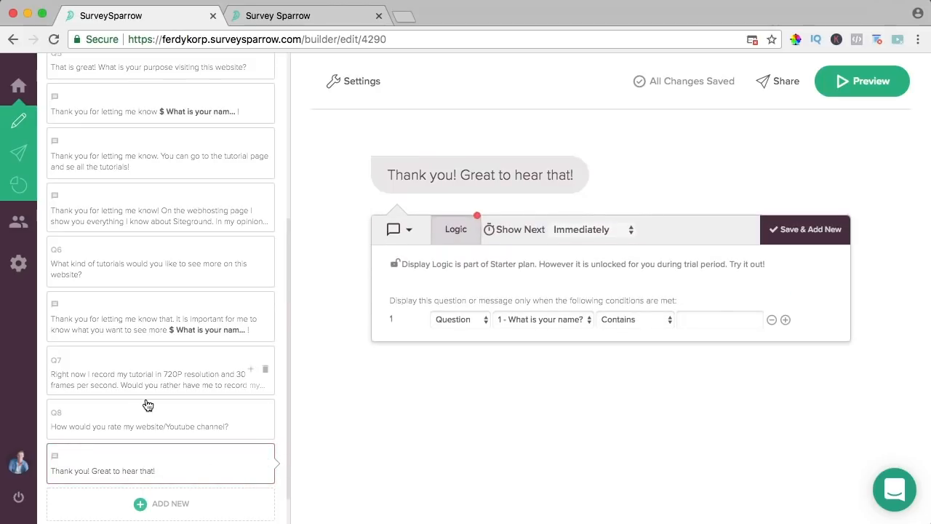
left_click(456, 321)
left_click(459, 318)
left_click(544, 320)
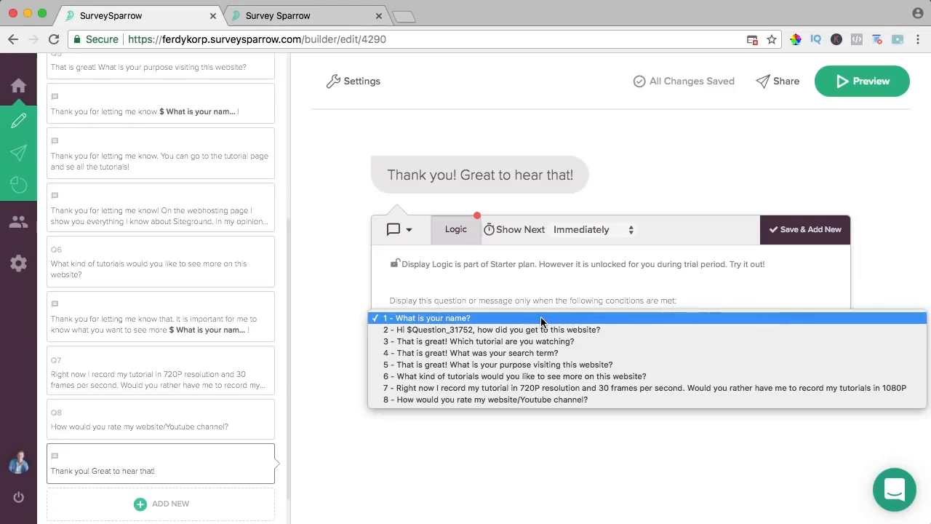
left_click(446, 400)
left_click(652, 318)
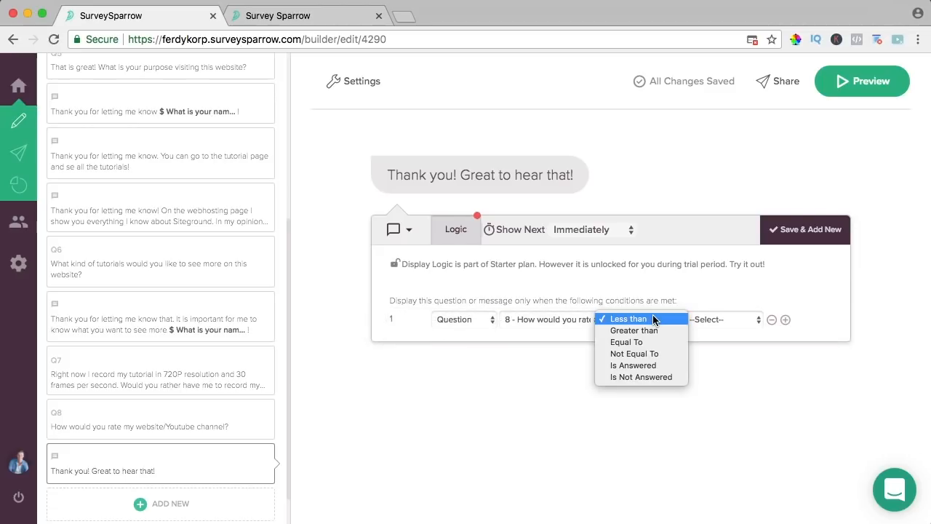
left_click(653, 331)
left_click(717, 320)
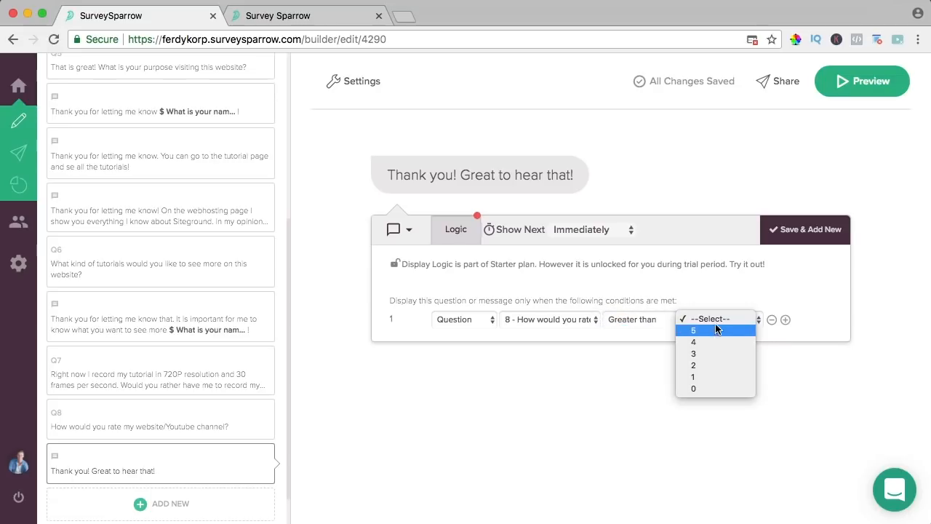
left_click(710, 355)
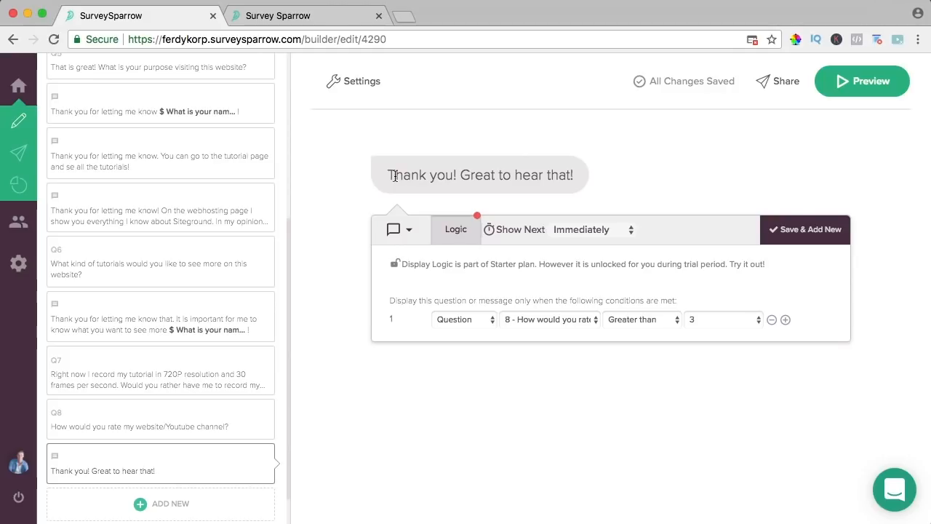
left_click(800, 231)
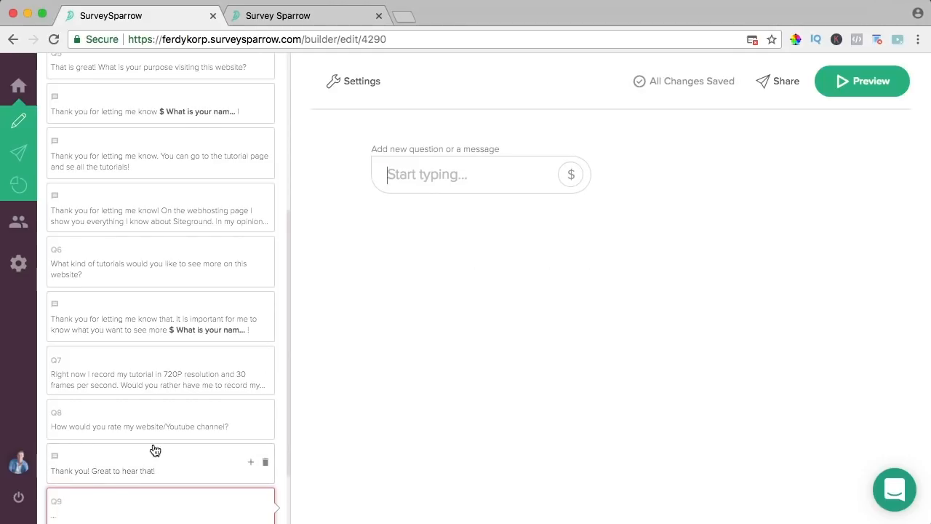
left_click(437, 173)
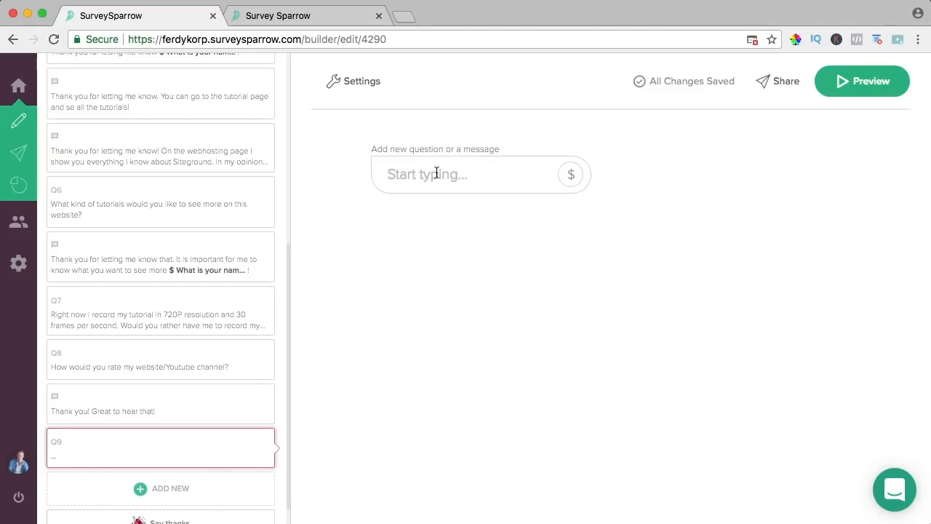
- Add a Text question asking how to improve the website/Youtube Channel, shown when Question 8 is less than 4
type("Thank you for your honest r")
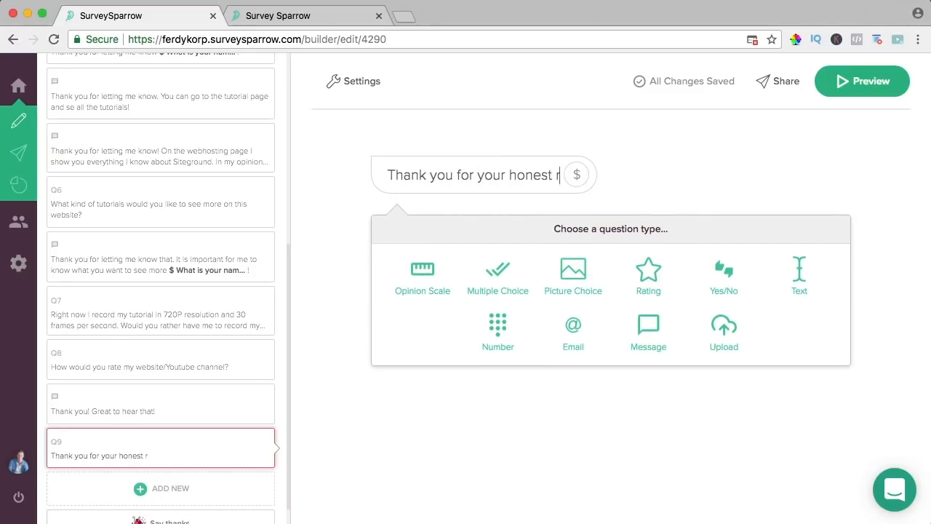
type("ating. Can y")
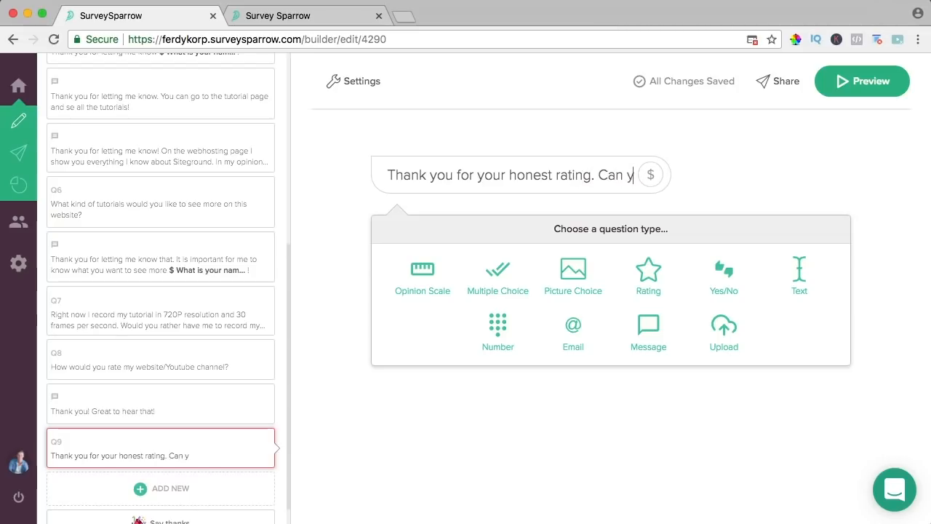
type("ou tell me wh")
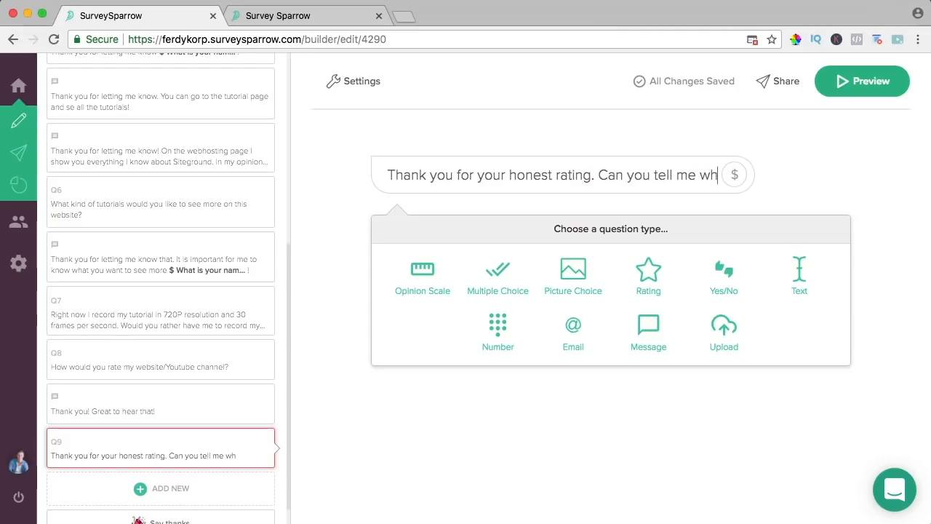
type("at I should do")
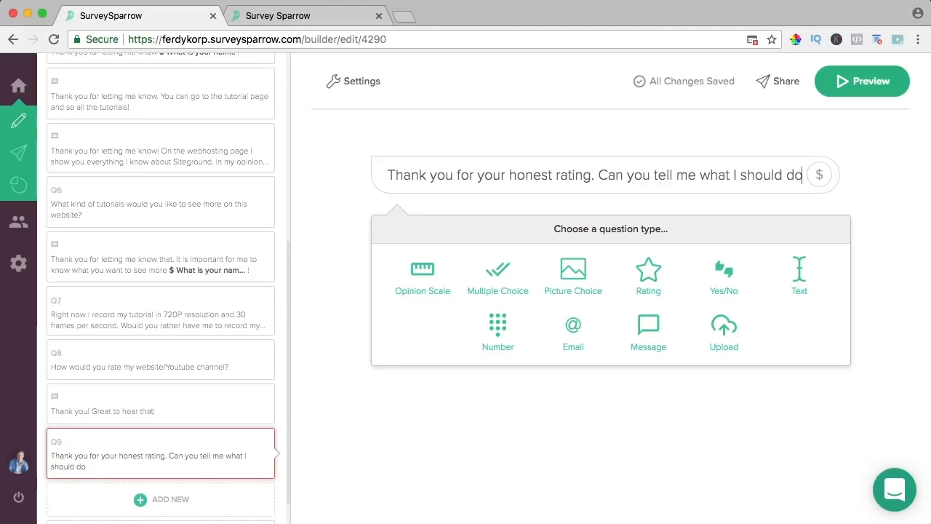
type(" to improv")
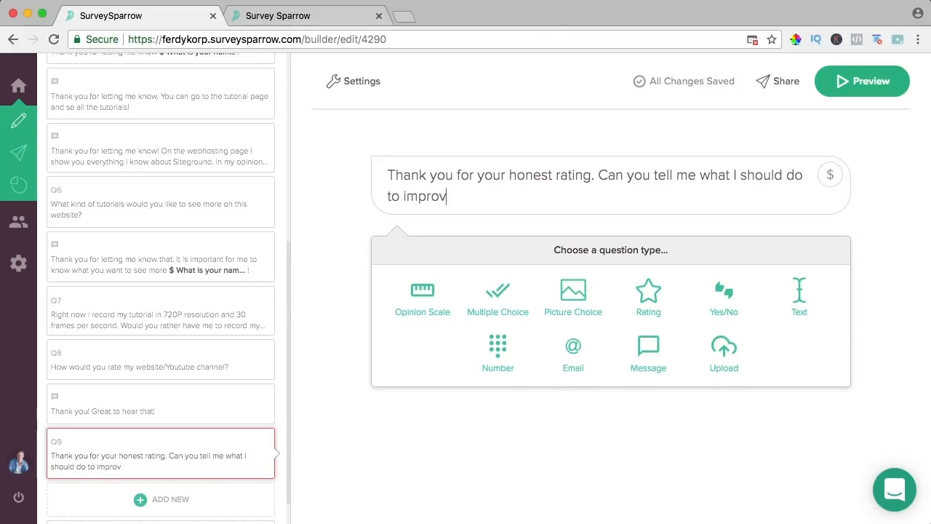
type("e my website/Youtube Cha")
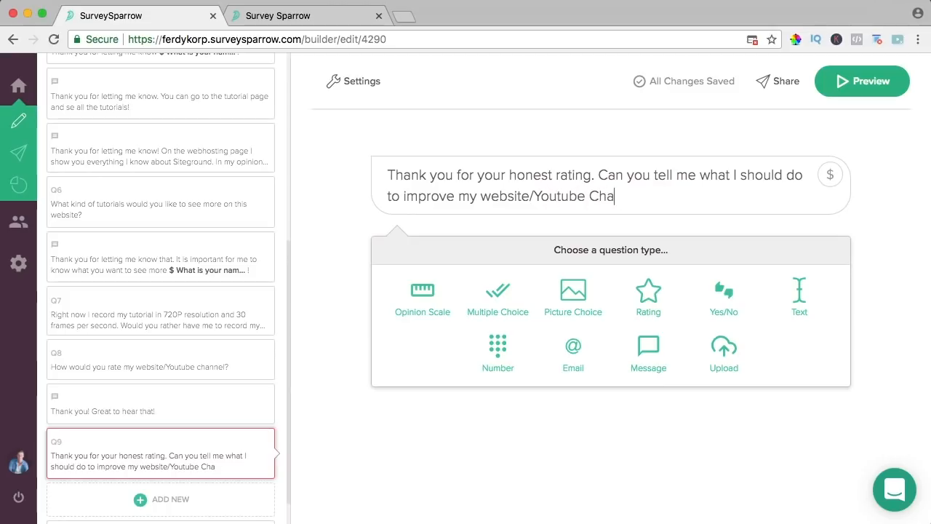
left_click(796, 300)
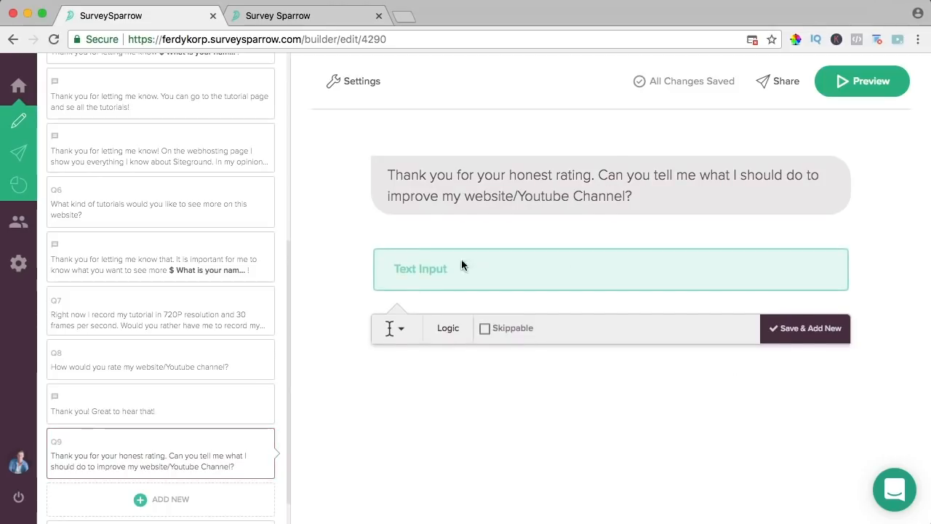
left_click(446, 331)
left_click(528, 418)
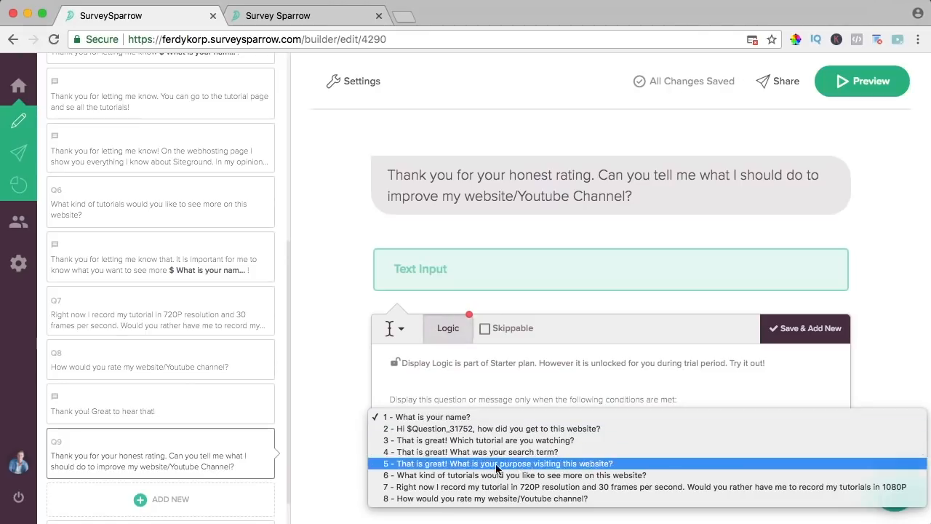
left_click(458, 499)
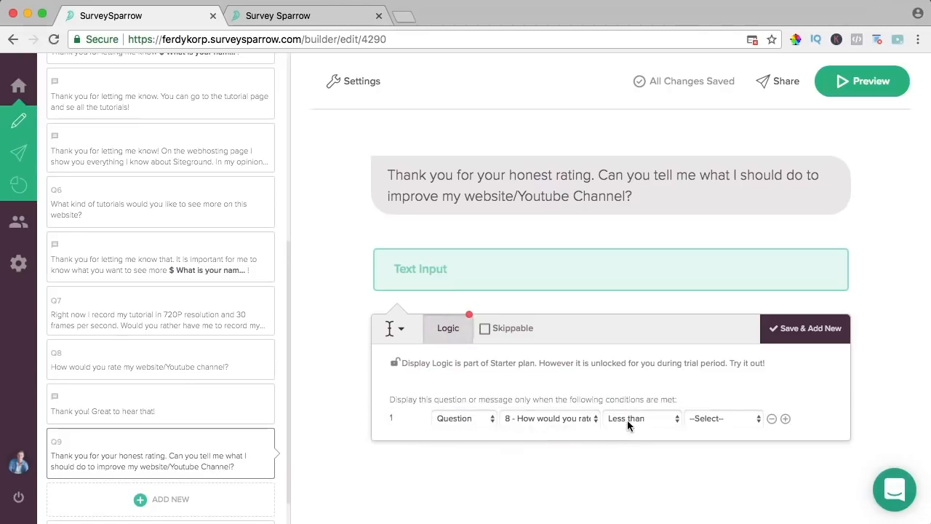
left_click(706, 419)
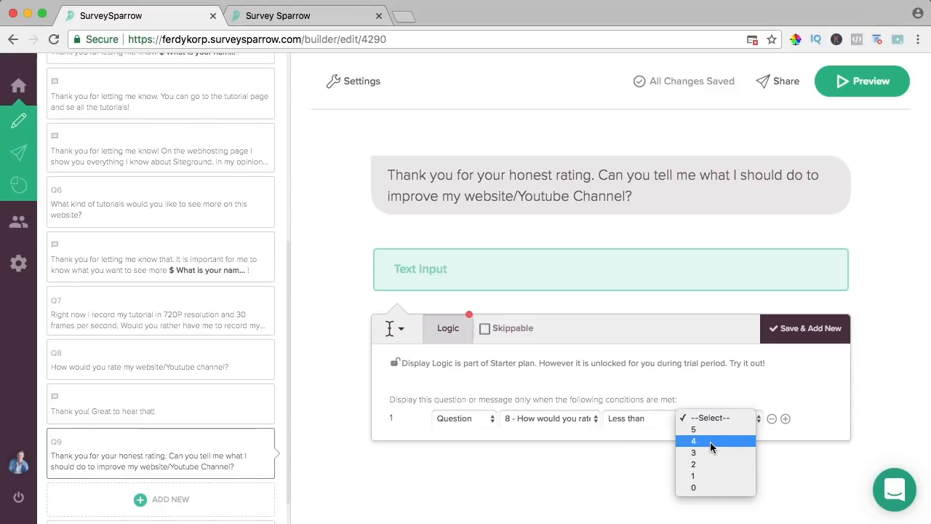
left_click(709, 441)
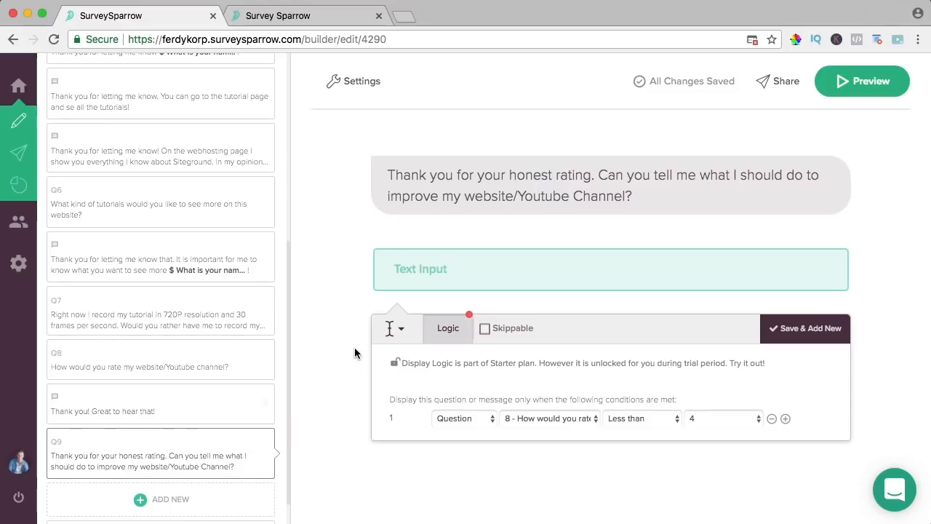
scroll(347, 345, "down", 1)
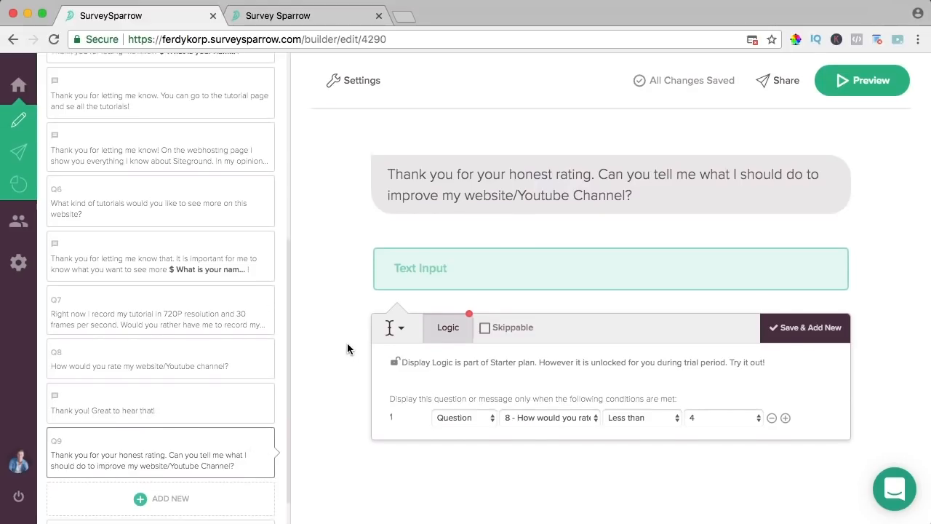
left_click(161, 499)
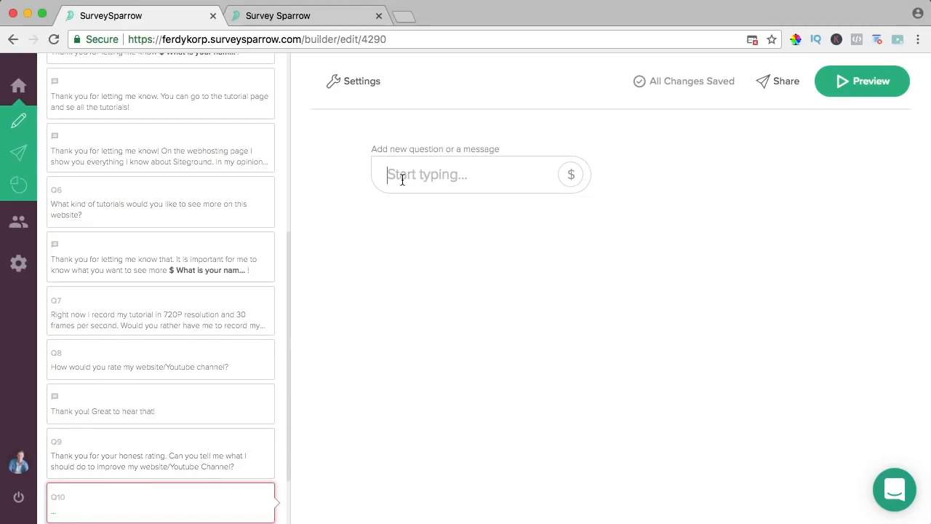
- Add a skippable Email question offering tutorial updates, then bring up the thank-you screen
type("Would you like to")
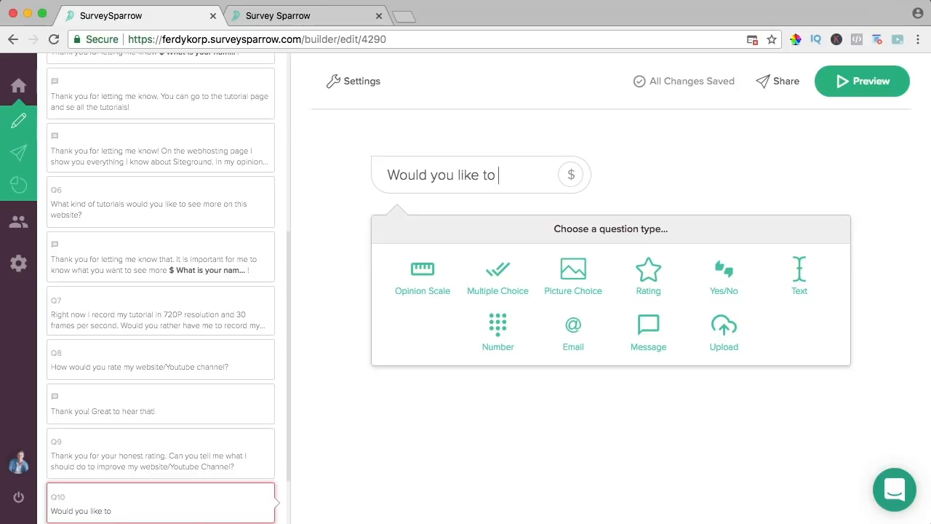
type(" leave your email")
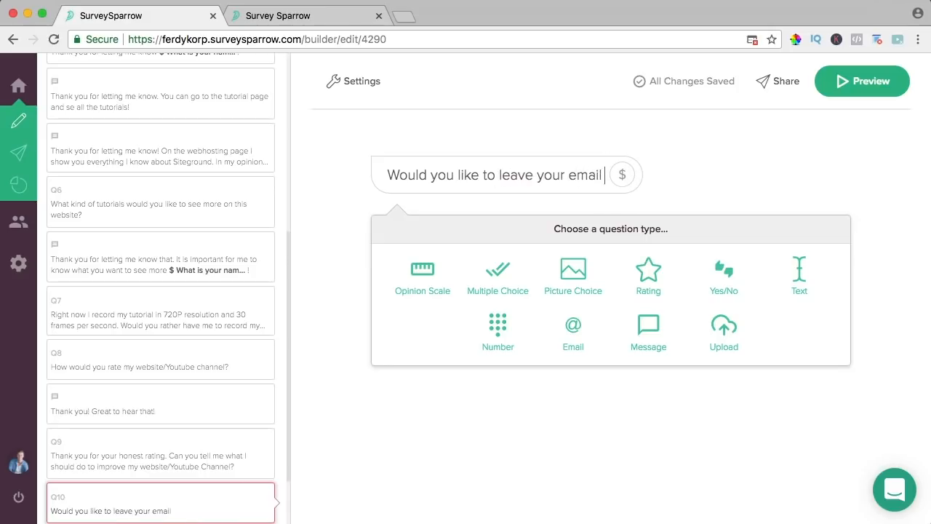
type(" address so you ca")
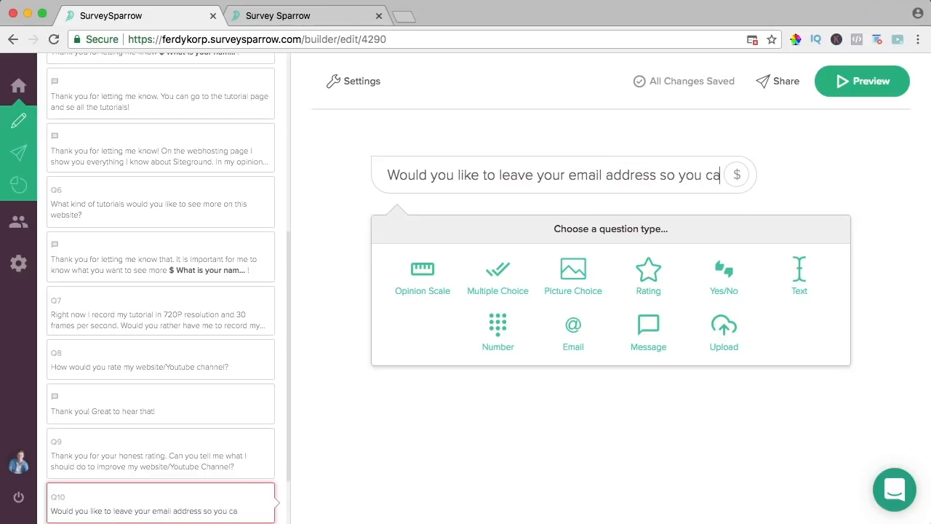
type("n receive upates of new tutorials?")
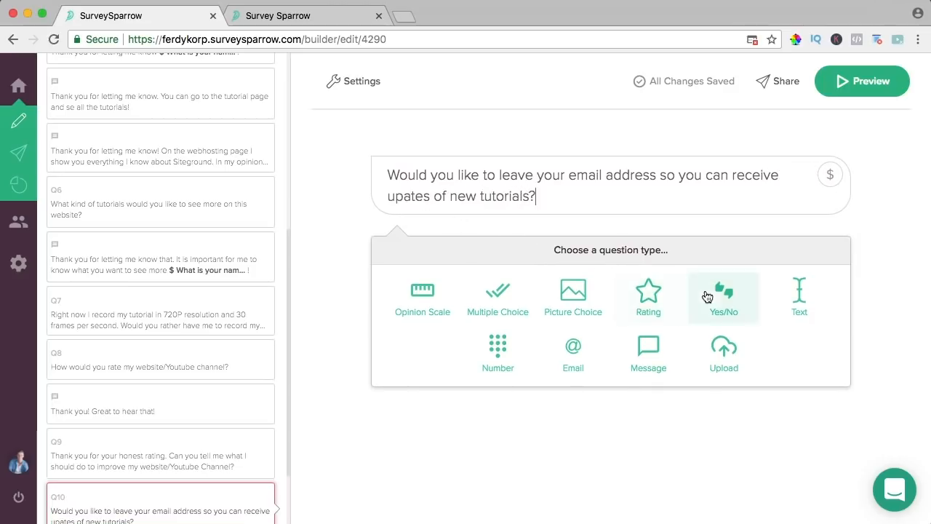
left_click(580, 344)
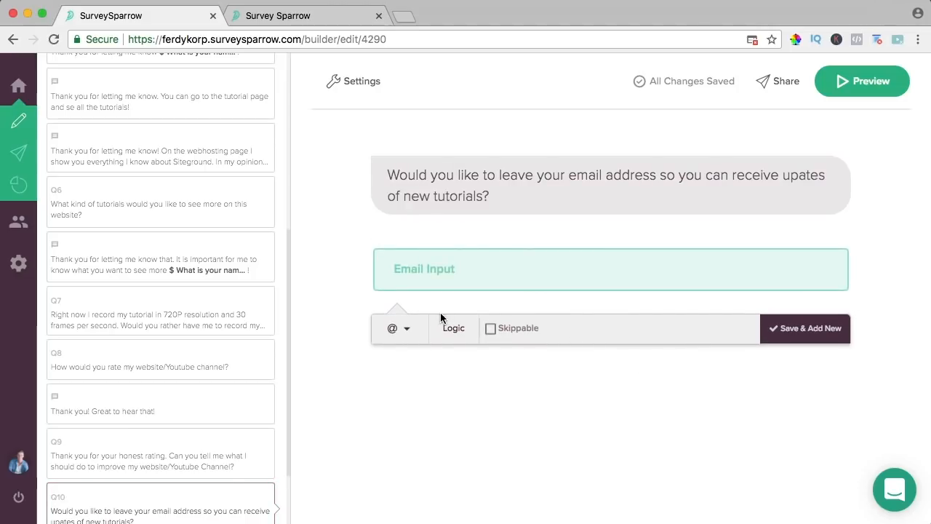
left_click(491, 330)
scroll(228, 356, "down", 3)
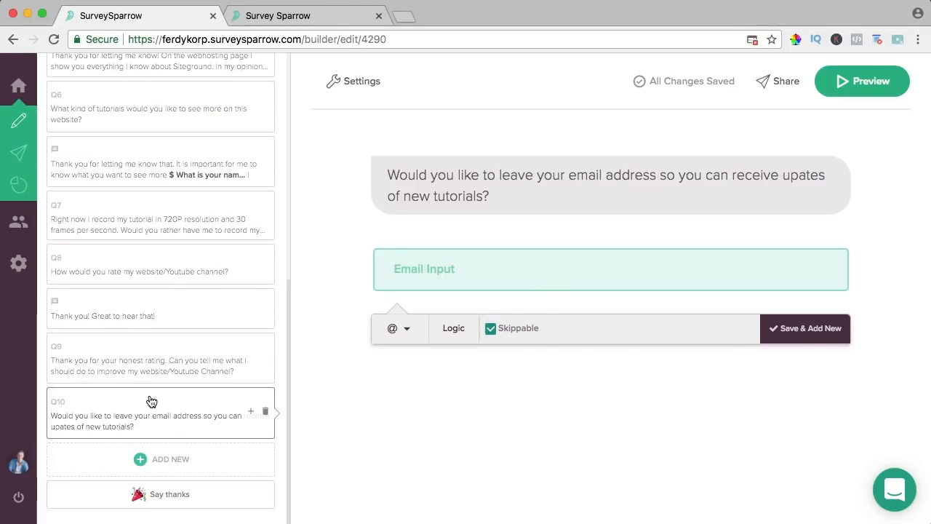
left_click(162, 499)
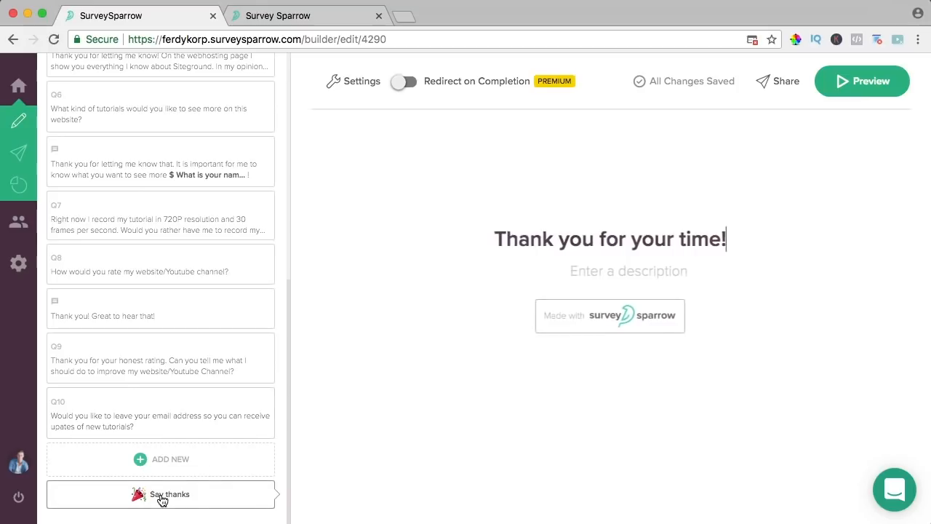
- Replace the thank-you title with 'Thank you so much for your time! Have a great day!'
triple_click(595, 240)
type("Thank y")
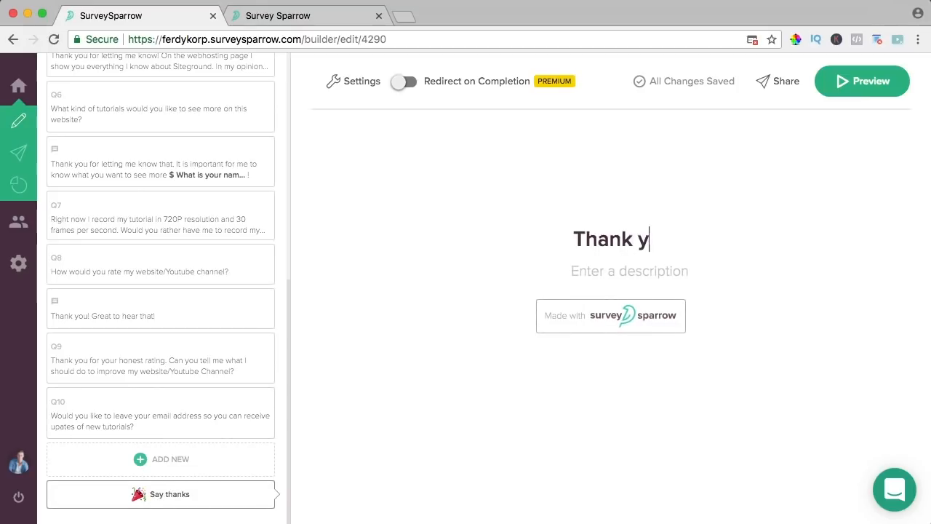
type("ou so much f")
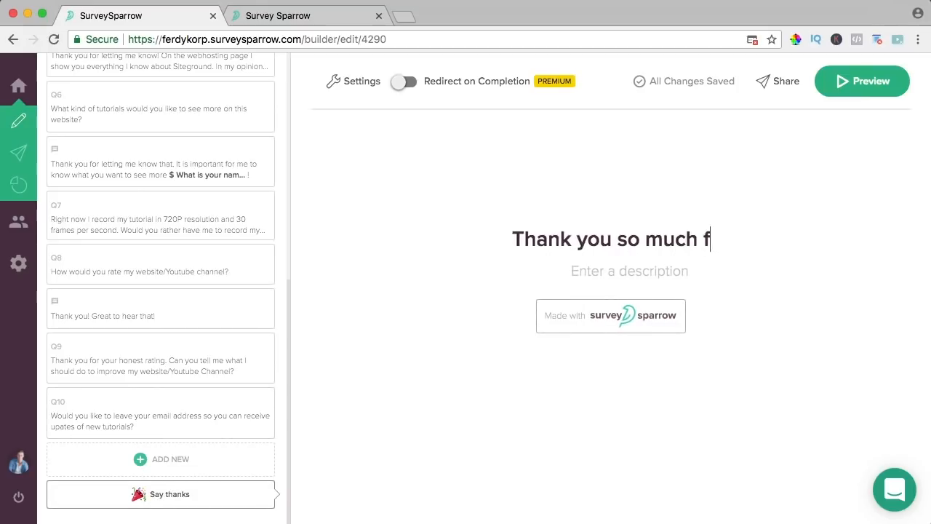
type("or your time! ")
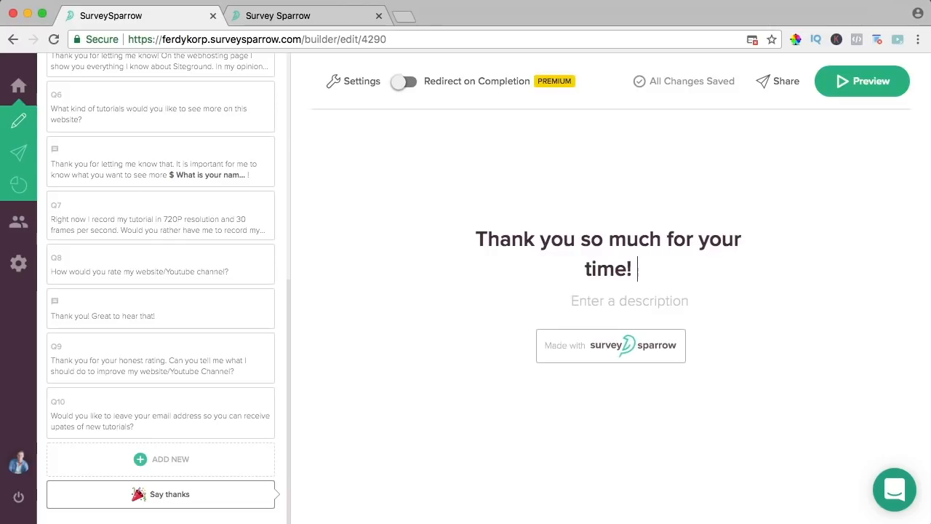
type("Have a great day!")
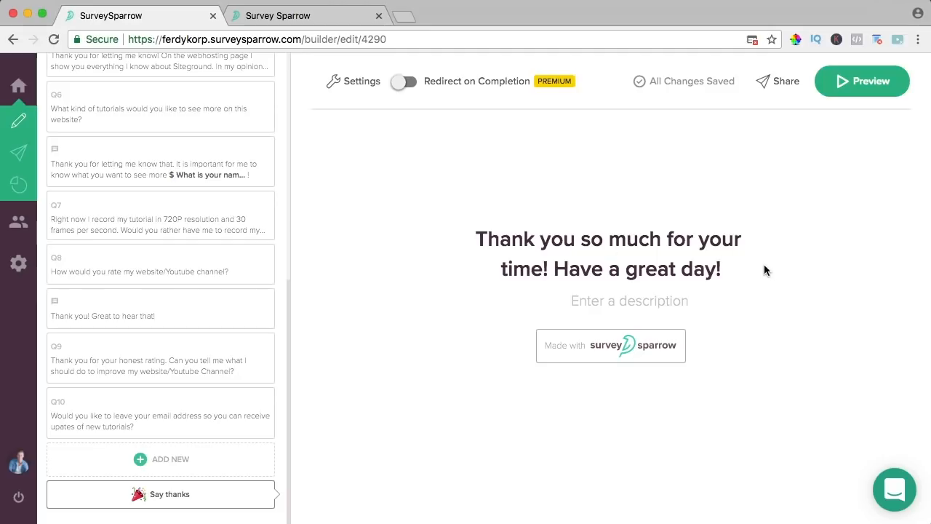
- Preview the finished survey, then open the Embed Share - 1 settings from Share > Embed
left_click(857, 82)
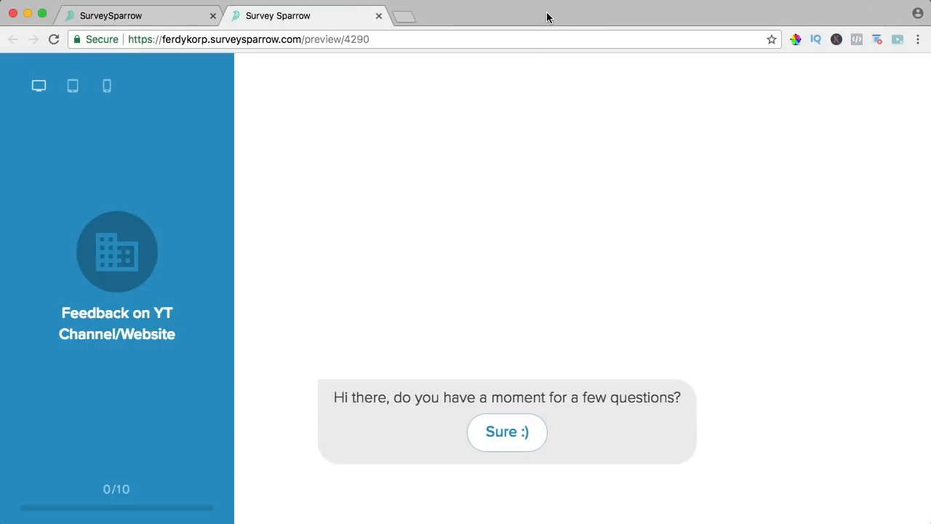
left_click(187, 16)
left_click(782, 83)
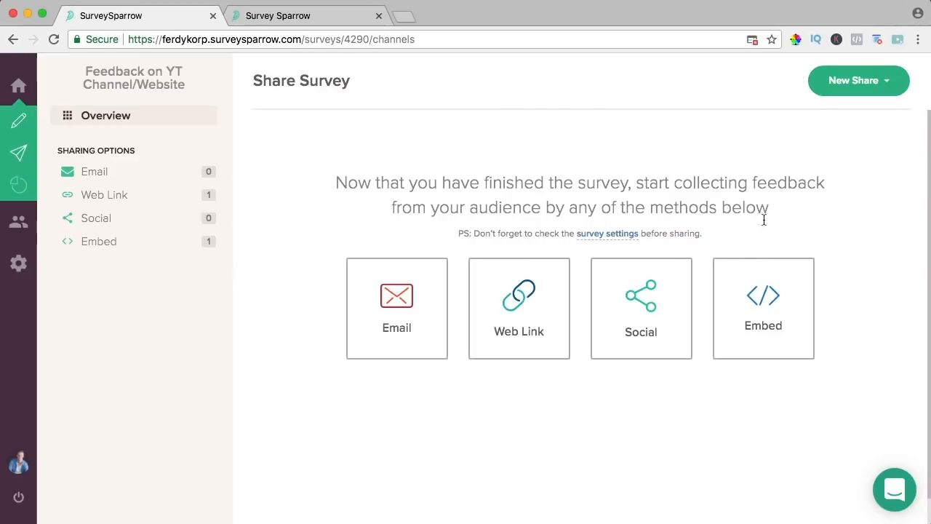
left_click(763, 296)
left_click(337, 195)
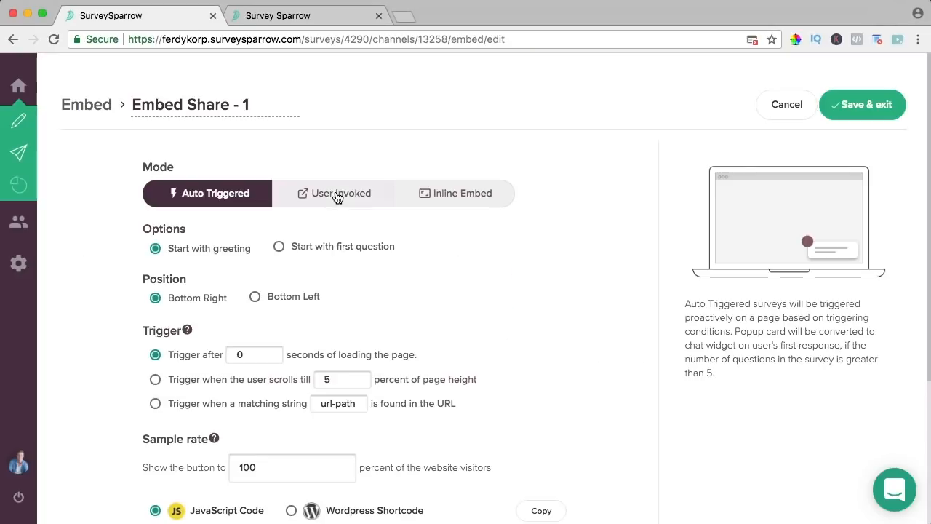
- Switch the embed to Inline Embed and select its WordPress Shortcode for copying
left_click(442, 195)
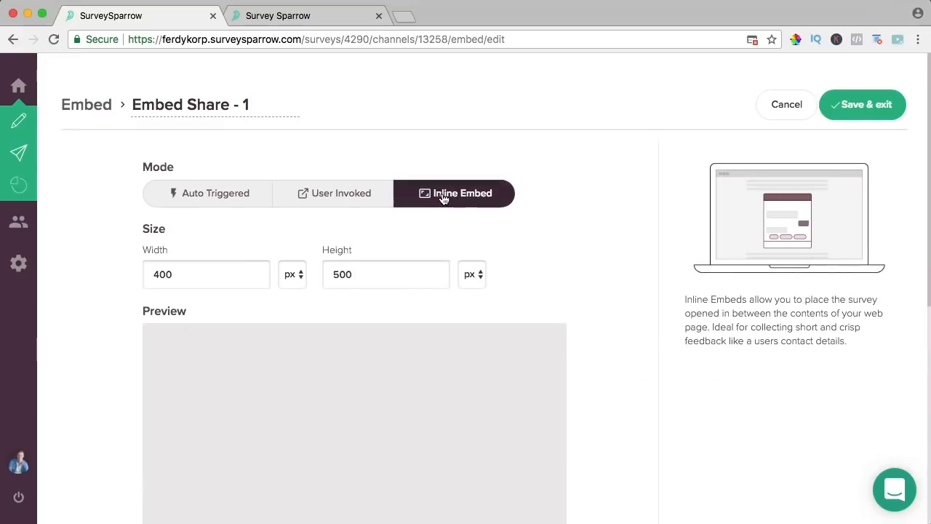
scroll(338, 205, "down", 5)
left_click(293, 301)
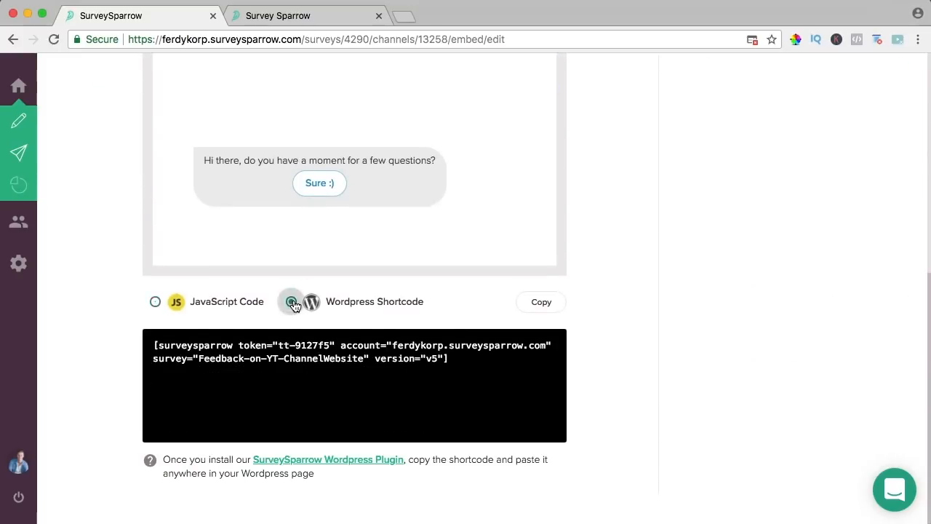
left_click(482, 371)
key("super+c")
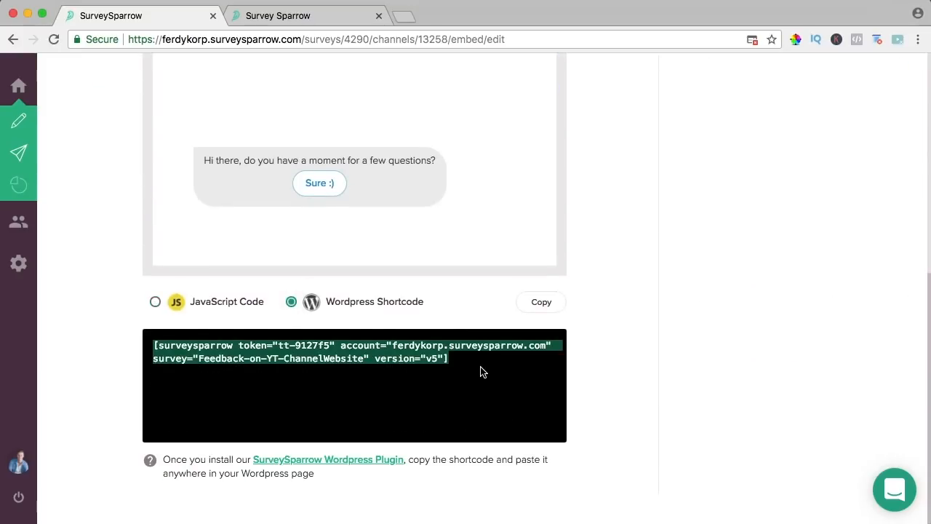
left_click(408, 16)
- Go to ferdykorpershoek.com/wp-admin and open the site's front page in the page editor
type("ferdykorpershoek.com/wp-admin")
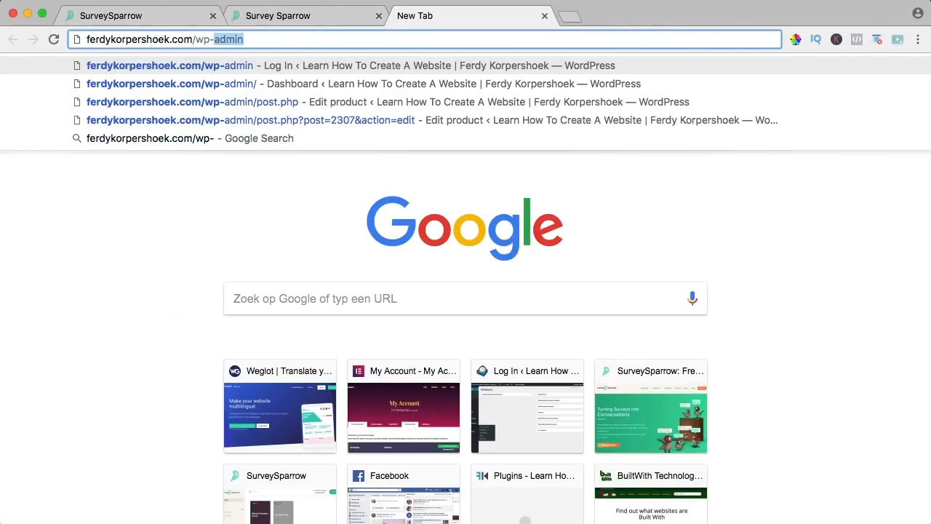
key("Return")
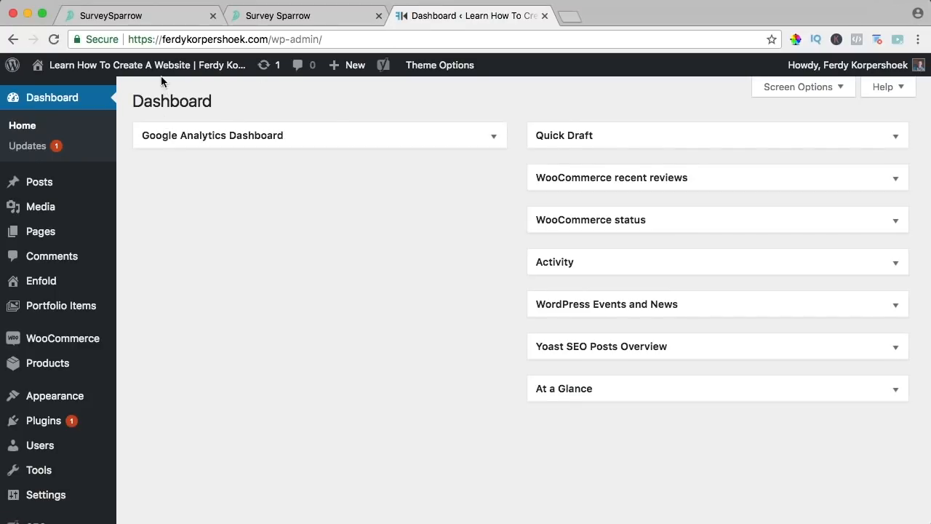
left_click(166, 70)
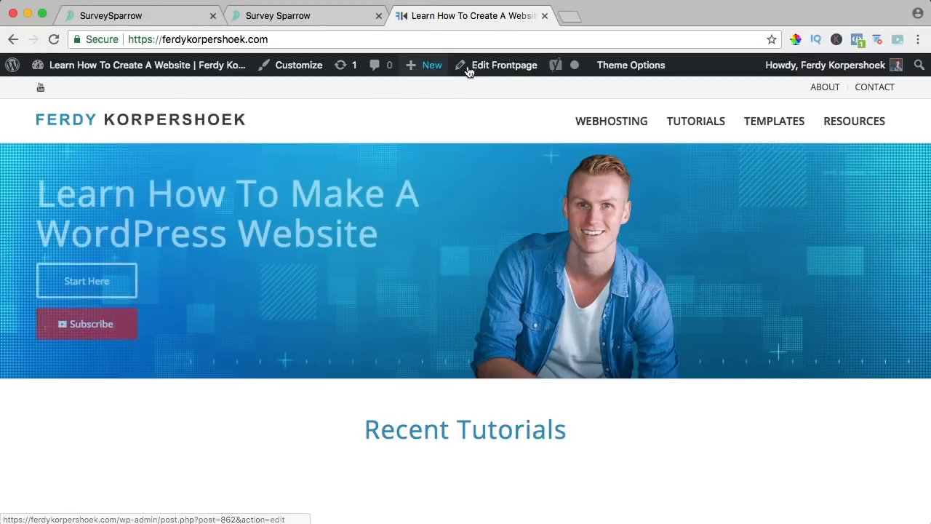
left_click(495, 69)
left_click(544, 16)
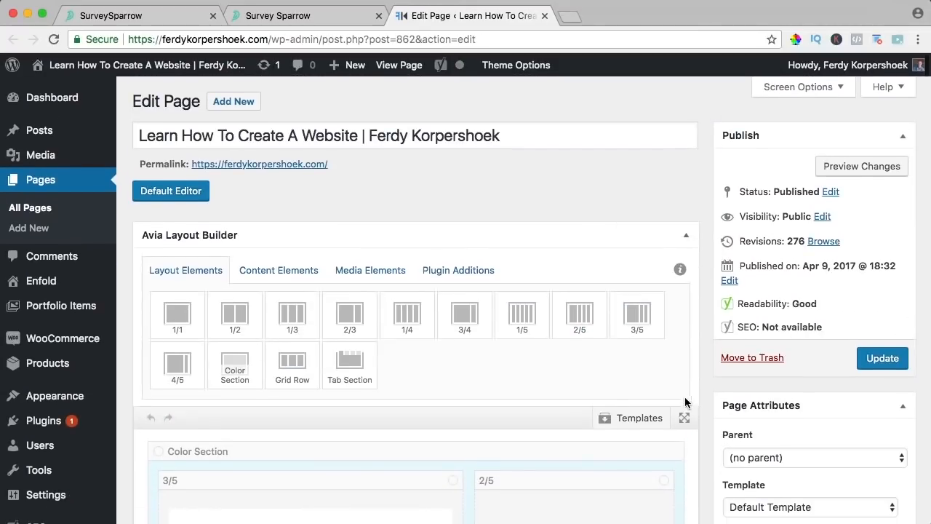
- Add a Code Block with the SurveySparrow shortcode below the Recent Tutorials grid and update the homepage
left_click(683, 424)
scroll(587, 338, "down", 10)
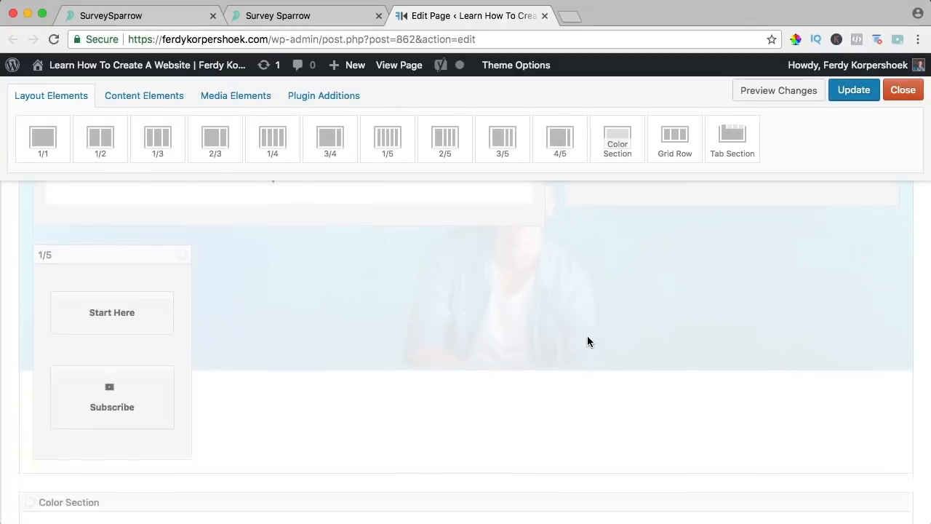
left_click(144, 95)
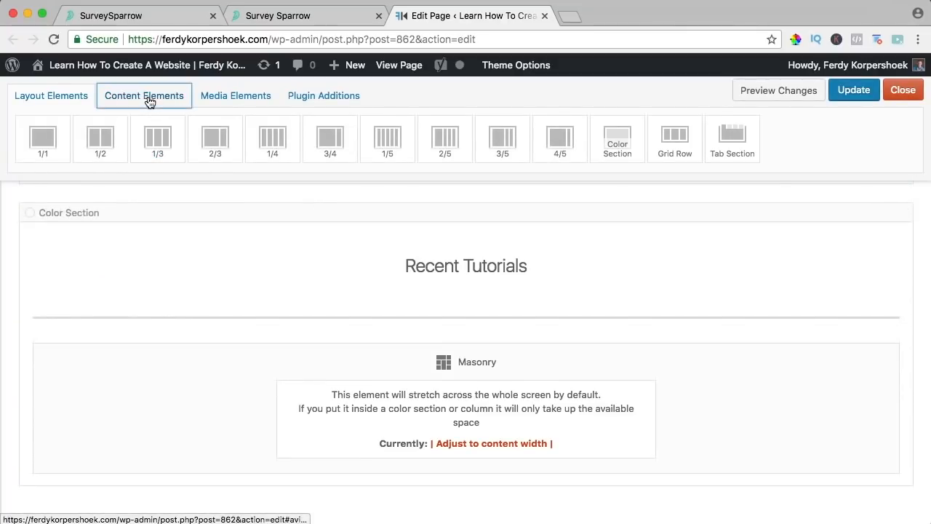
left_click_drag(158, 237, 438, 480)
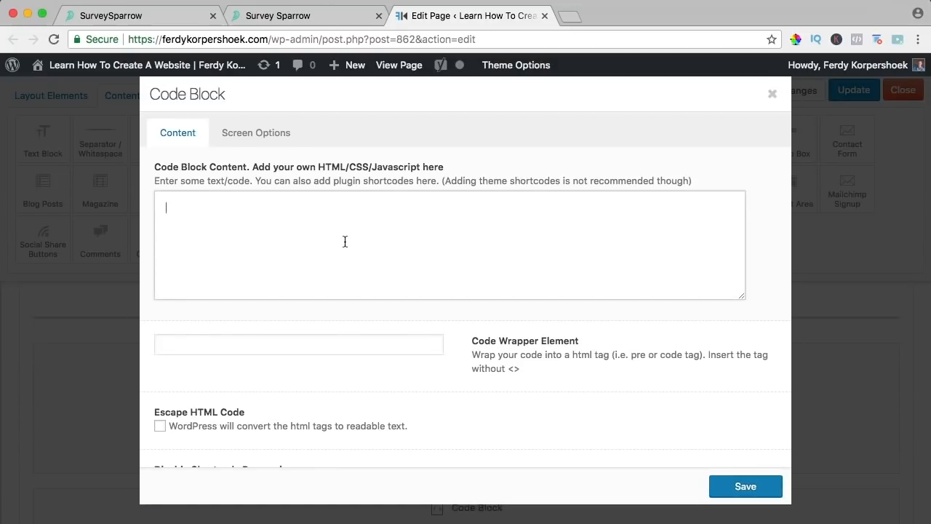
left_click(367, 251)
key("super+v")
left_click(718, 485)
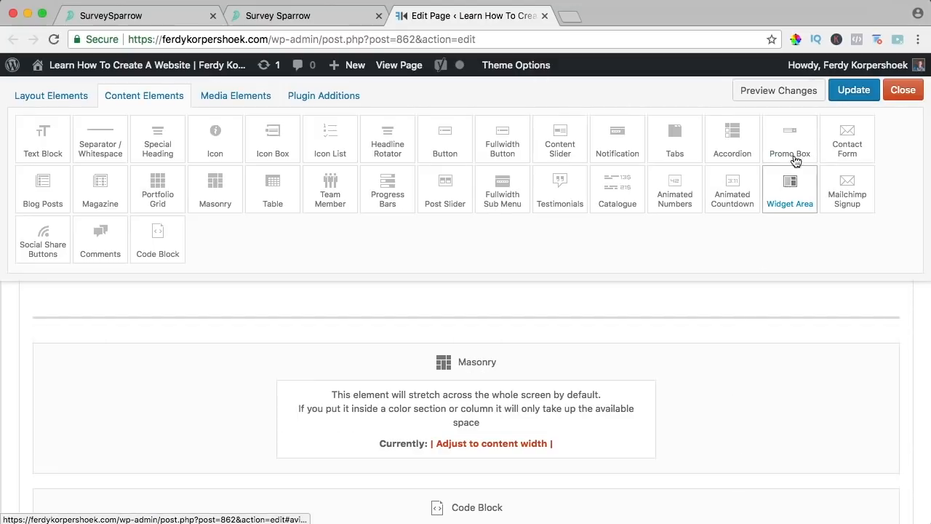
left_click(847, 98)
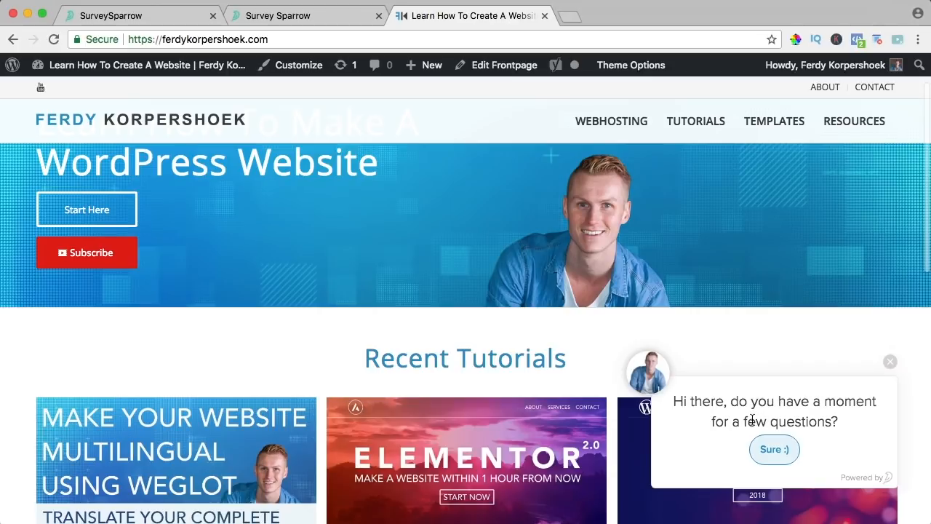
- Start the homepage survey chat, enter a name, and answer Facebook and Learning
left_click(776, 452)
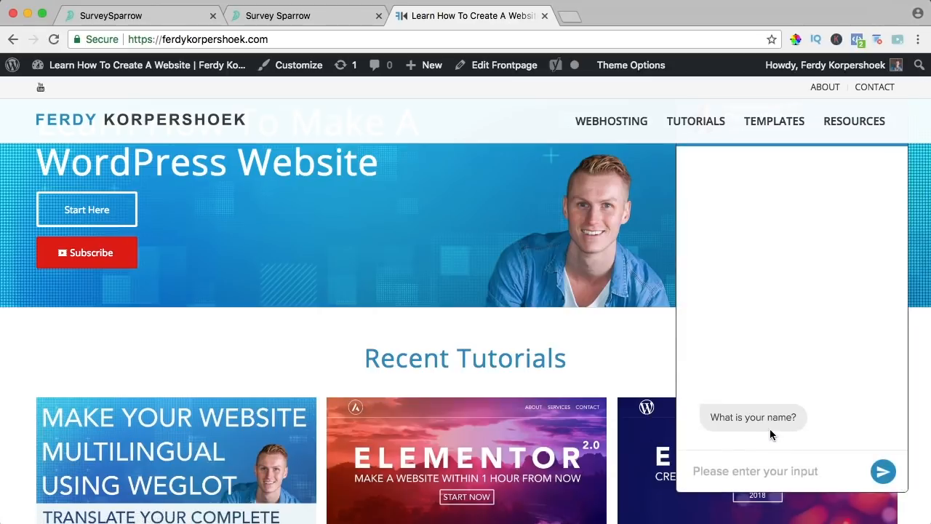
type("Jeff")
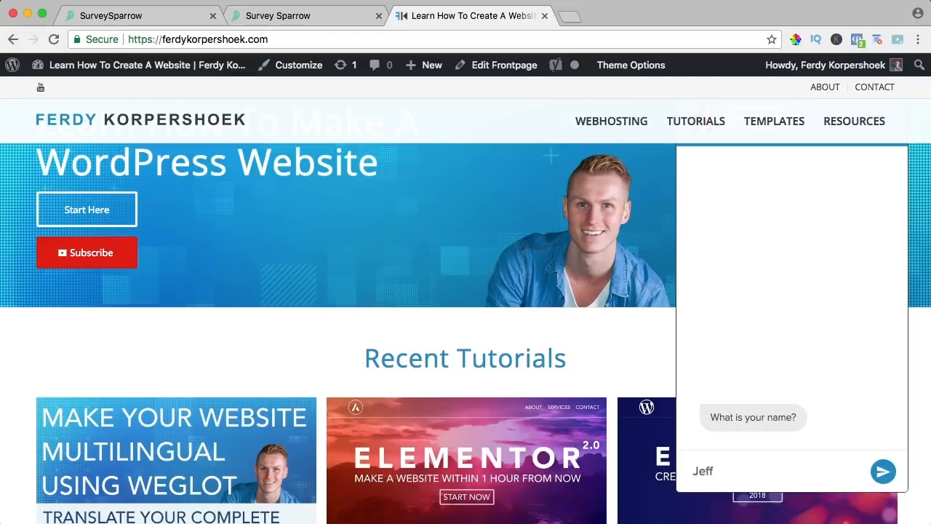
left_click(883, 472)
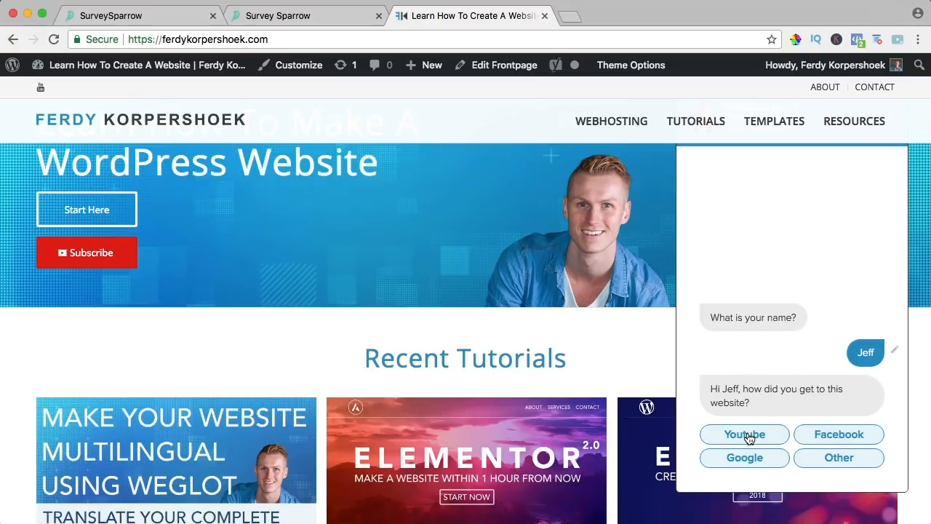
left_click(827, 432)
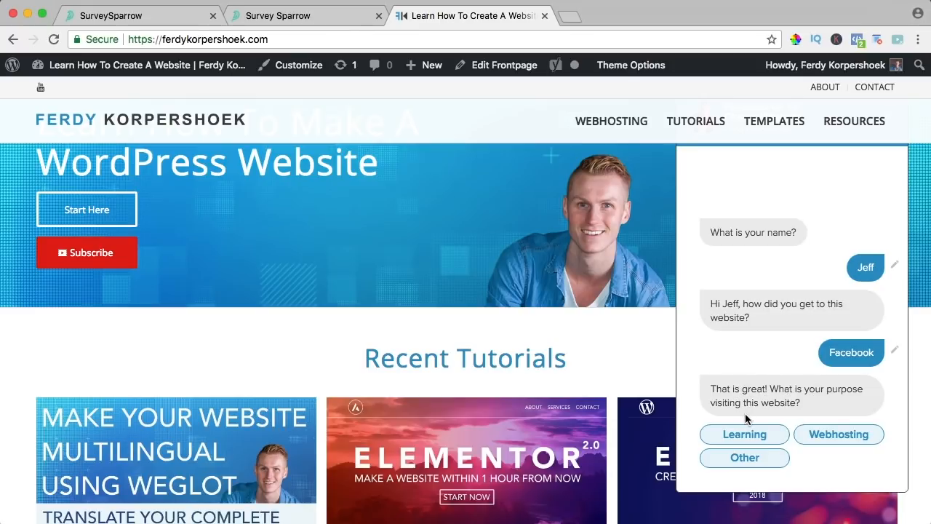
left_click(762, 437)
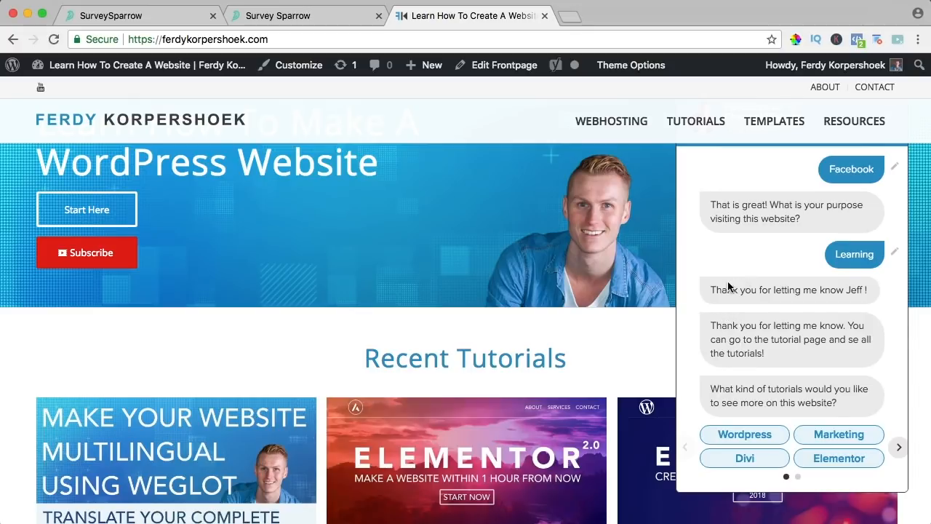
- Browse the tutorial topic carousel and choose Divi as the wanted topic
left_click_drag(725, 285, 822, 290)
left_click(822, 289)
mouse_move(690, 123)
left_click(899, 449)
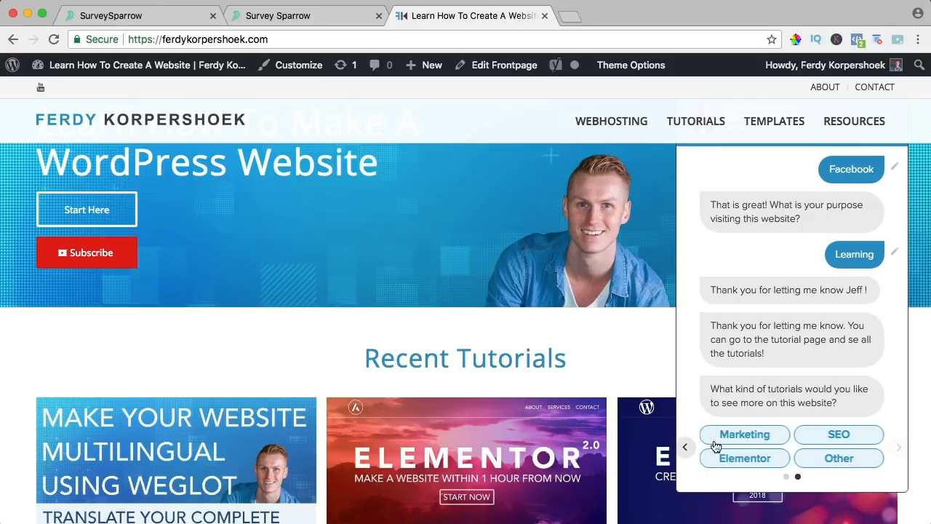
left_click(686, 448)
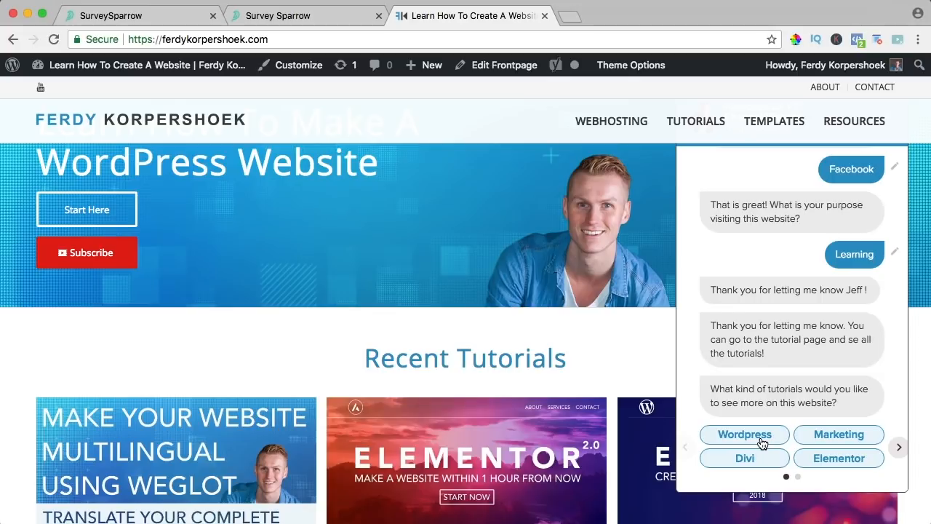
left_click(746, 458)
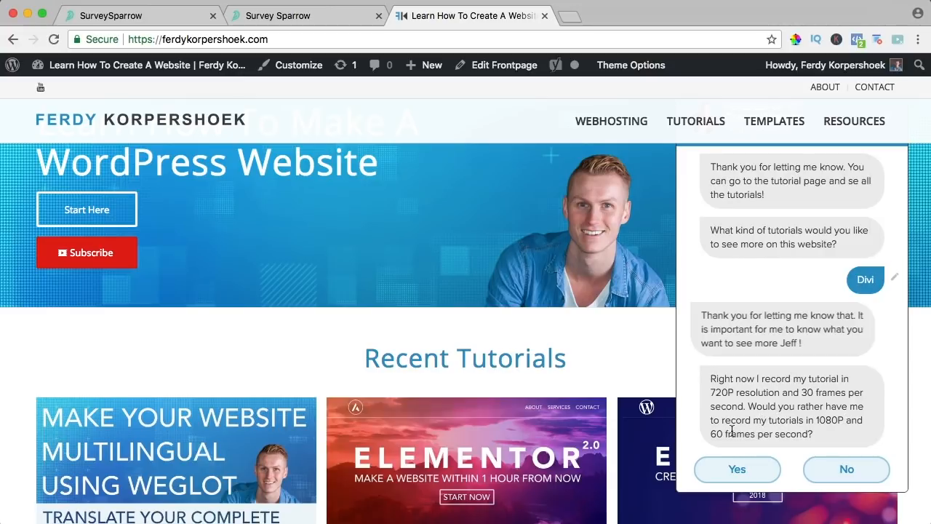
- Answer Yes, give a 3-star rating and send the feedback 'Create more SEO tutorials!'
left_click(737, 469)
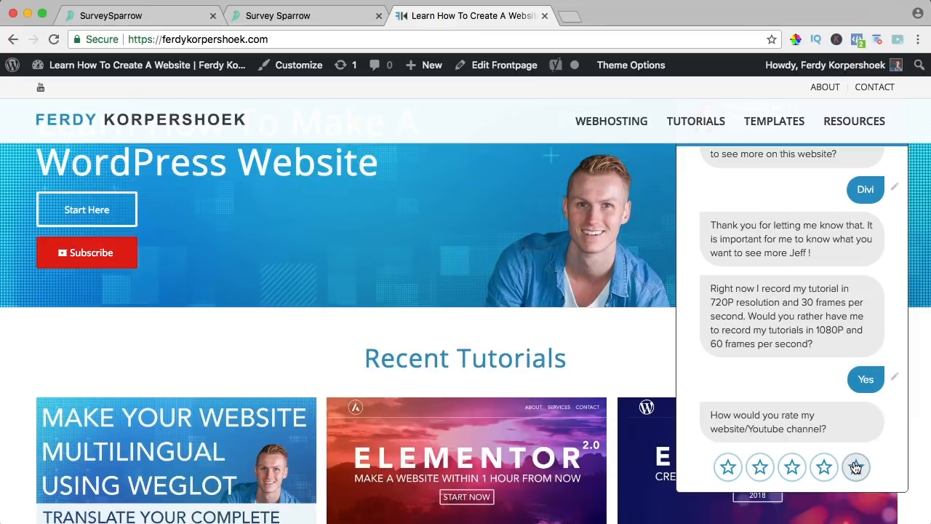
left_click(792, 469)
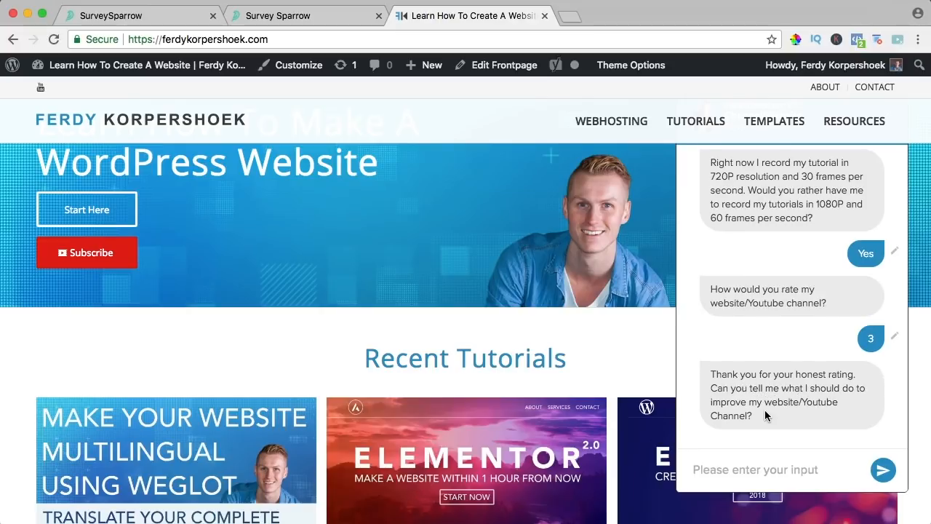
type("Create more SEO")
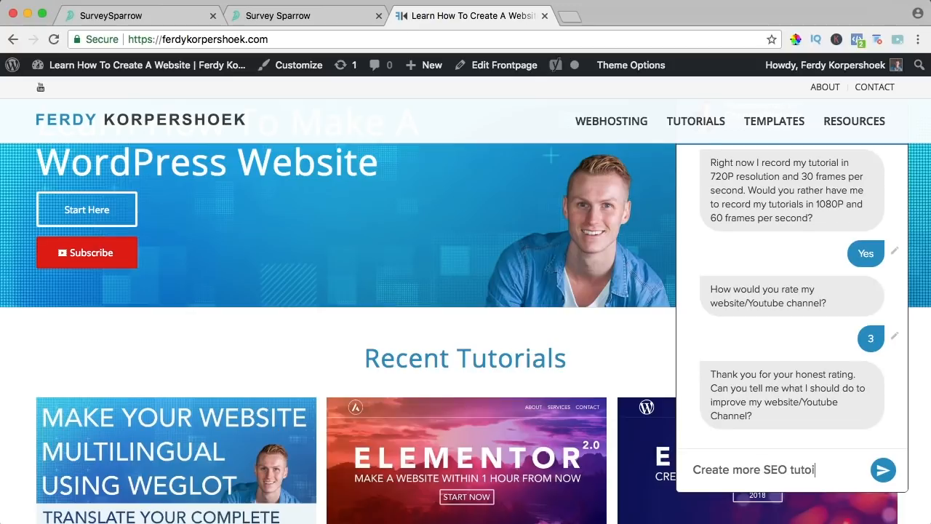
type(" tutorials!")
left_click(883, 470)
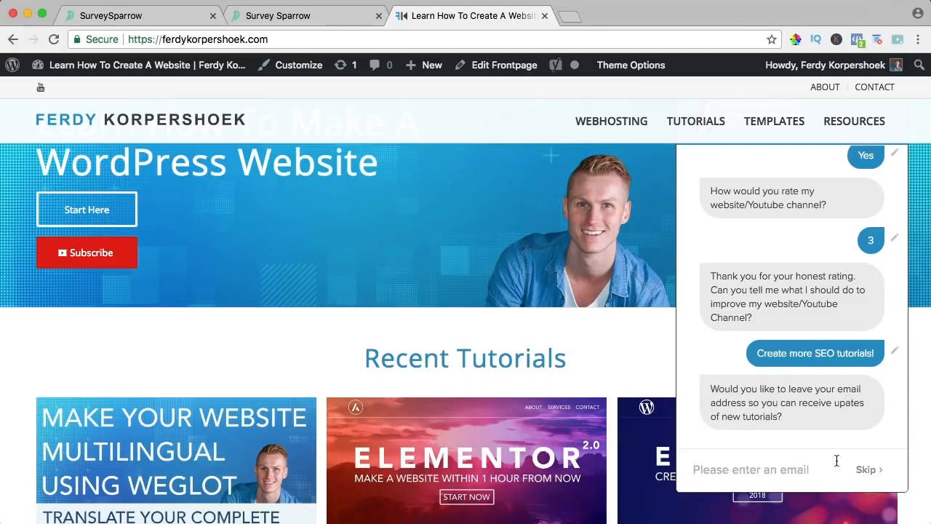
- Enter an email address, submit the responses and close the website tab
left_click(762, 469)
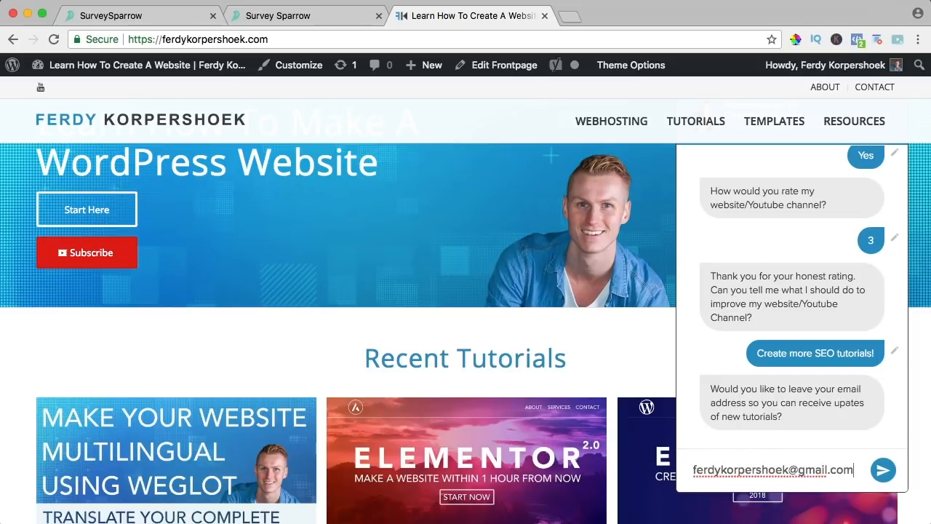
left_click(882, 470)
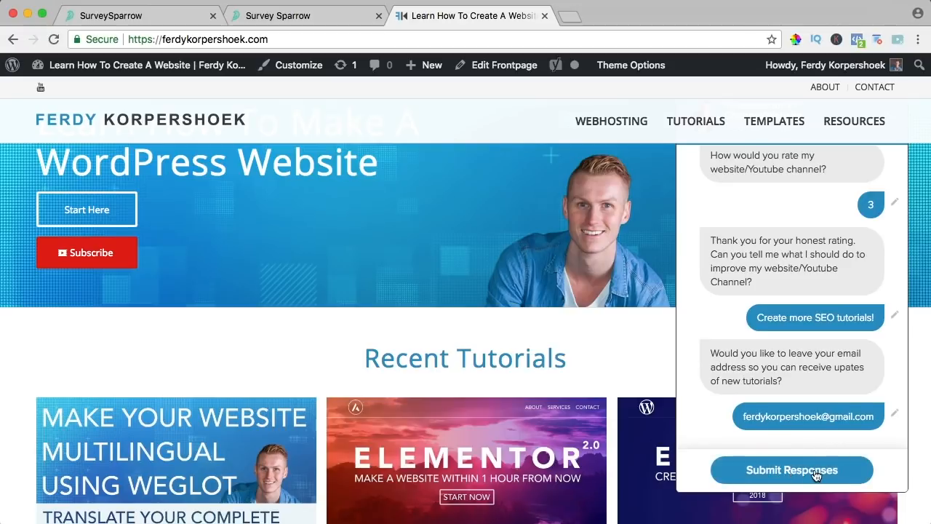
left_click(809, 474)
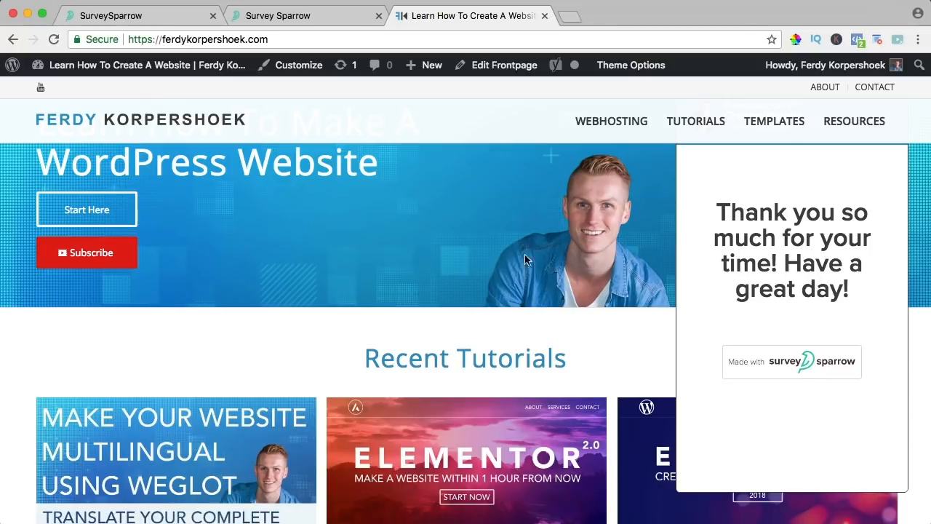
left_click(544, 16)
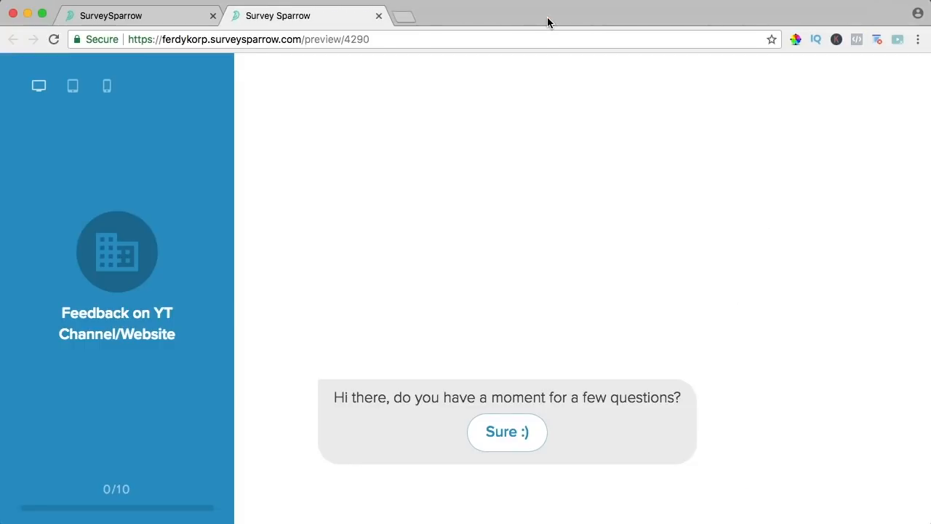
- Return to the survey list and open Reports for Feedback on YT Channel/Website
left_click(166, 22)
scroll(62, 123, "up", 10)
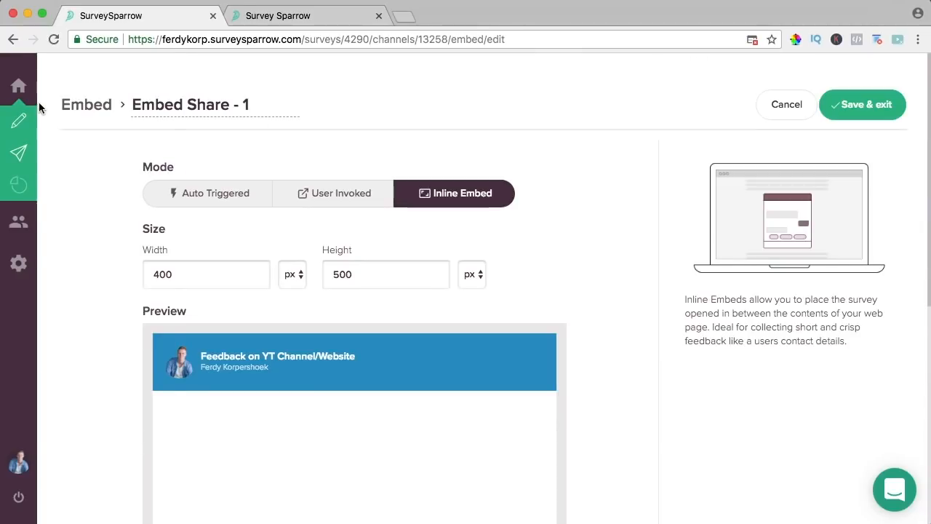
left_click(51, 87)
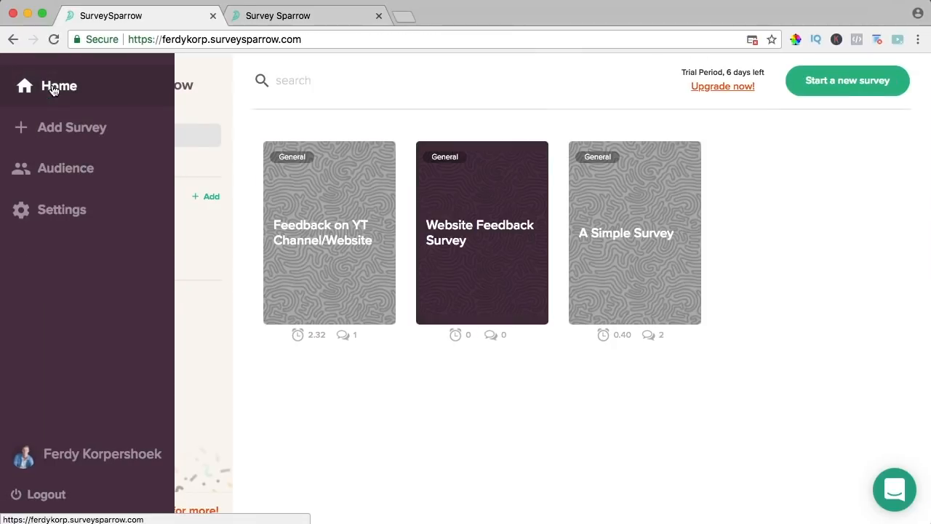
mouse_move(312, 197)
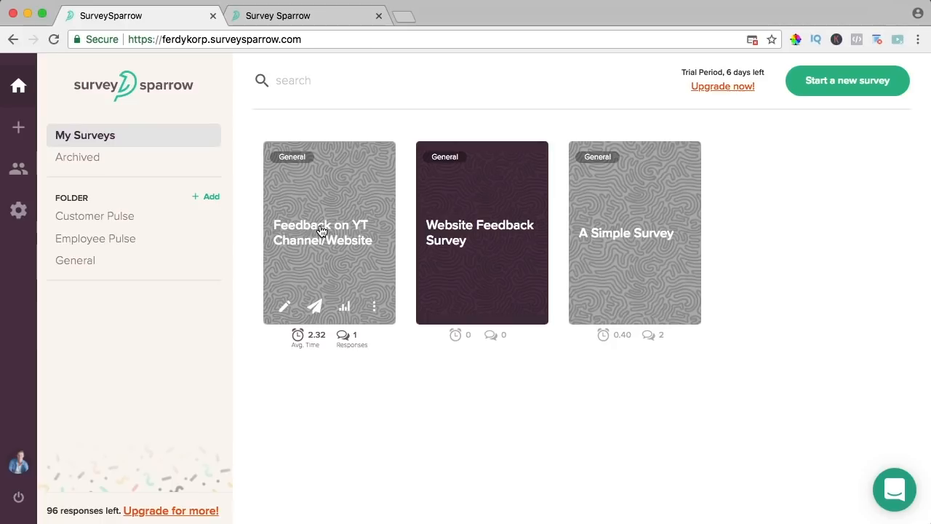
left_click(346, 341)
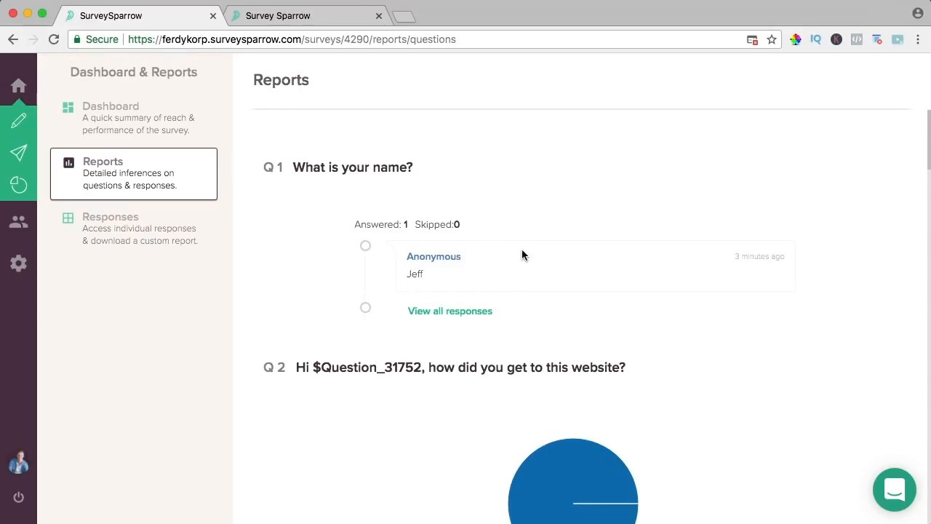
- Review the single recorded response in the report and open the survey in the builder
scroll(522, 255, "down", 3)
scroll(519, 248, "down", 3)
scroll(481, 222, "down", 3)
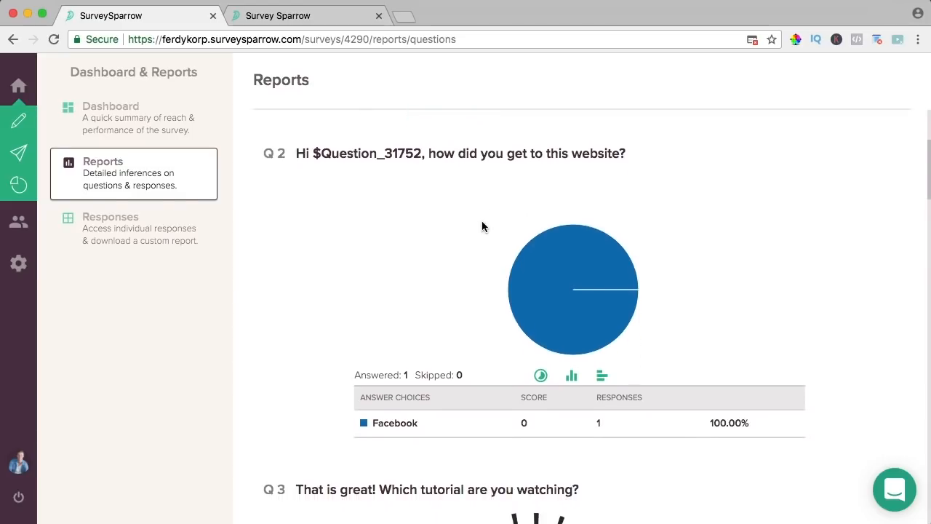
scroll(482, 221, "down", 1)
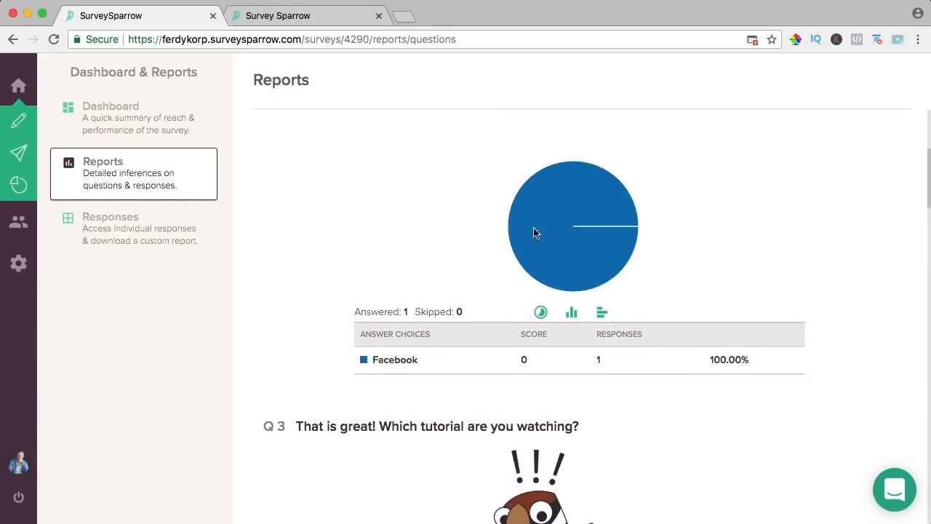
scroll(544, 282, "down", 5)
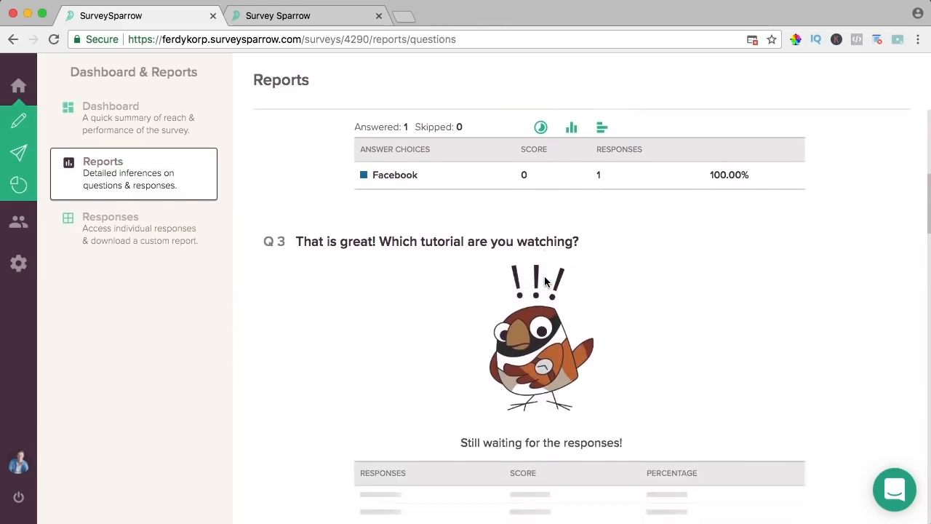
scroll(544, 282, "up", 2)
scroll(470, 258, "up", 6)
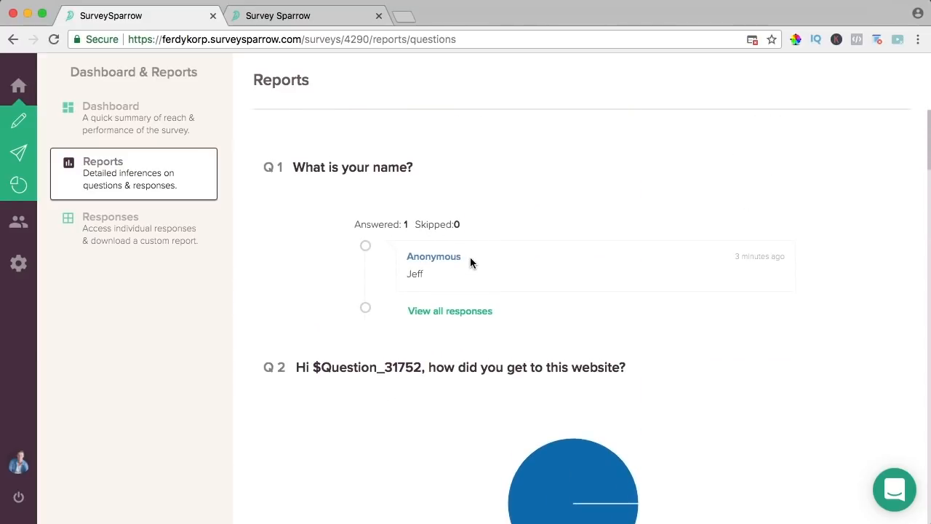
scroll(470, 263, "down", 8)
scroll(471, 262, "down", 10)
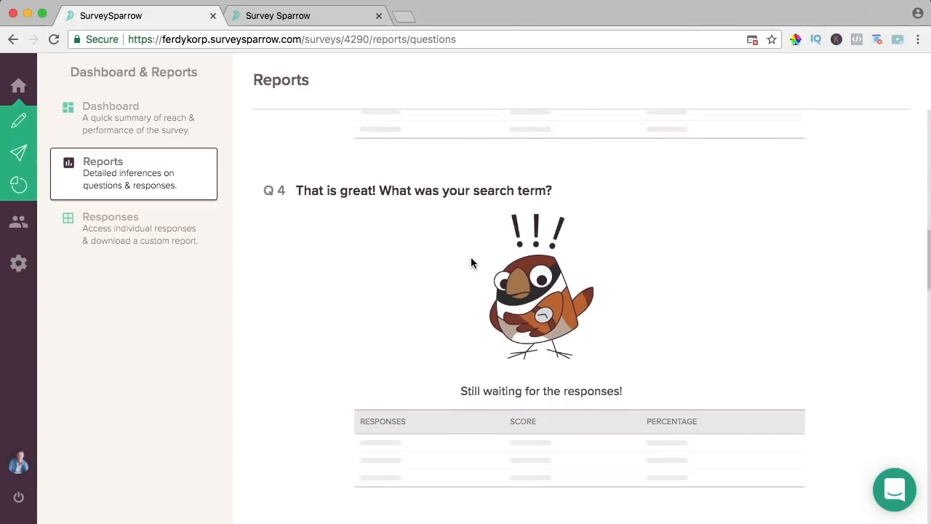
scroll(471, 263, "up", 15)
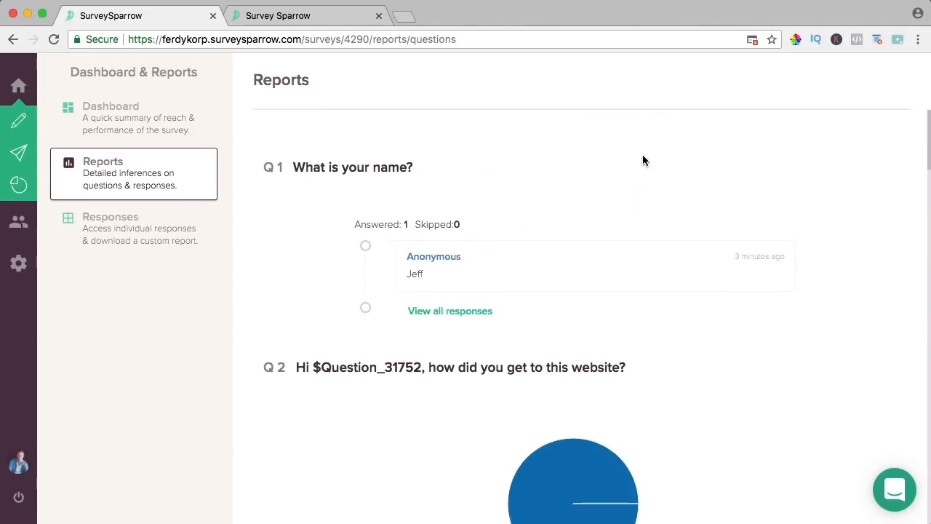
left_click(114, 130)
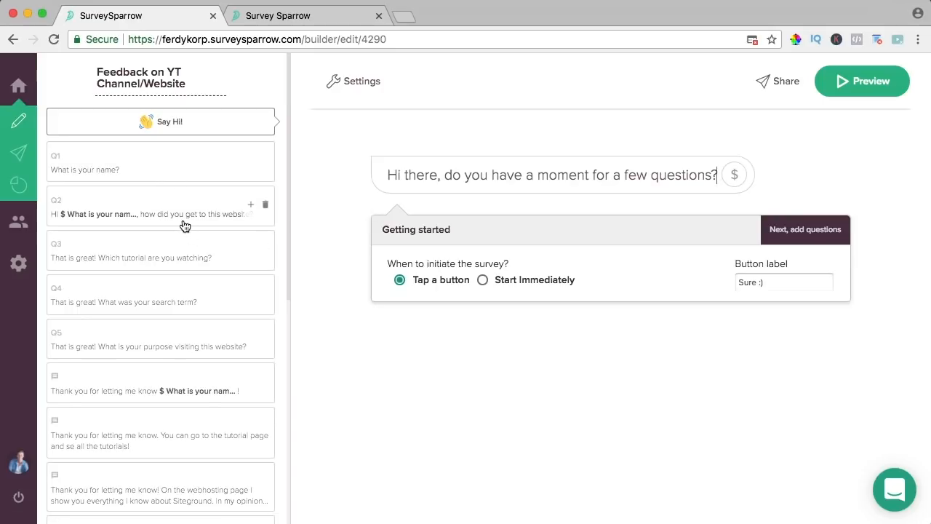
- Make the 'Thank you for letting me know' message display only when question 4 Contains a value
scroll(185, 227, "down", 6)
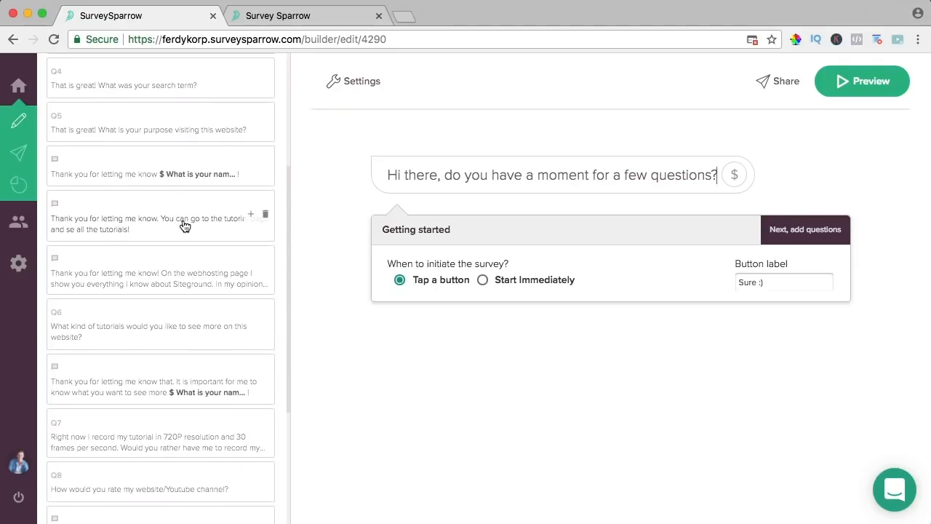
scroll(175, 230, "down", 4)
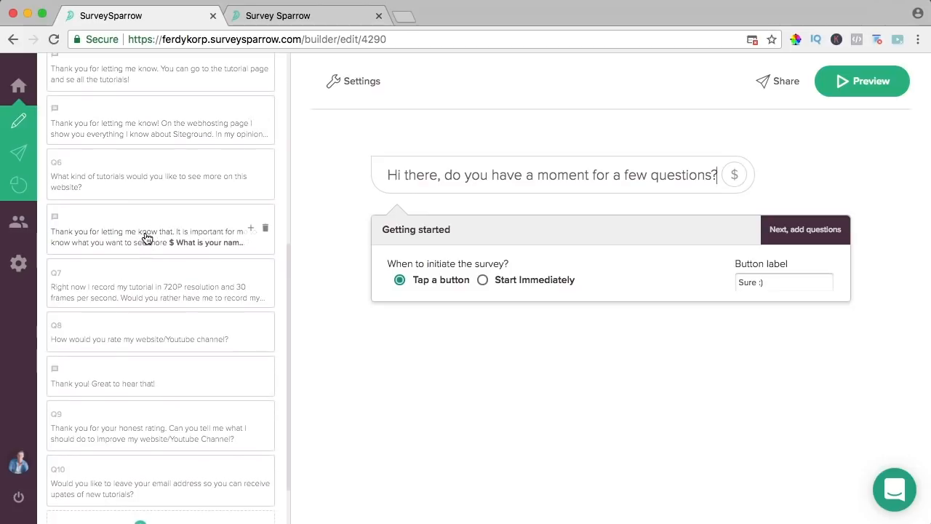
scroll(124, 188, "up", 9)
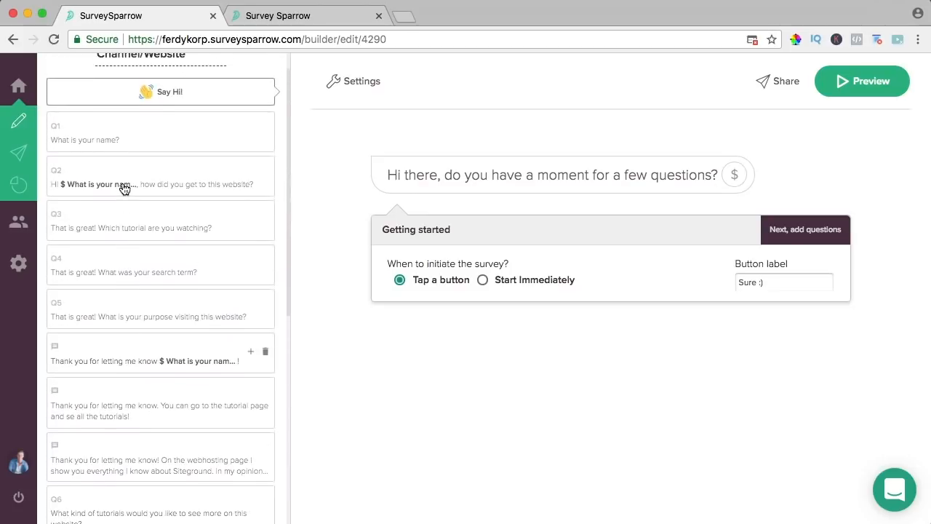
scroll(145, 202, "down", 3)
scroll(152, 232, "down", 2)
left_click(138, 216)
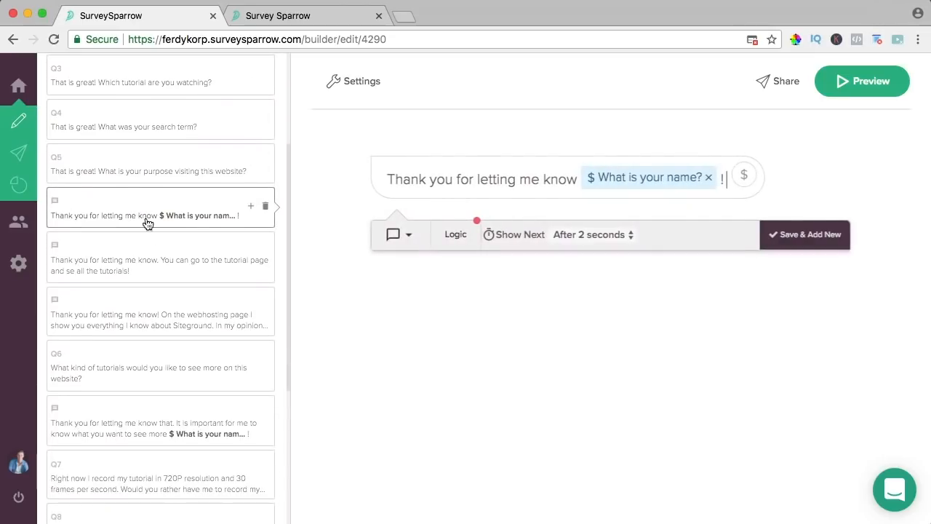
left_click(460, 238)
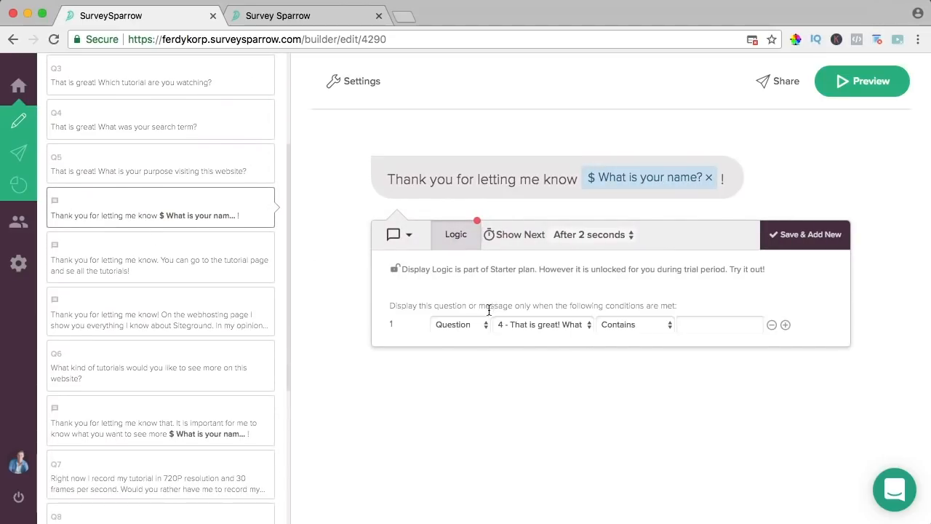
left_click(534, 328)
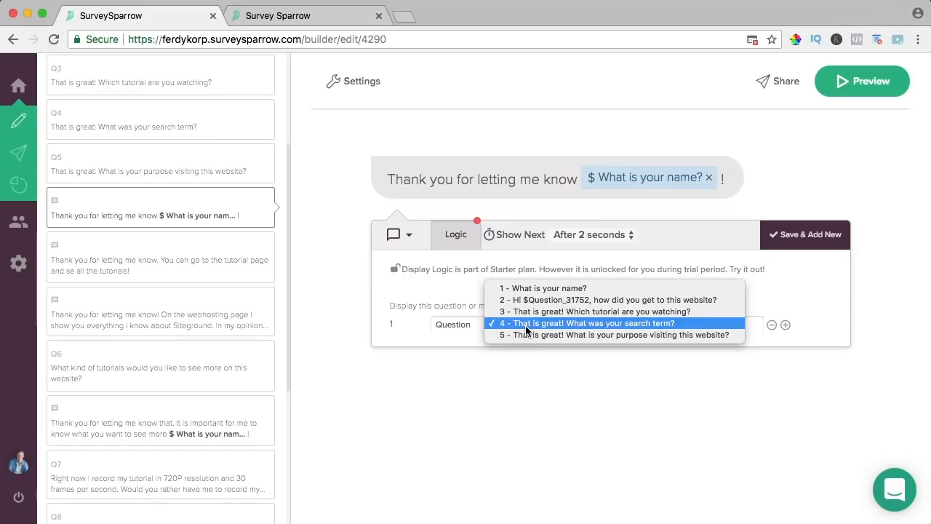
left_click(577, 327)
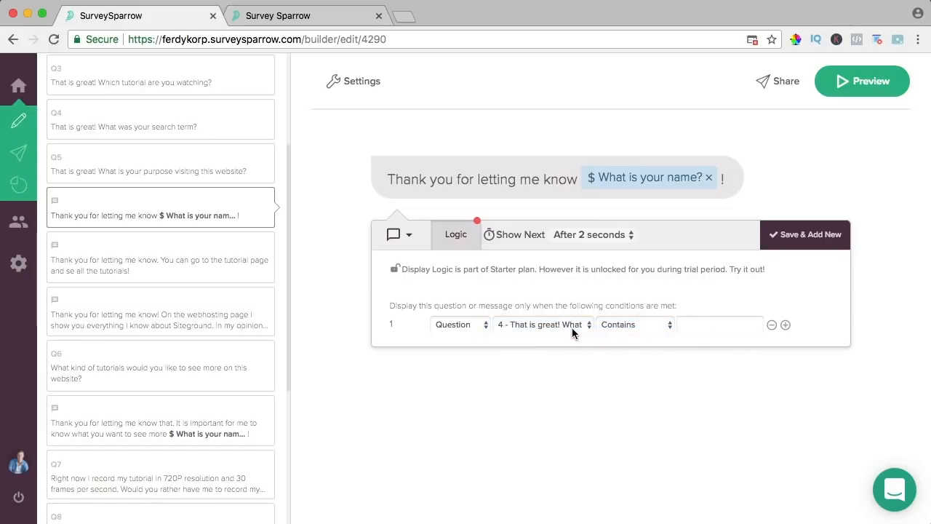
scroll(182, 183, "up", 3)
scroll(180, 188, "down", 1)
left_click(275, 15)
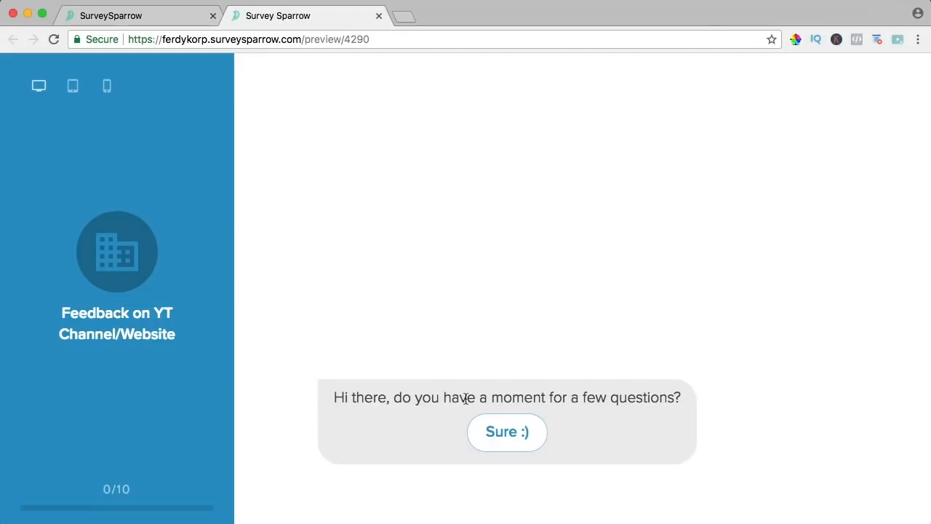
- Run the preview with a name, Facebook and Learning, and highlight the personalised thank-you line
left_click(492, 428)
type("Ferdy")
left_click(836, 499)
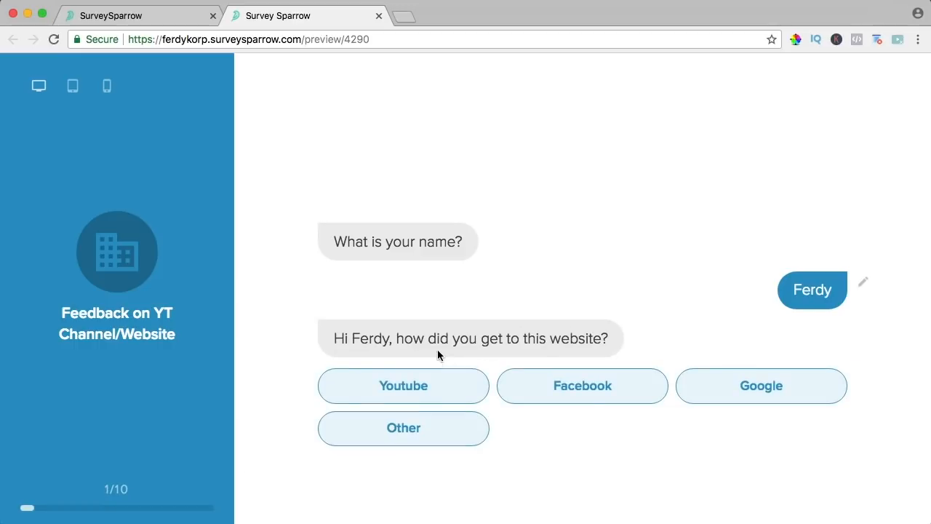
left_click(582, 386)
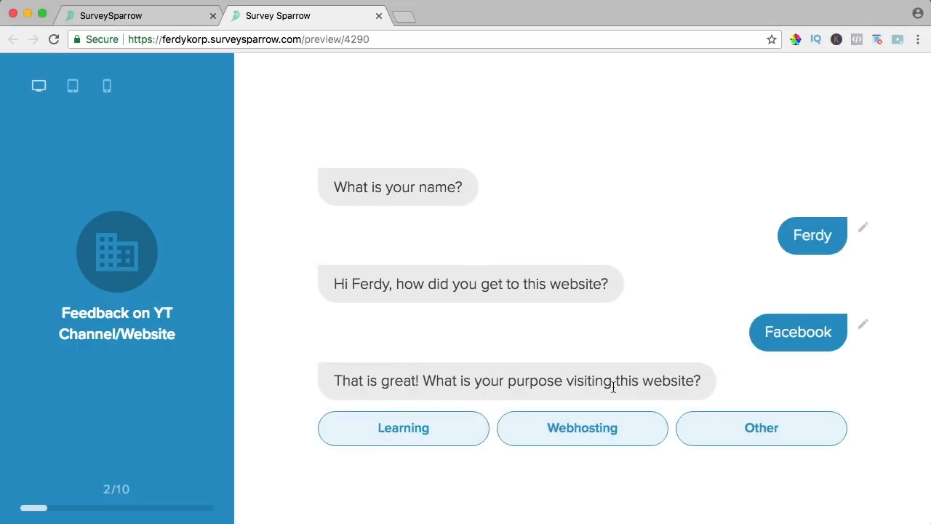
left_click(412, 432)
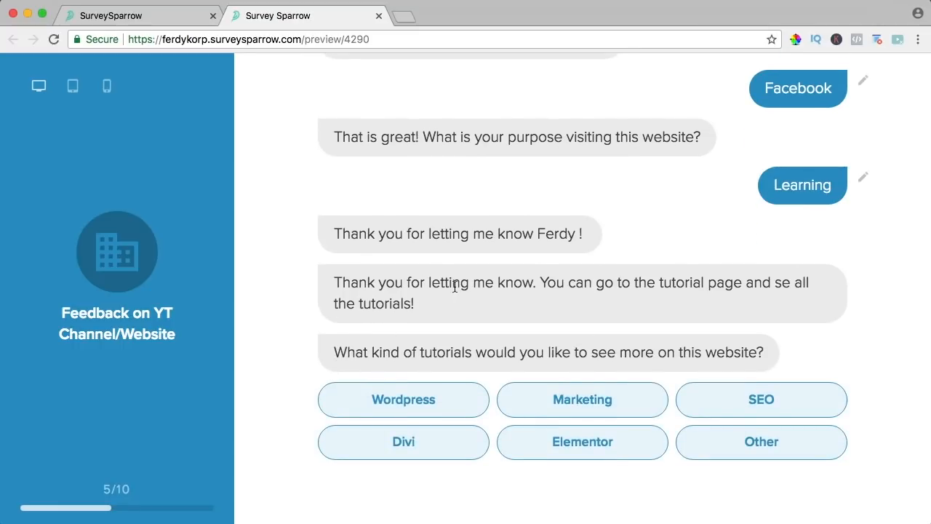
left_click_drag(346, 234, 520, 235)
- Delete the personalised thank-you message in the builder and reload the preview
left_click(213, 64)
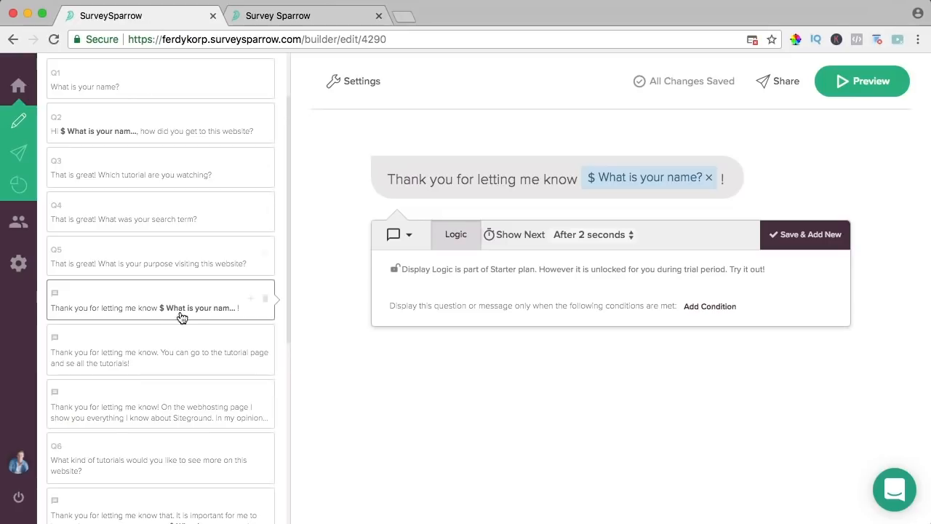
left_click(266, 300)
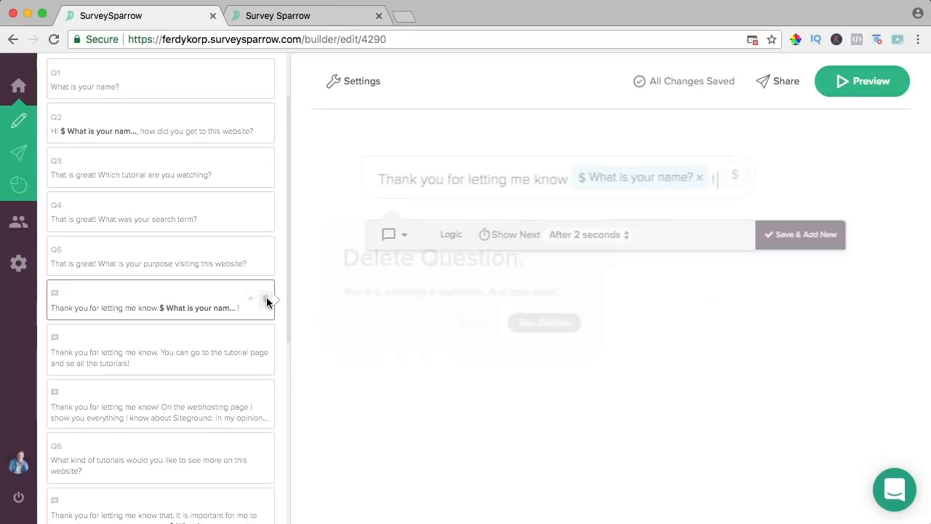
left_click(547, 323)
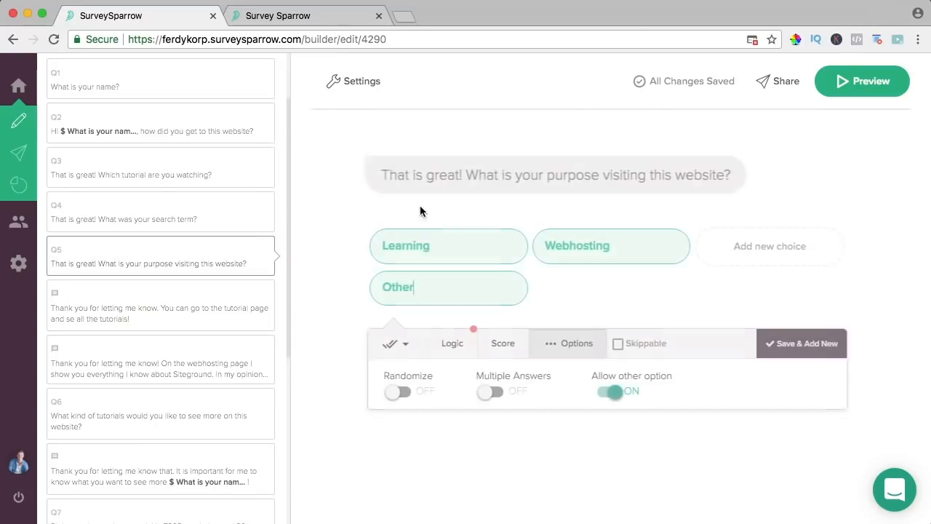
left_click(283, 20)
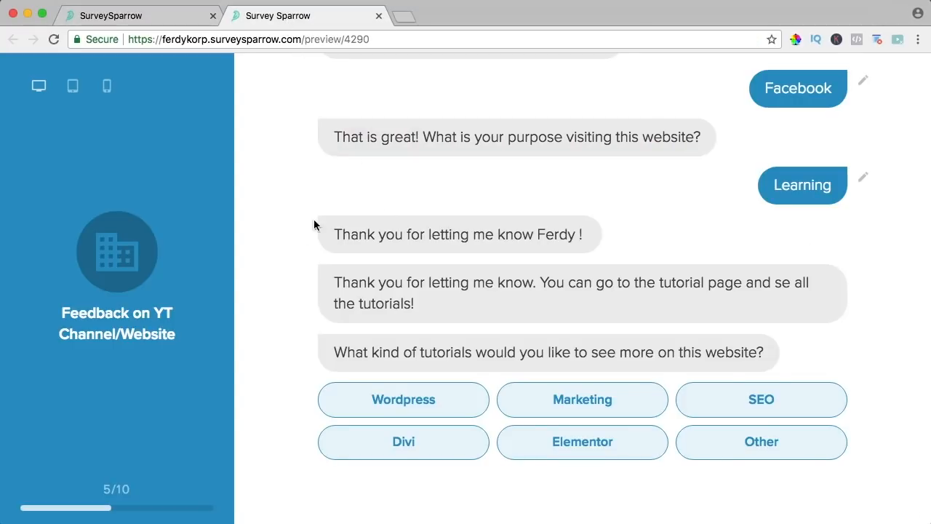
key("super+r")
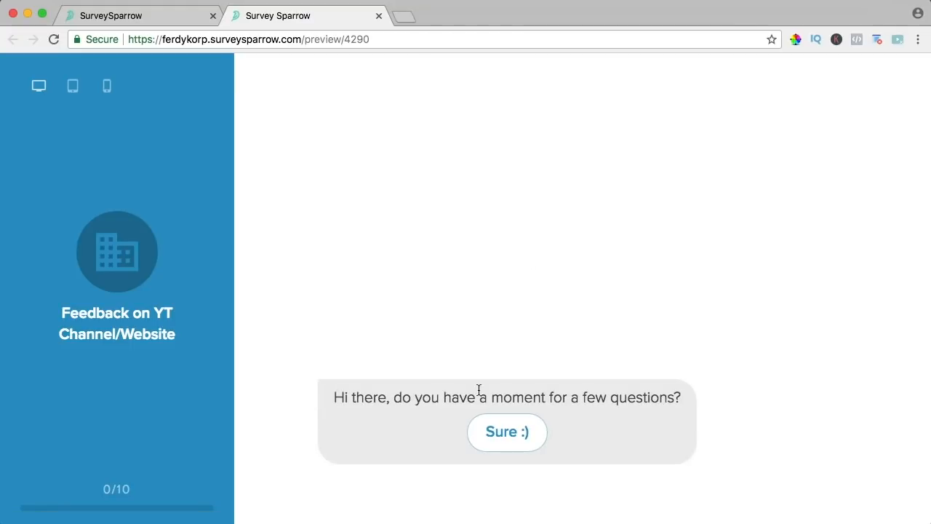
- Run the preview with a name, Facebook and Learning answers
left_click(482, 431)
type("Ferdy")
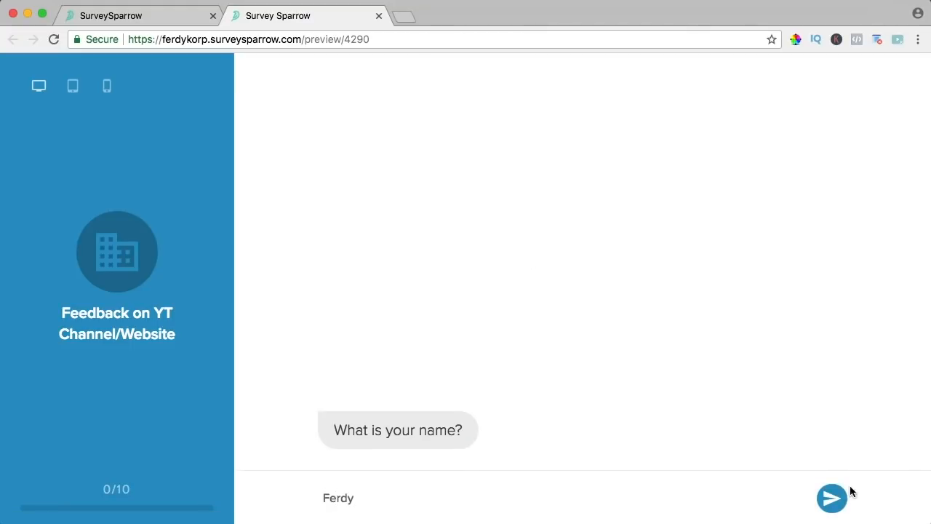
left_click(833, 499)
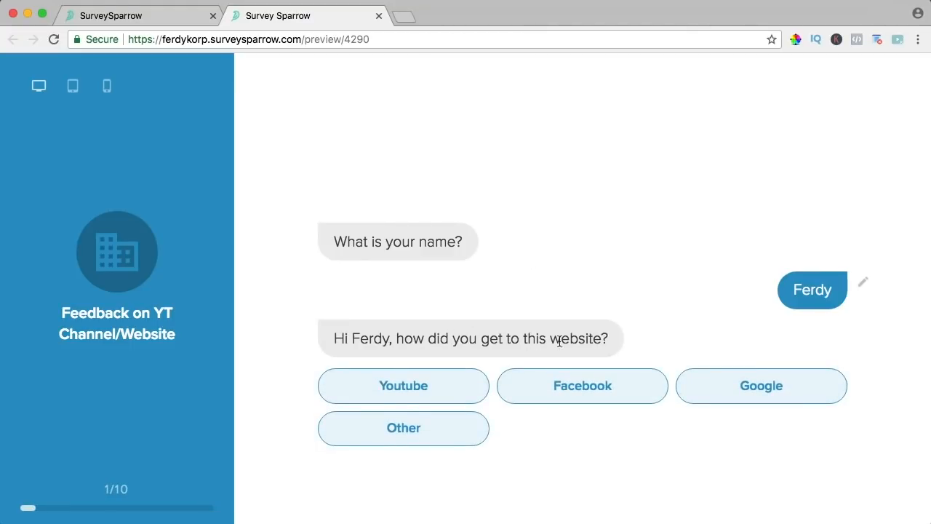
left_click(575, 390)
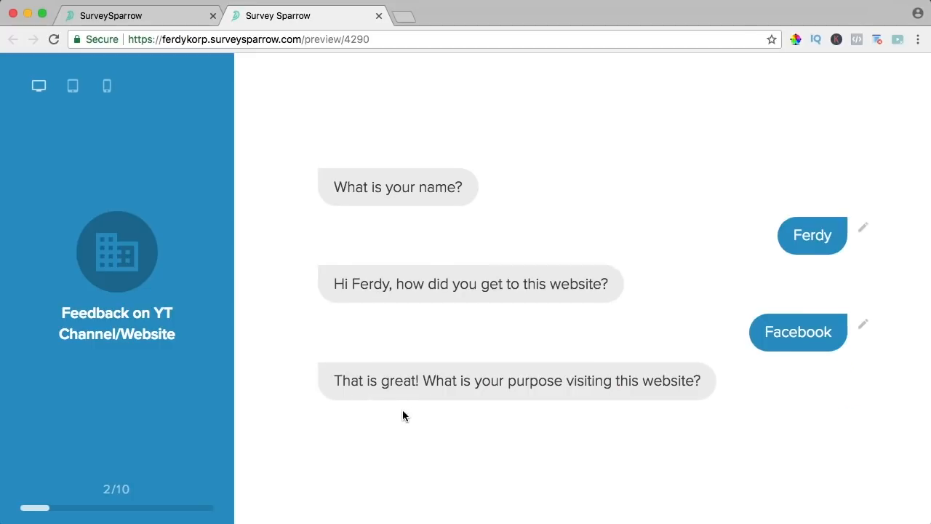
left_click(416, 425)
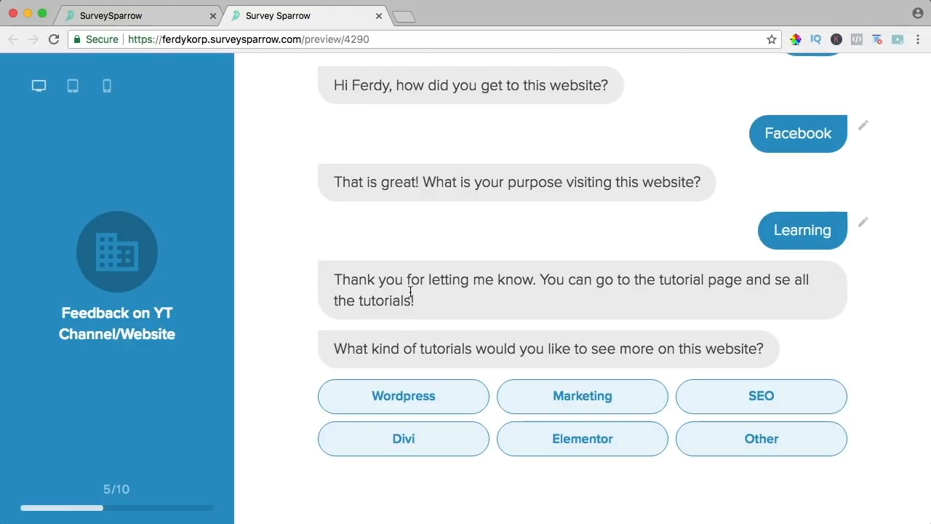
- Reload and rerun the preview with a name, Youtube and Divi, back in the builder afterwards
key("super+r")
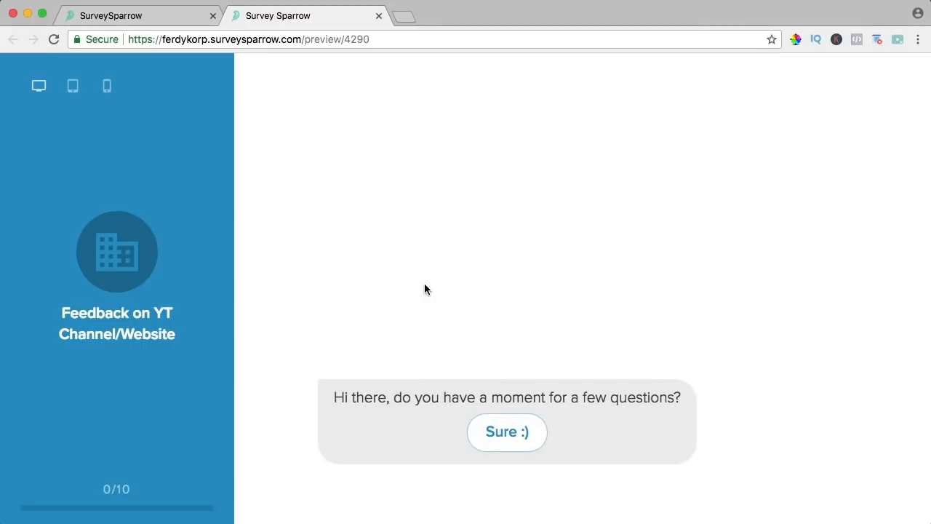
left_click(500, 433)
type("Ferdy")
left_click(831, 498)
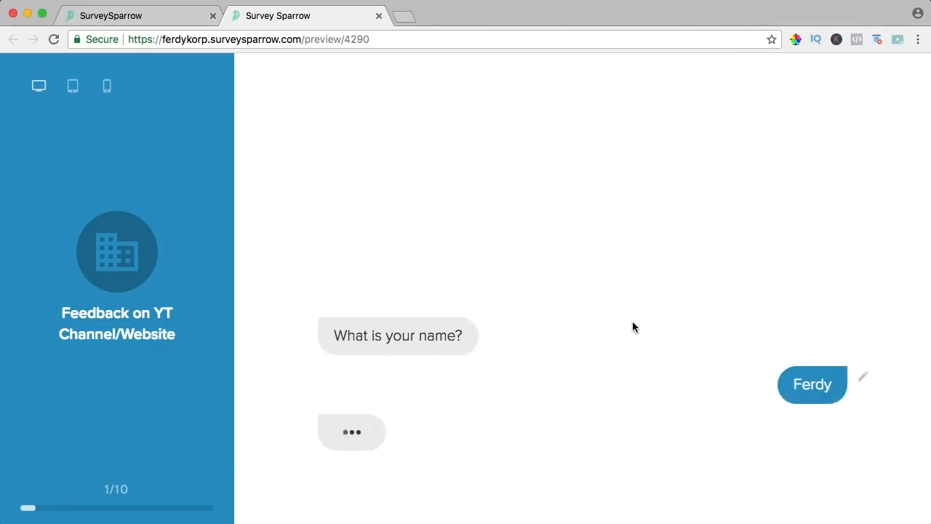
left_click(414, 384)
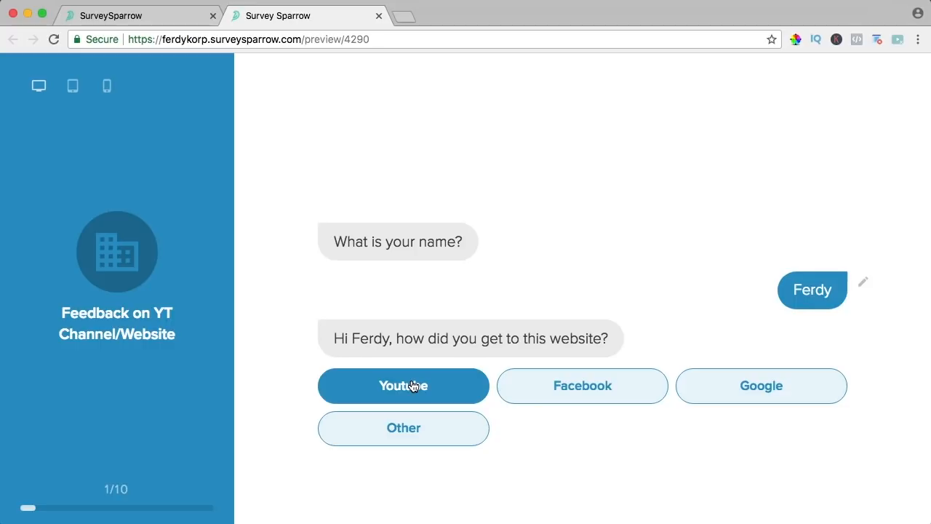
left_click(406, 386)
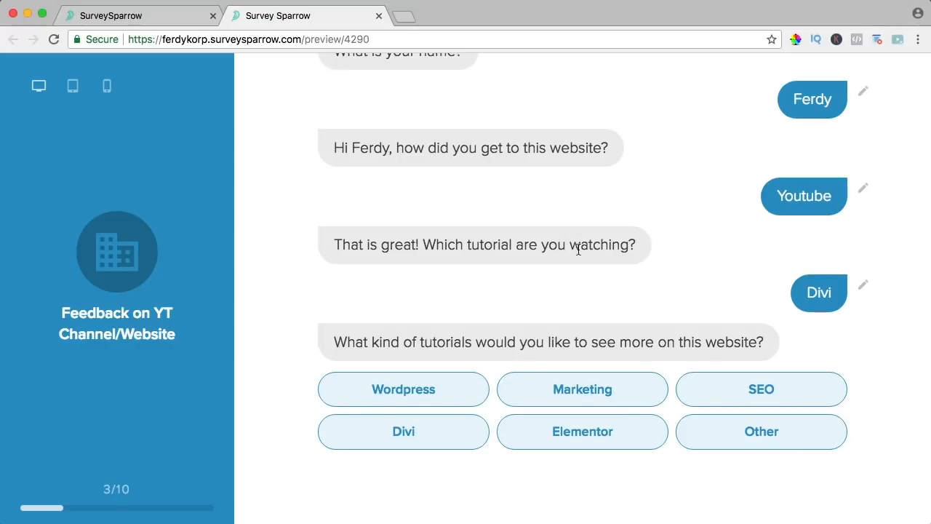
left_click(189, 15)
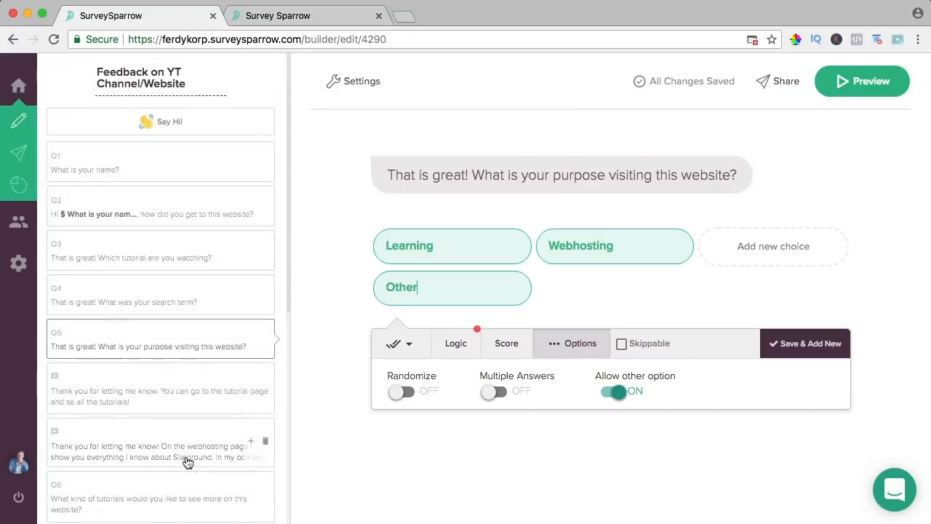
- Add a Message after Q3 reading 'Than you for letting me know' plus the Q1 name answer
left_click(166, 260)
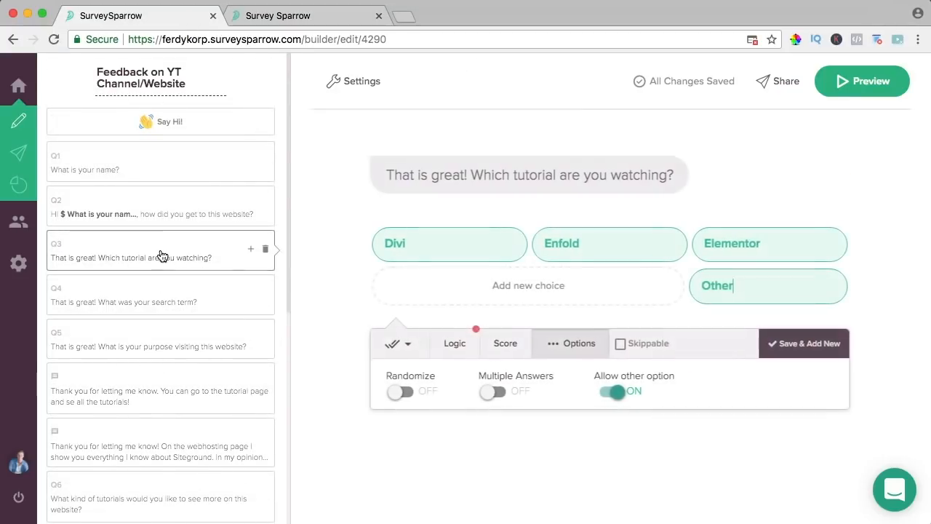
left_click(797, 347)
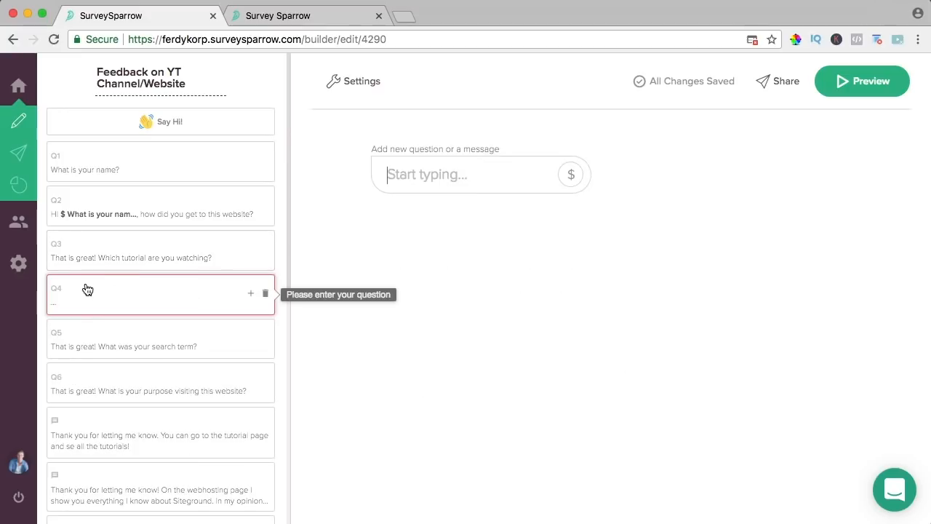
left_click(434, 177)
type("T")
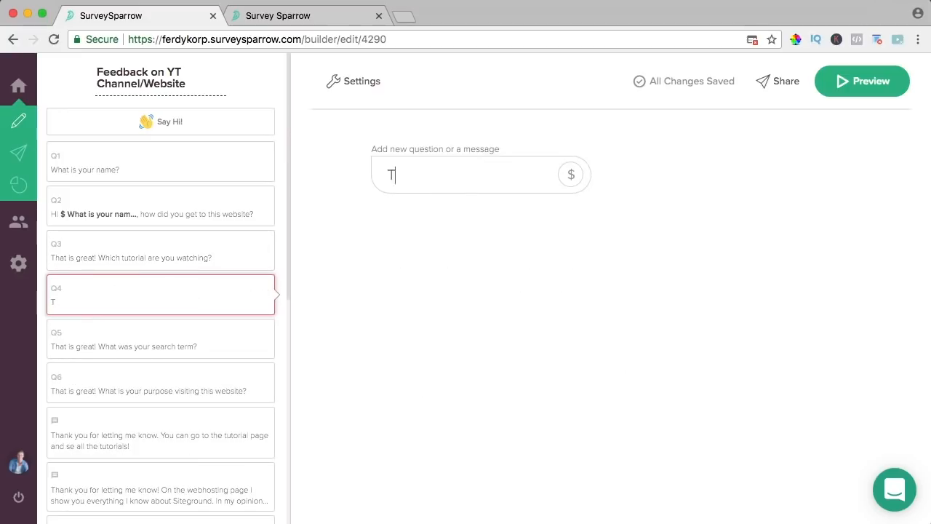
type("han you for letting me know")
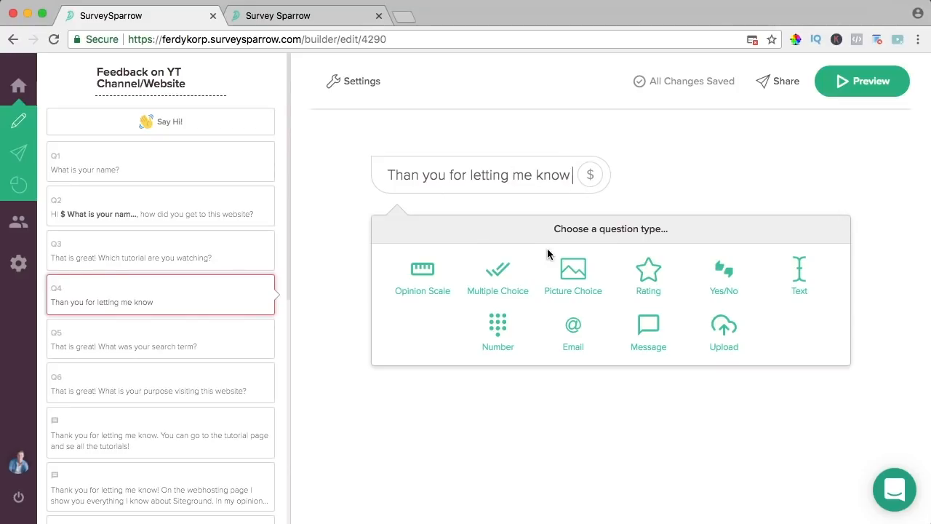
left_click(590, 175)
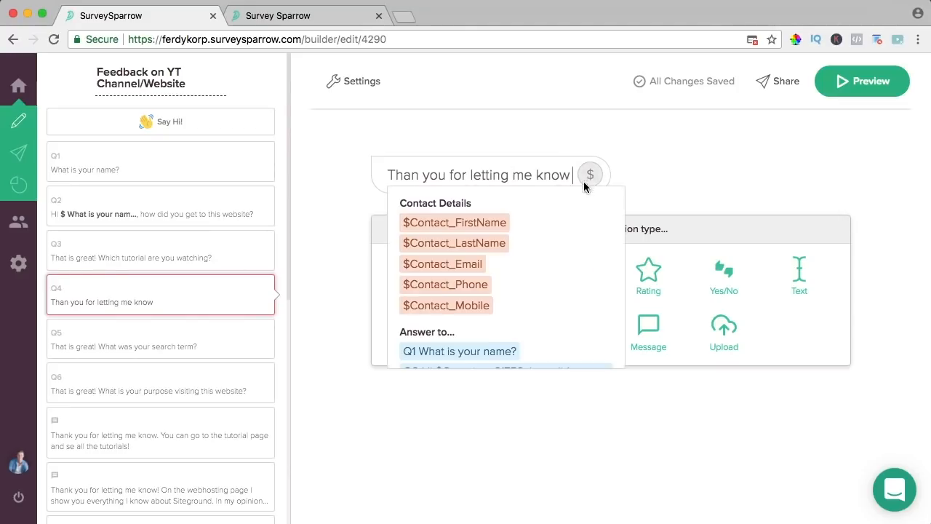
left_click(478, 352)
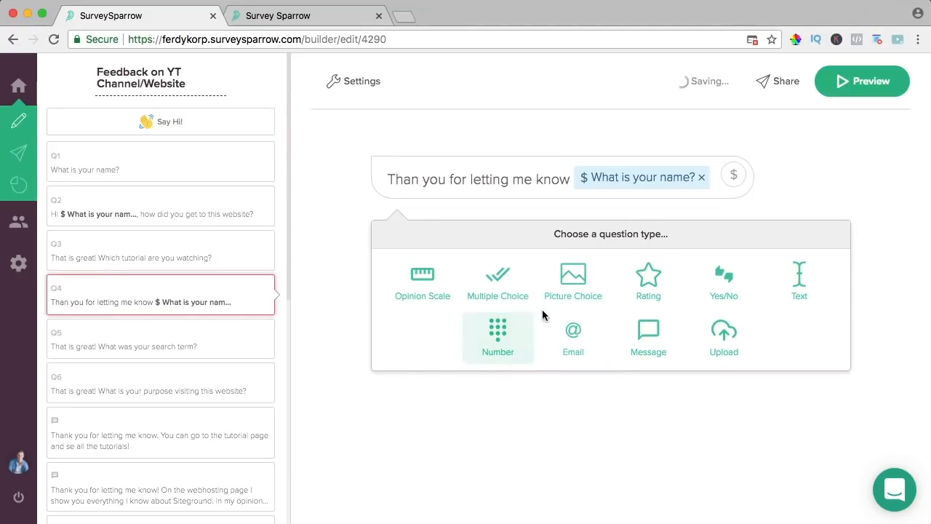
left_click(645, 332)
- Show the next item after 2 seconds and display the message only if Question 3 Is Answered
left_click(585, 239)
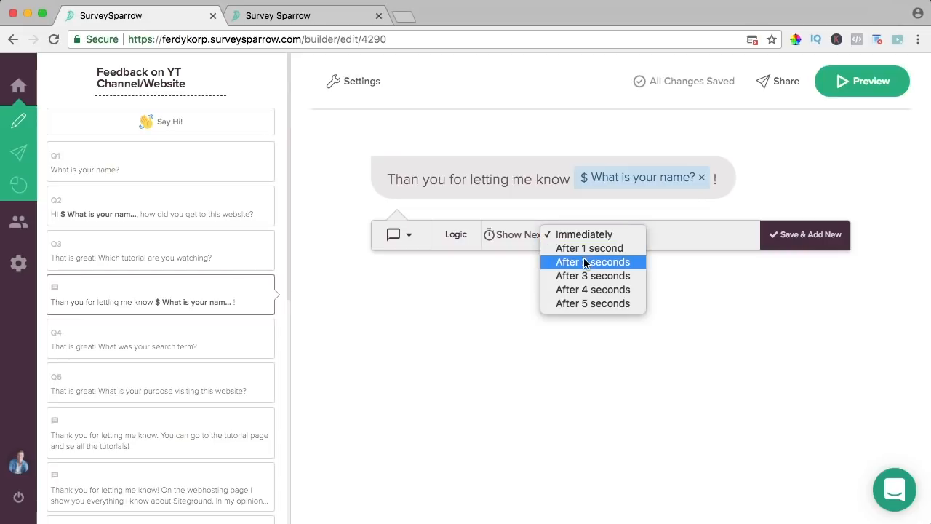
left_click(586, 262)
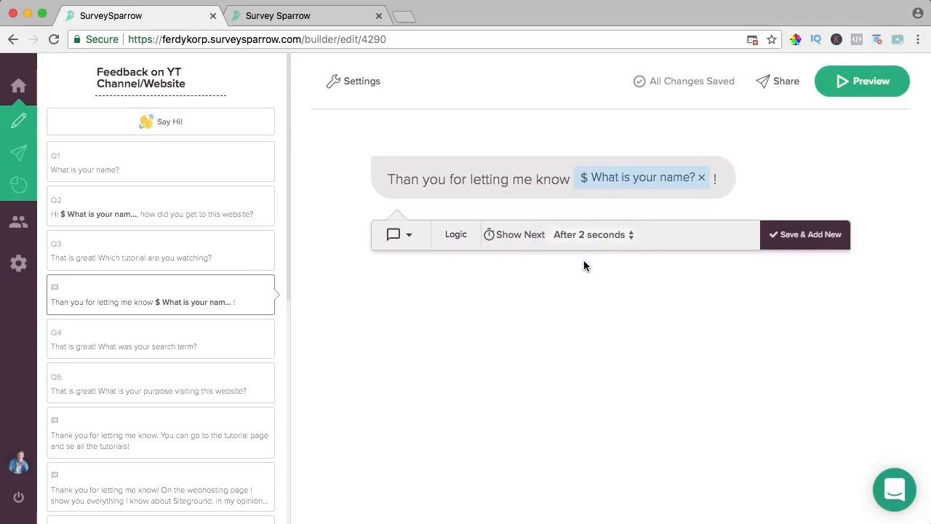
left_click(462, 237)
left_click(534, 326)
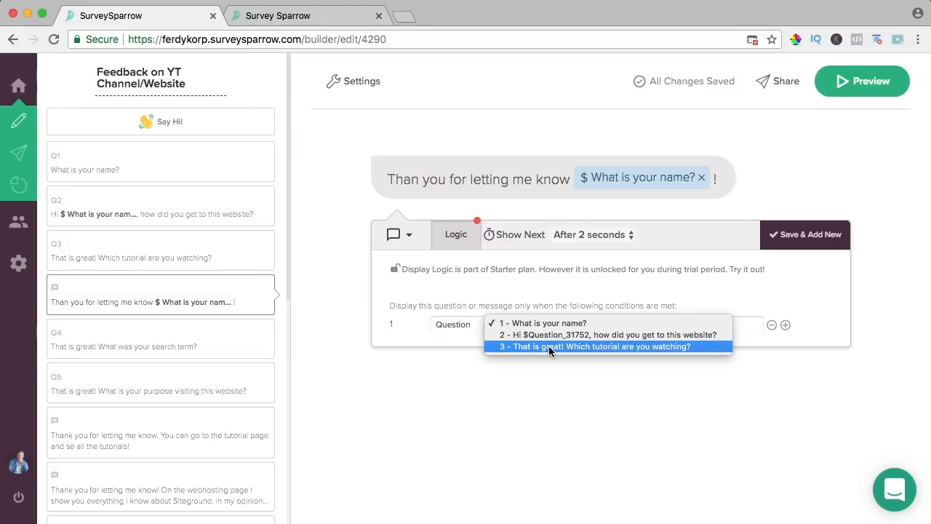
left_click(567, 347)
left_click(640, 325)
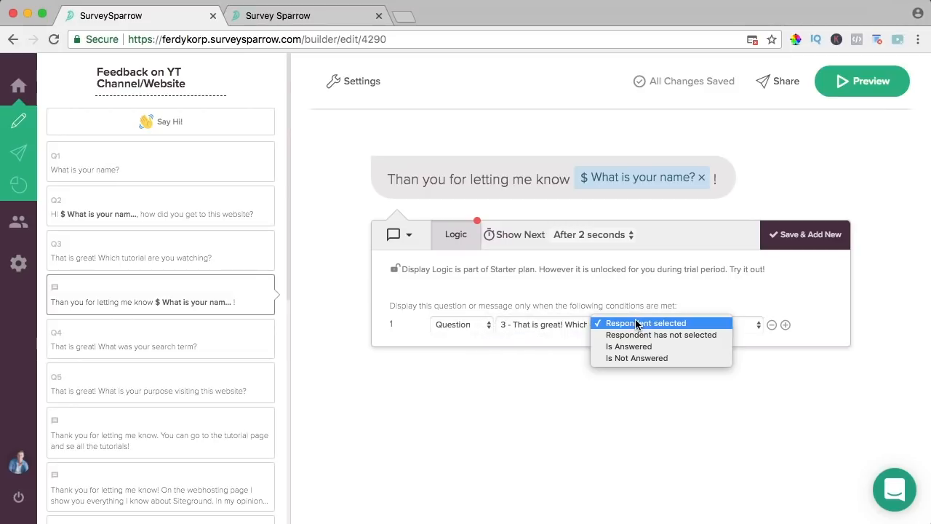
left_click(634, 347)
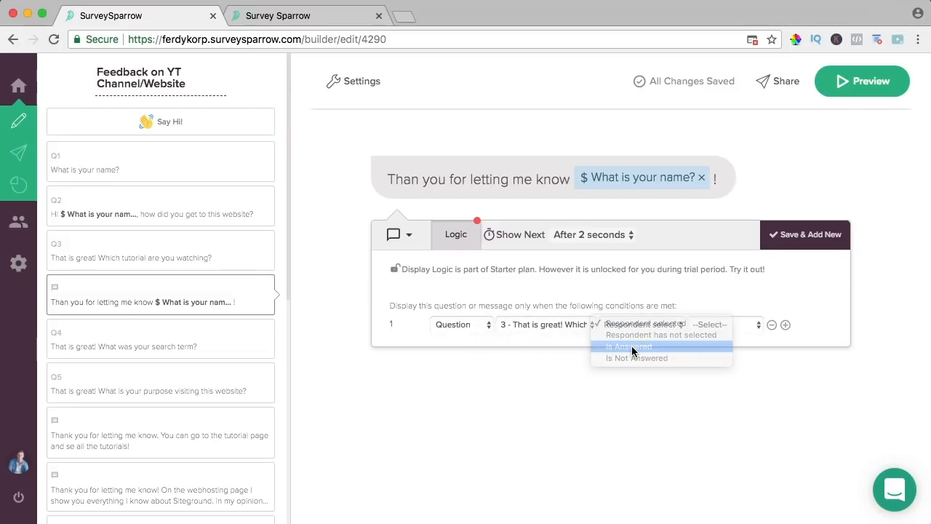
left_click(861, 82)
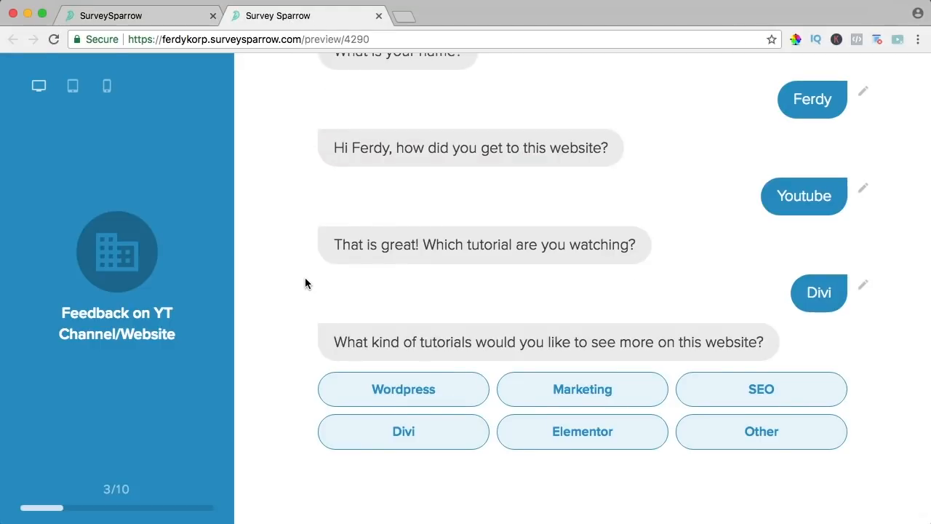
- Run the preview with a name, Youtube and Divi to see the thank-you, then close the preview tab
left_click(502, 434)
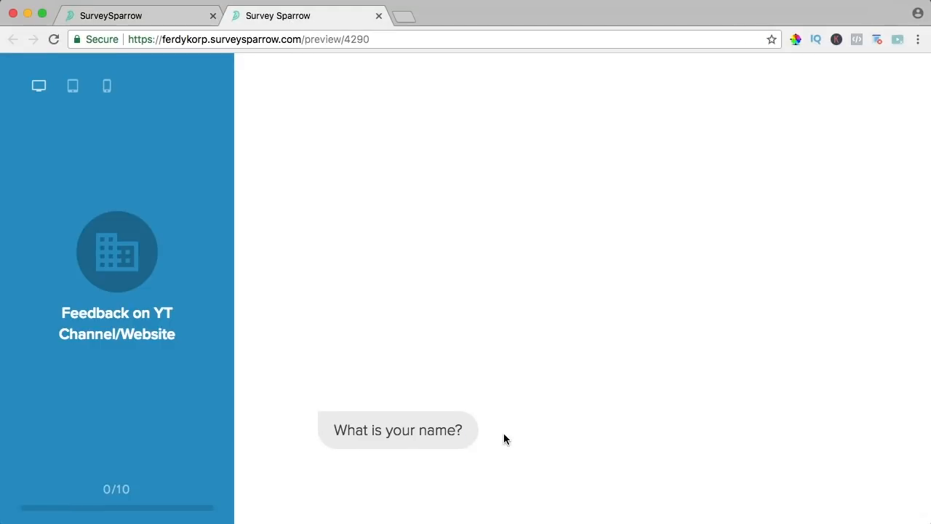
type("Ferdy")
left_click(828, 502)
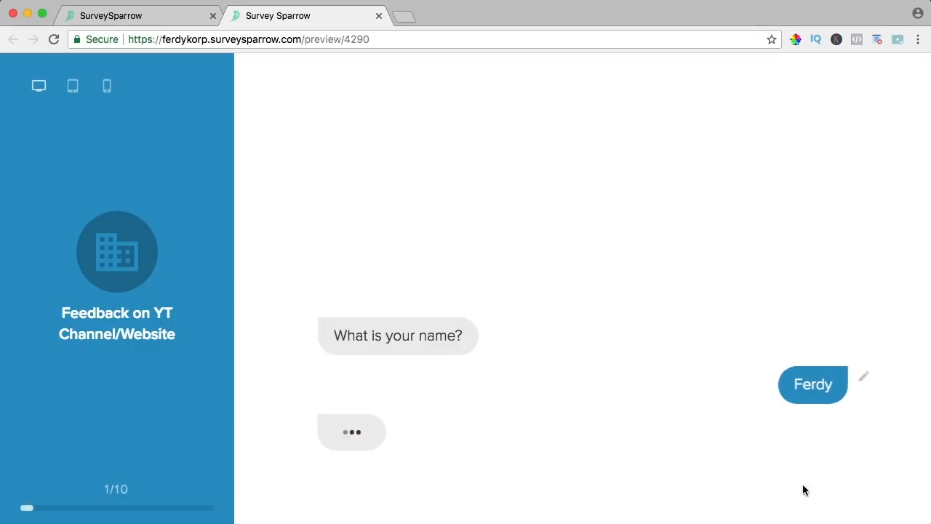
left_click(432, 389)
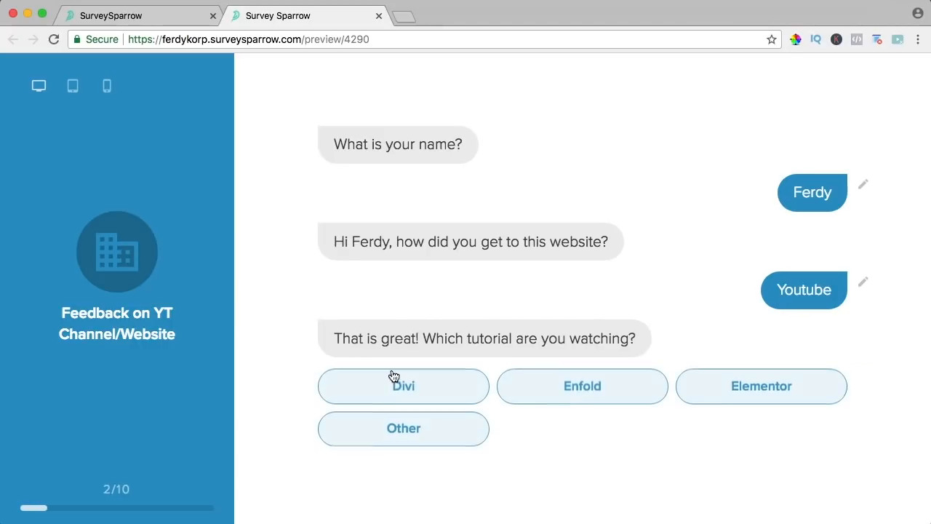
left_click(410, 385)
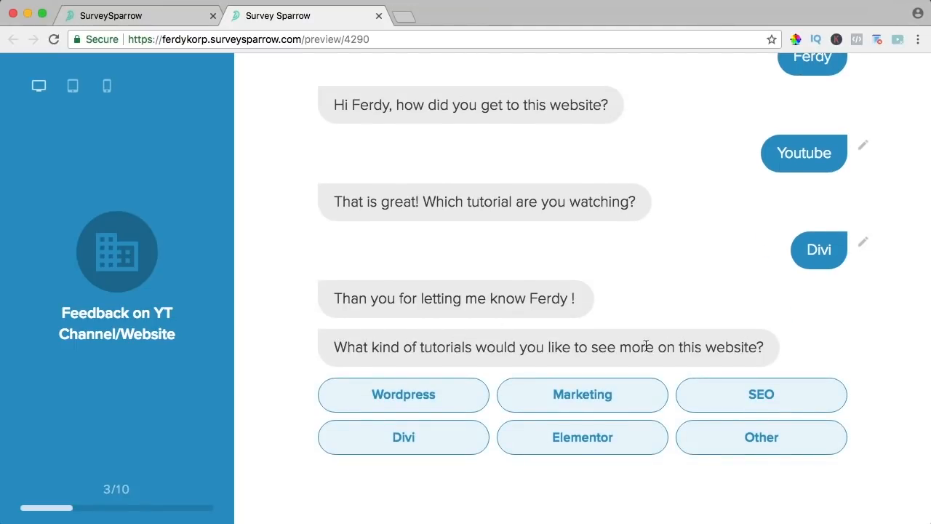
scroll(586, 324, "up", 2)
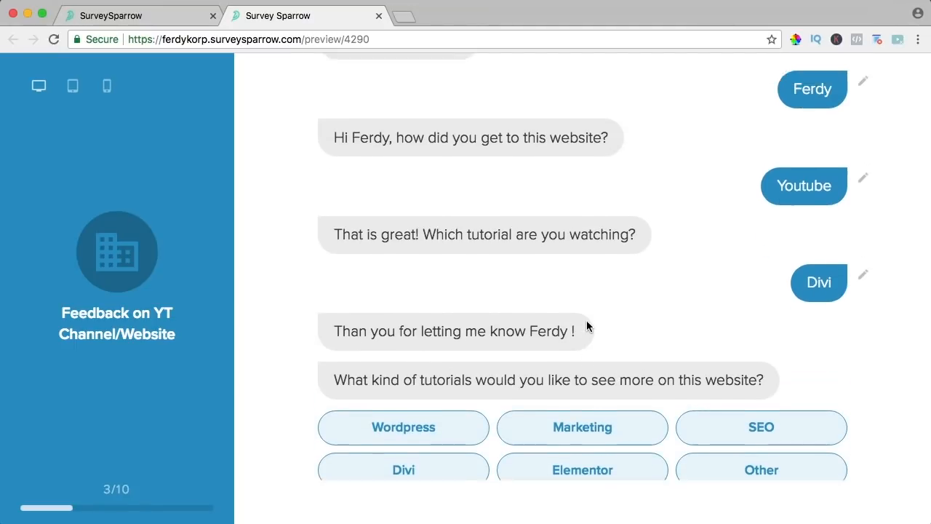
scroll(587, 326, "down", 2)
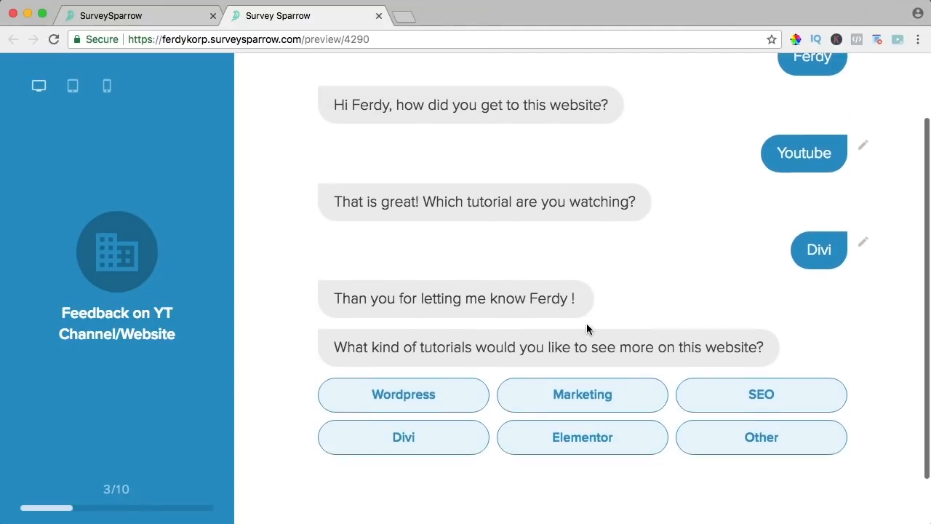
left_click(379, 16)
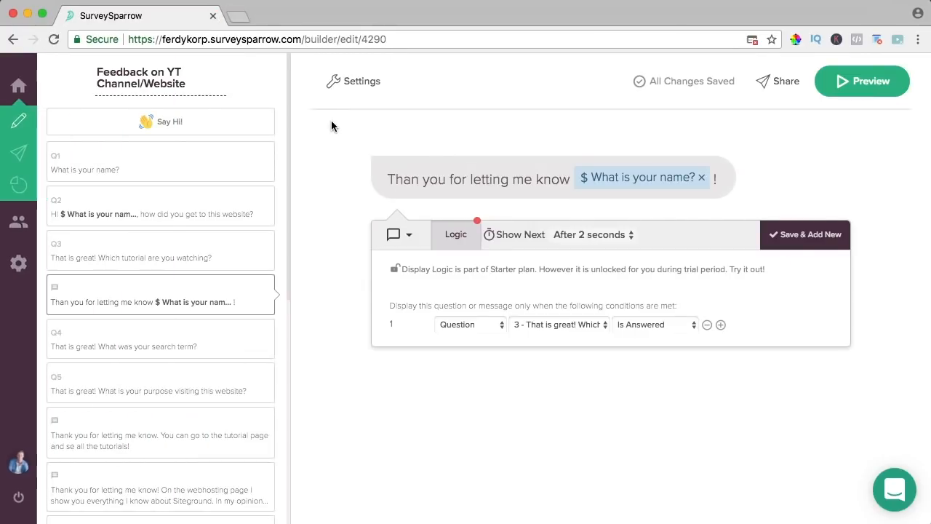
- Start a new Facebook share of the survey from the Social sharing options
mouse_move(24, 96)
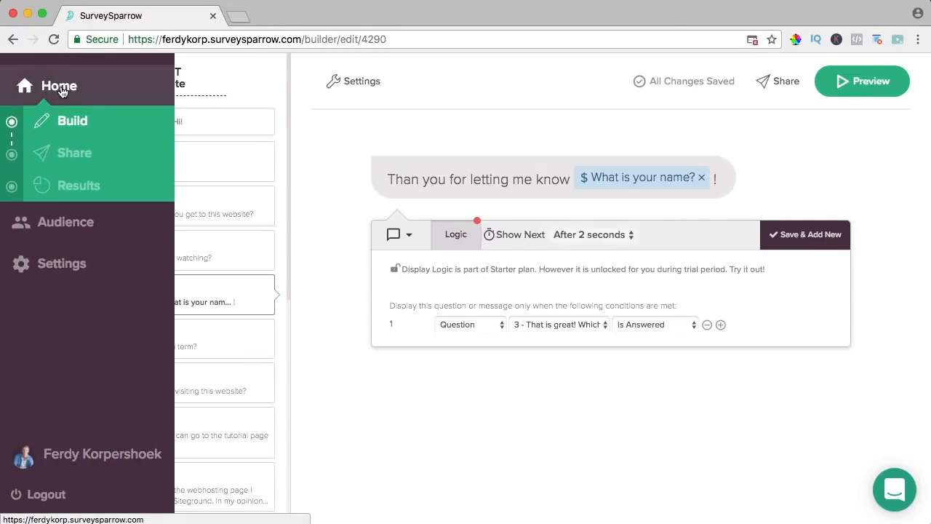
left_click(776, 83)
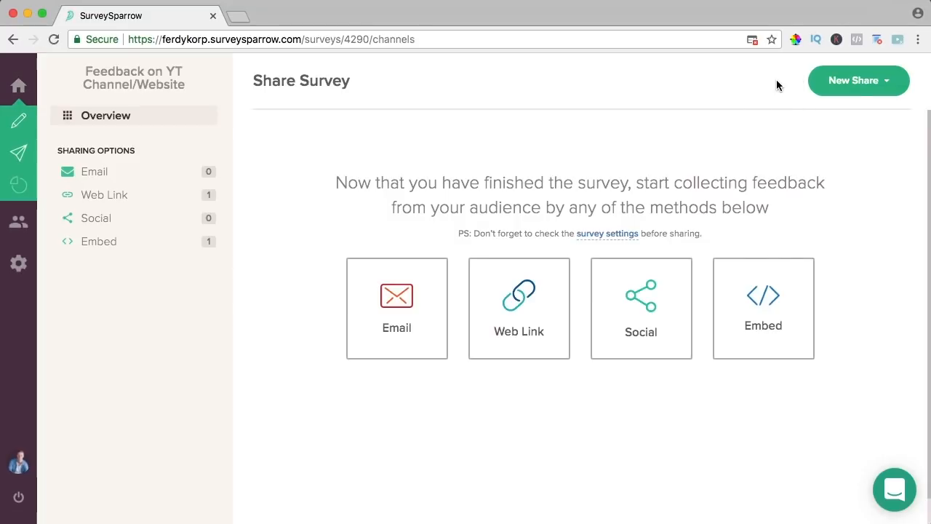
left_click(642, 307)
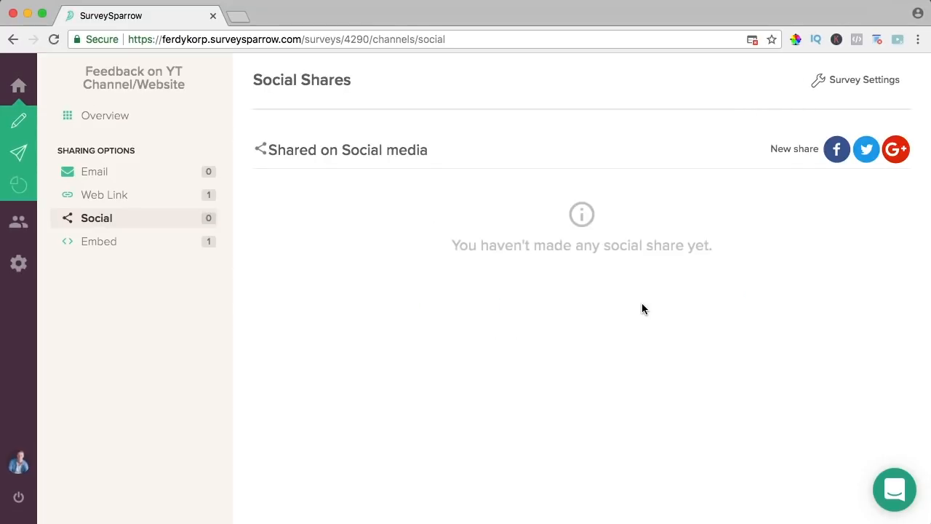
left_click(836, 151)
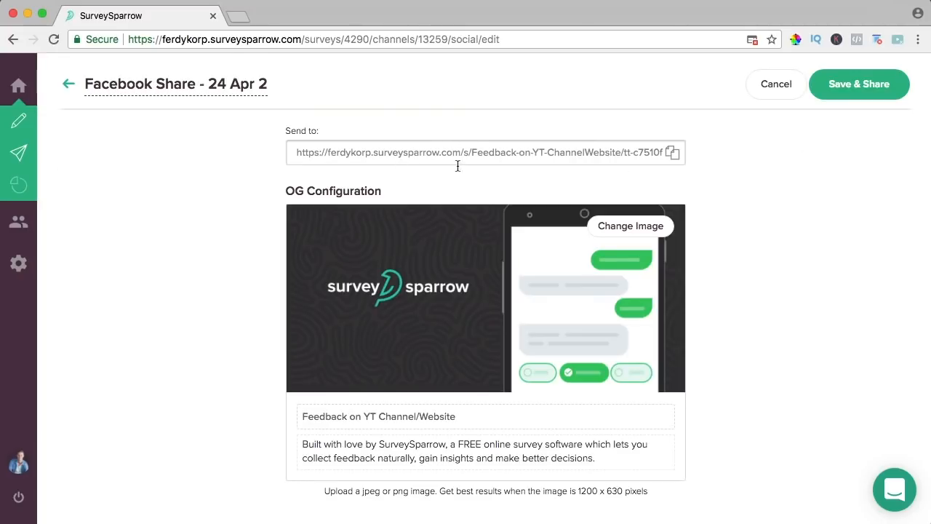
- Title the share 'I Need Examples For My Tutorial' with a description asking friends to fill in the form
triple_click(376, 417)
type("Tutorial examples")
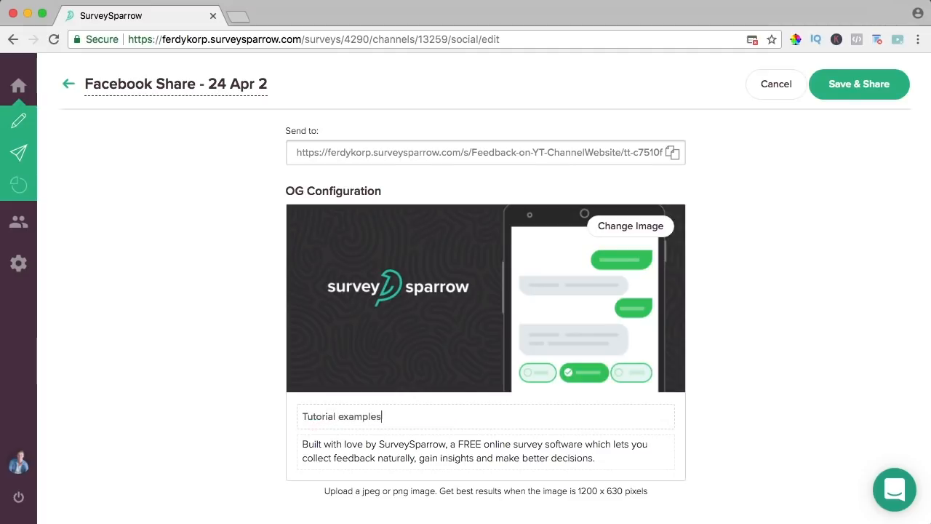
left_click(596, 459)
triple_click(384, 452)
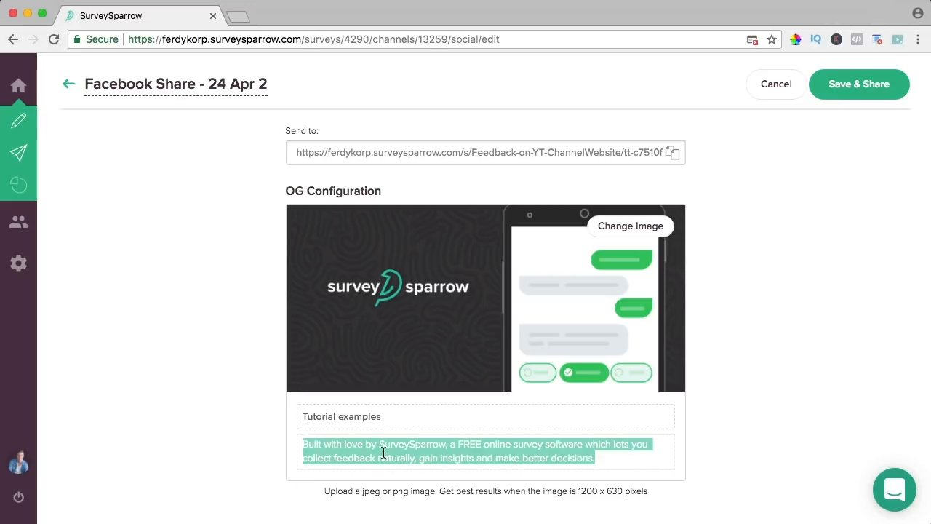
type("Hi guys,")
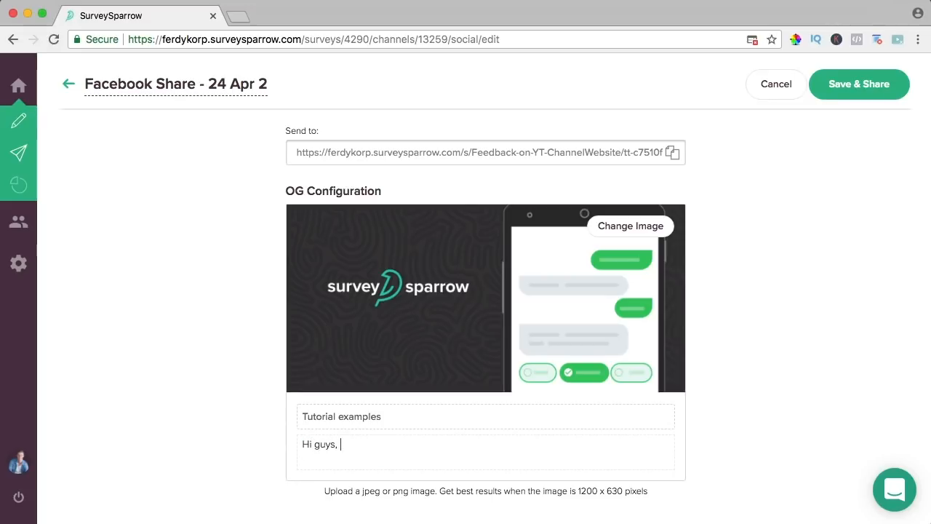
type(" I am making a new tutorial. It is about Surv")
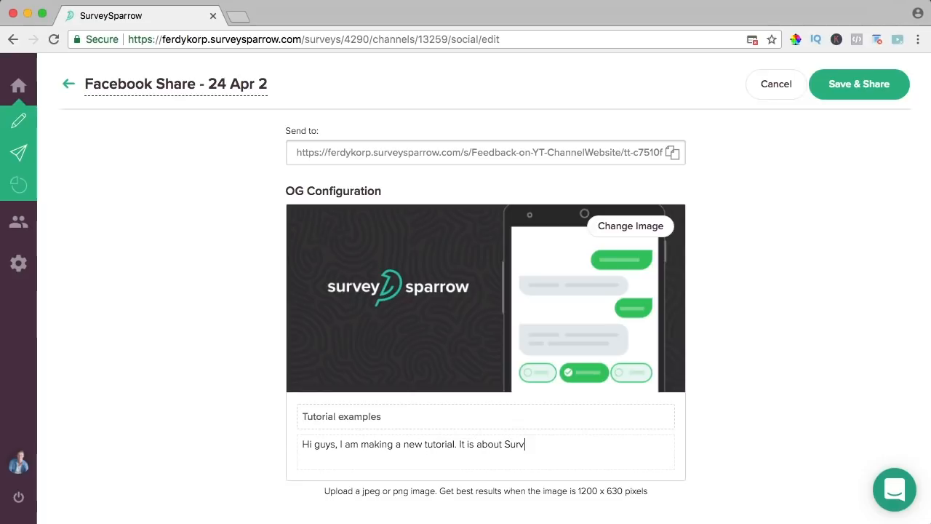
type("ey Sparrow. Can yo")
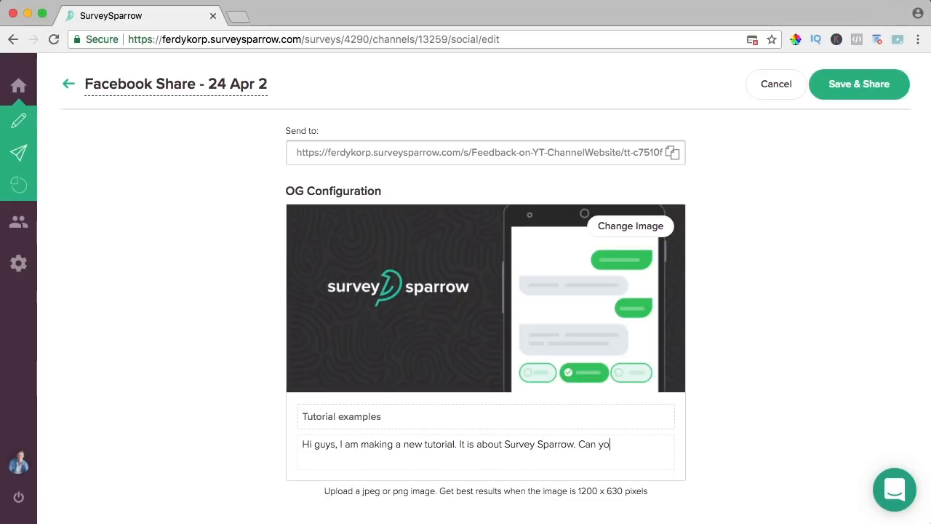
type("u fill in this form so I can use i")
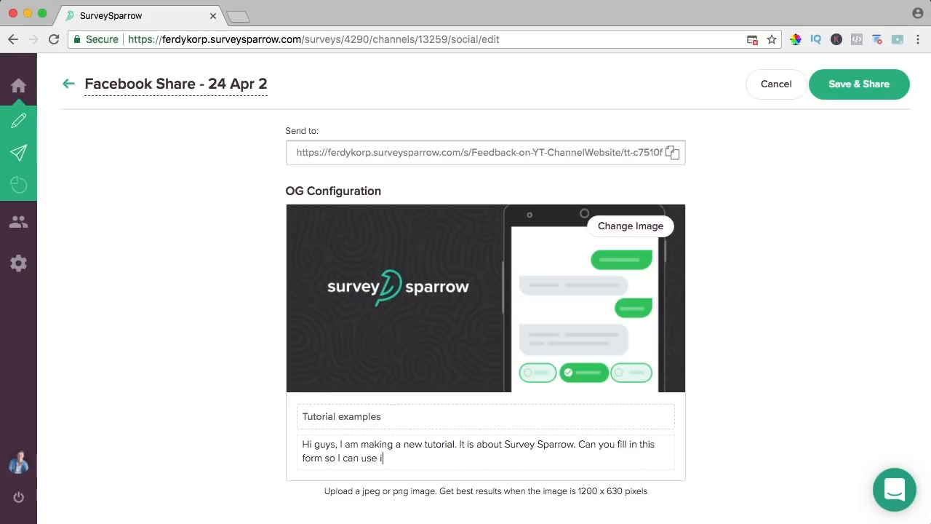
type("t in my tutorial! :) We wil all benefit from it :).")
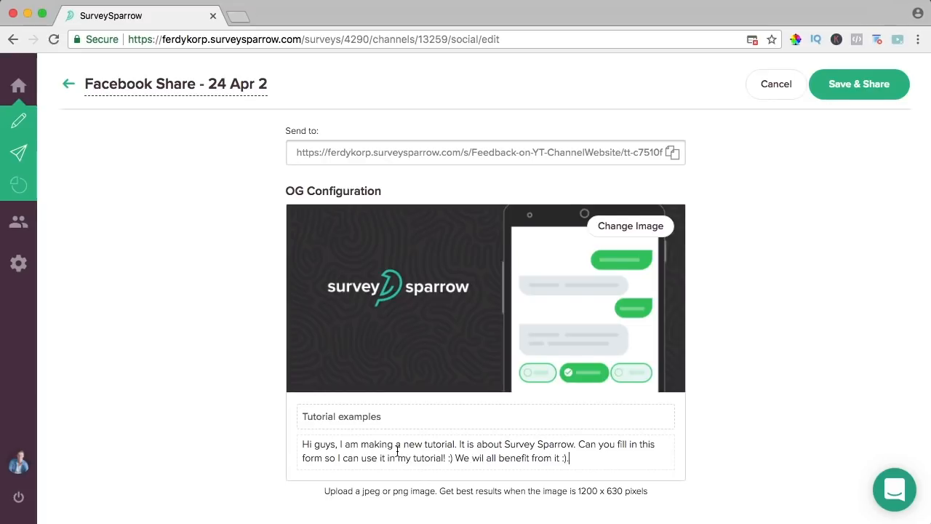
triple_click(332, 416)
type("I Need Examples For My Tutorial")
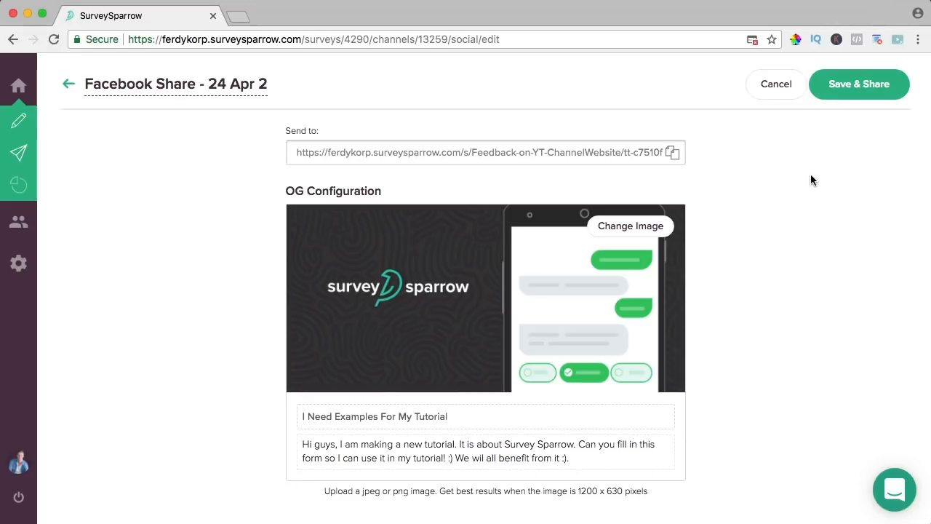
- Save the Facebook share and select the survey's share link
left_click(855, 92)
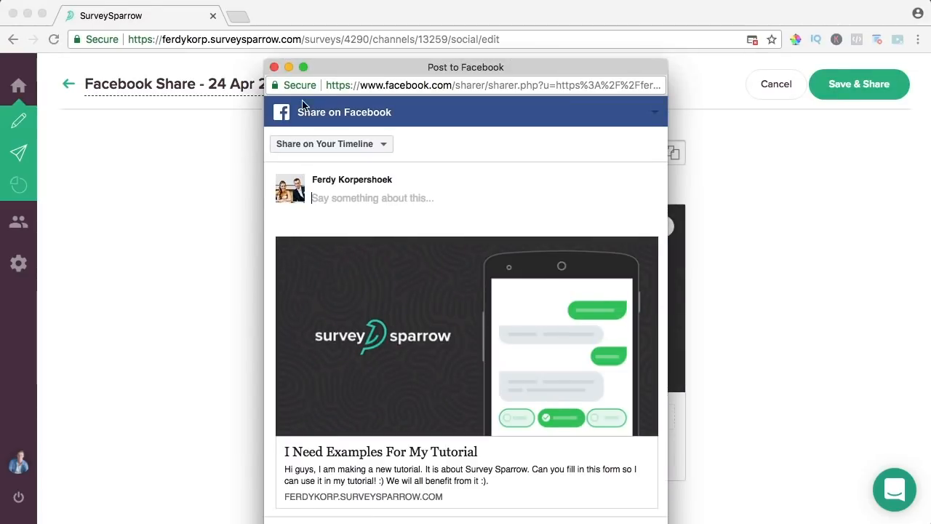
left_click(274, 67)
left_click(390, 149)
key("super+c")
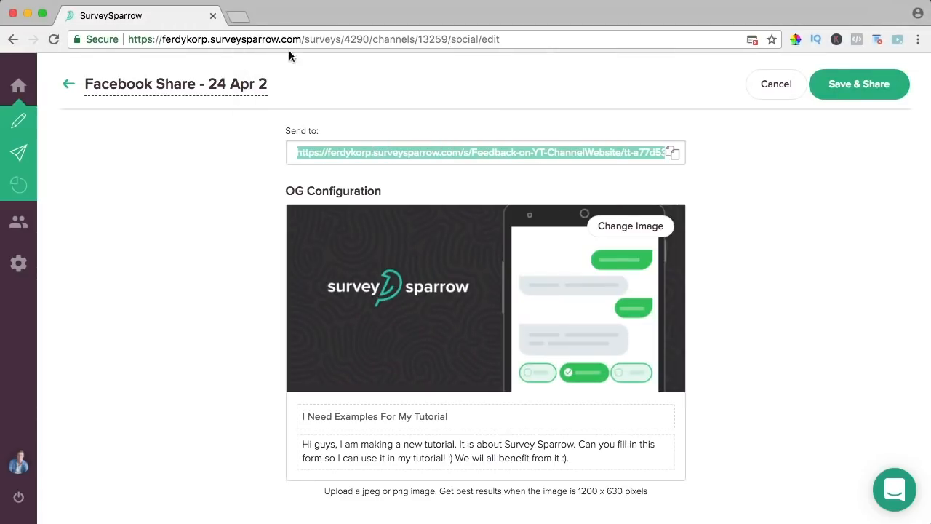
- On the author's Facebook page, start a new post with the survey link and a greeting
left_click(238, 16)
type("facebook.com")
key("Return")
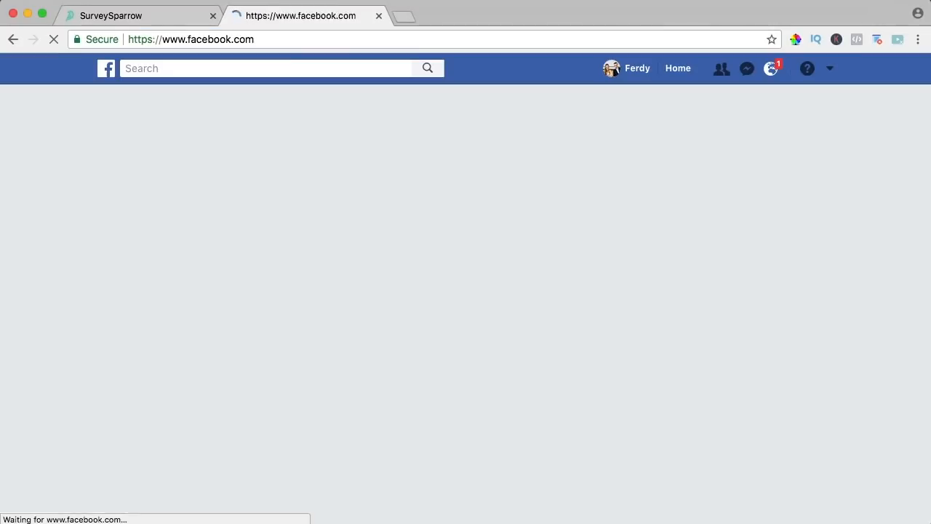
left_click(162, 241)
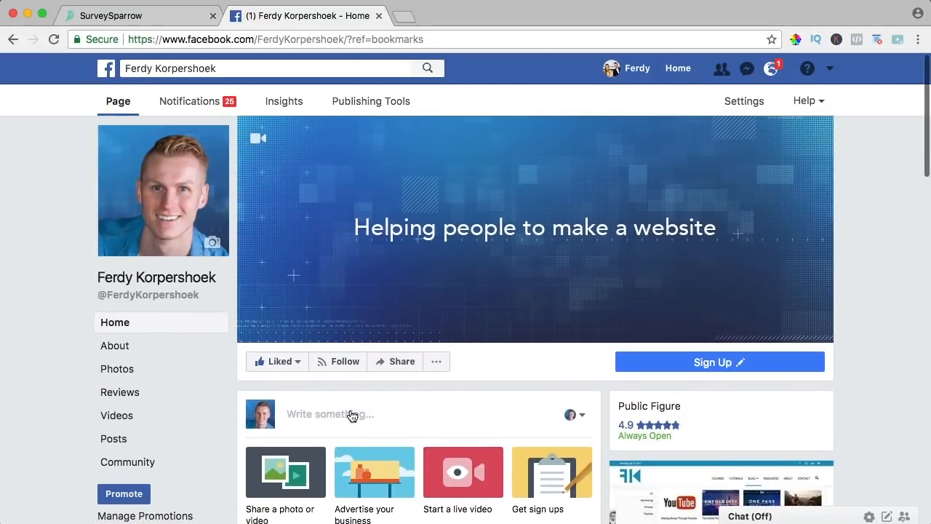
left_click(351, 415)
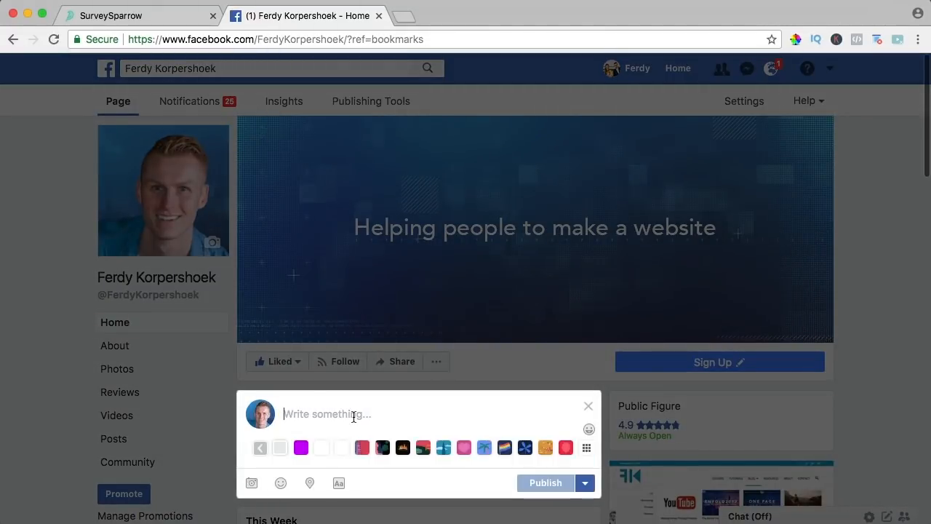
key("super+v")
scroll(410, 414, "down", 1)
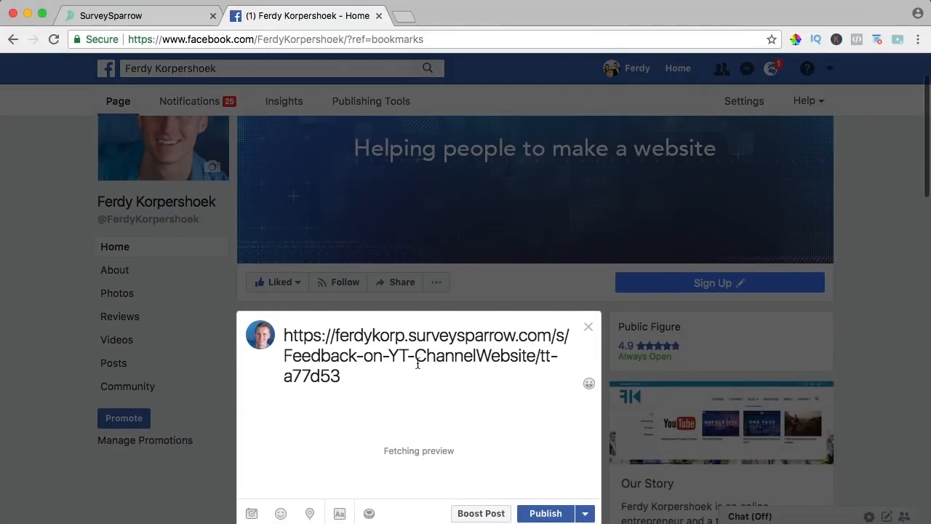
key("super+a")
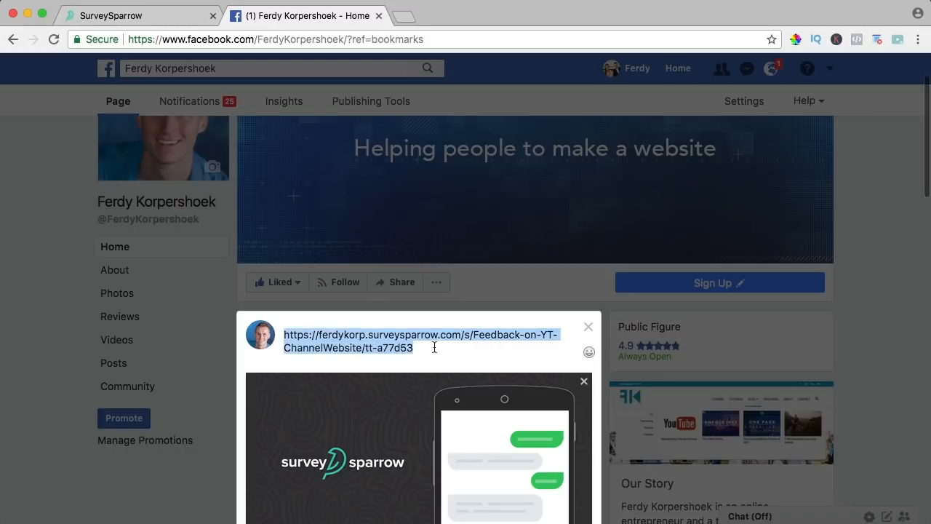
type("Hi guys, I am workin o")
key("BackSpace")
key("BackSpace")
type("g on new")
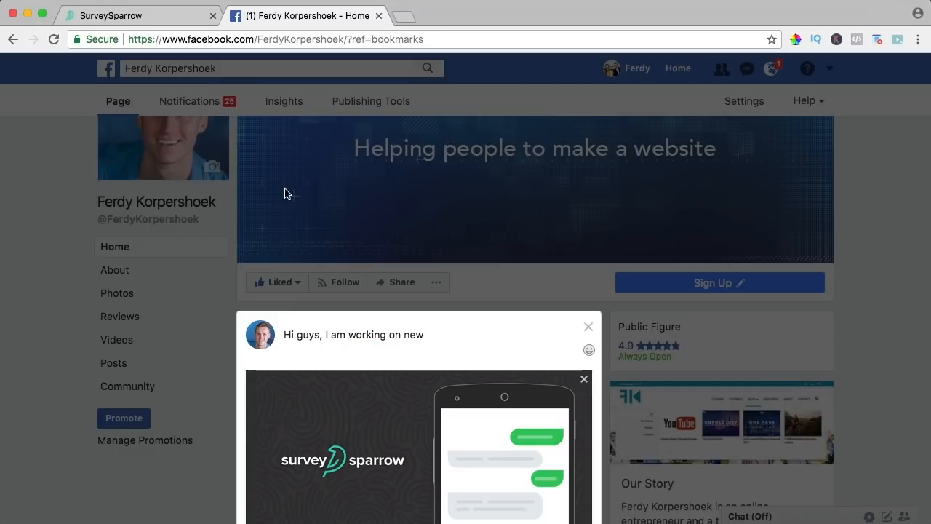
- Paste the share description from SurveySparrow into the post and publish it
left_click(167, 17)
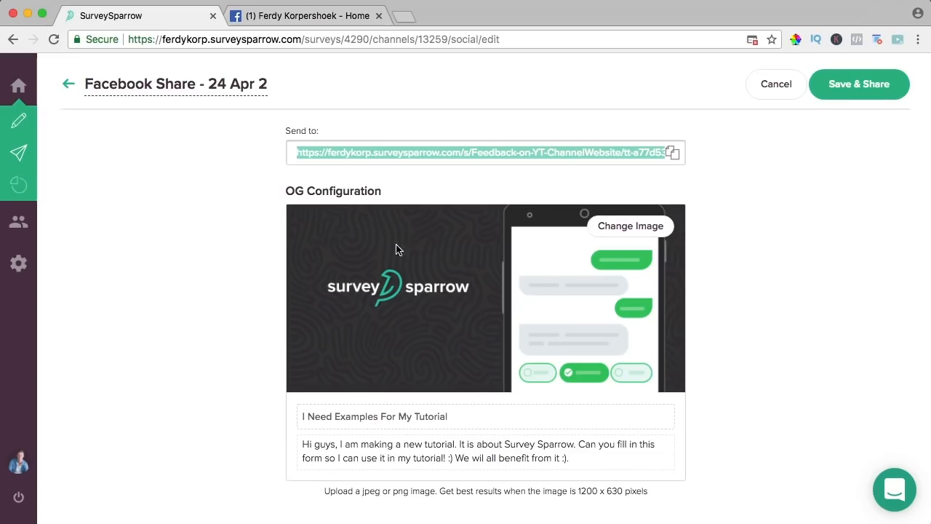
triple_click(424, 447)
key("super+c")
left_click(312, 15)
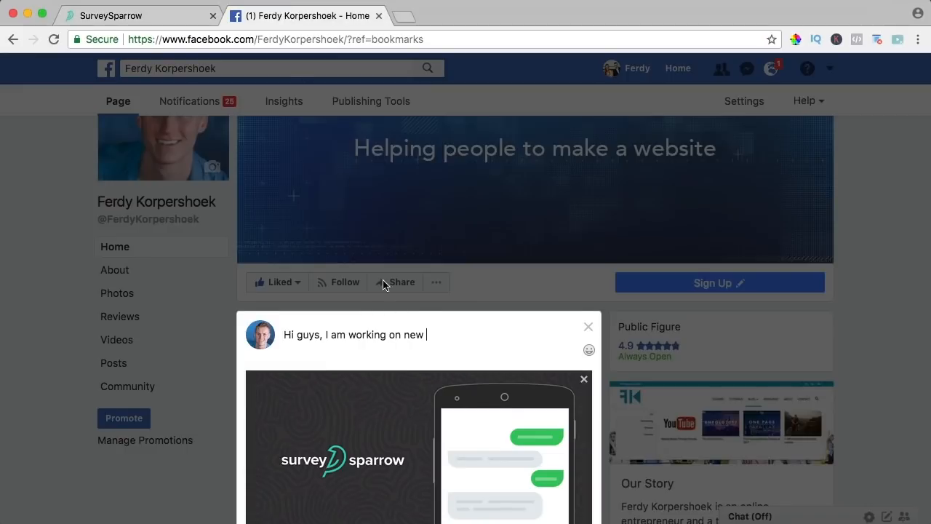
scroll(436, 318, "down", 5)
scroll(440, 318, "up", 3)
triple_click(390, 204)
key("super+v")
scroll(465, 225, "down", 5)
left_click(544, 315)
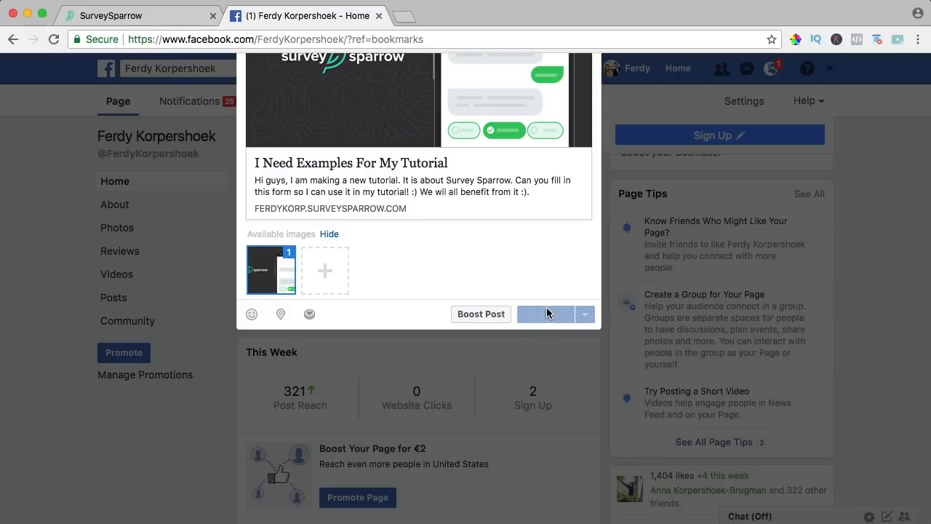
- Open the survey from the published post's link
scroll(604, 236, "down", 6)
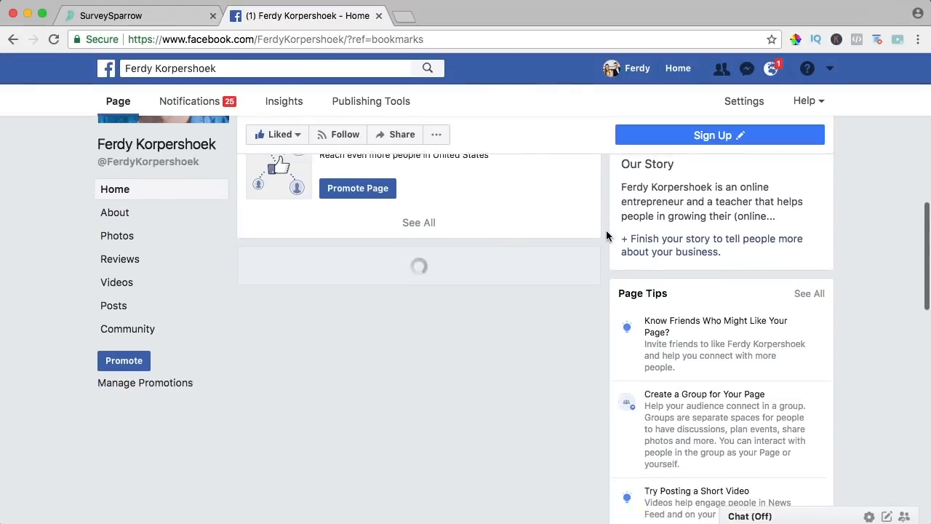
scroll(607, 234, "down", 10)
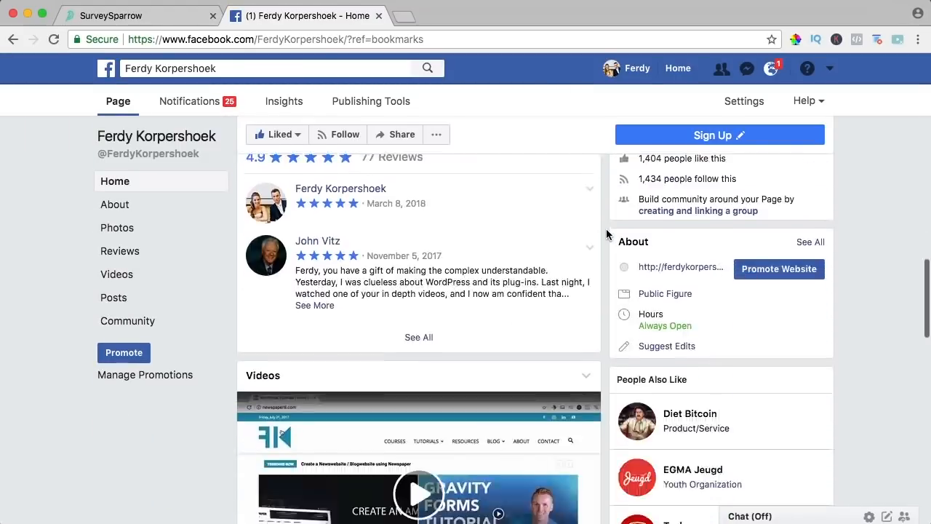
scroll(606, 235, "down", 4)
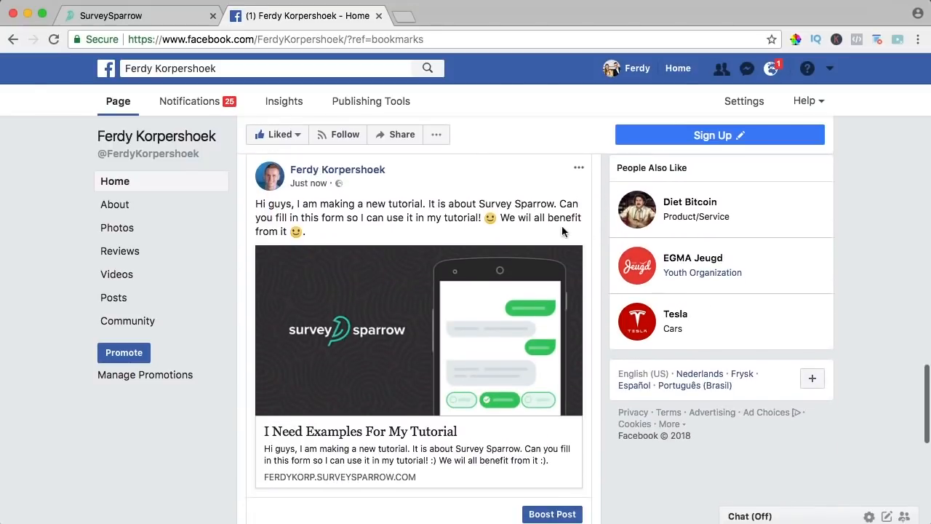
left_click(355, 443)
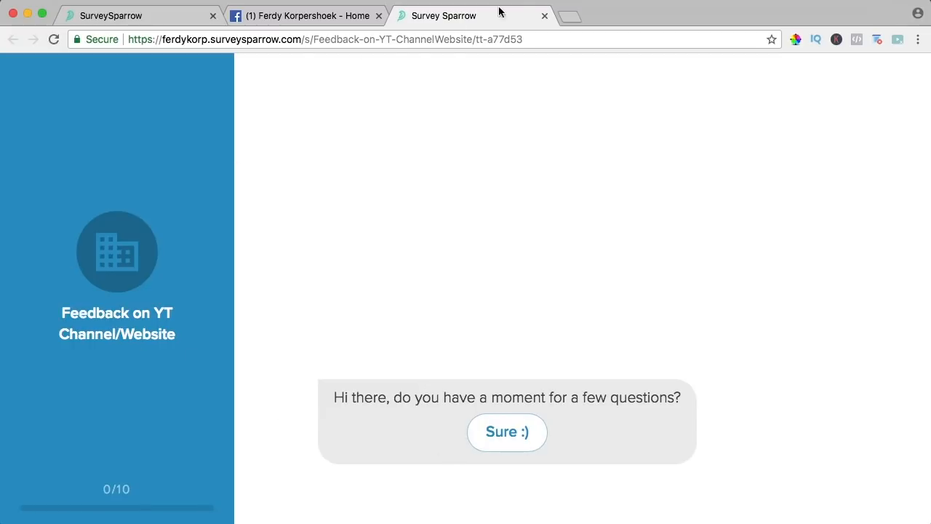
- Close the survey and Facebook tabs and launch Mail via Spotlight
left_click(544, 15)
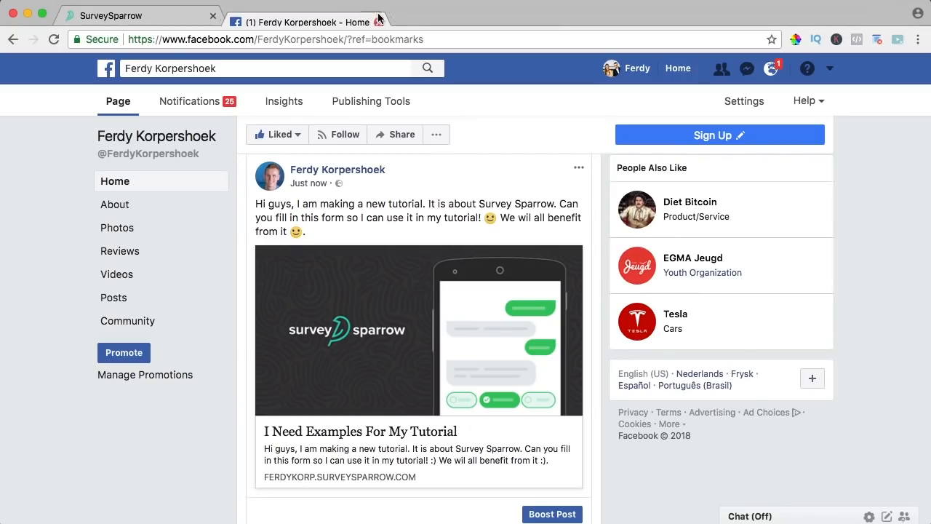
left_click(378, 15)
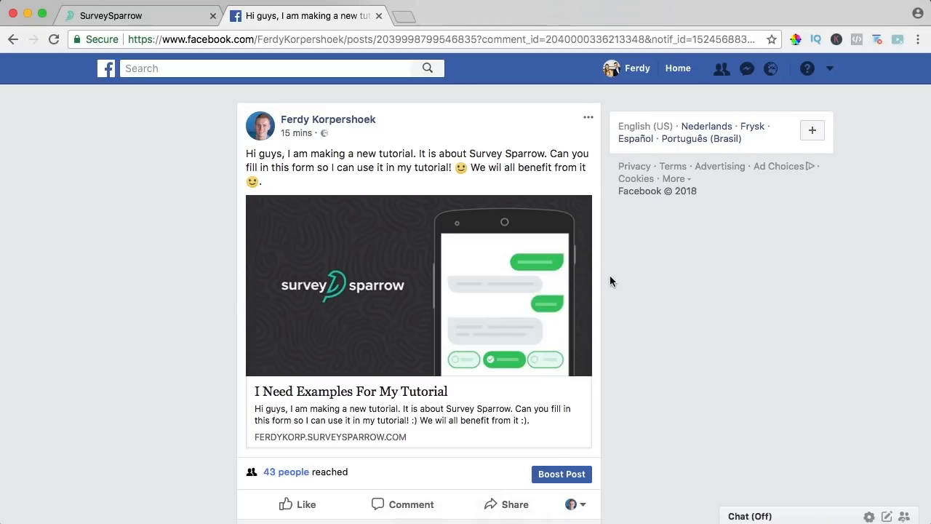
key("super+space")
type("mail")
key("Return")
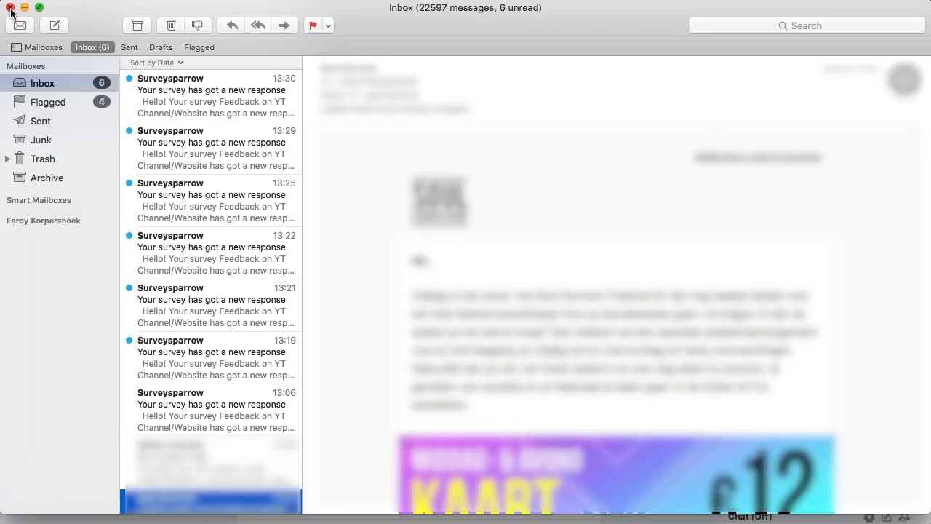
- Read the 13:30 and 13:29 survey response emails, noting the 720P answer to the fifth question
left_click(215, 99)
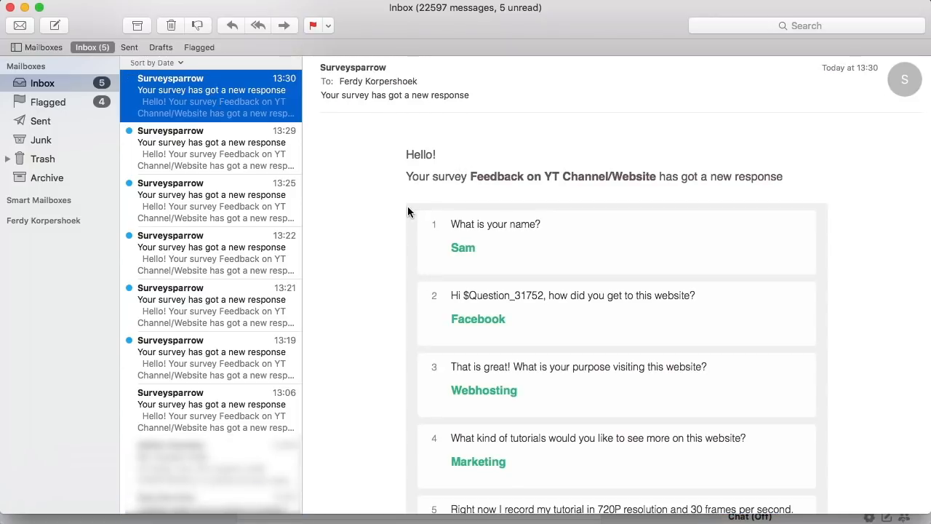
scroll(469, 249, "down", 3)
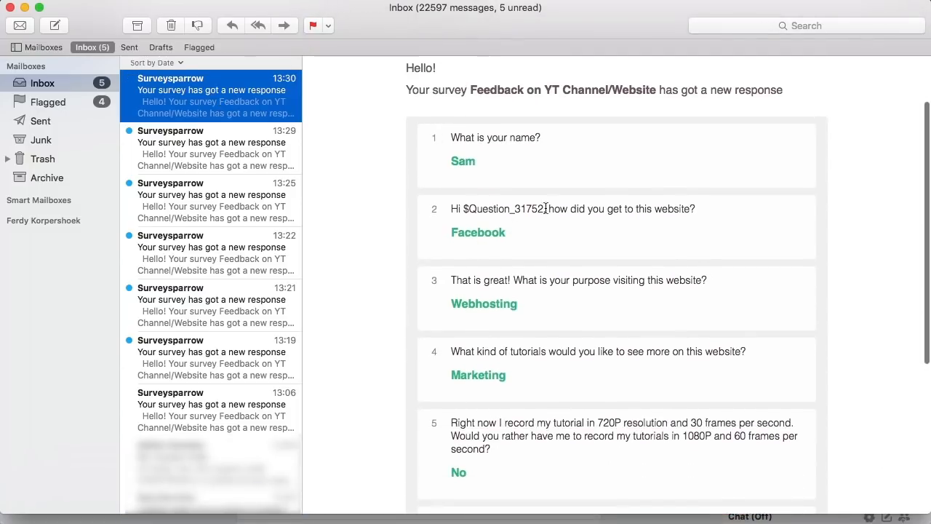
scroll(502, 227, "down", 4)
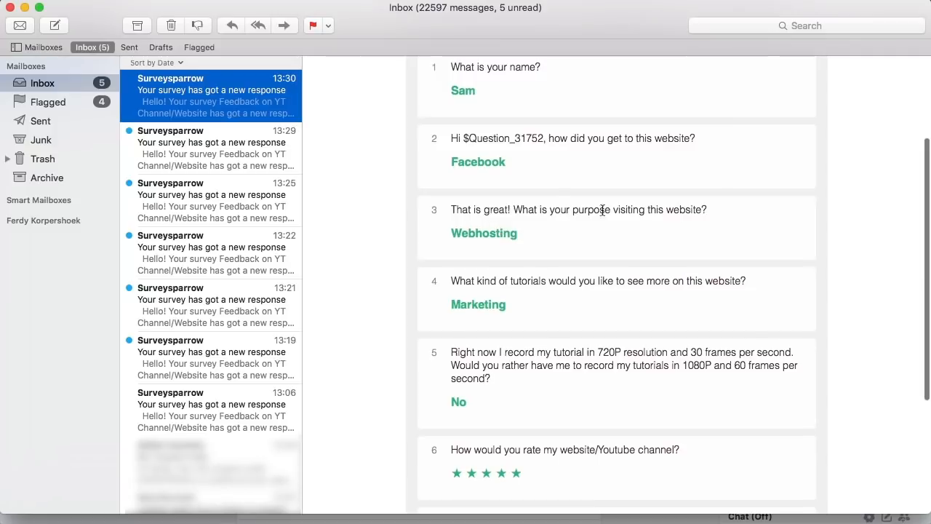
scroll(469, 233, "down", 5)
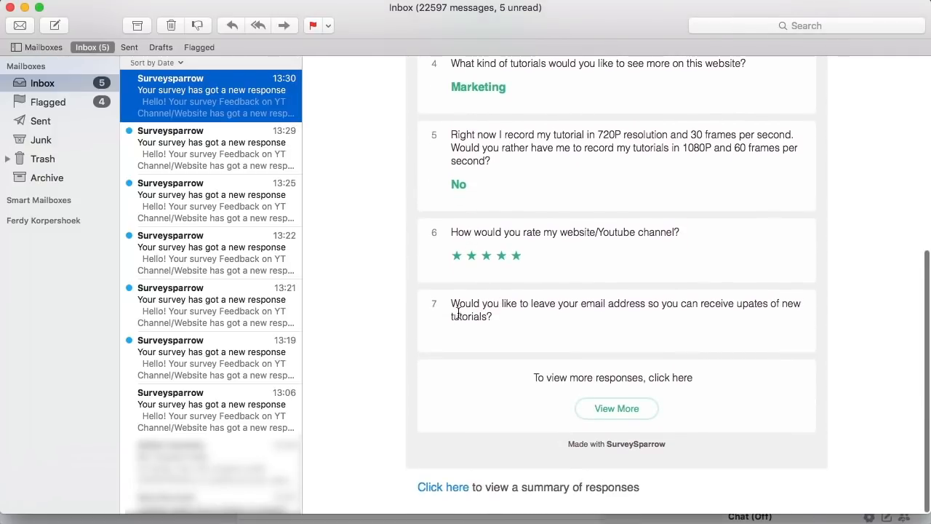
left_click(243, 159)
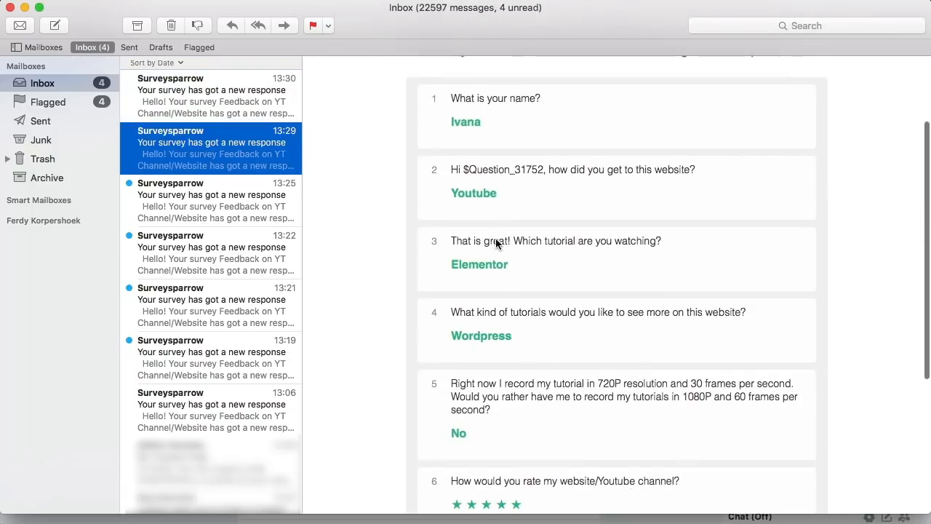
scroll(497, 243, "down", 6)
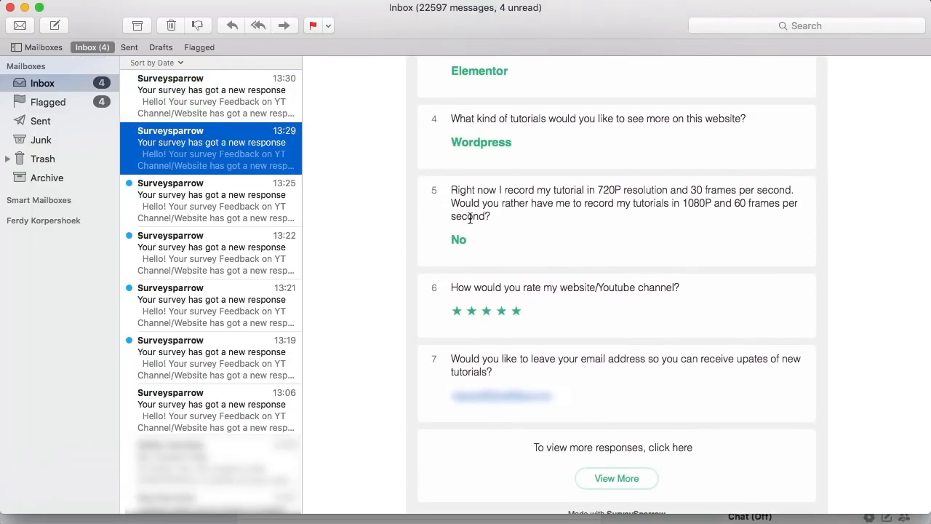
left_click_drag(596, 189, 618, 192)
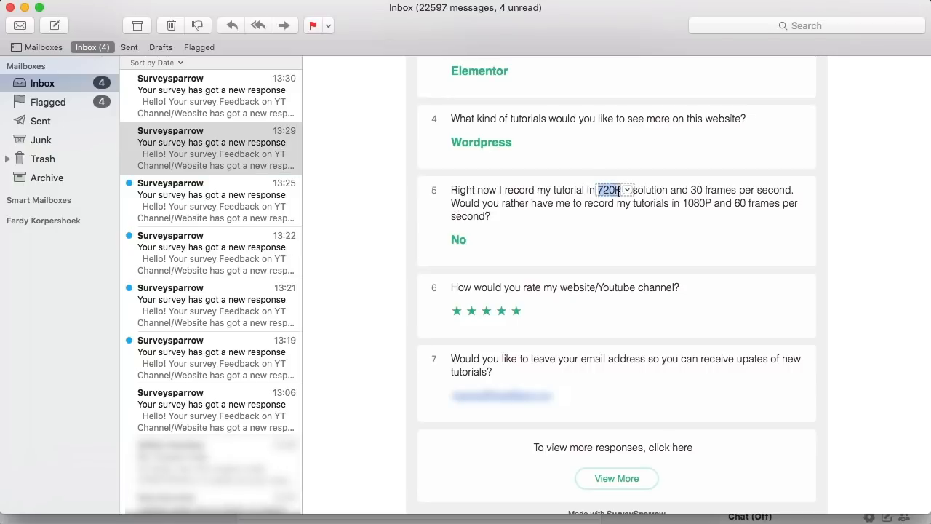
- Read the 13:25 and 13:22 survey response emails, then close Mail
left_click(219, 191)
scroll(549, 242, "down", 3)
left_click(256, 249)
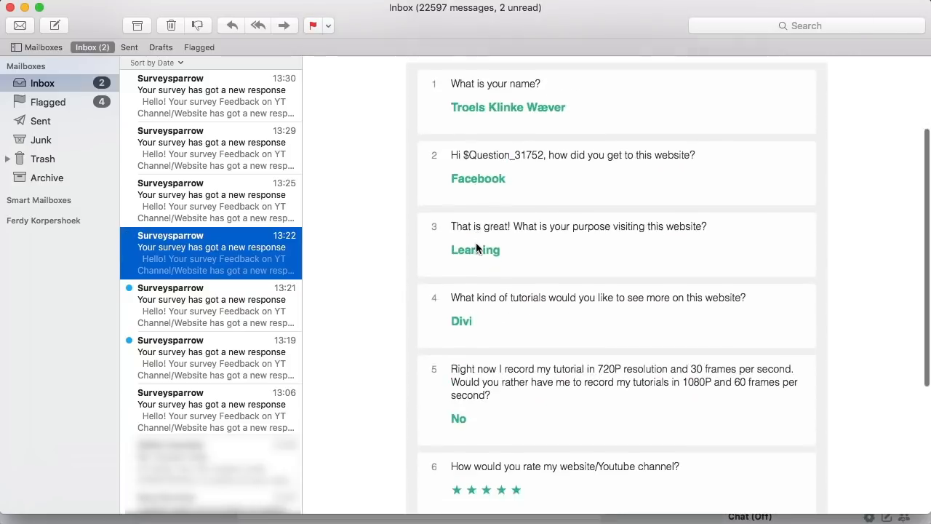
scroll(476, 243, "down", 2)
left_click(11, 8)
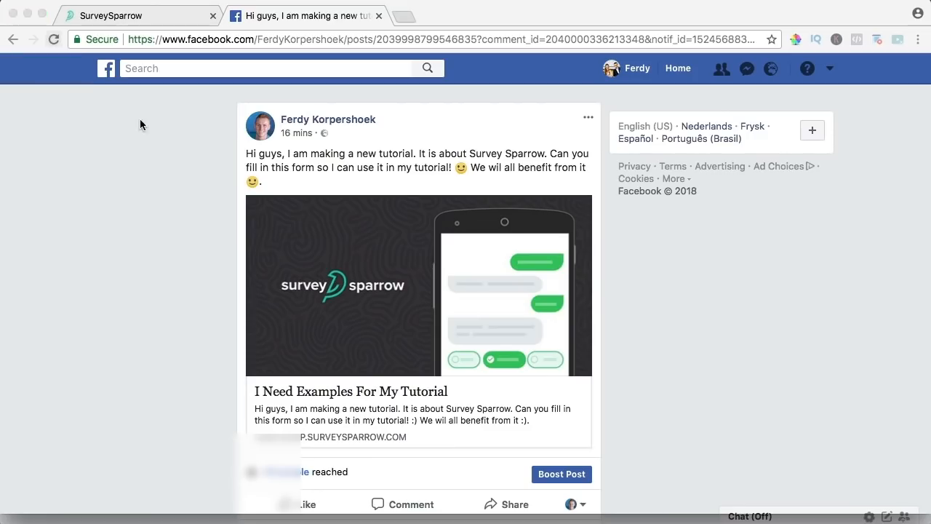
- Open Reports for the Feedback on YT Channel/Website survey from the SurveySparrow home dashboard
left_click(137, 16)
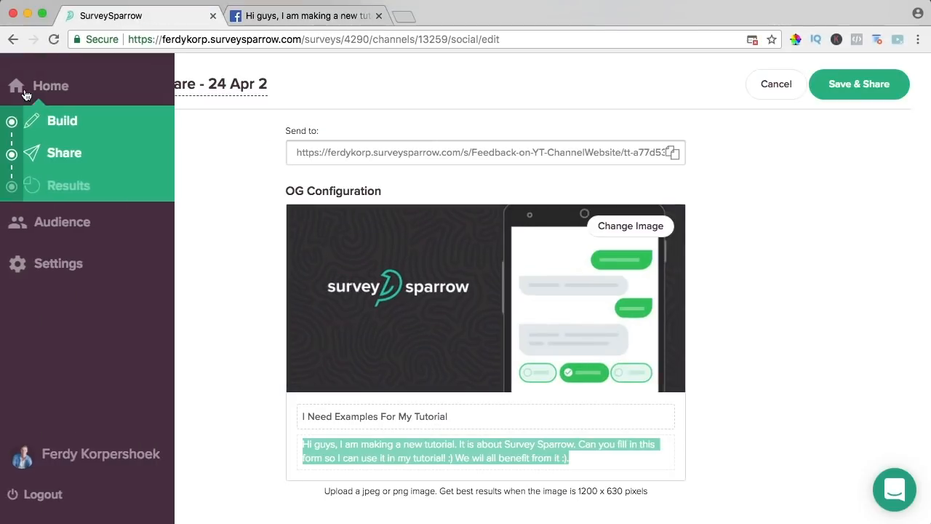
left_click(41, 90)
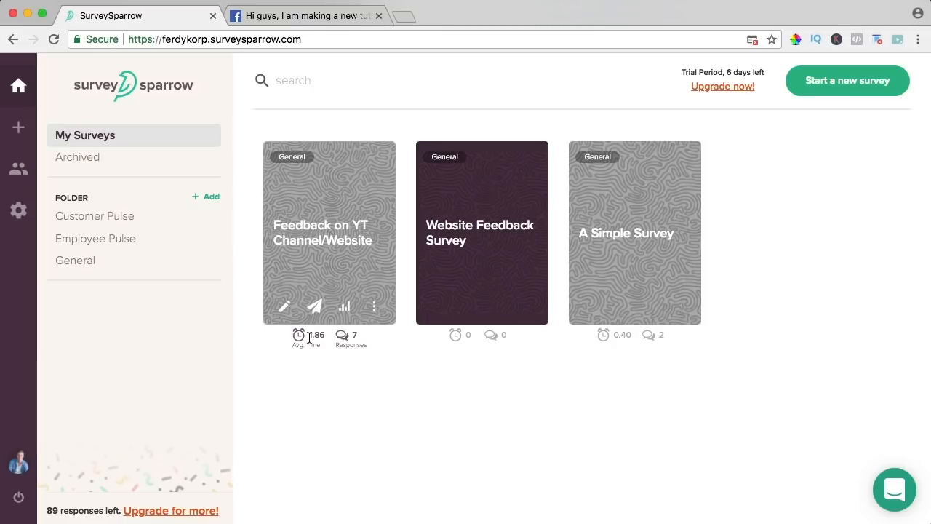
left_click(346, 340)
scroll(318, 220, "down", 2)
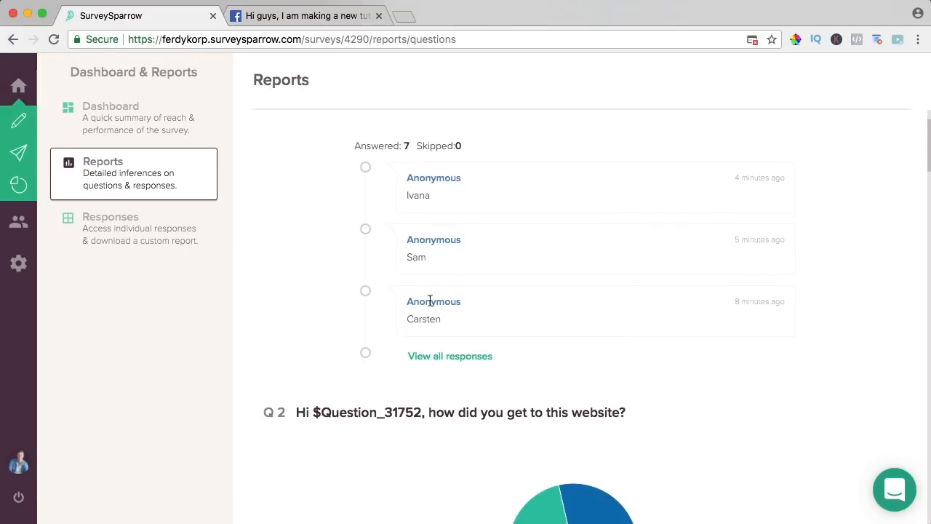
scroll(429, 290, "down", 5)
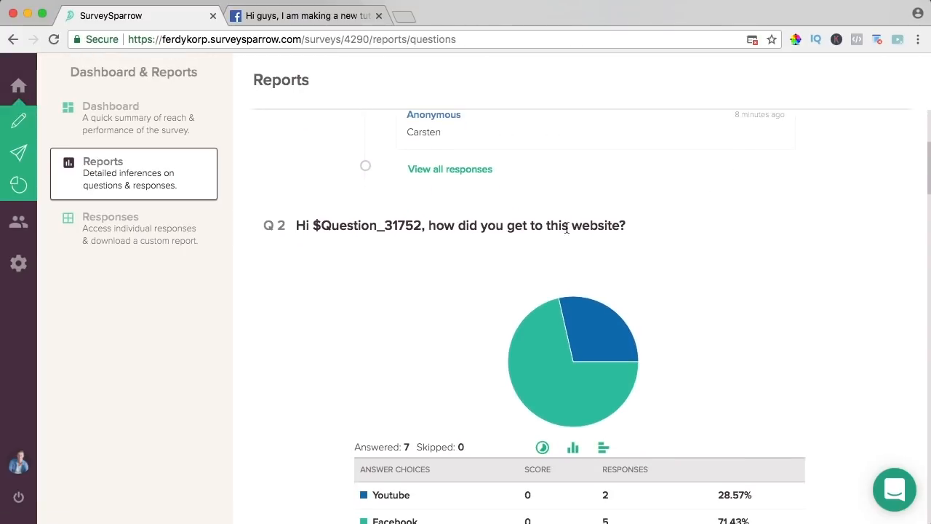
scroll(566, 226, "down", 5)
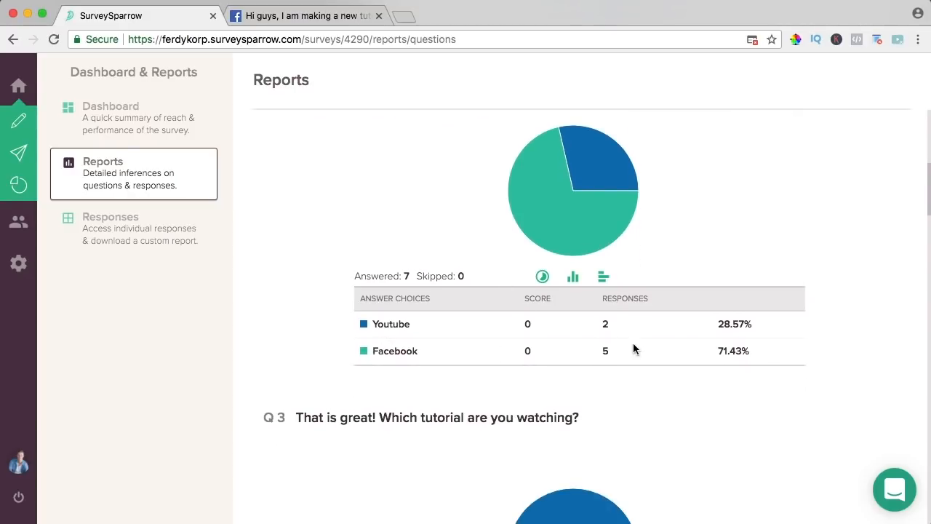
- Compare with the Facebook post, then scroll to the Q3 chart's 50/50 Enfold/Elementor split
left_click(340, 17)
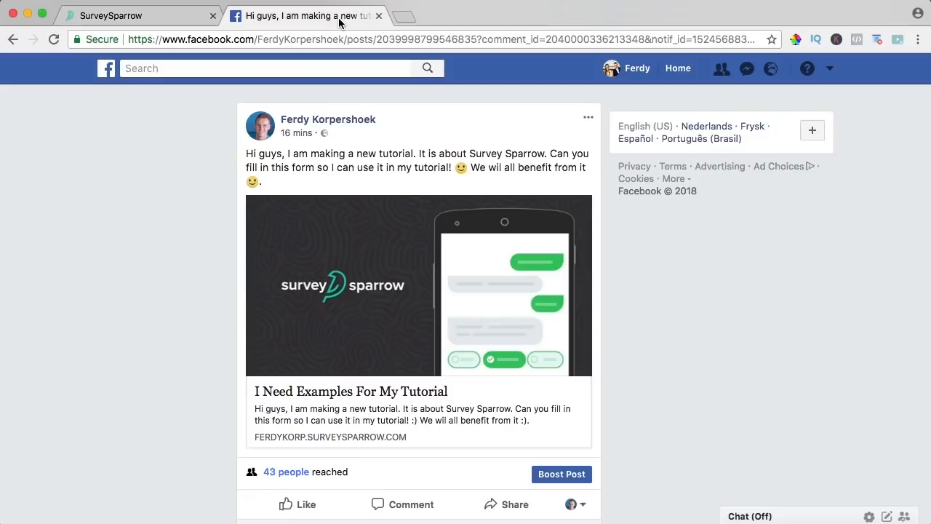
left_click(142, 17)
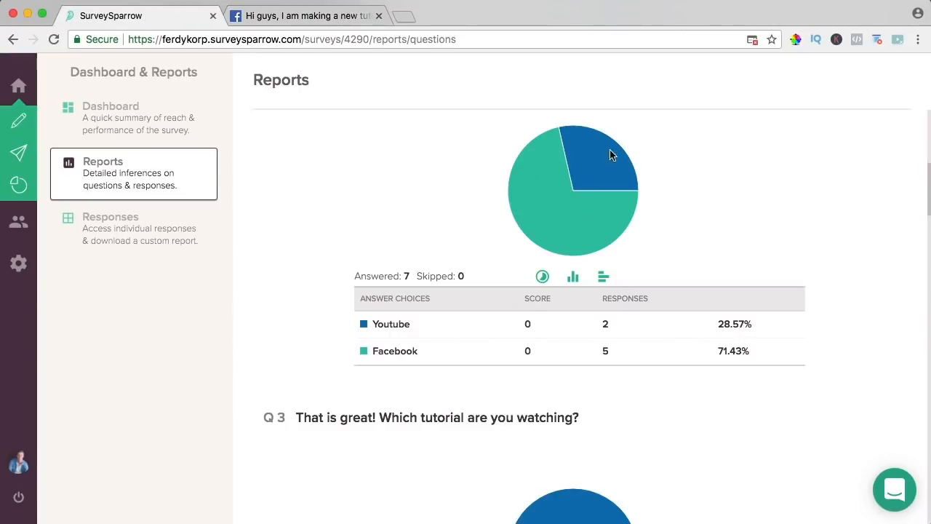
scroll(433, 164, "down", 2)
scroll(435, 166, "down", 5)
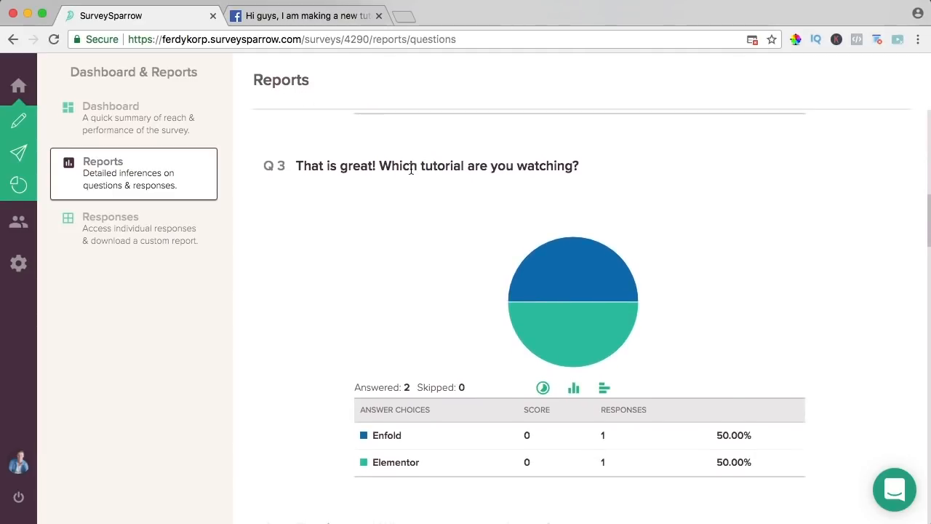
scroll(411, 169, "up", 5)
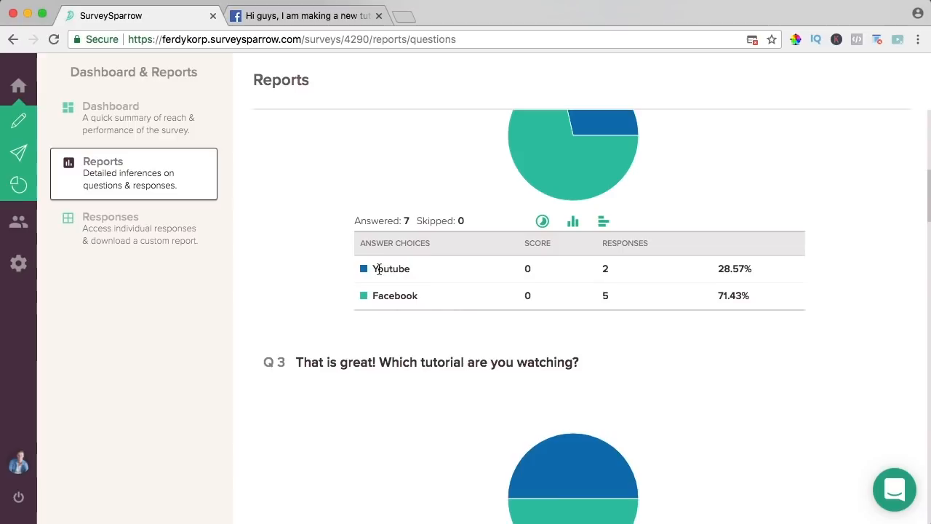
scroll(437, 266, "down", 7)
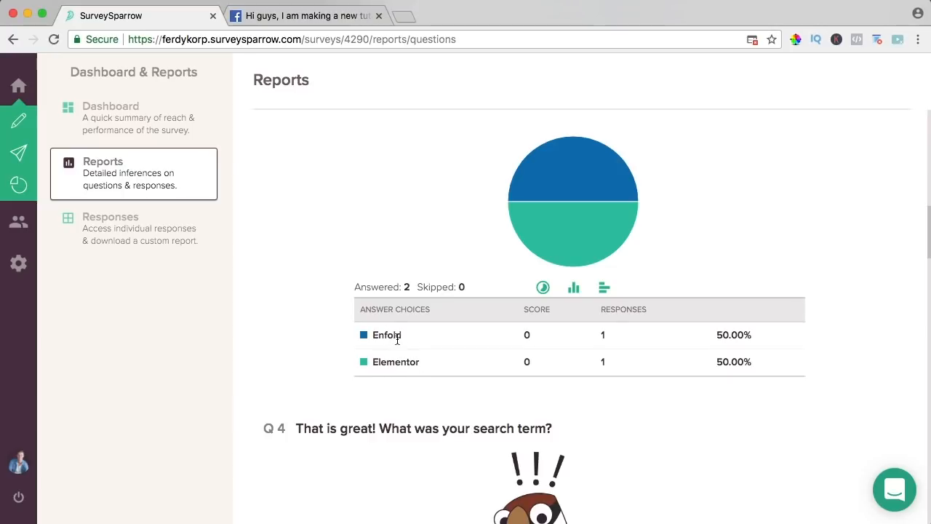
- Scroll to Q6's chart: Wordpress 42.86%, Marketing and Divi 28.57% each across 7 answers
scroll(441, 321, "down", 5)
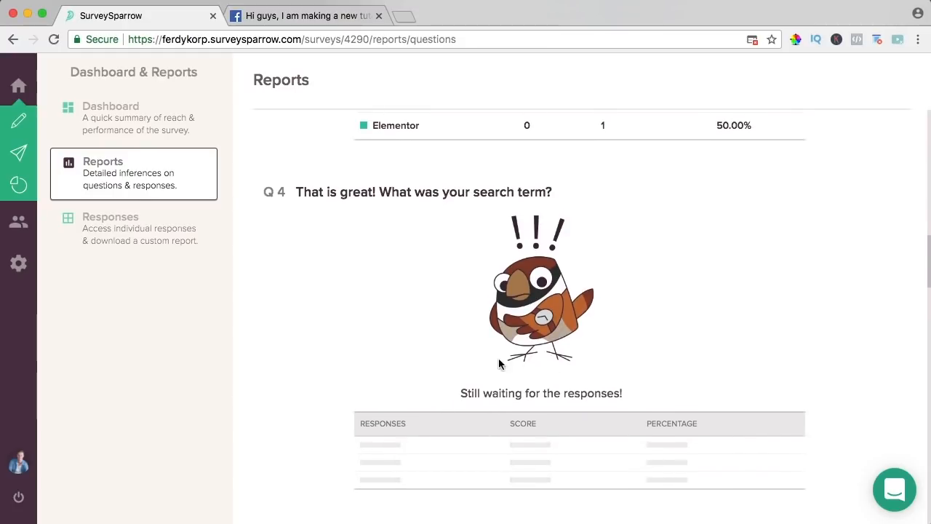
scroll(465, 342, "down", 5)
scroll(465, 346, "down", 5)
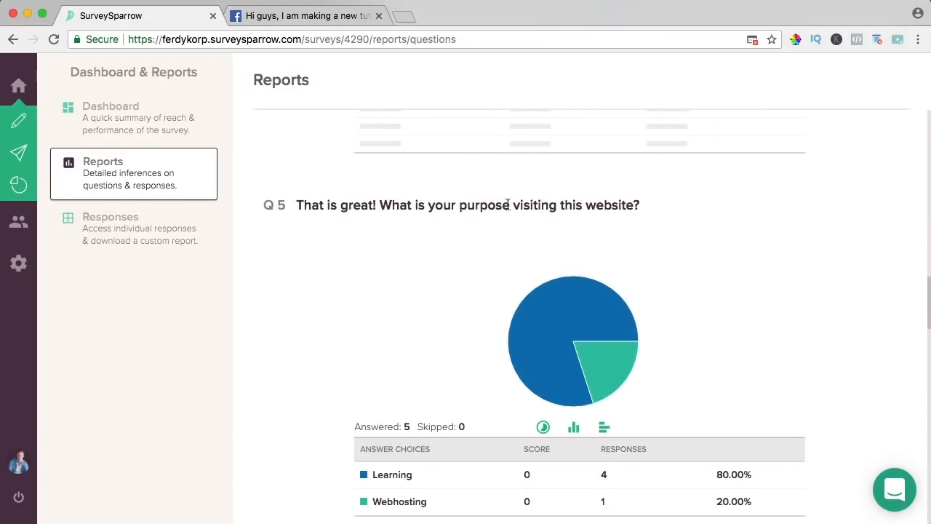
scroll(446, 278, "down", 3)
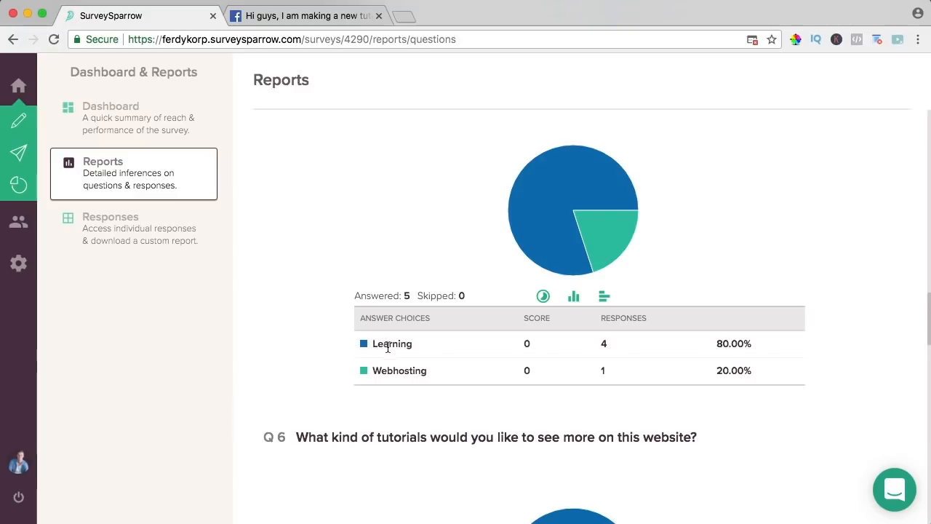
scroll(391, 194, "up", 1)
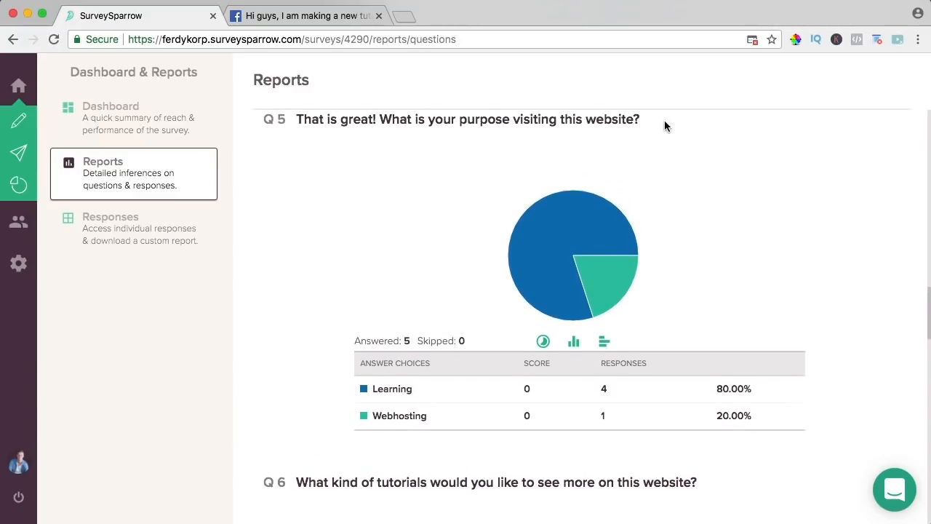
scroll(485, 216, "down", 3)
scroll(485, 219, "down", 2)
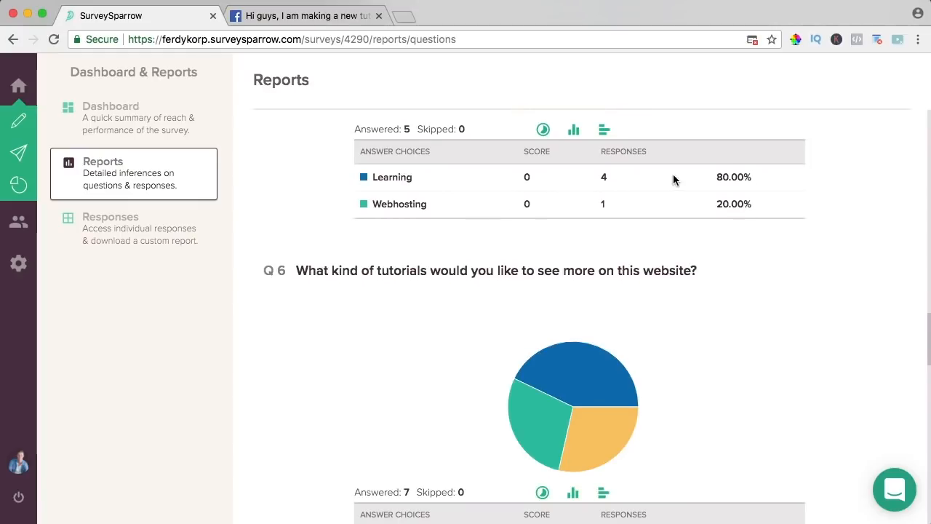
scroll(648, 216, "down", 2)
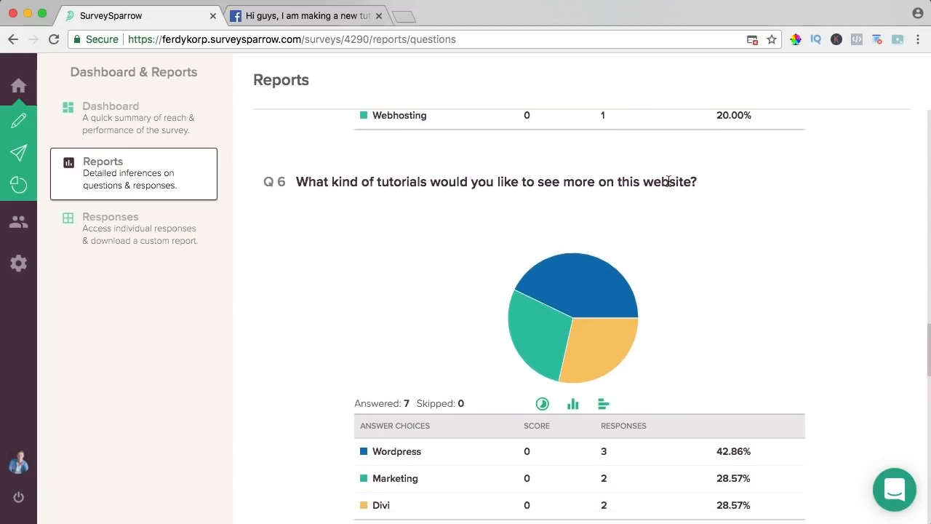
scroll(668, 181, "down", 3)
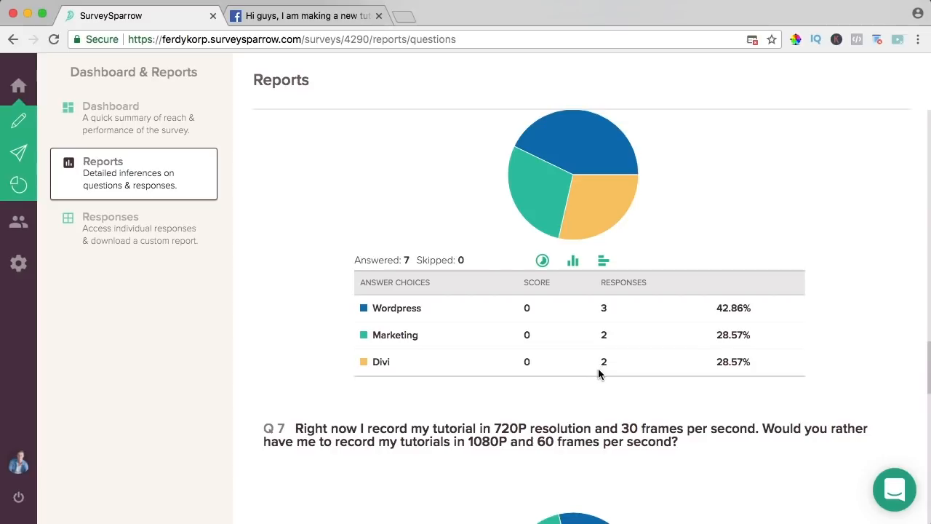
scroll(467, 217, "up", 1)
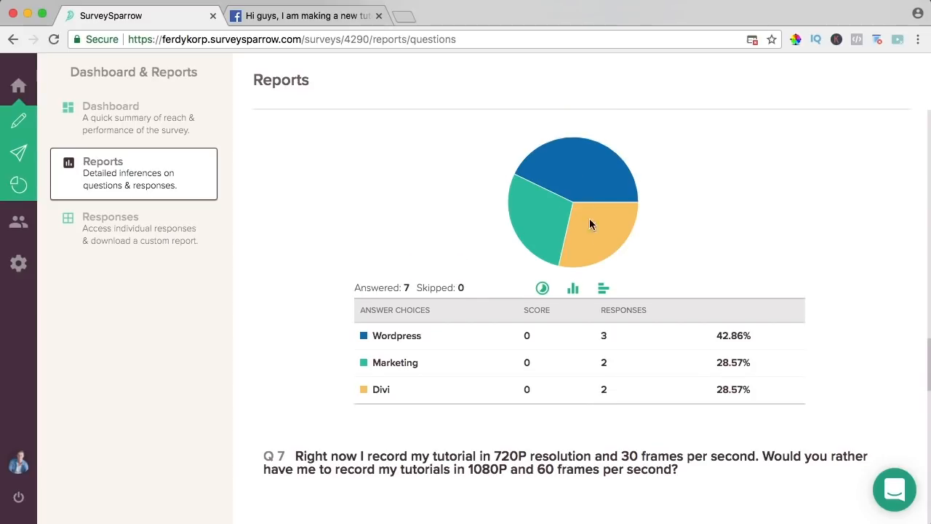
- Switch the Q6 results to a horizontal bar chart and move on to Q7
left_click(573, 289)
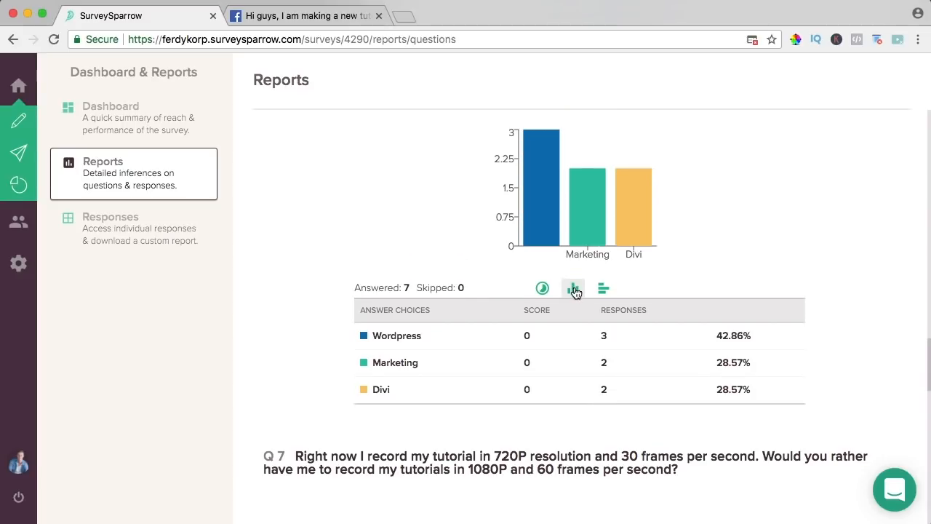
left_click(604, 289)
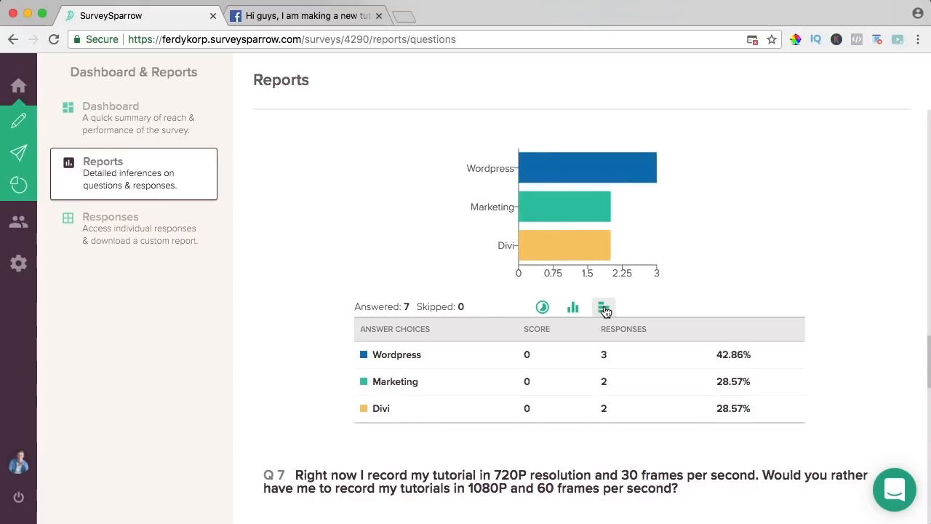
scroll(562, 273, "down", 5)
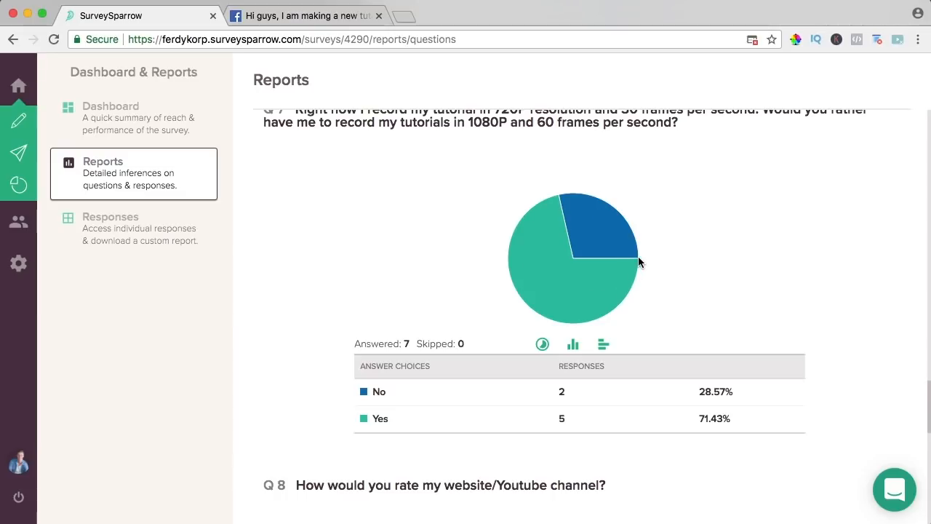
left_click_drag(470, 122, 481, 103)
left_click(514, 203)
- Scroll through the next question's results, noting the Yes count of 5
scroll(549, 223, "down", 3)
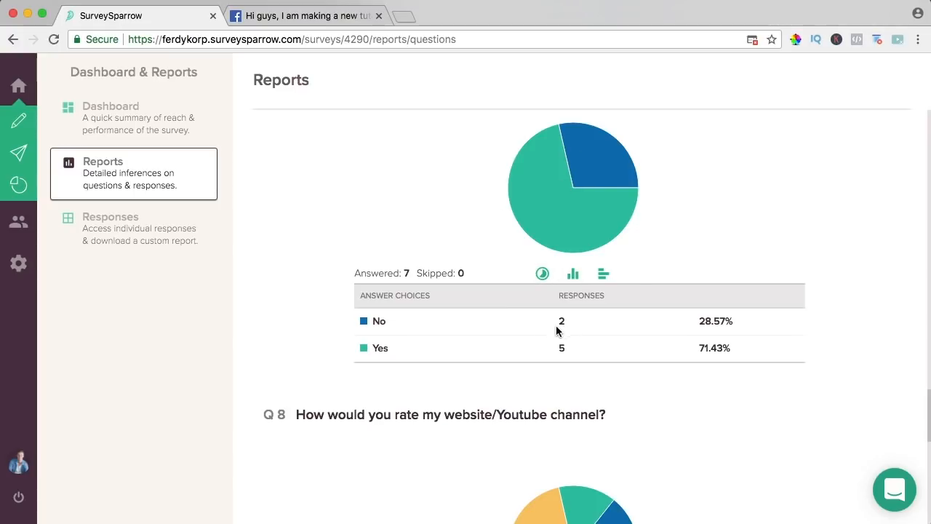
scroll(571, 163, "down", 1)
scroll(567, 167, "down", 2)
scroll(567, 169, "up", 3)
scroll(568, 172, "up", 1)
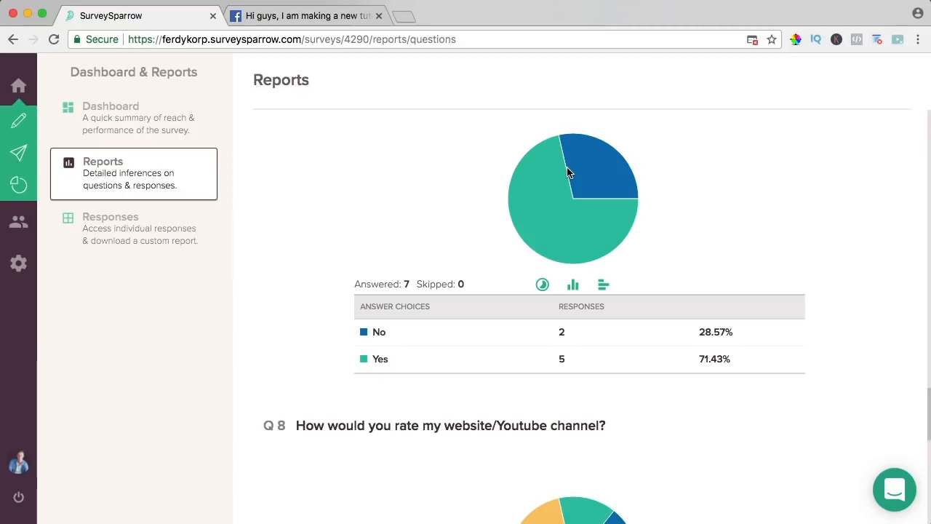
left_click_drag(374, 359, 640, 359)
left_click(650, 361)
- Expand all Q9 responses and review its answer count and comment
scroll(484, 216, "down", 3)
scroll(482, 212, "up", 3)
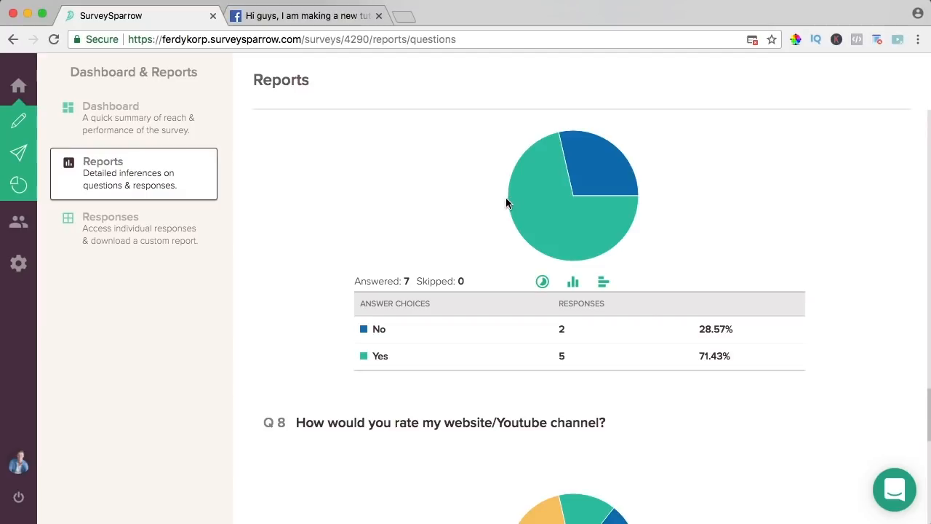
scroll(507, 201, "down", 5)
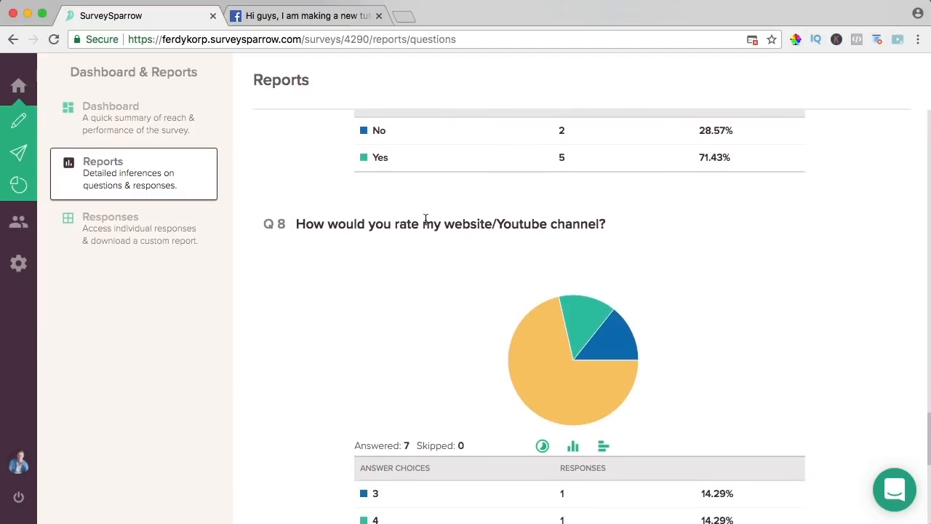
scroll(615, 225, "down", 3)
scroll(616, 226, "down", 1)
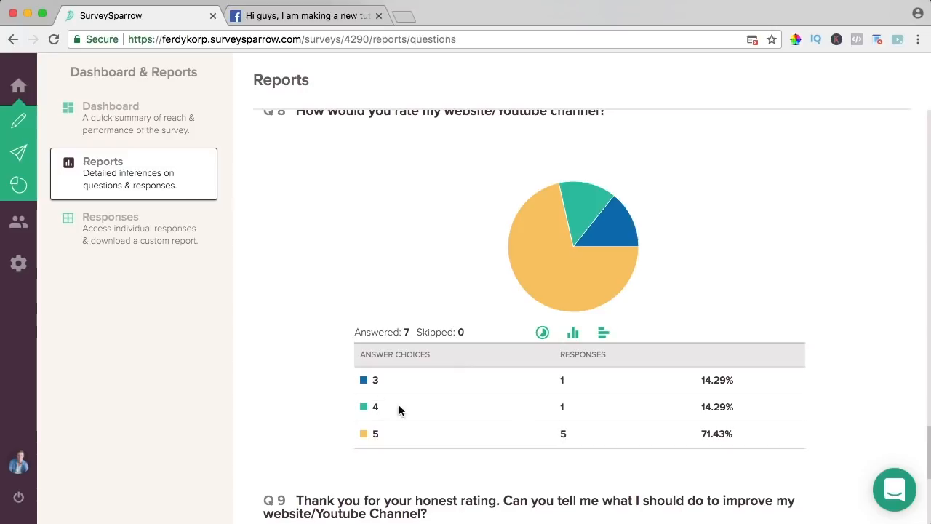
scroll(559, 373, "down", 1)
scroll(560, 371, "down", 5)
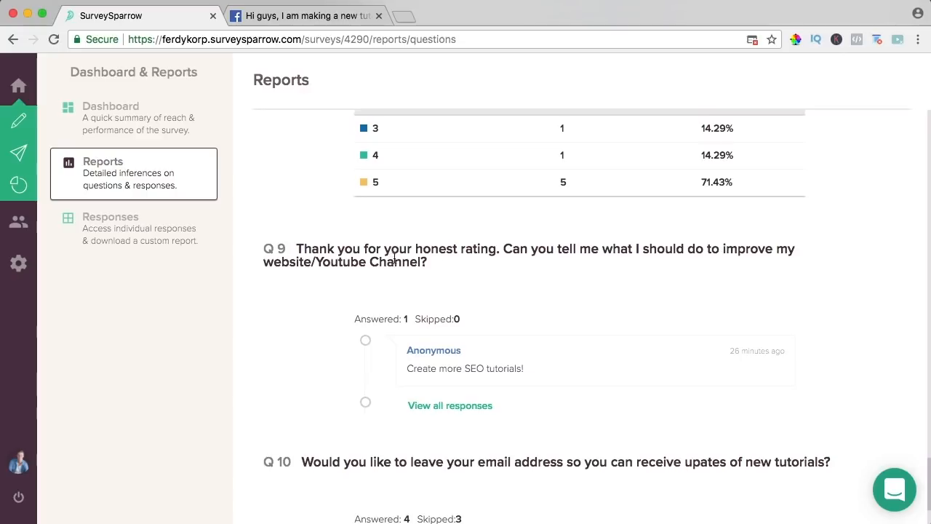
scroll(535, 256, "down", 1)
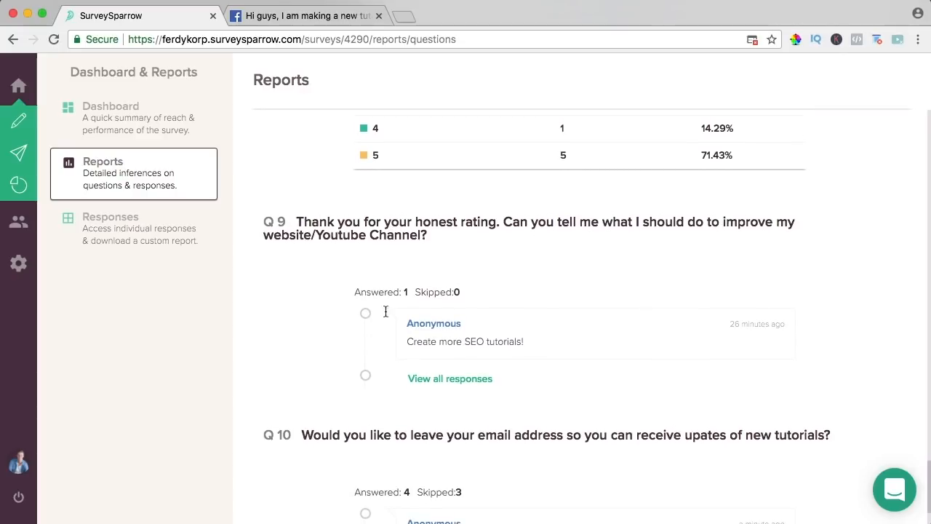
left_click(436, 380)
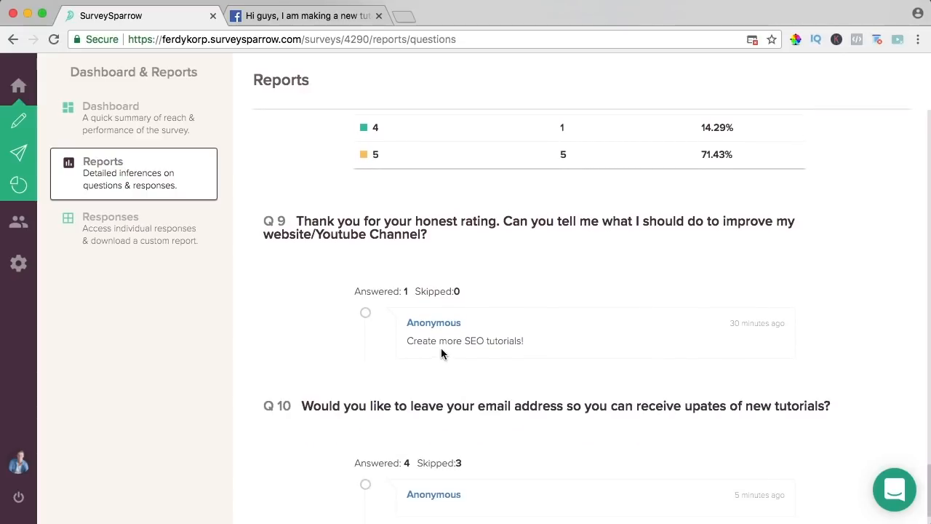
scroll(439, 338, "up", 2)
left_click_drag(379, 328, 549, 378)
left_click(550, 379)
- Expand the full list of Q10 responses, then go back up to the survey Dashboard
scroll(540, 373, "down", 3)
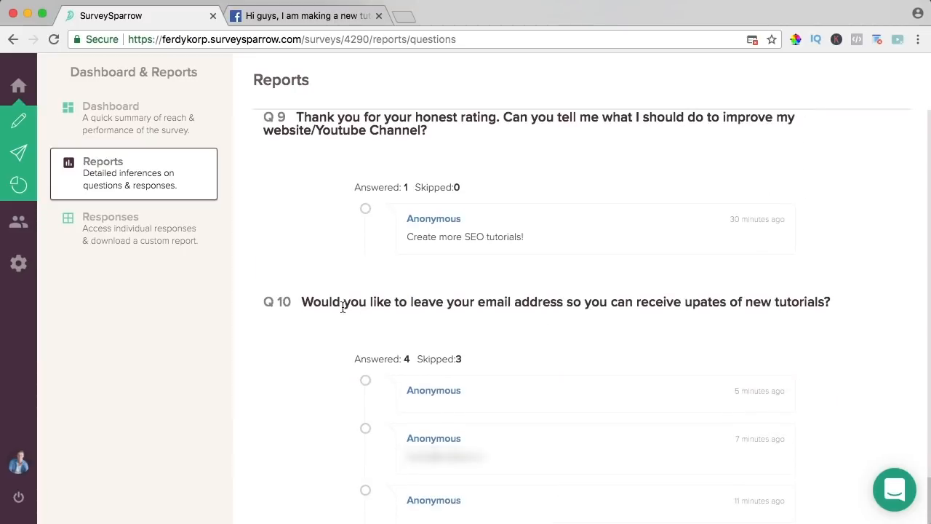
scroll(613, 296, "down", 1)
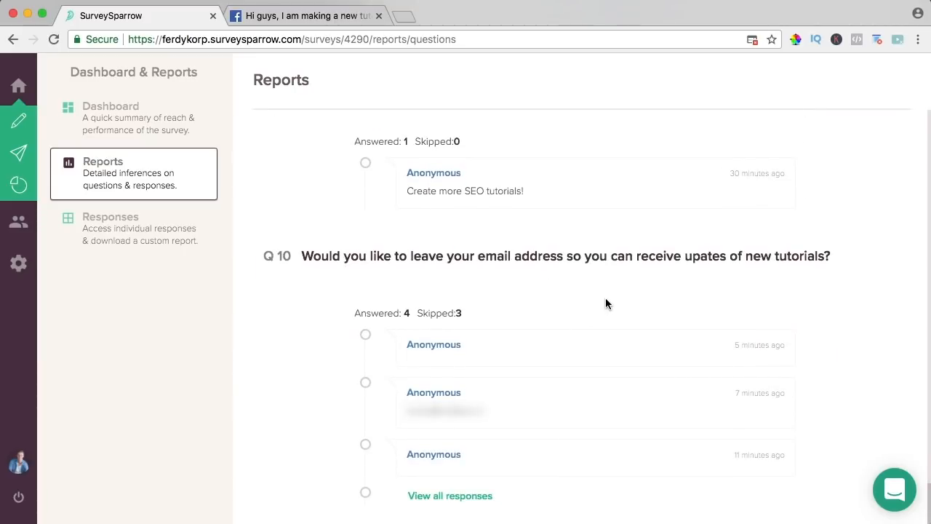
left_click(463, 495)
scroll(346, 396, "down", 1)
scroll(350, 392, "up", 15)
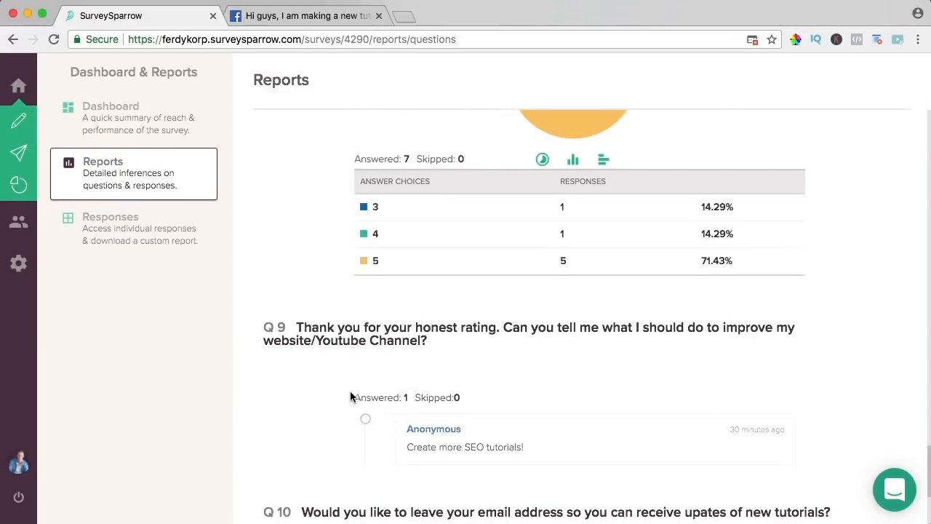
scroll(362, 387, "up", 20)
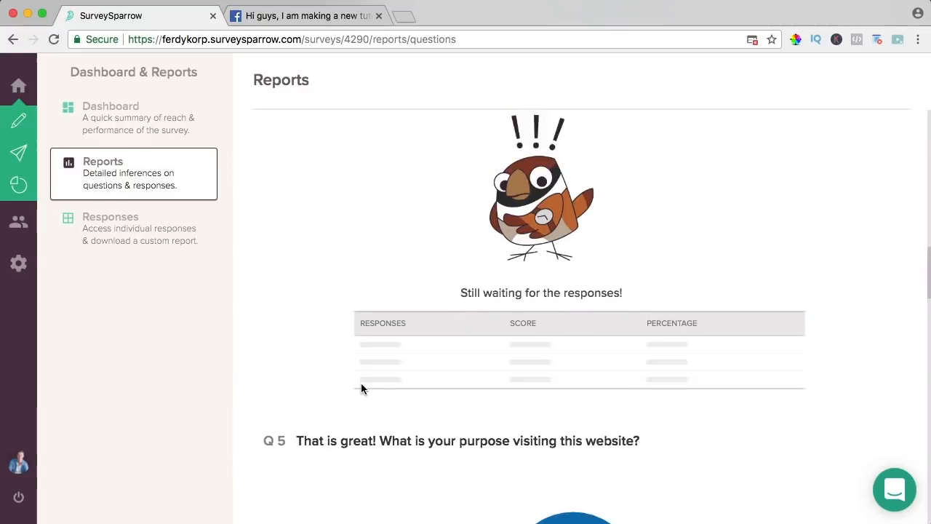
scroll(367, 384, "up", 1)
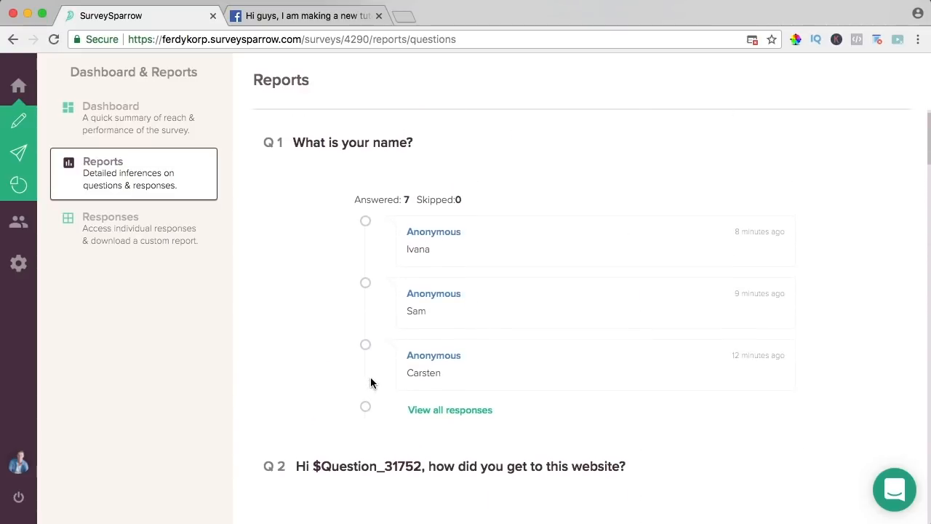
scroll(371, 384, "up", 2)
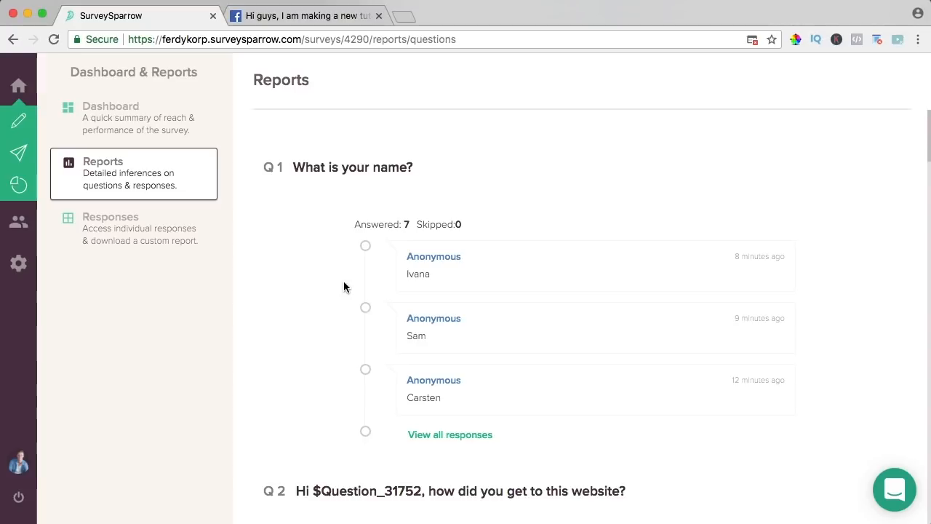
left_click(138, 129)
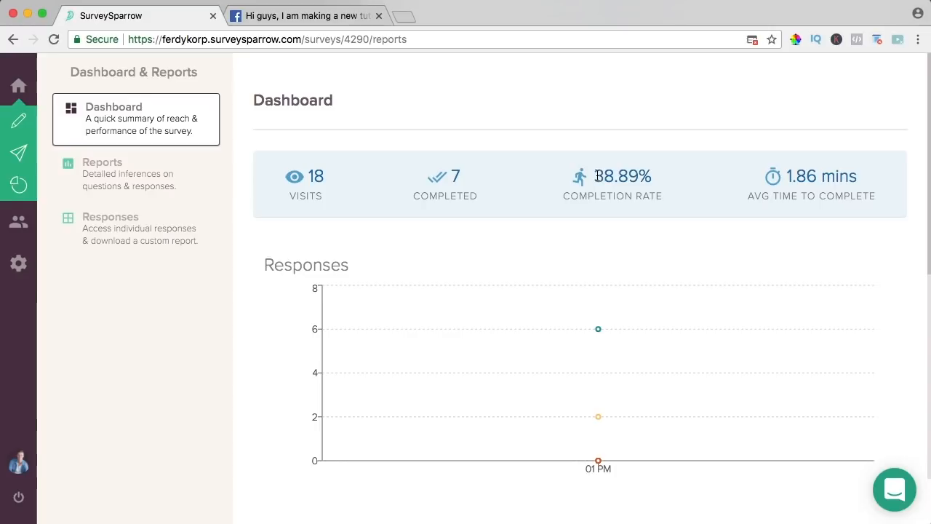
- Review the Dashboard's 38.89% completion rate and scroll down to the per-device charts
left_click_drag(596, 176, 646, 175)
left_click(646, 176)
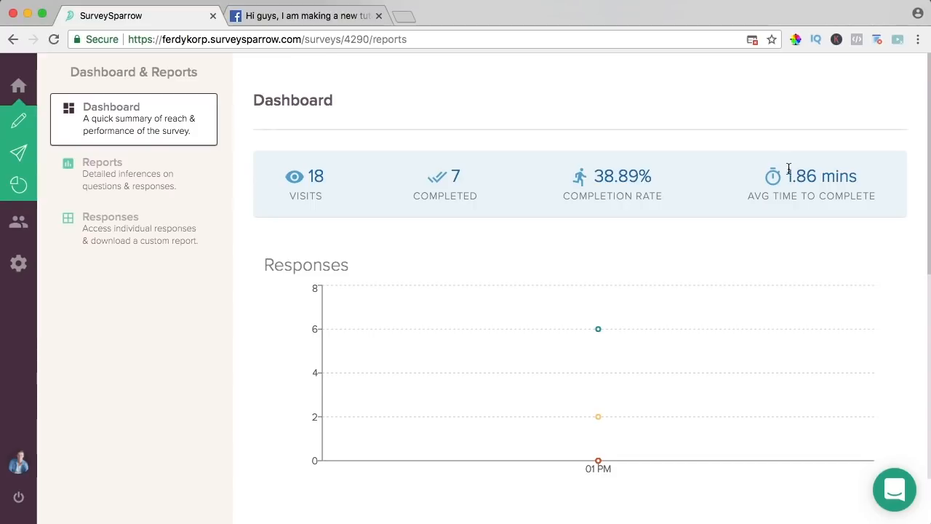
scroll(708, 181, "down", 3)
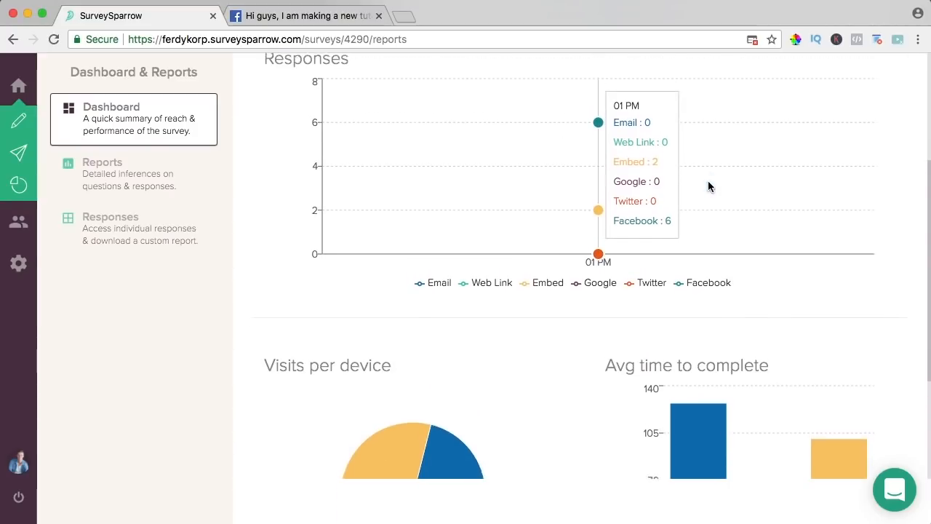
scroll(691, 184, "down", 3)
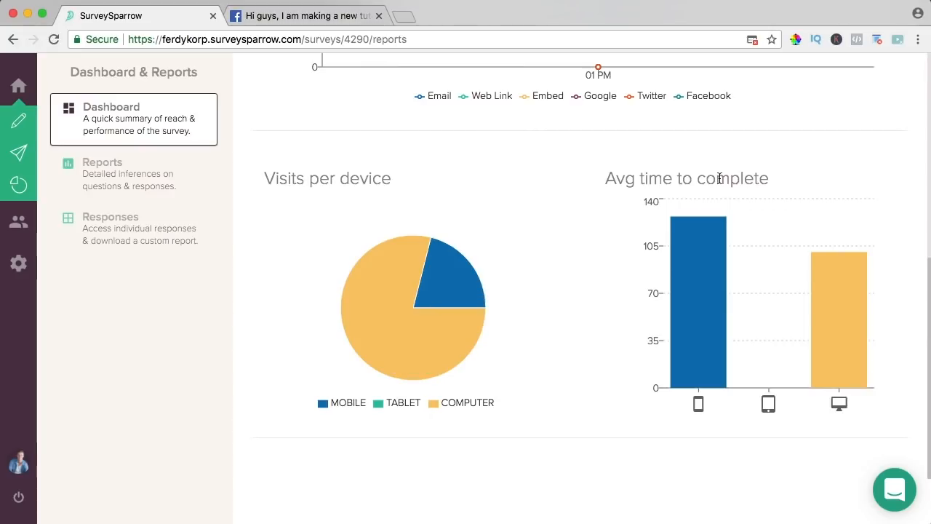
mouse_move(669, 267)
left_click(121, 230)
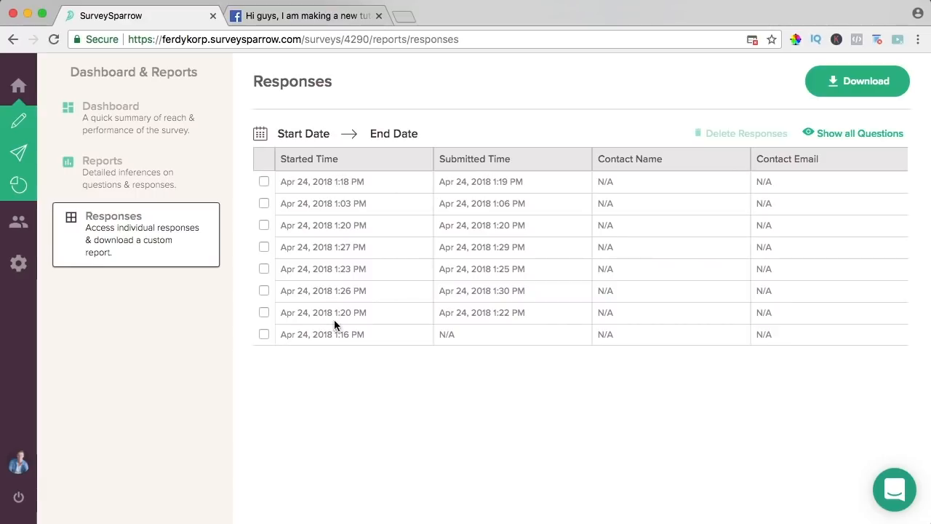
left_click_drag(296, 335, 350, 334)
left_click(351, 335)
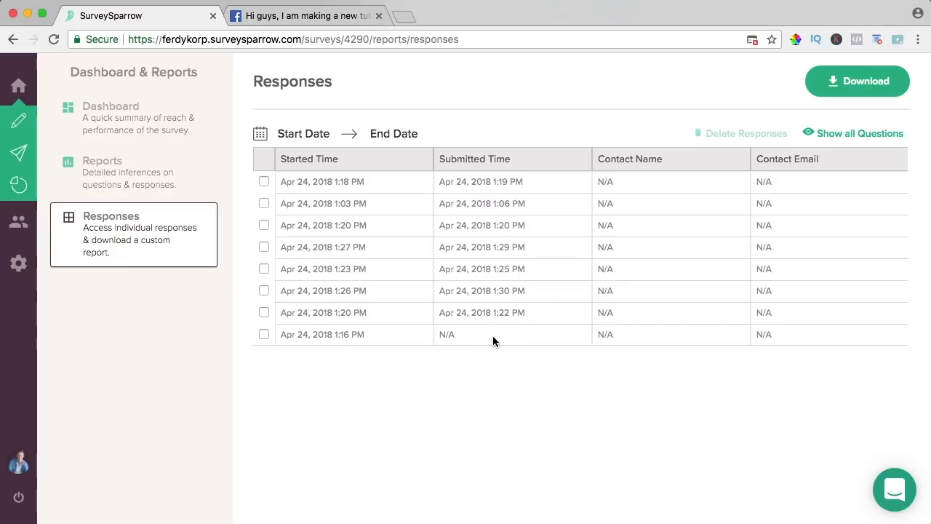
scroll(651, 300, "right", 10)
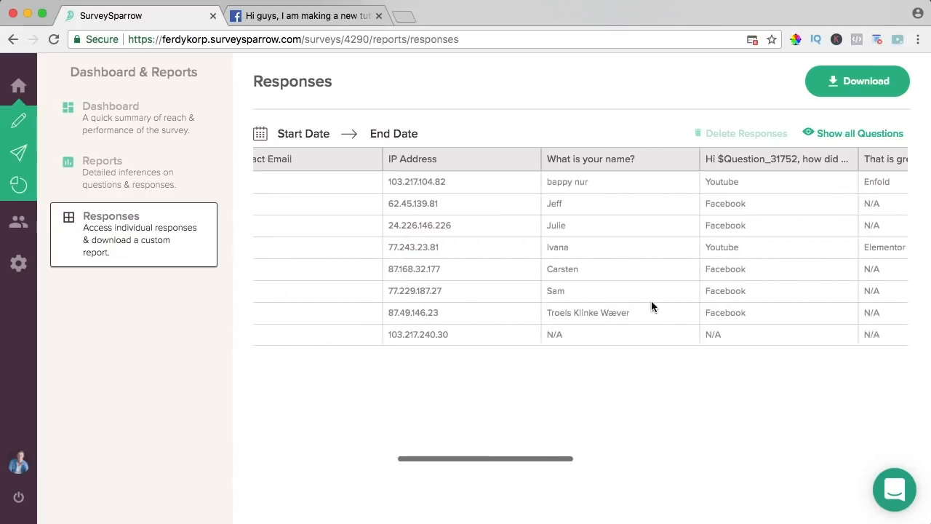
scroll(652, 300, "right", 5)
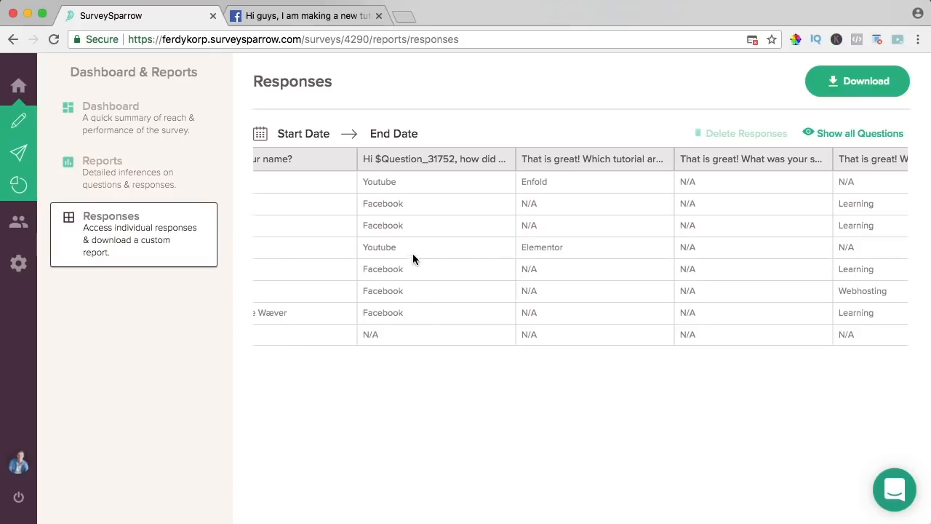
scroll(467, 291, "right", 7)
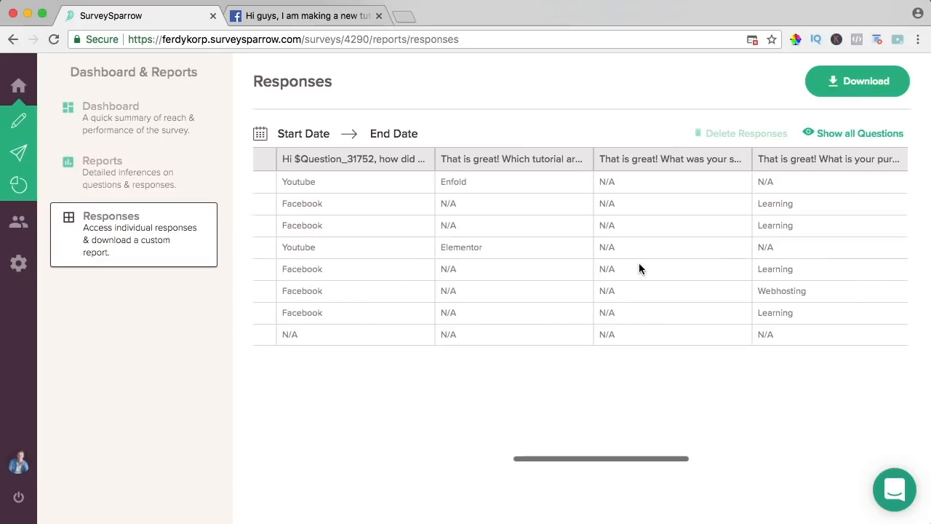
scroll(727, 207, "right", 1)
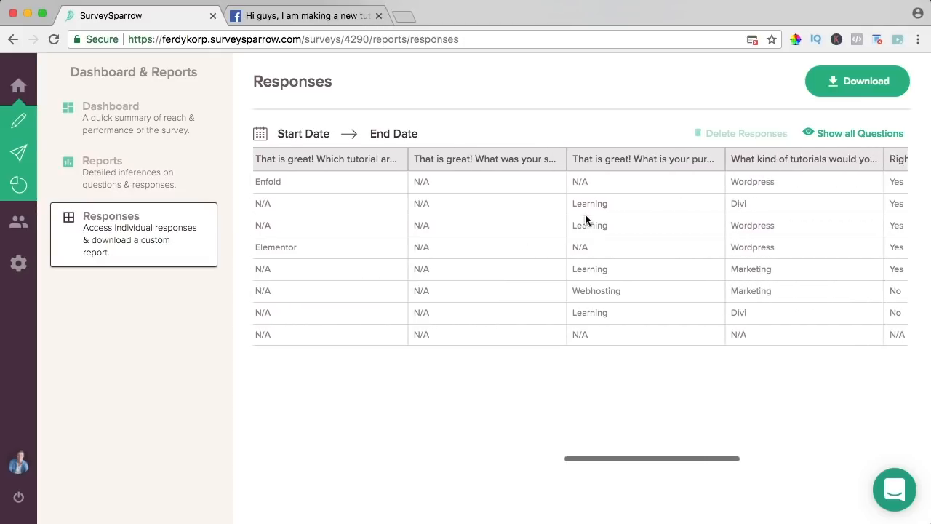
scroll(618, 269, "right", 2)
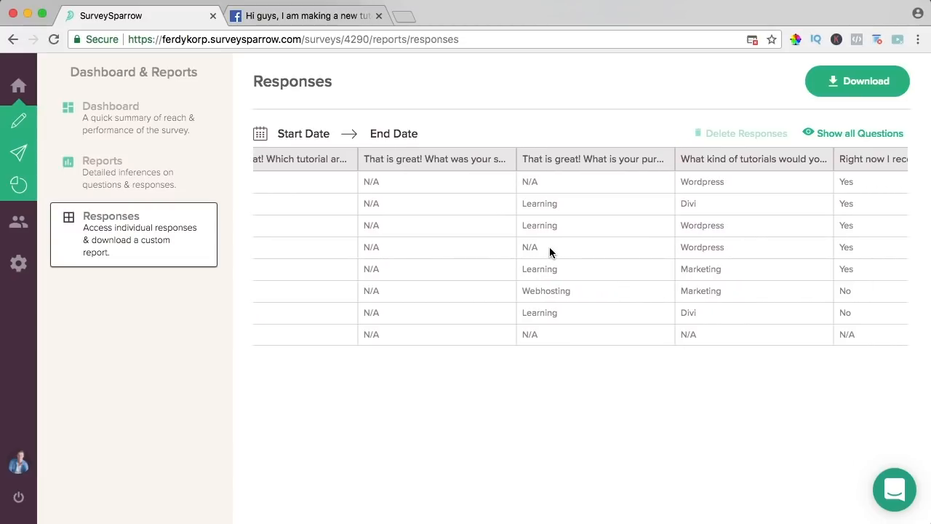
left_click_drag(532, 155, 638, 291)
left_click(637, 288)
scroll(613, 162, "right", 10)
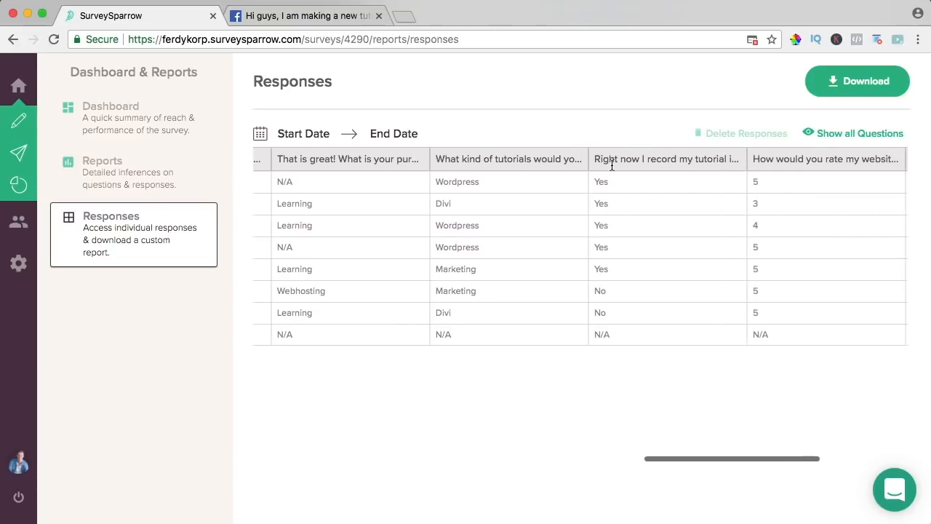
scroll(610, 163, "right", 4)
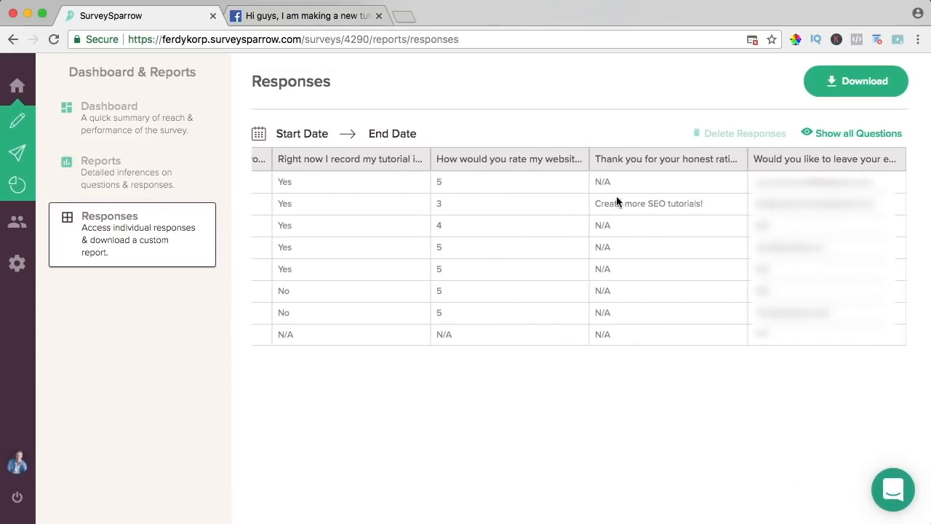
left_click_drag(608, 203, 710, 201)
left_click(710, 201)
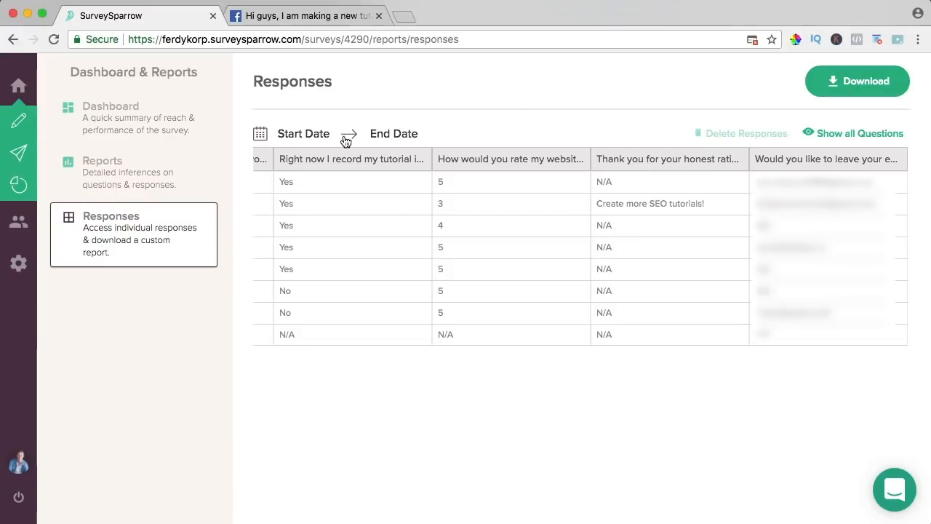
mouse_move(33, 149)
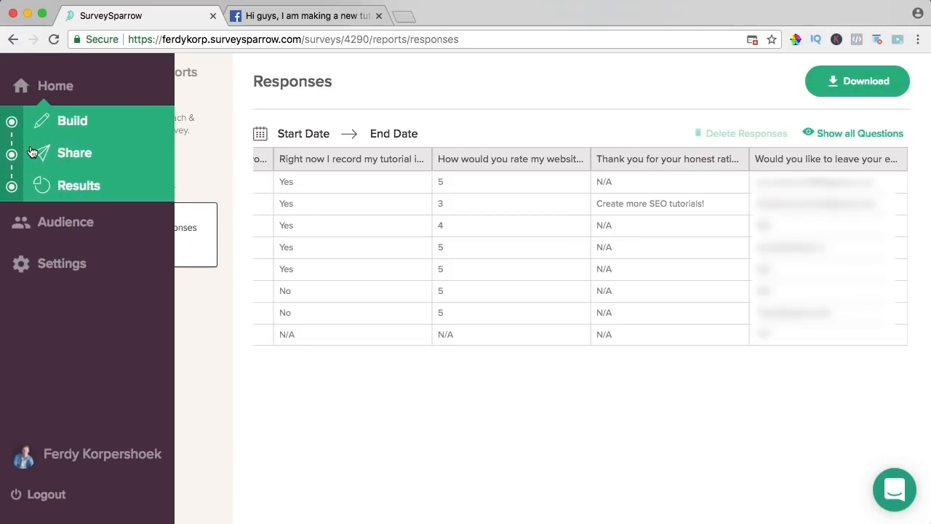
- Archive the Website Feedback Survey from the home dashboard
left_click(44, 91)
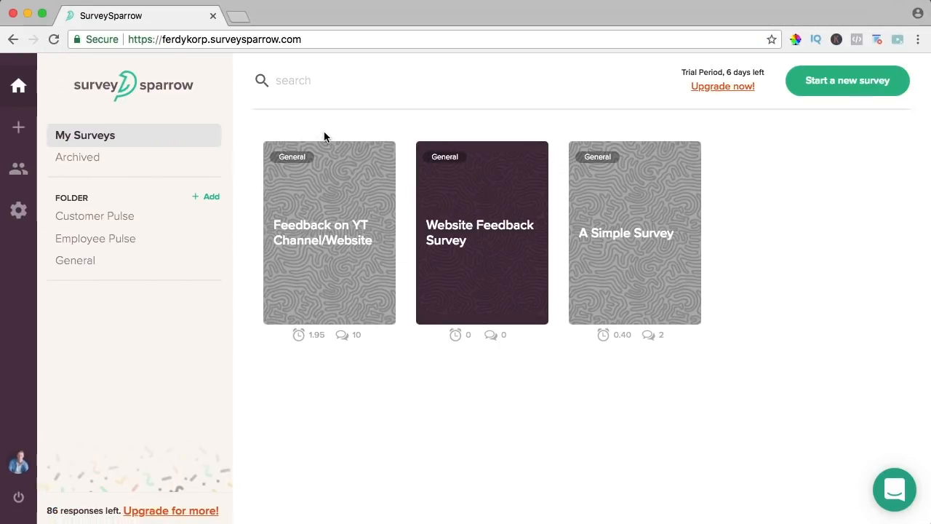
mouse_move(287, 308)
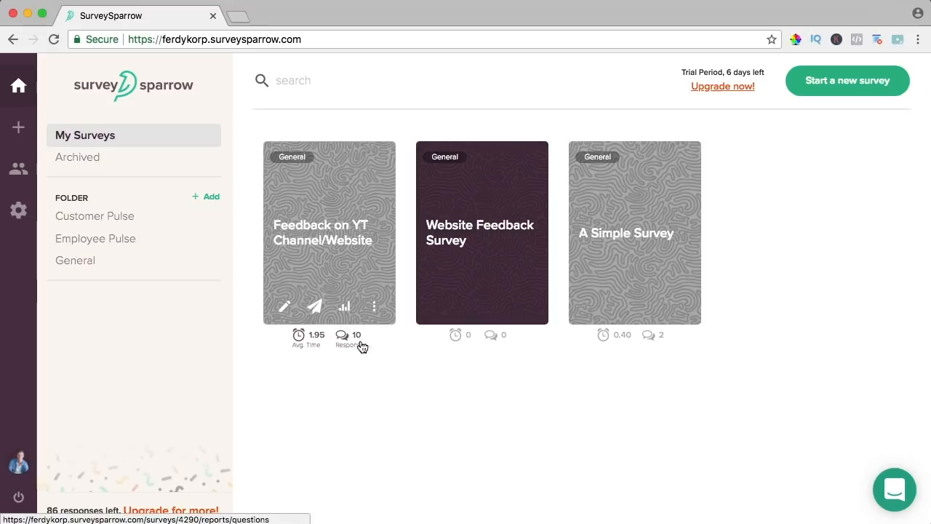
left_click(527, 307)
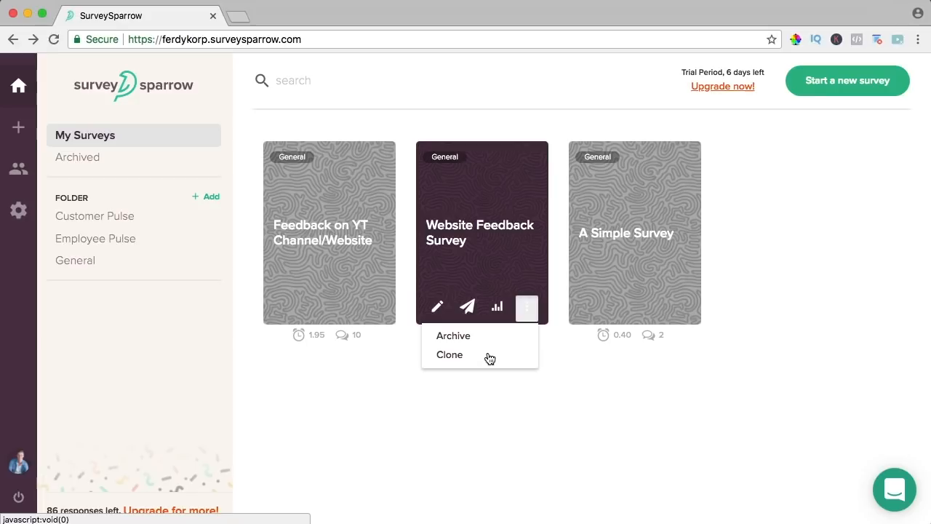
left_click(455, 336)
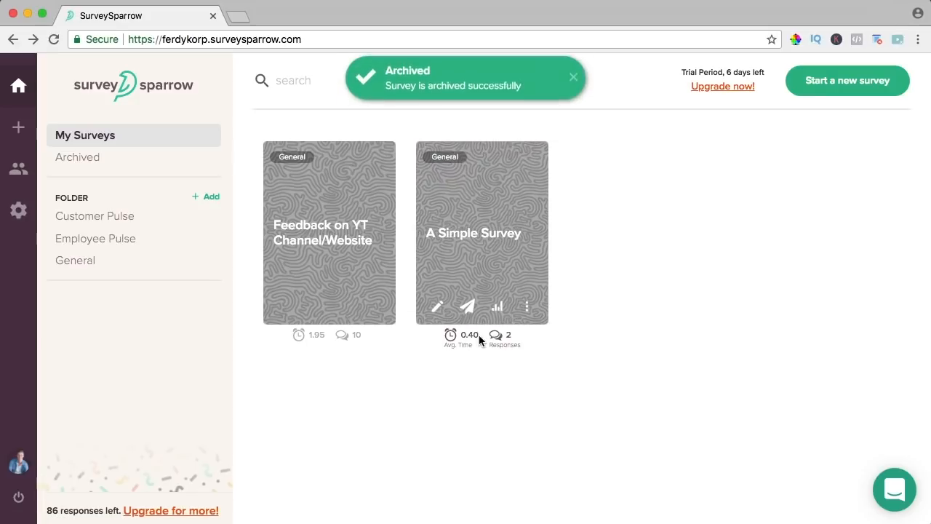
- In the Archived view, create a folder named 'Youtube Related', then return to My Surveys
left_click(70, 158)
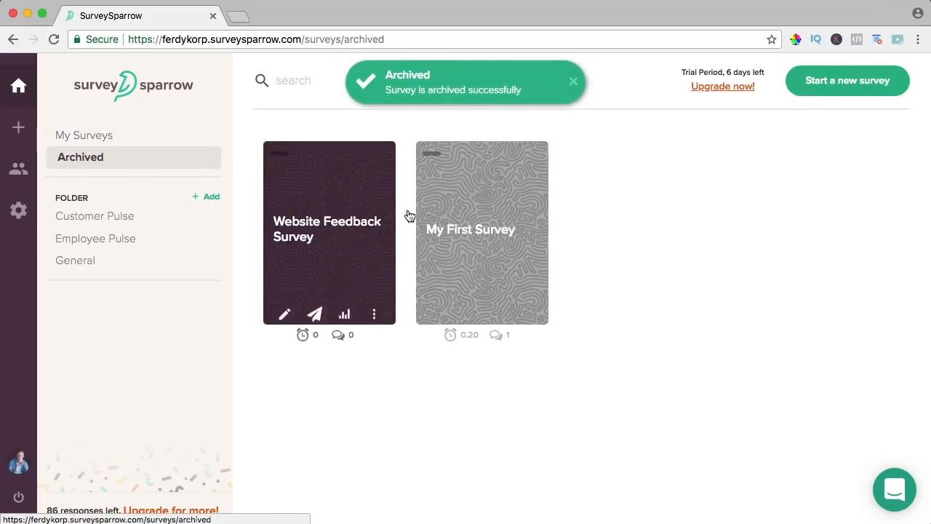
left_click(210, 198)
left_click(135, 218)
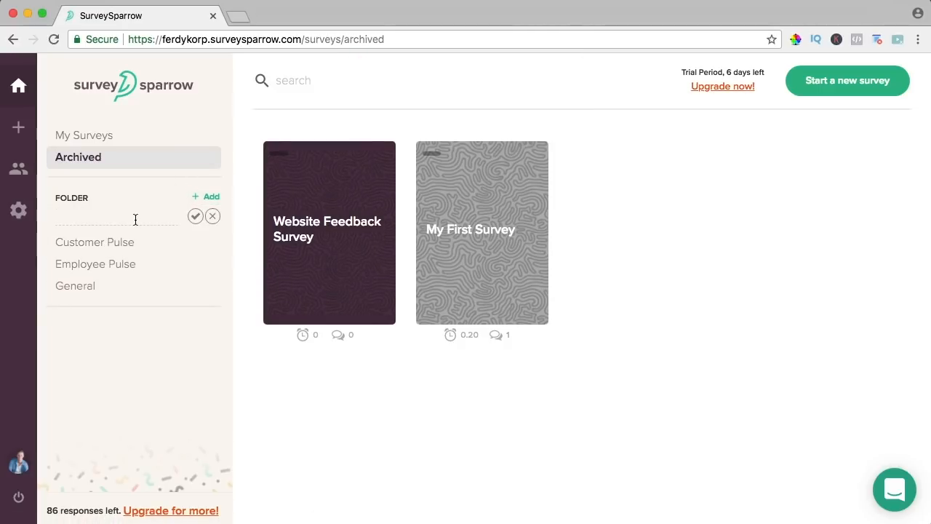
type("Youtube Related")
left_click(195, 216)
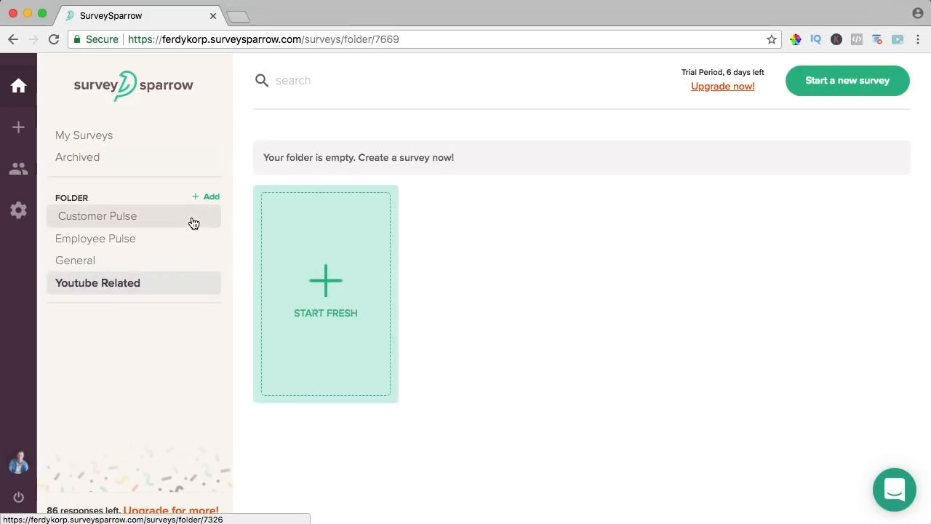
left_click(109, 138)
mouse_move(323, 183)
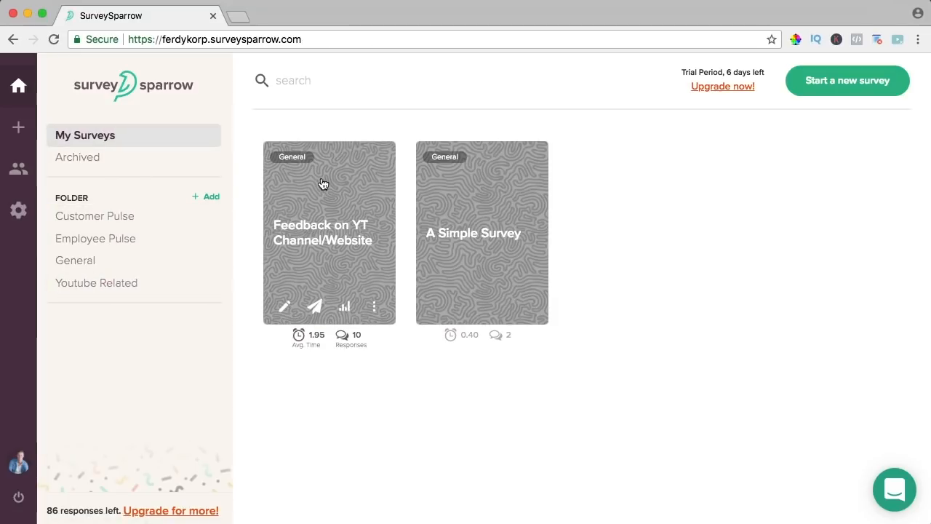
- Set the Feedback on YT Channel/Website survey's folder to Youtube Related and update its settings
left_click(322, 239)
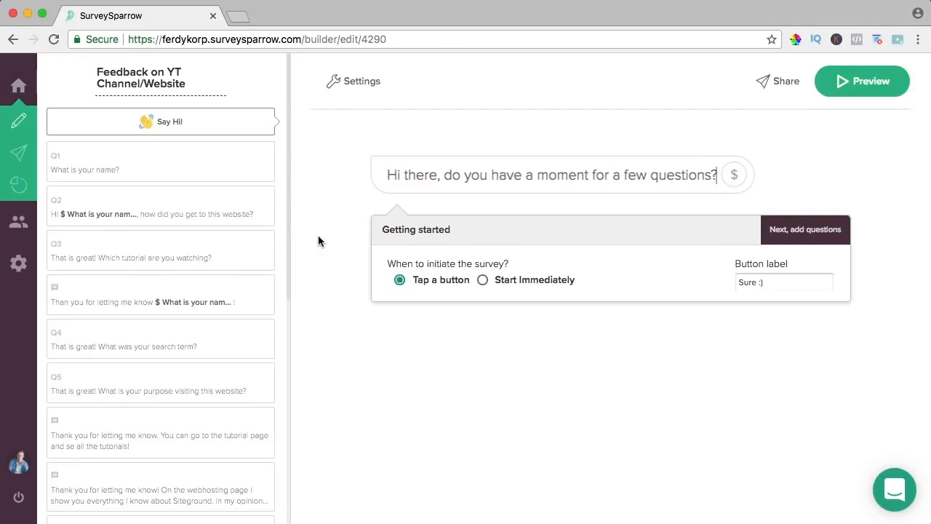
left_click(348, 86)
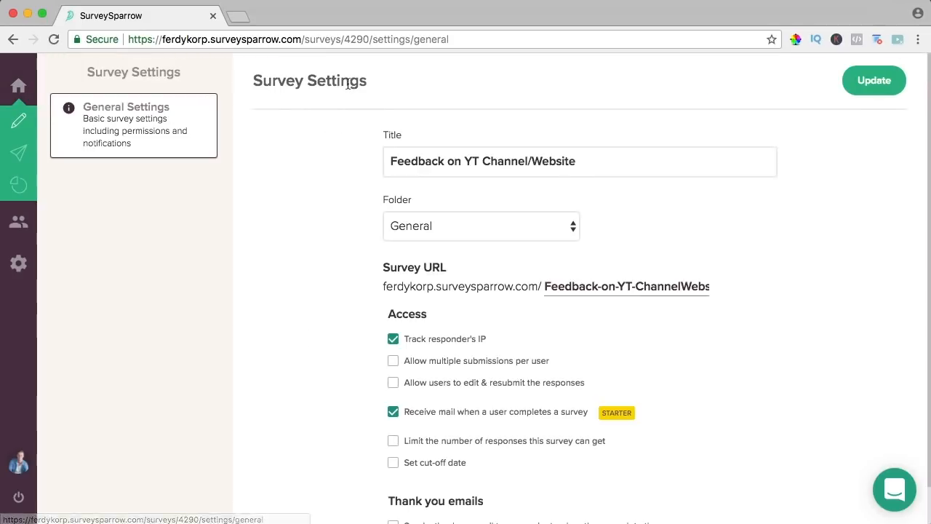
left_click(435, 223)
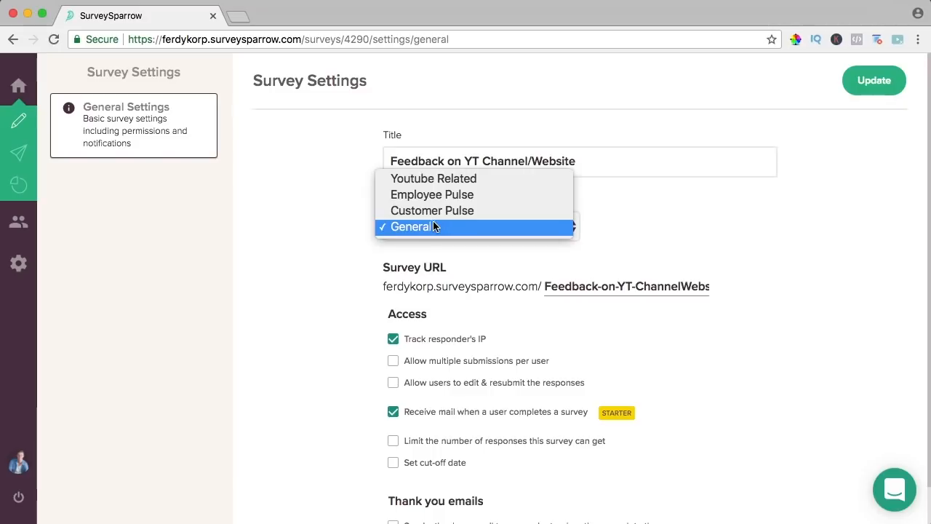
left_click(431, 179)
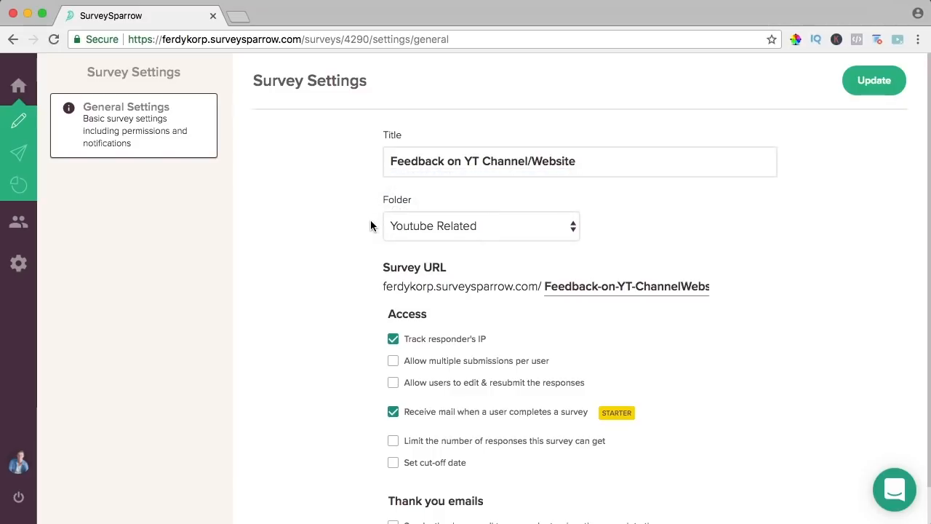
scroll(340, 224, "down", 1)
scroll(341, 224, "up", 1)
left_click(889, 83)
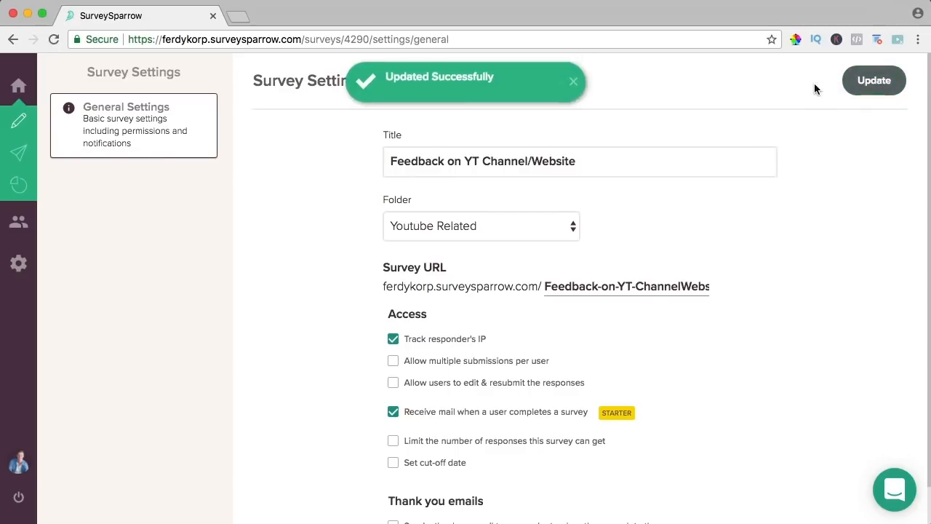
- Open the Youtube Related folder from the home dashboard to confirm the survey is there
left_click(42, 85)
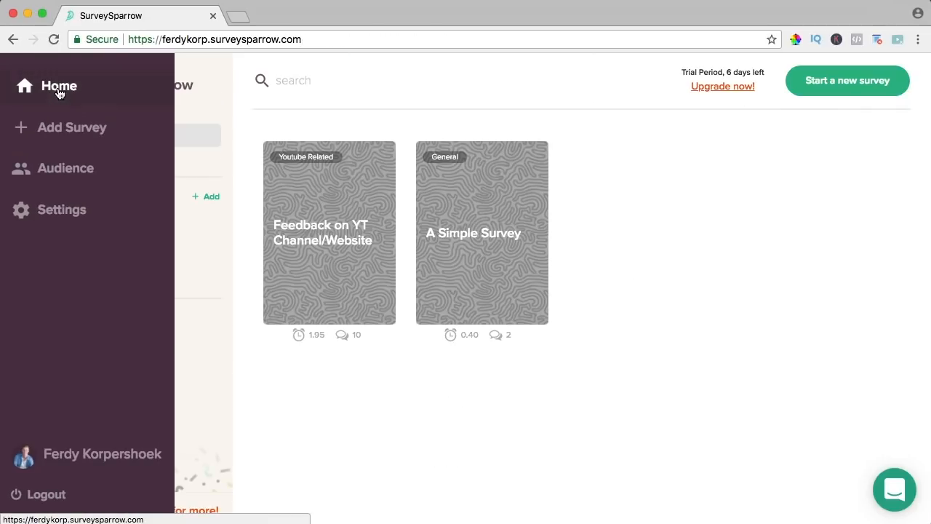
left_click(87, 260)
left_click(125, 281)
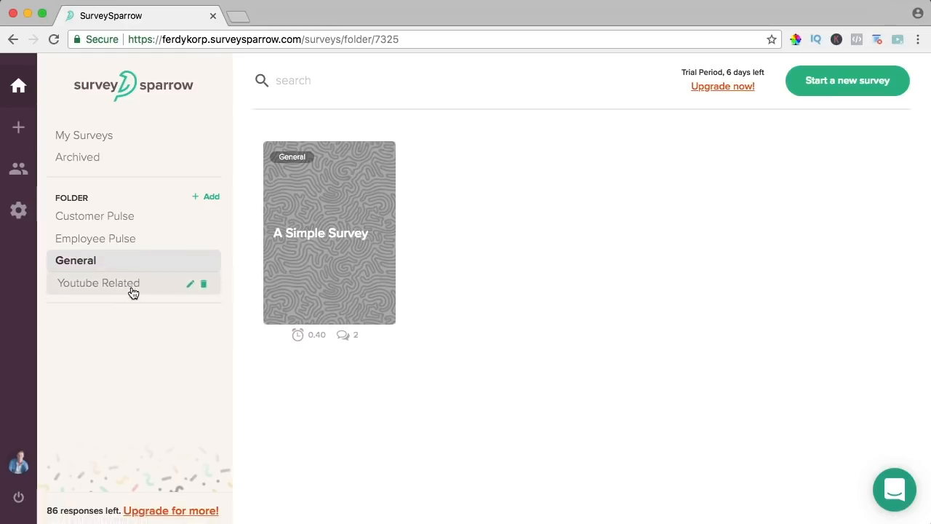
left_click(120, 289)
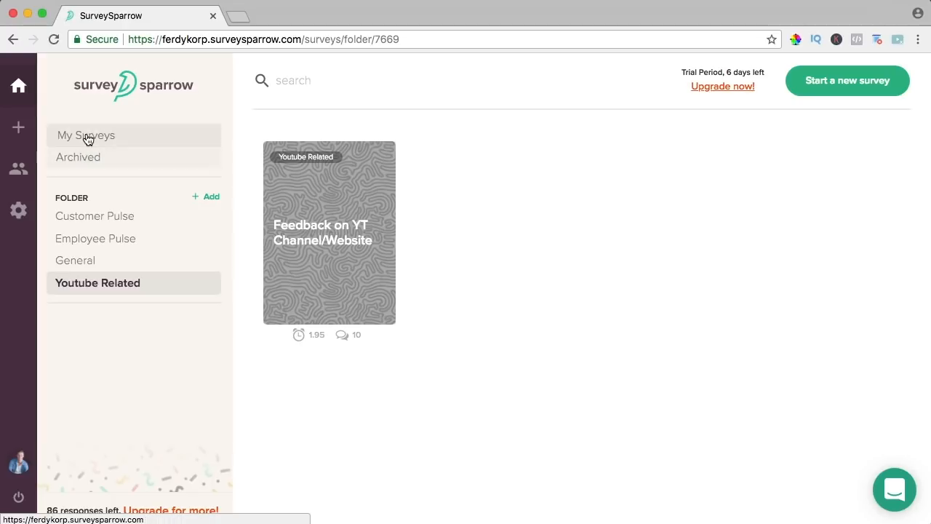
- Show My Surveys' two surveys, then follow 'Upgrade for more!' to the Billing settings
left_click(62, 137)
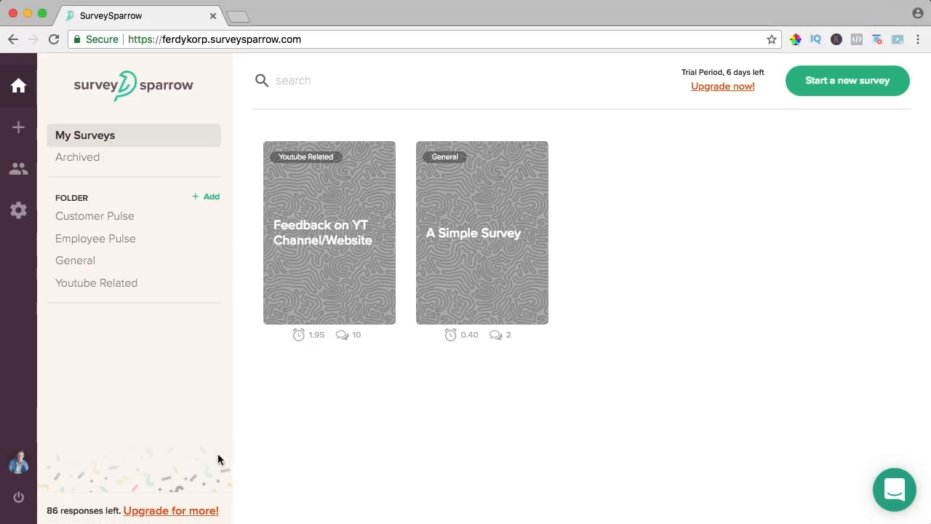
left_click(174, 511)
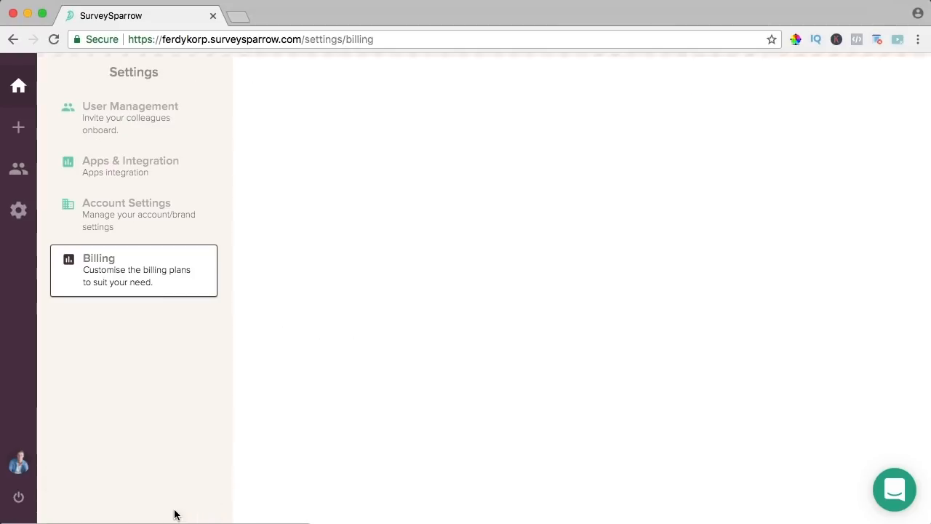
- Open the pricing page comparing Free, Starter, Plus and Premium plans
left_click(576, 299)
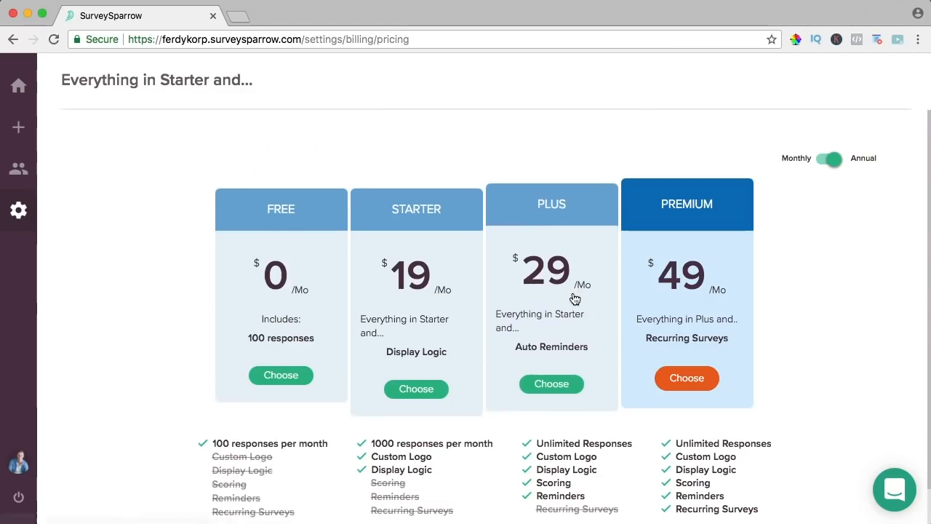
scroll(280, 240, "down", 2)
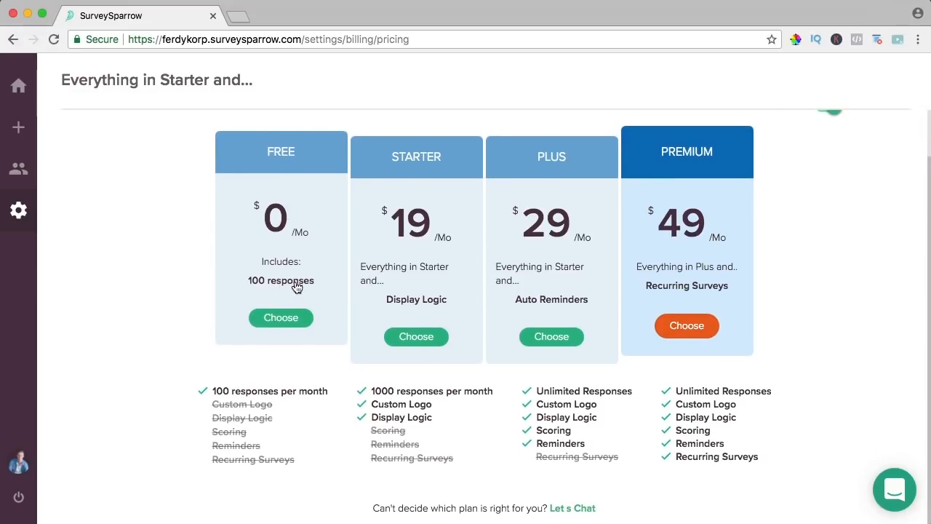
scroll(296, 287, "up", 1)
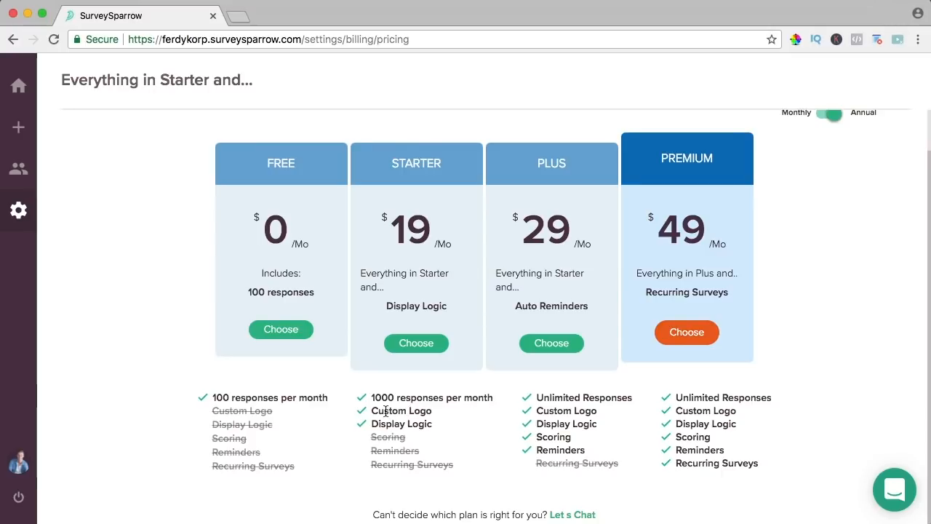
- Open the survey builder and a survey preview in new tabs, ending back on pricing
mouse_move(38, 99)
left_click(73, 140)
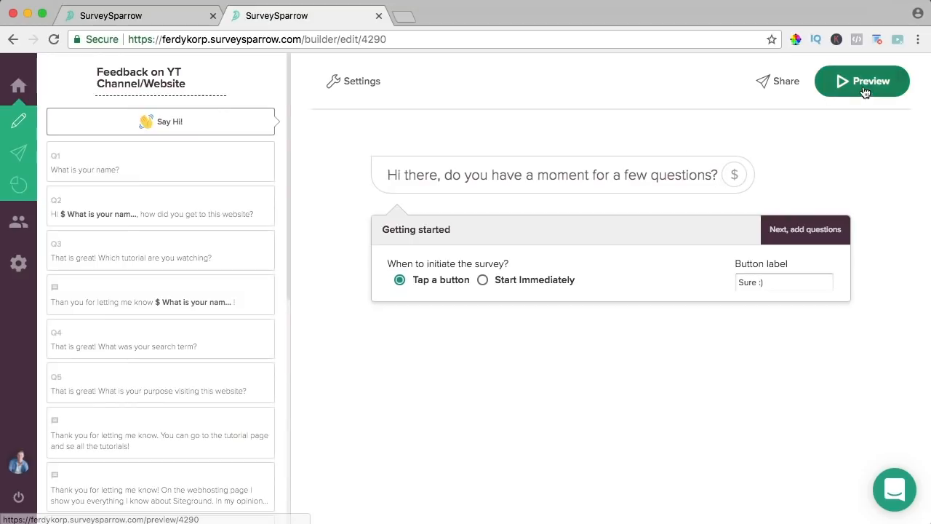
left_click(864, 93)
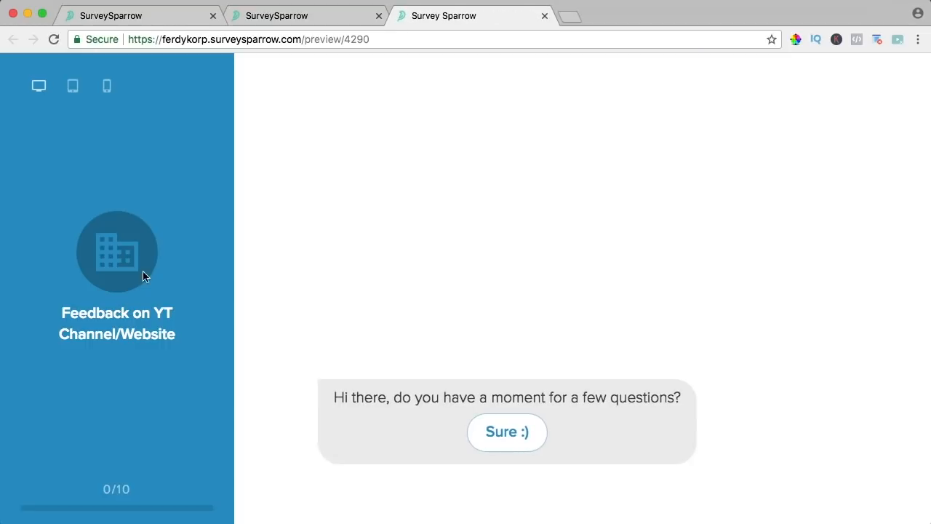
left_click(182, 19)
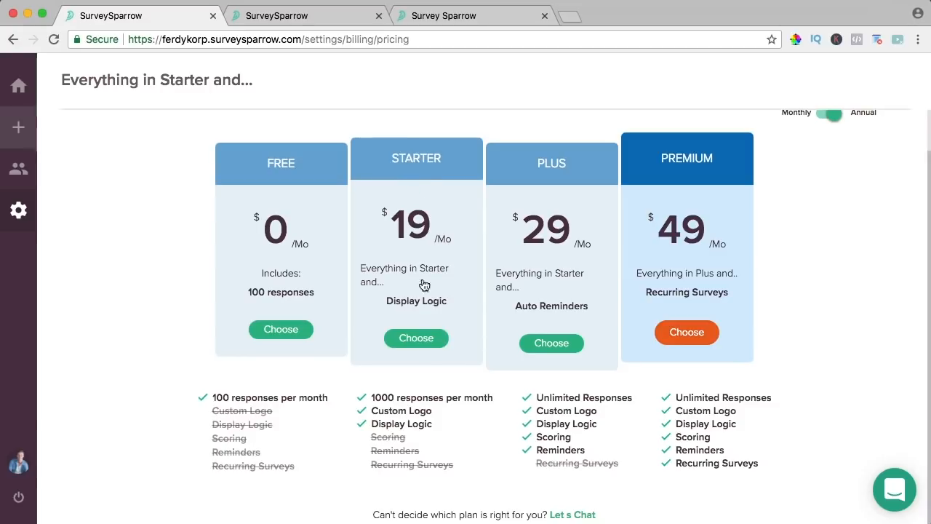
left_click_drag(377, 423, 426, 424)
left_click(427, 424)
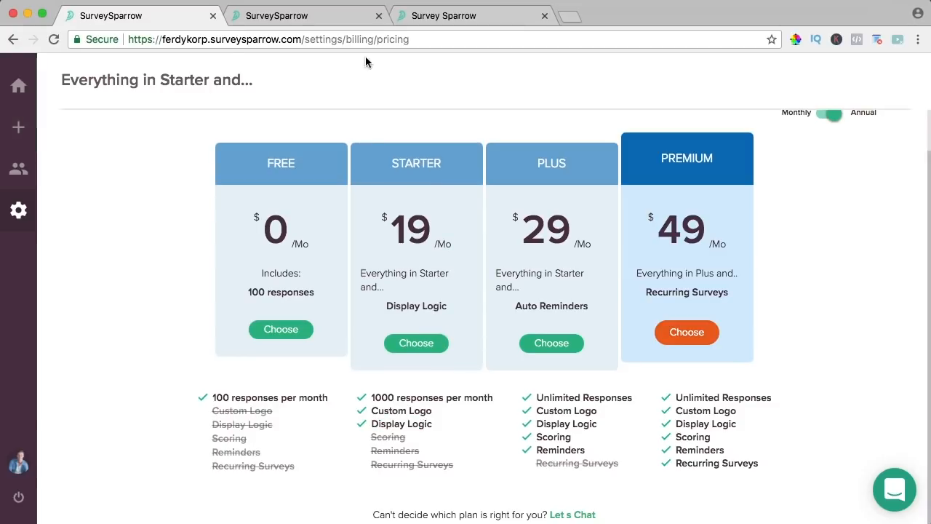
left_click(413, 17)
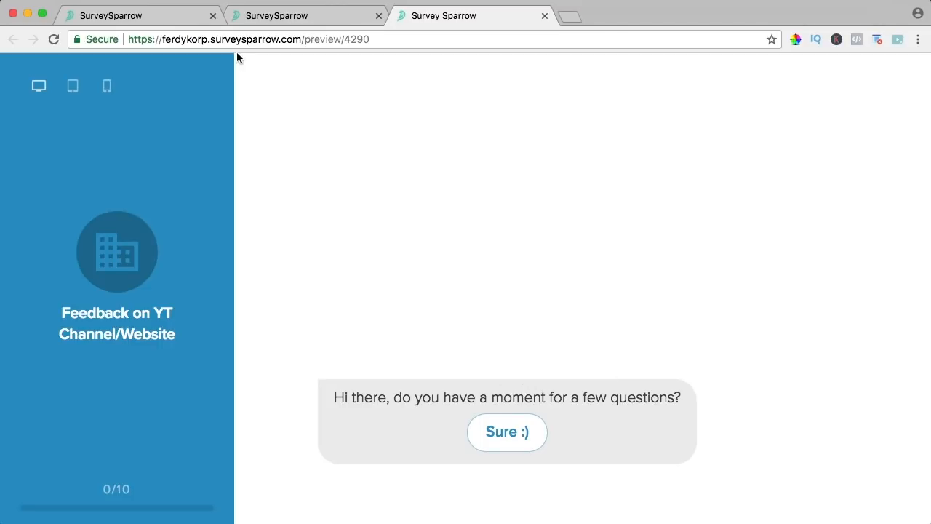
left_click(172, 16)
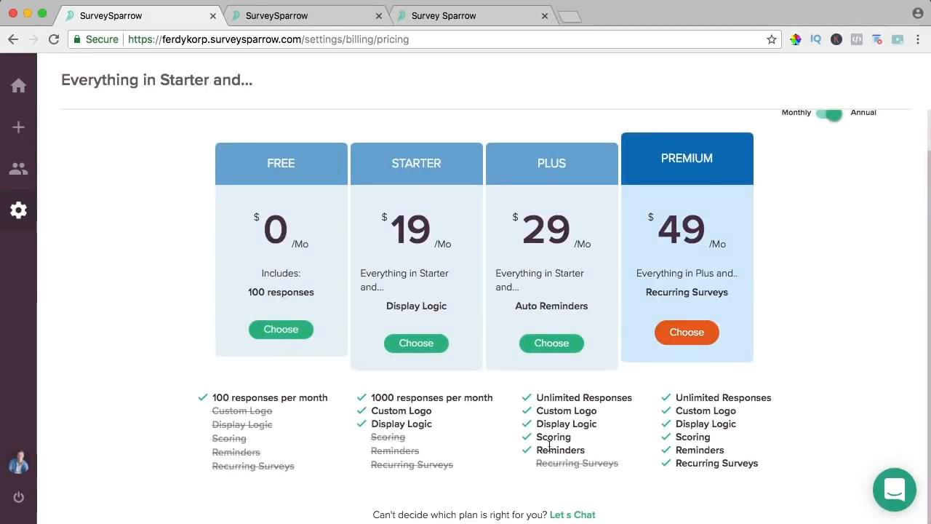
- Open the feedback survey's Share options and choose sharing by Email
left_click(277, 16)
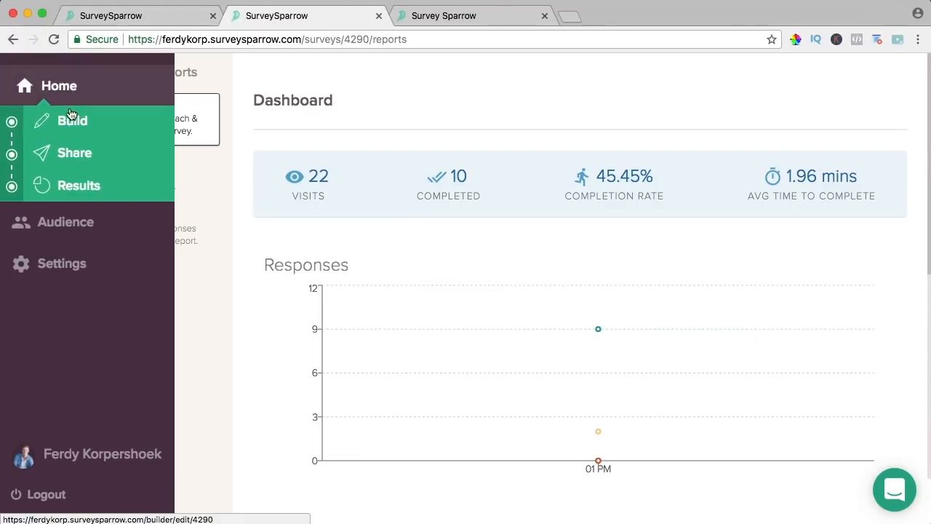
left_click(65, 89)
left_click(312, 194)
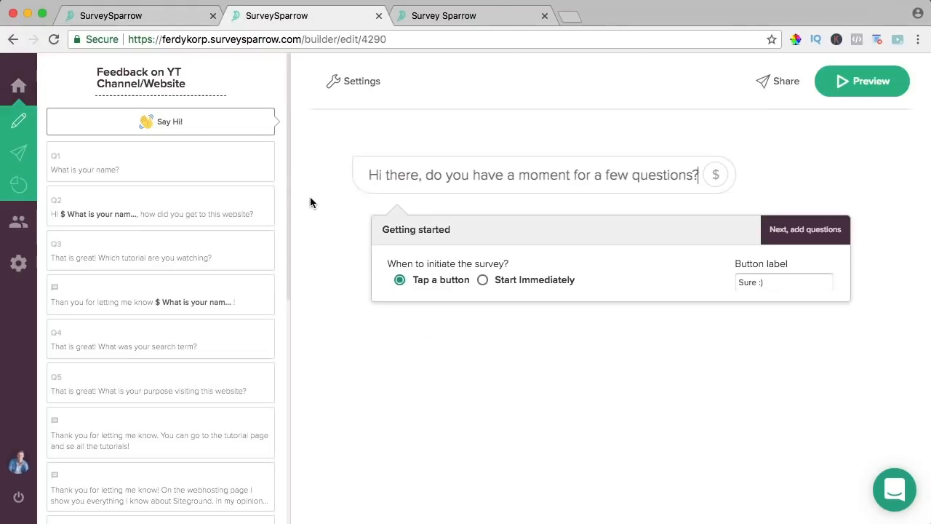
left_click(346, 80)
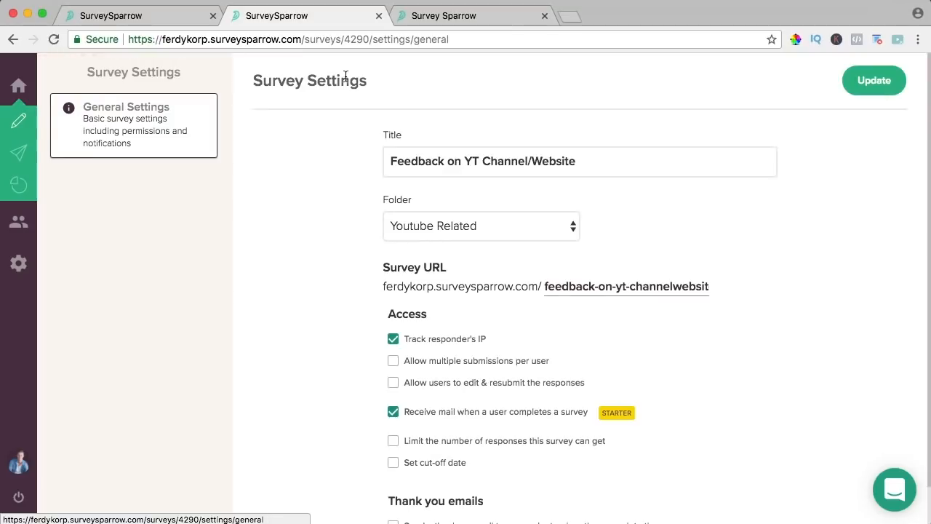
left_click(59, 122)
left_click(60, 155)
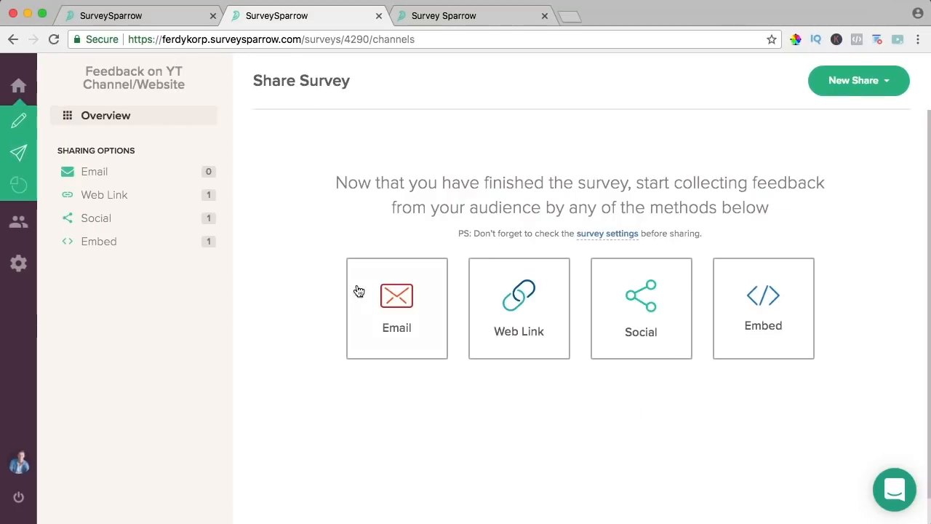
left_click(389, 308)
- Add a reminder for non-responders, briefly checking the pricing plans tab
scroll(306, 196, "down", 5)
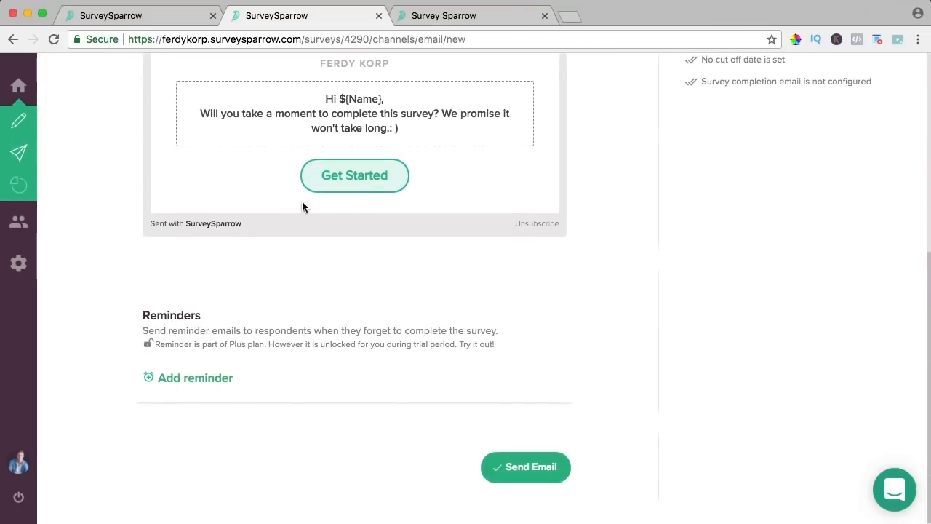
left_click(180, 374)
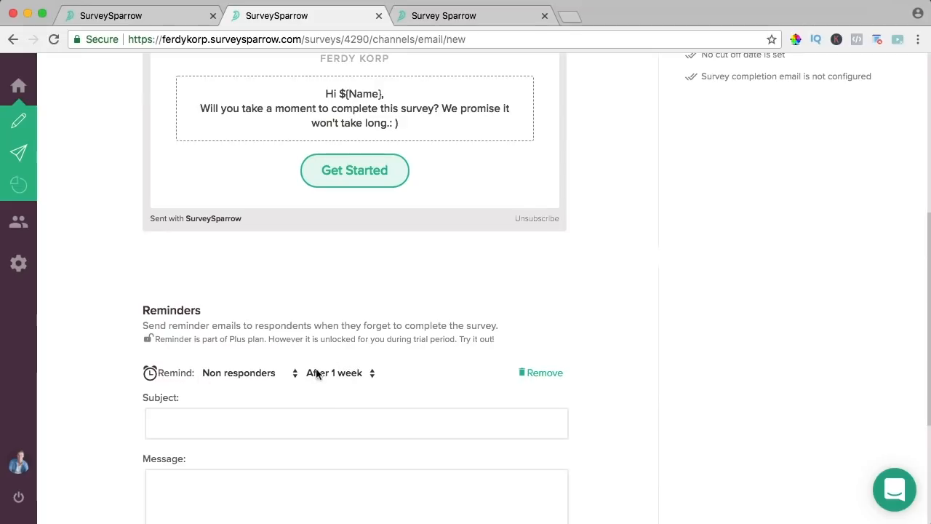
scroll(342, 364, "up", 5)
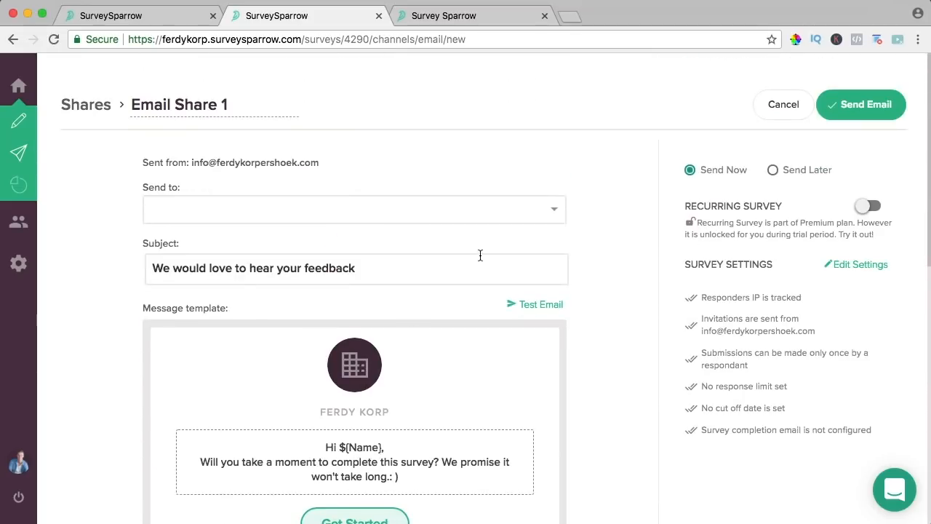
left_click(165, 11)
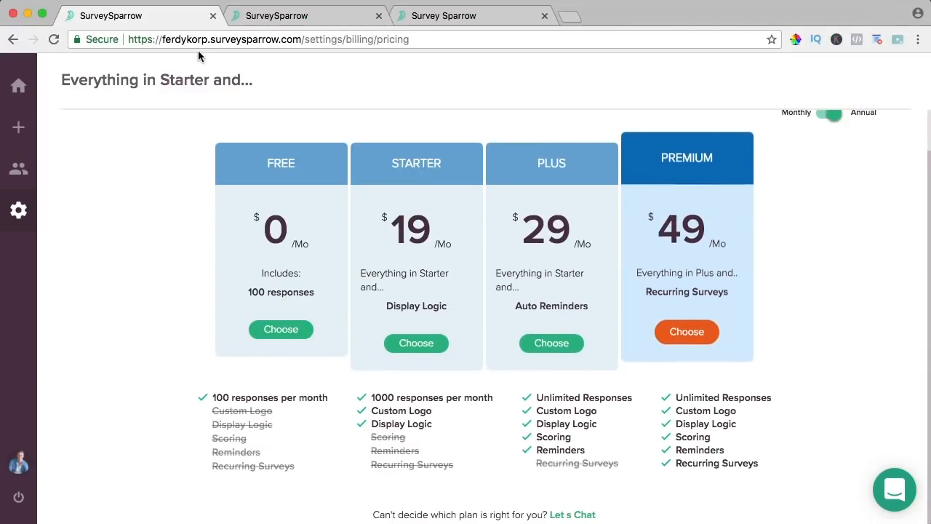
left_click(283, 16)
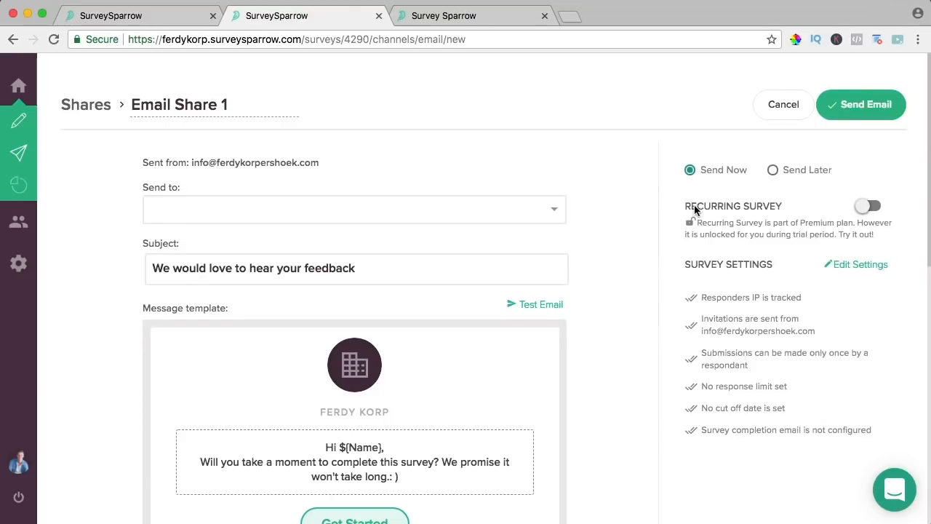
- Turn on Recurring Survey sending every week, then compare with the pricing plans
left_click(867, 206)
left_click(750, 282)
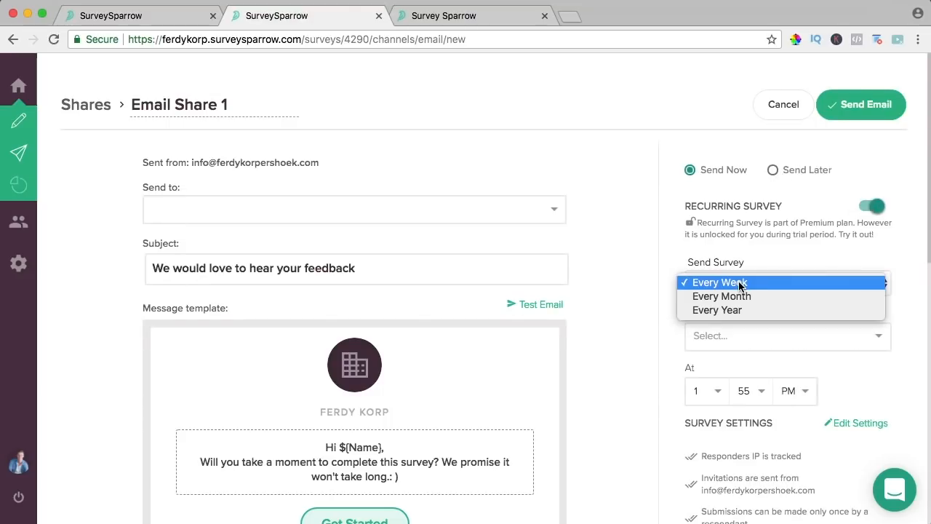
left_click(673, 345)
left_click(725, 336)
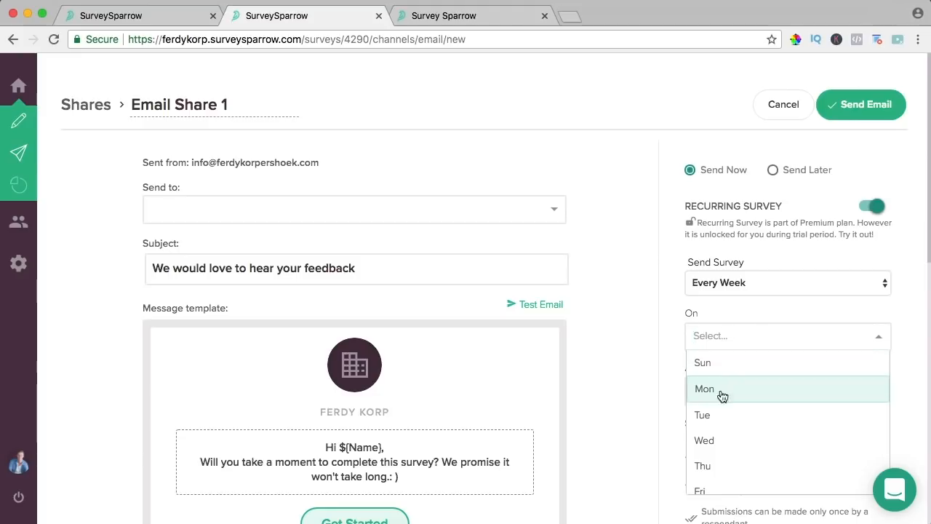
left_click(640, 361)
scroll(647, 355, "down", 2)
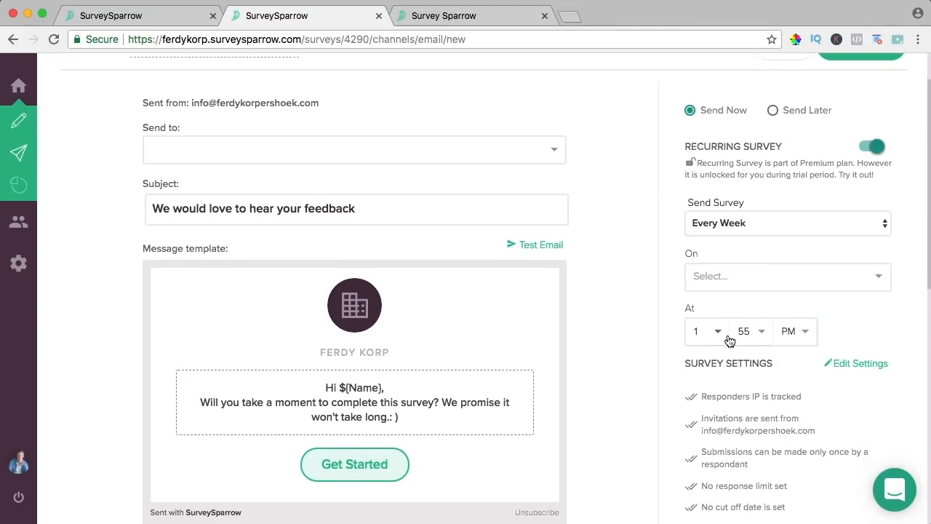
scroll(646, 329, "down", 2)
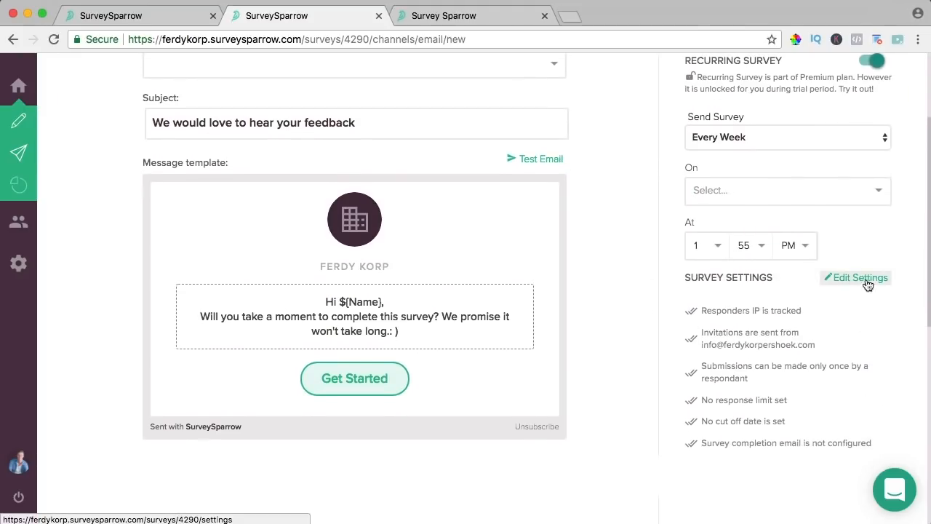
scroll(598, 270, "up", 5)
left_click(174, 15)
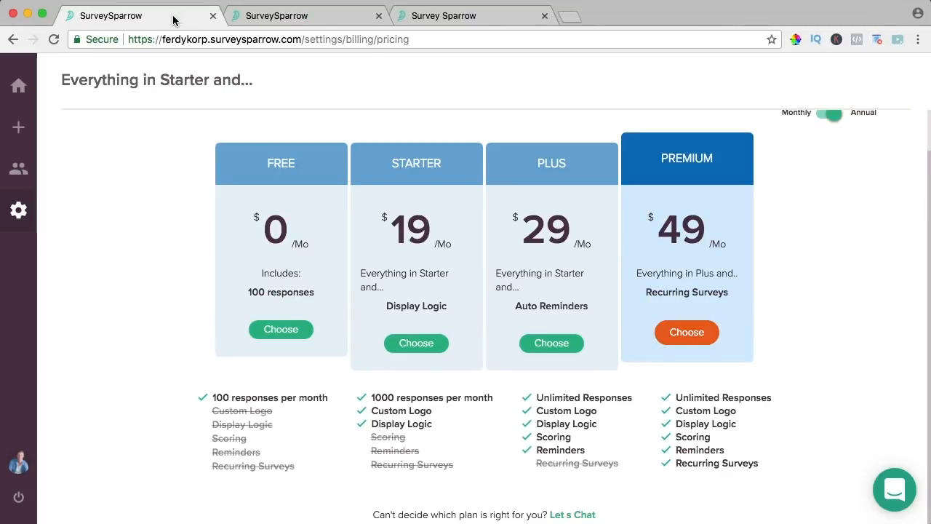
- Compare the Monthly and Annual plan prices, leaving annual billing selected
scroll(628, 241, "up", 1)
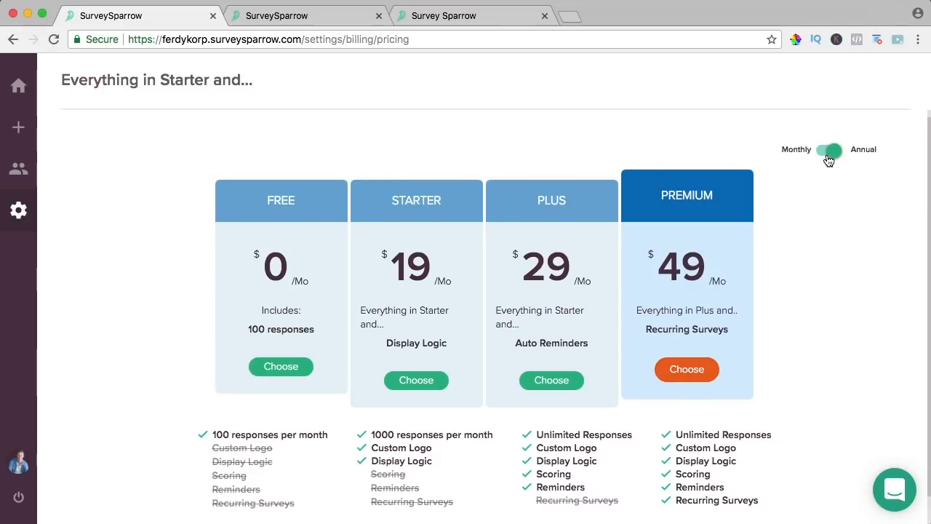
left_click(828, 154)
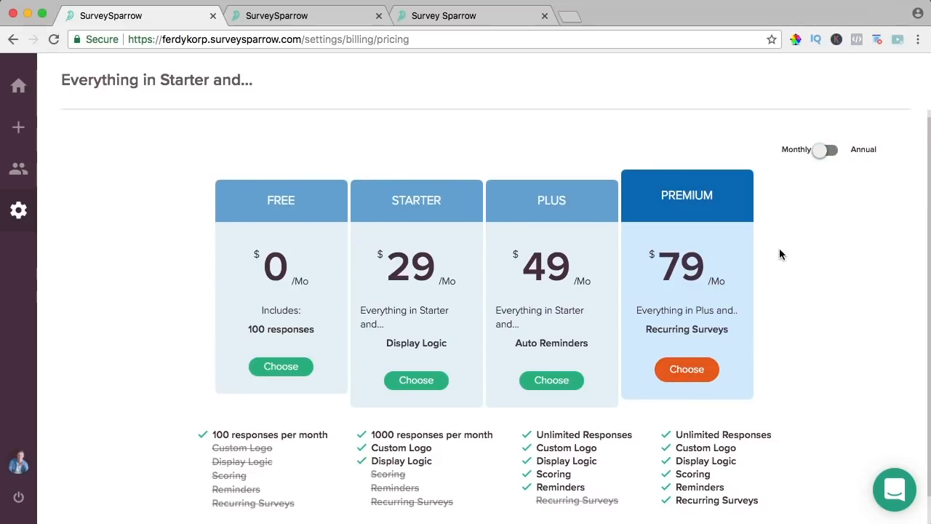
left_click(822, 151)
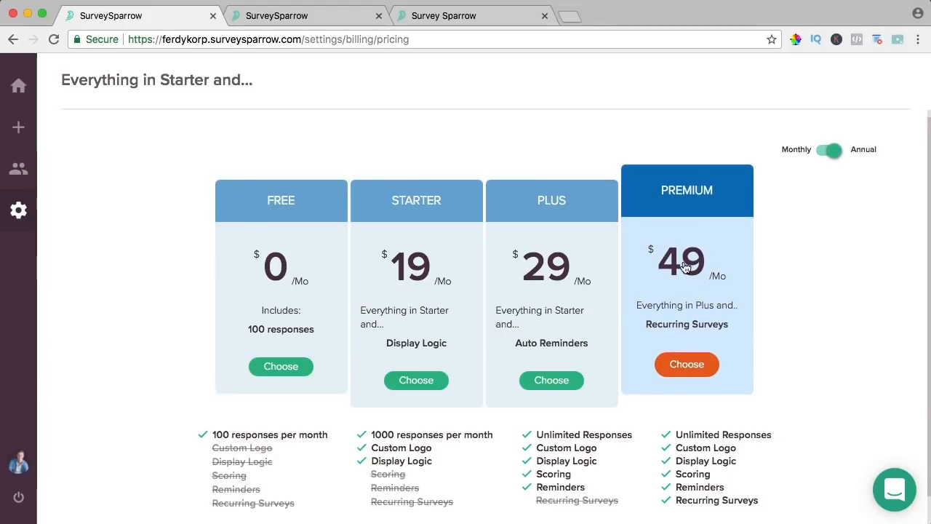
scroll(782, 260, "down", 1)
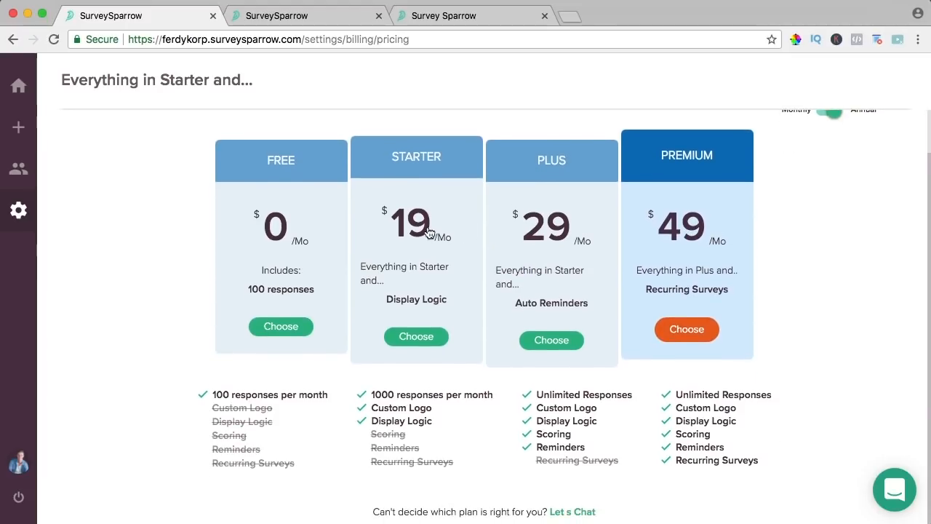
- Choose the Starter plan and apply coupon FERDYS for a $128.00 total, then return to the email share tab
left_click(417, 336)
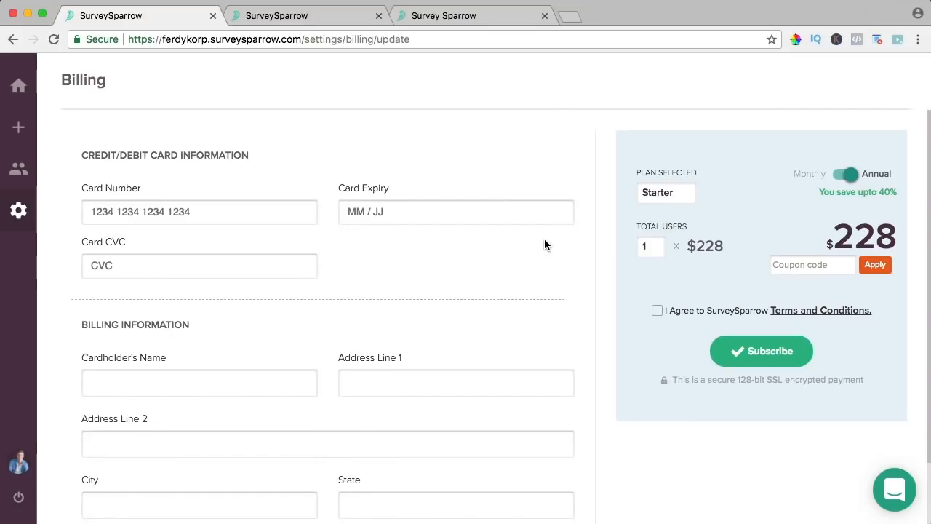
left_click(798, 267)
type("FERDYSDEAL")
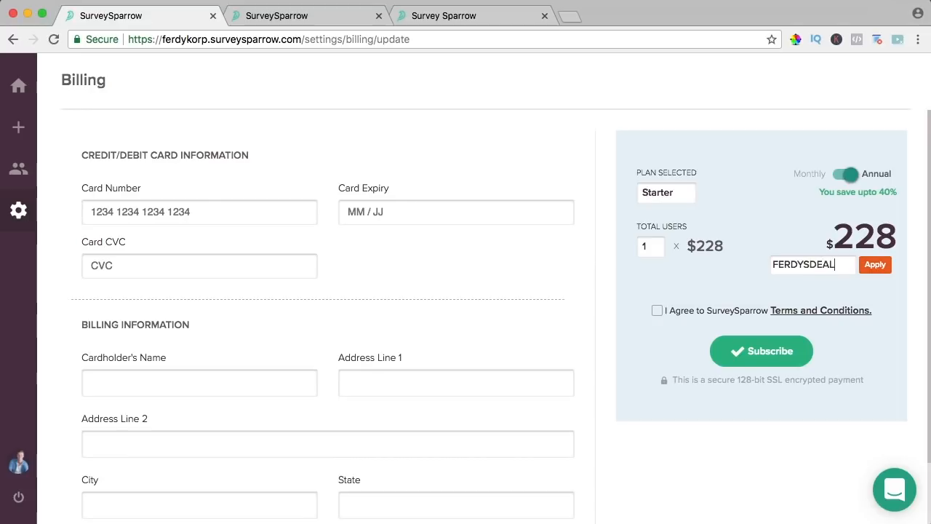
left_click(873, 265)
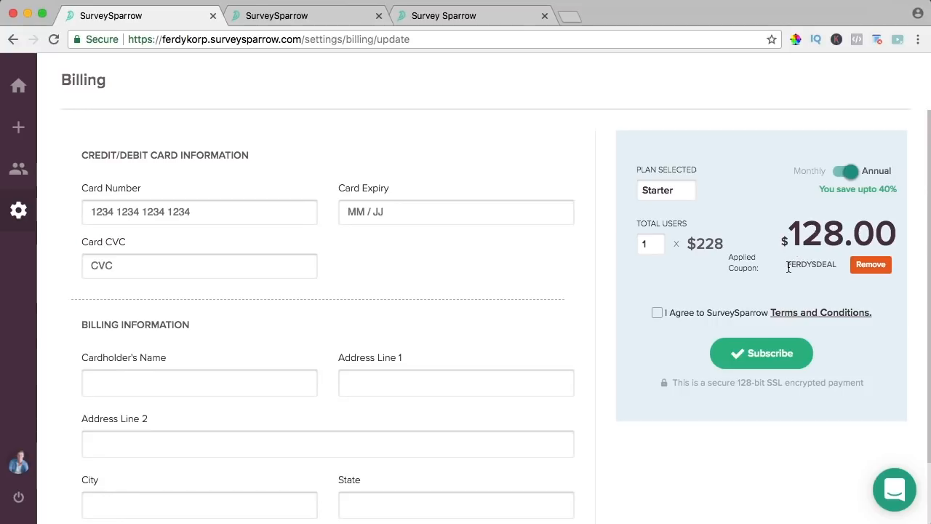
left_click_drag(788, 266, 839, 269)
left_click(262, 16)
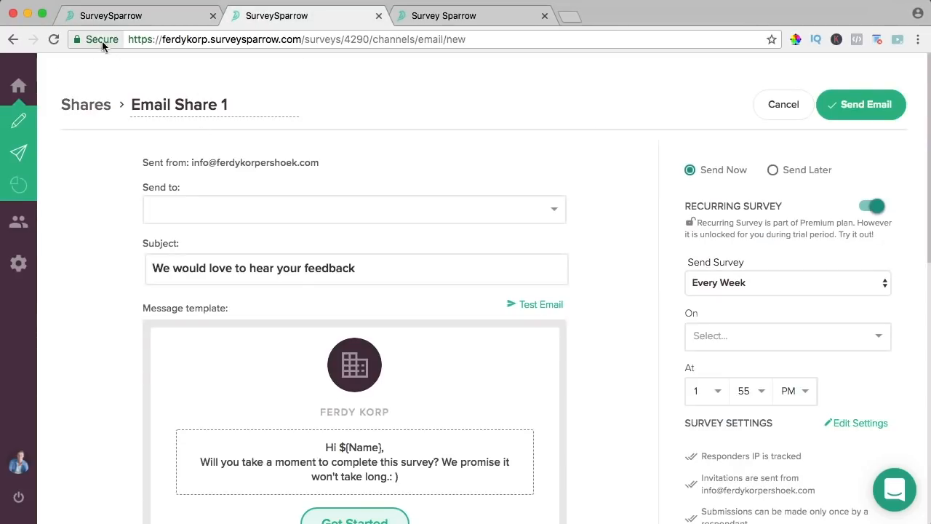
- From Home, open the pricing plans via Upgrade for more! and review the Unlimited Responses feature
left_click(26, 86)
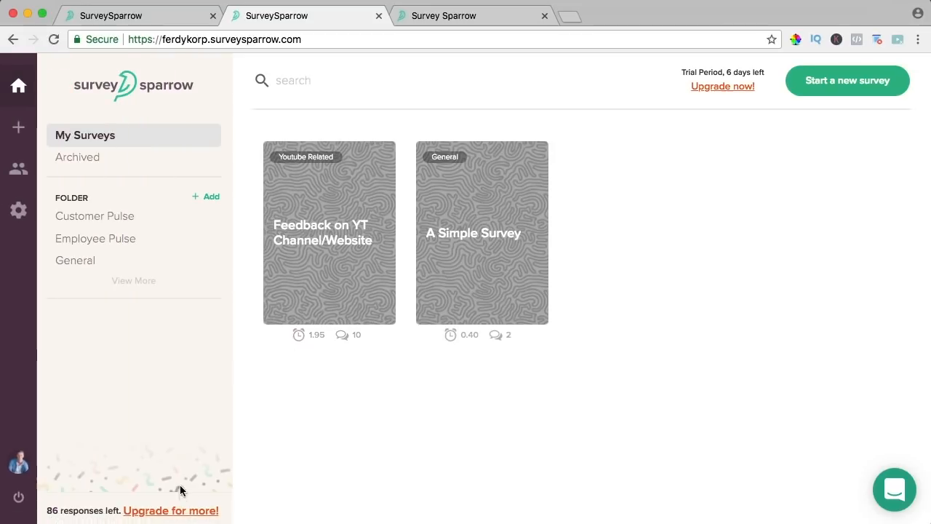
left_click(180, 510)
left_click(580, 297)
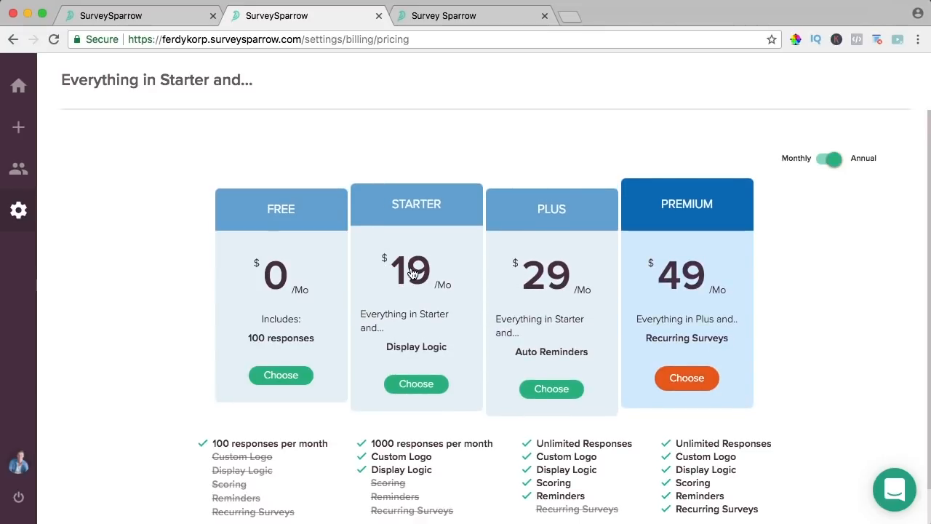
scroll(407, 271, "down", 2)
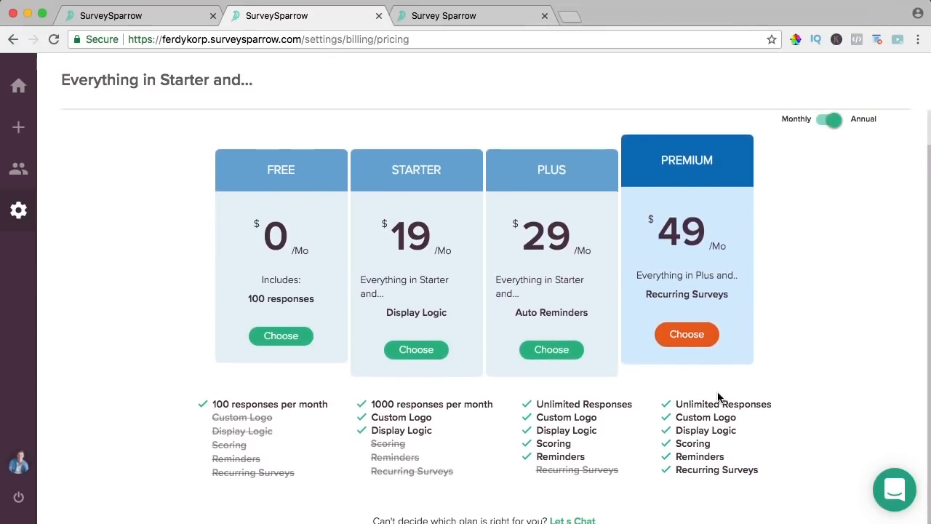
left_click_drag(544, 406, 633, 407)
left_click(634, 407)
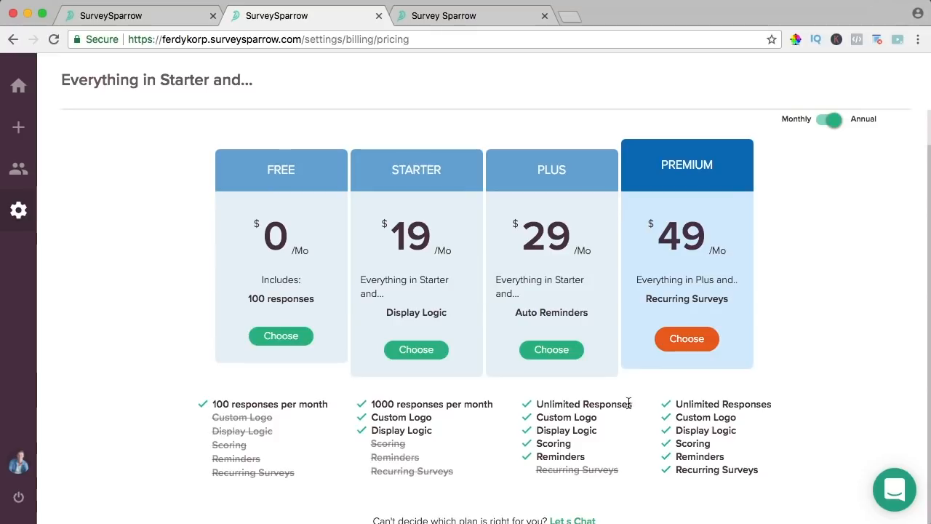
scroll(582, 364, "down", 1)
scroll(509, 291, "up", 3)
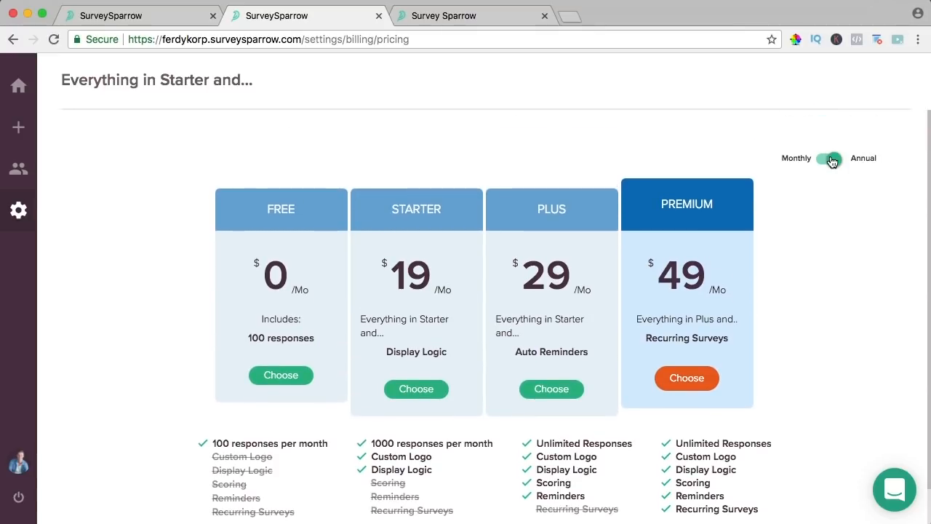
- Recheck monthly versus annual prices, then return to the Starter annual billing checkout totalling $128.00
left_click(832, 161)
left_click(827, 163)
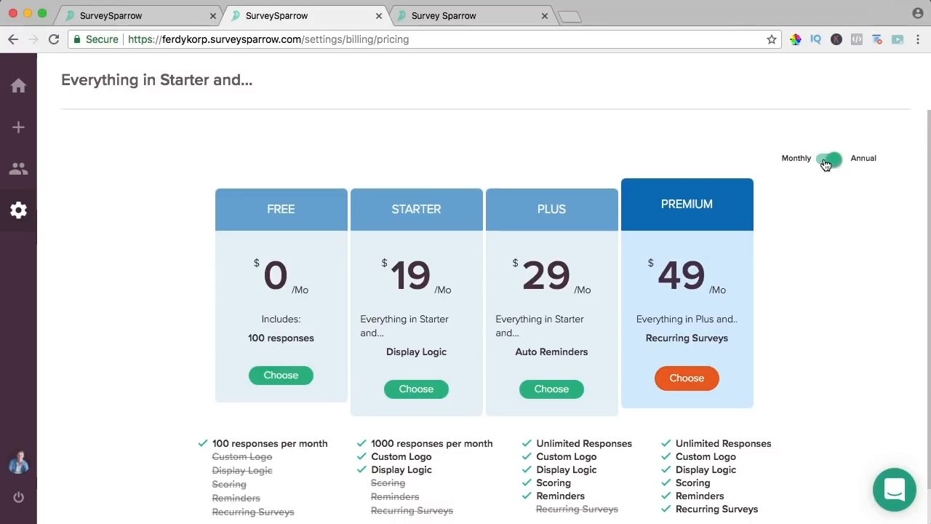
left_click(185, 22)
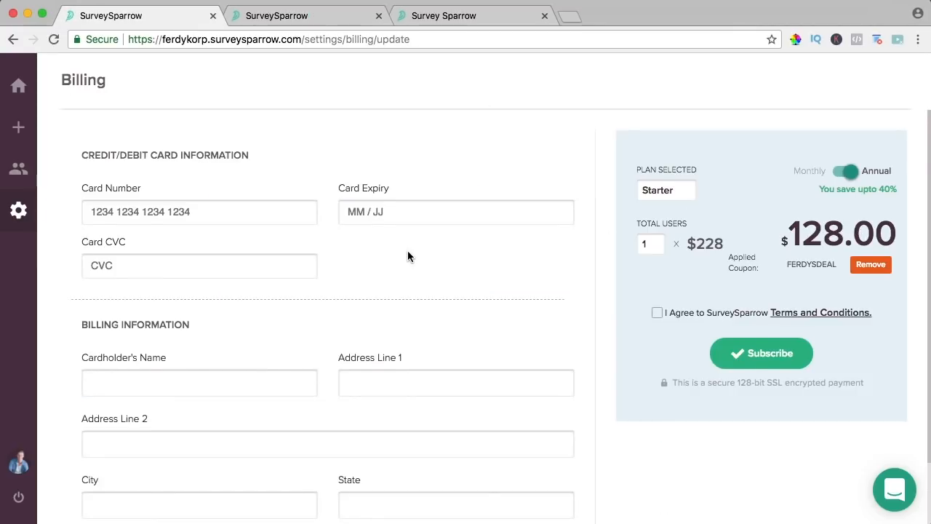
scroll(408, 256, "down", 2)
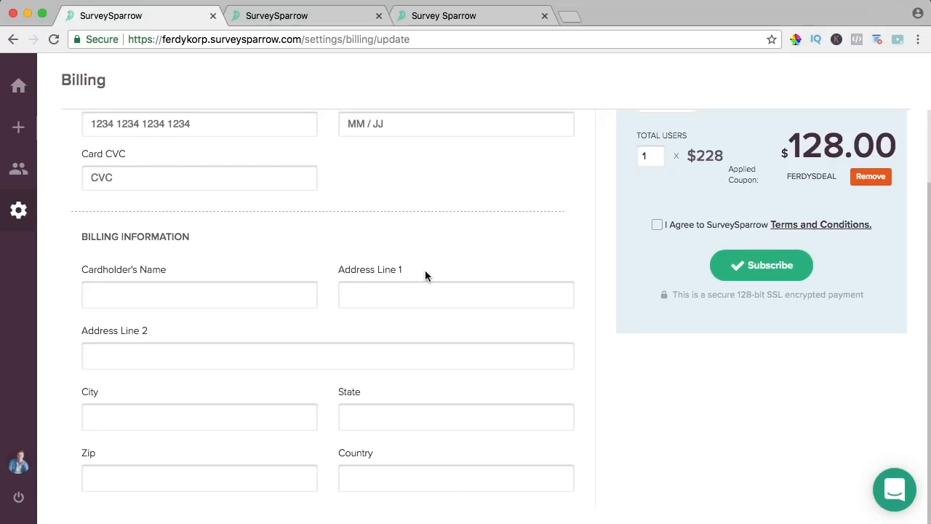